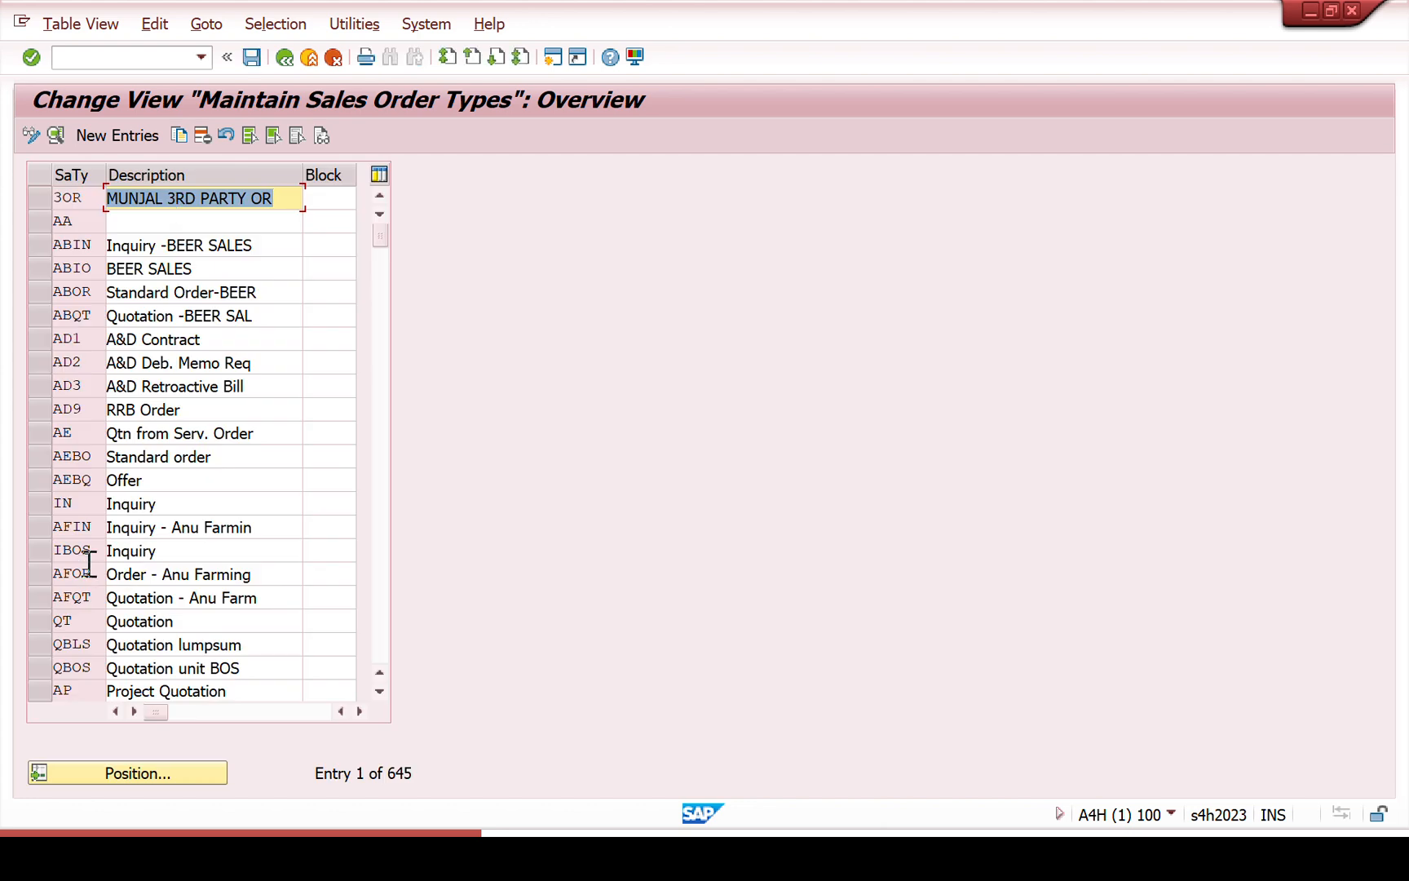
- Locate sales document type CR in the overview and examine its detail settings
{"action": "left_click", "coordinate": [156, 781]}
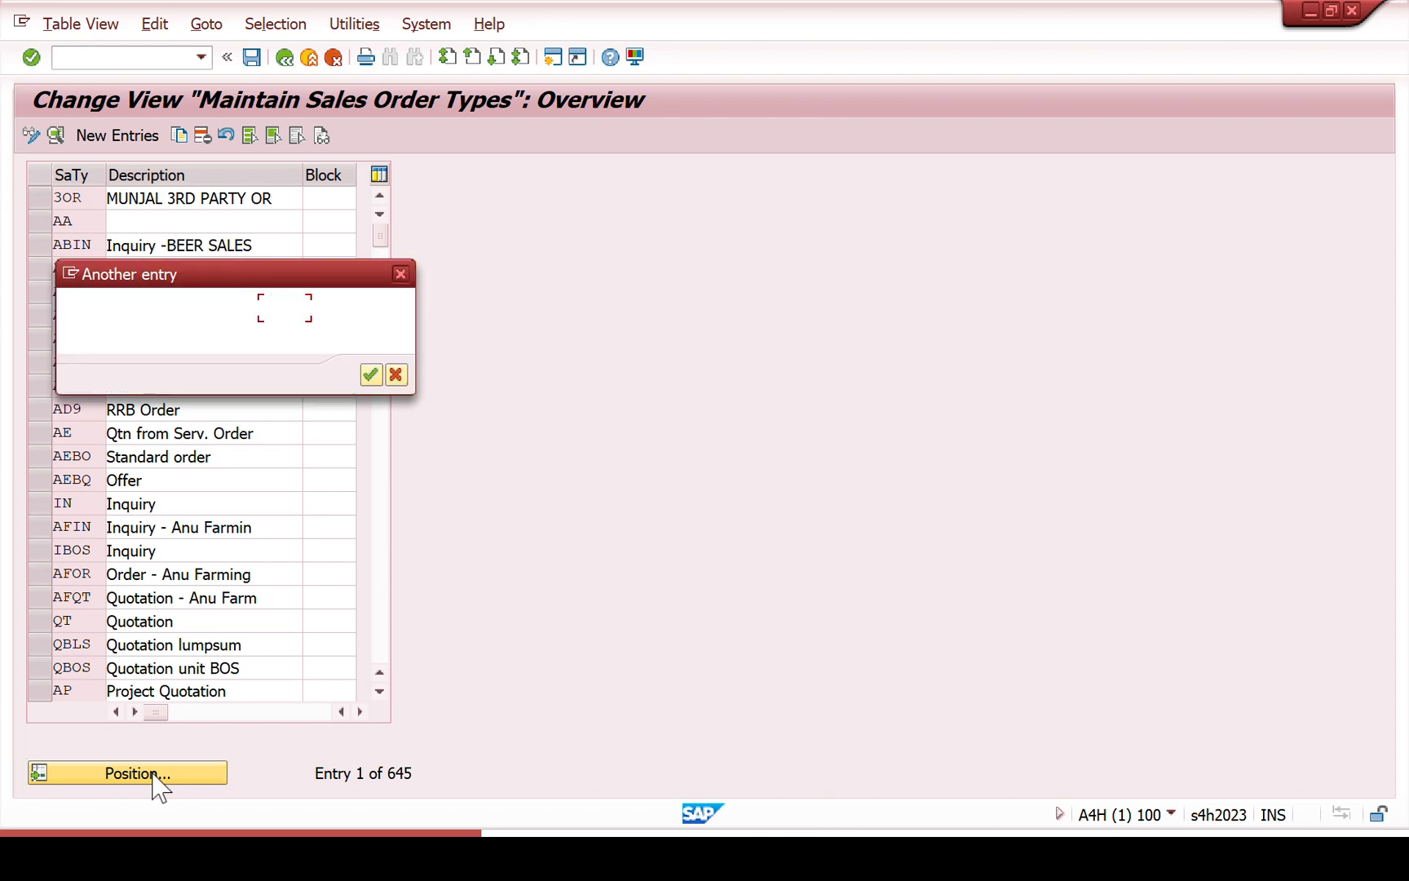
{"action": "type", "text": "cr"}
{"action": "key", "text": "Return"}
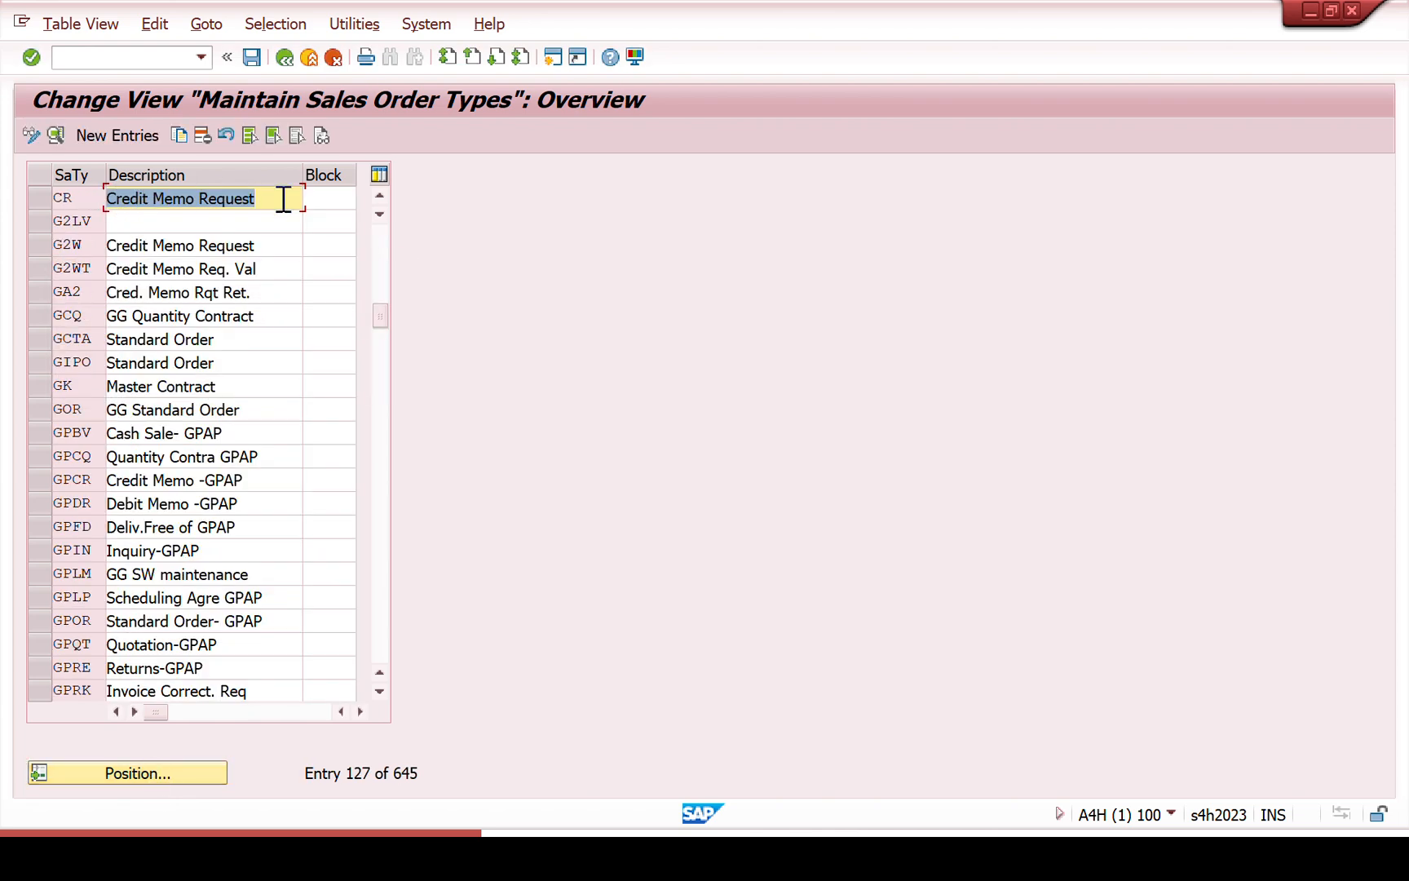
{"action": "double_click", "coordinate": [81, 198]}
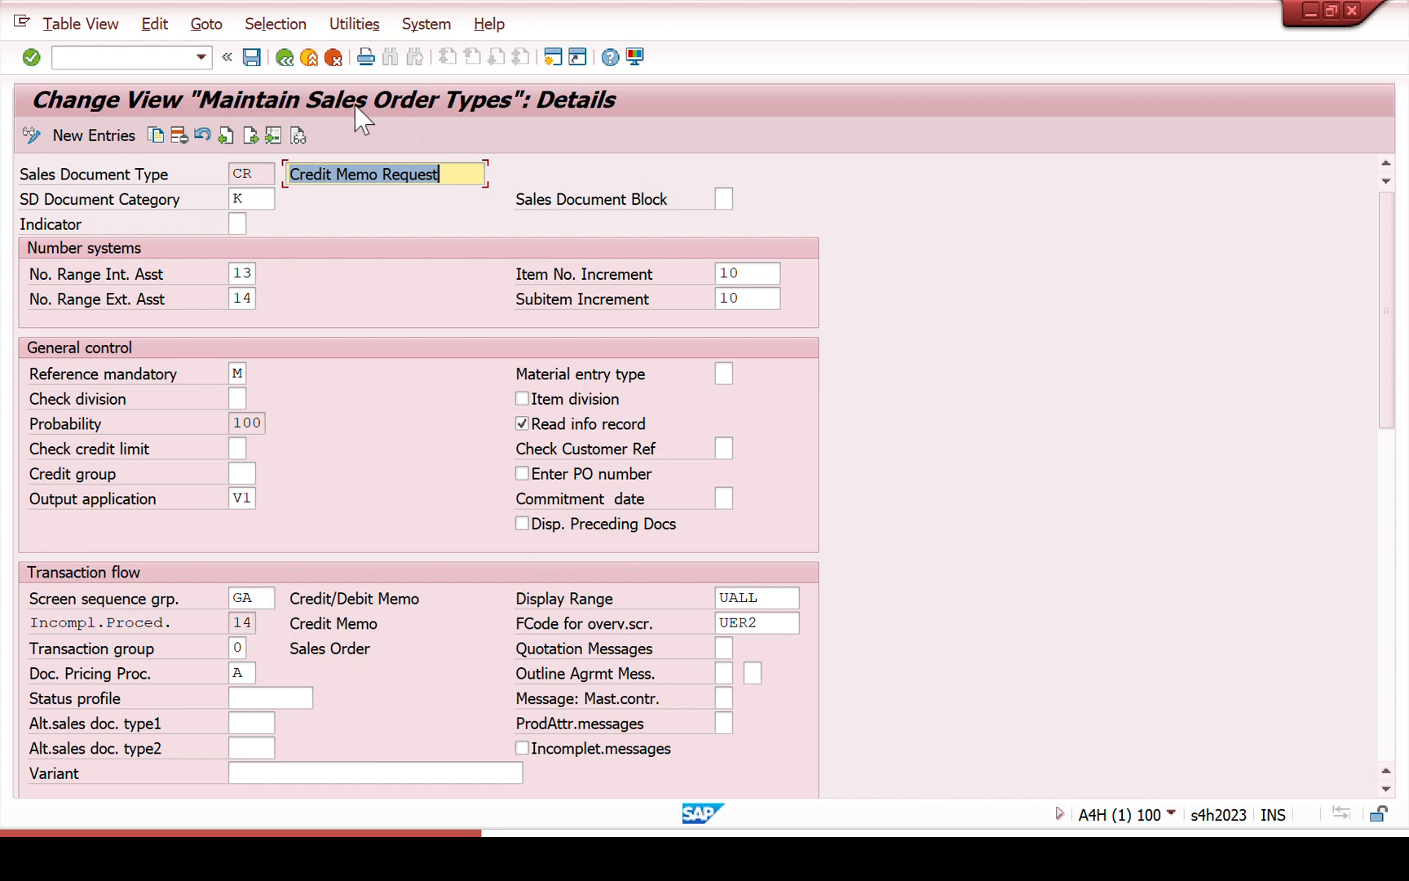
{"action": "left_click", "coordinate": [290, 59]}
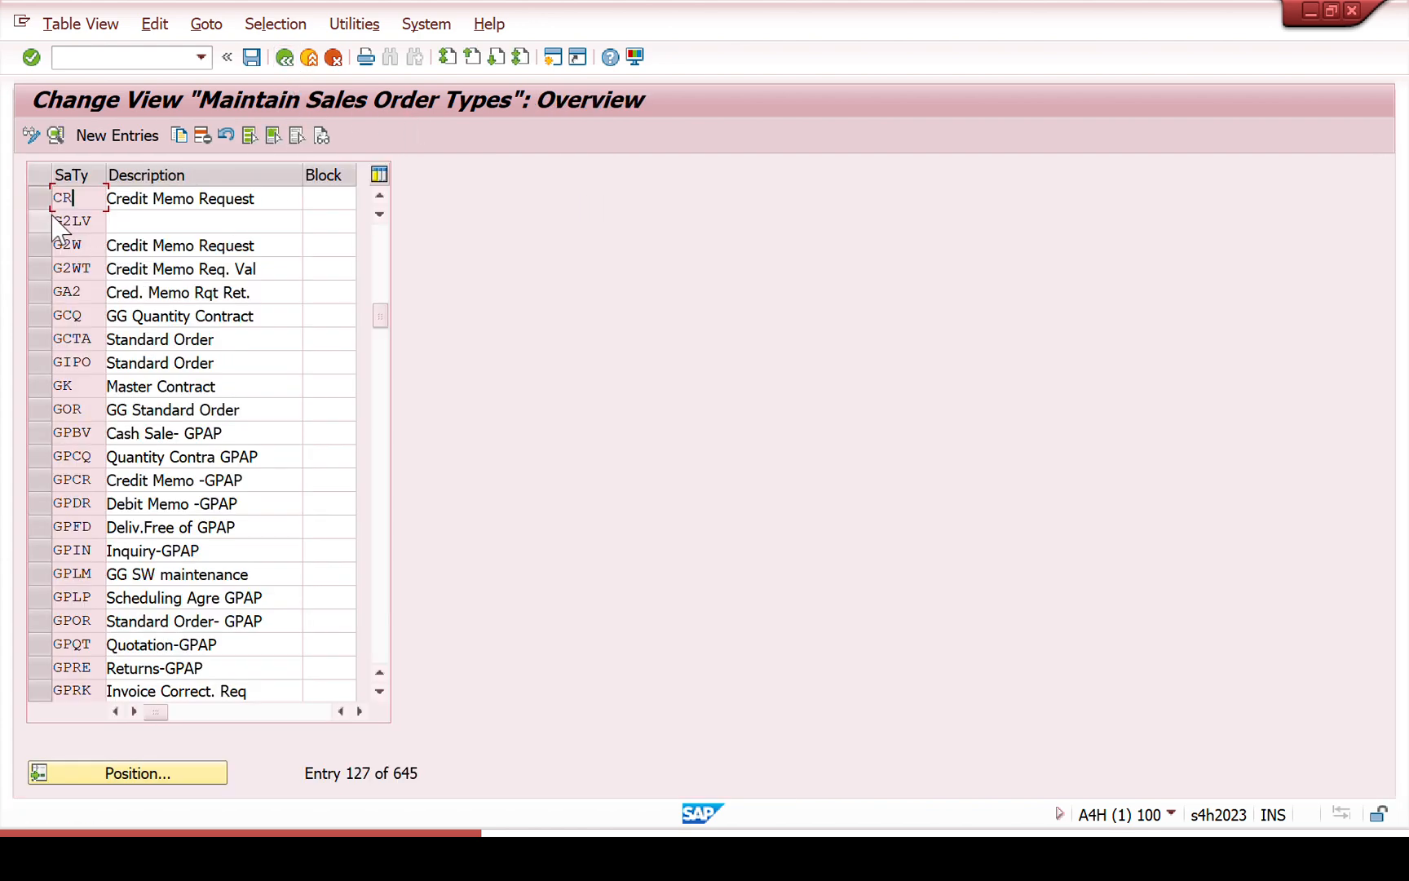
- Start a copy of sales document type CR with the key SCR and the description SCredit Memo Request
{"action": "left_click", "coordinate": [41, 199]}
{"action": "left_click", "coordinate": [180, 136]}
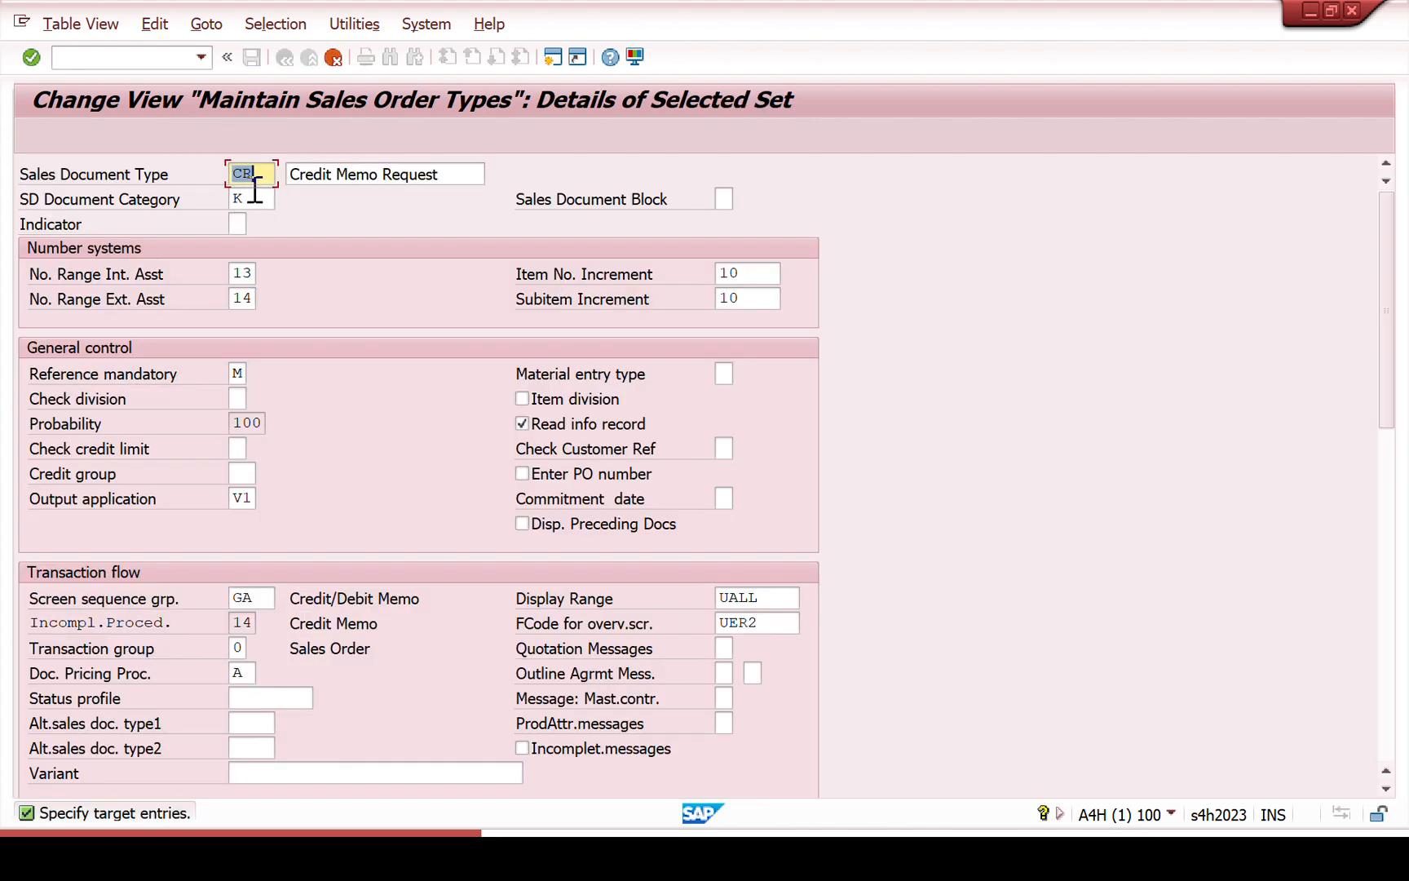
{"action": "type", "text": "s"}
{"action": "key", "text": "BackSpace"}
{"action": "type", "text": "SCR"}
{"action": "right_click", "coordinate": [292, 177]}
{"action": "left_click", "coordinate": [459, 538]}
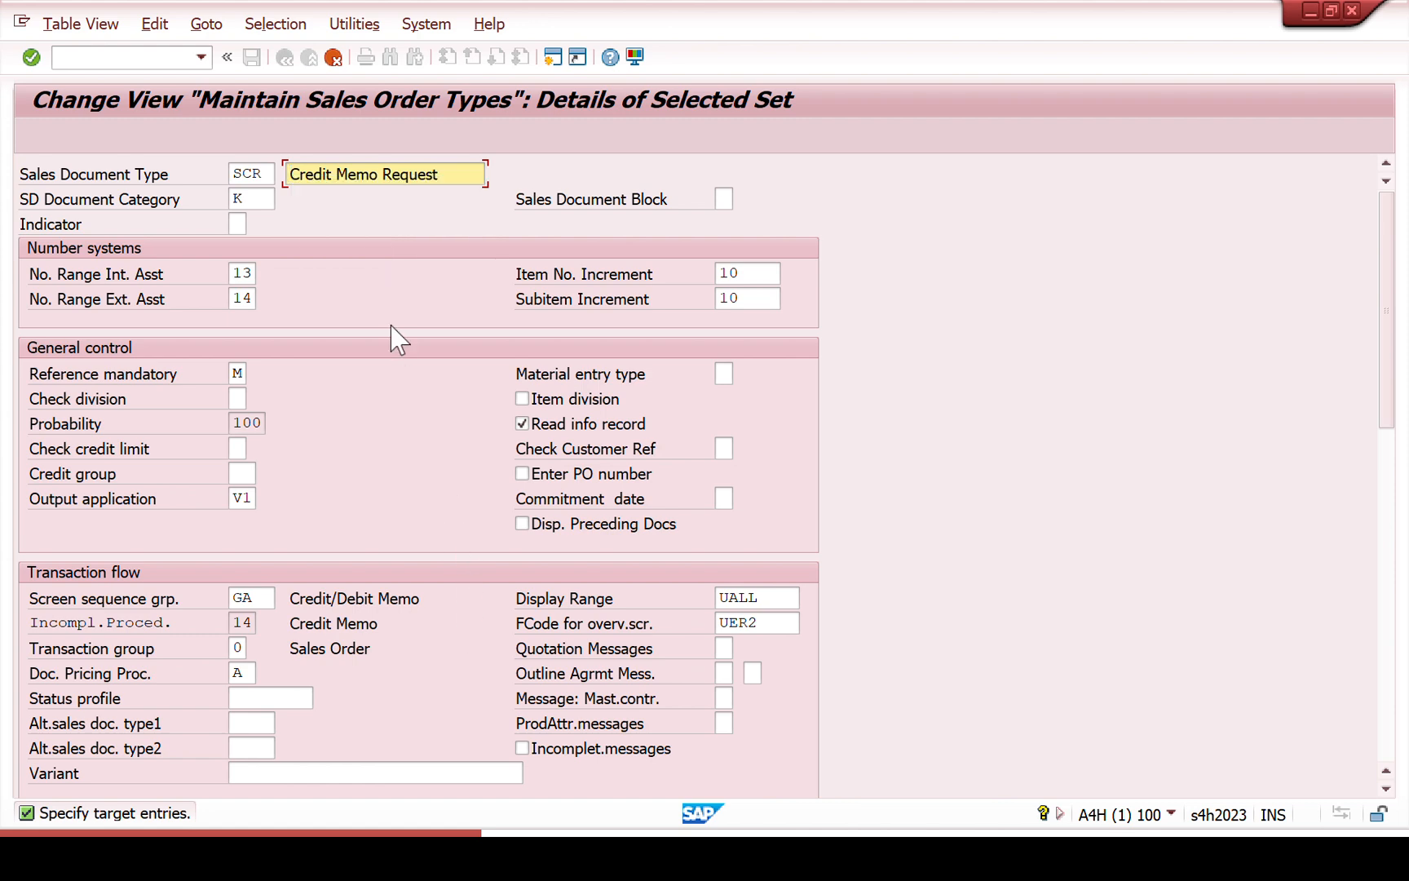
{"action": "type", "text": "S"}
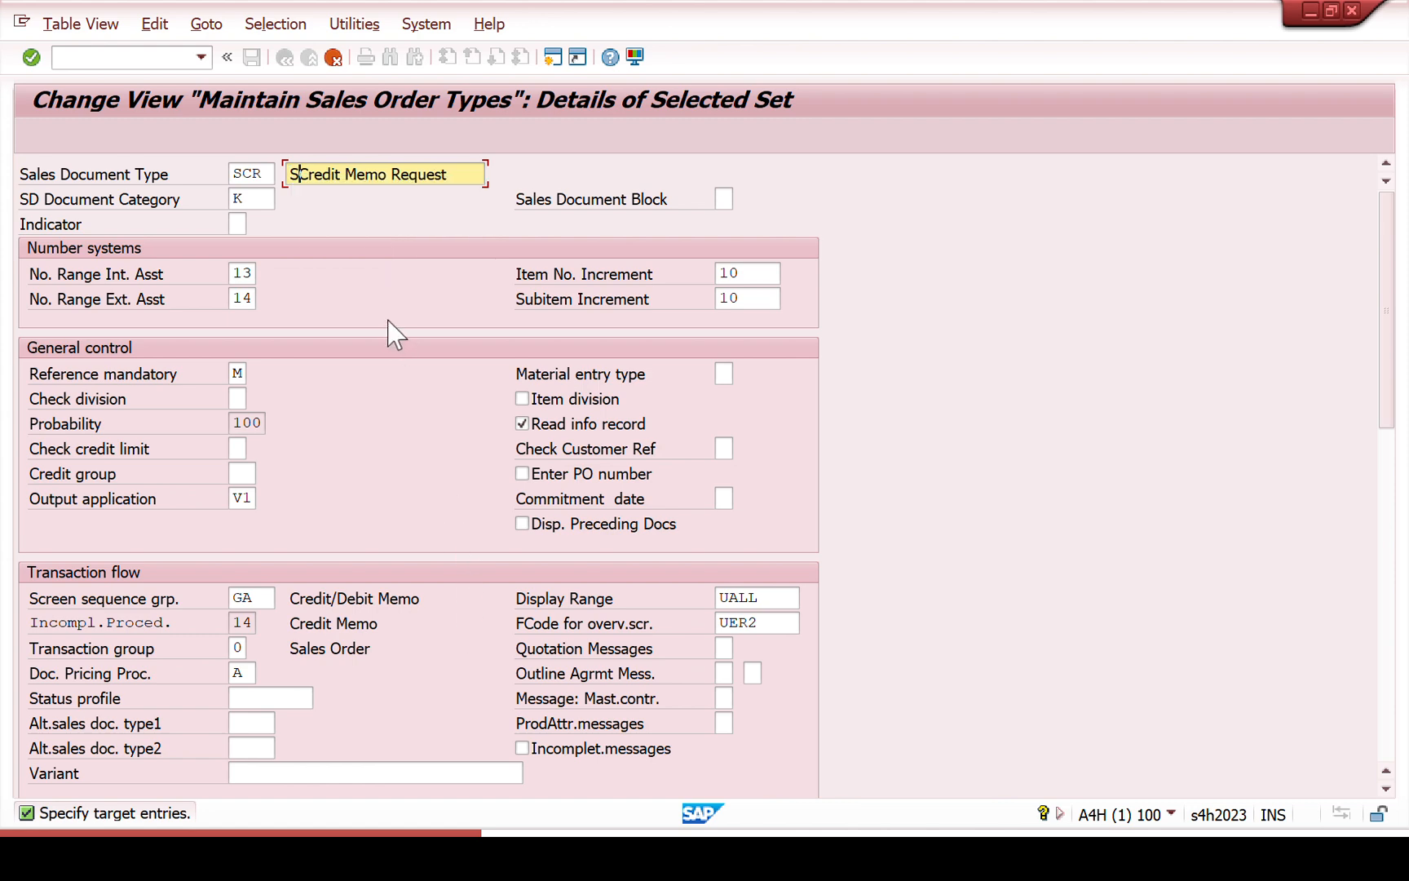
{"action": "left_click", "coordinate": [246, 178]}
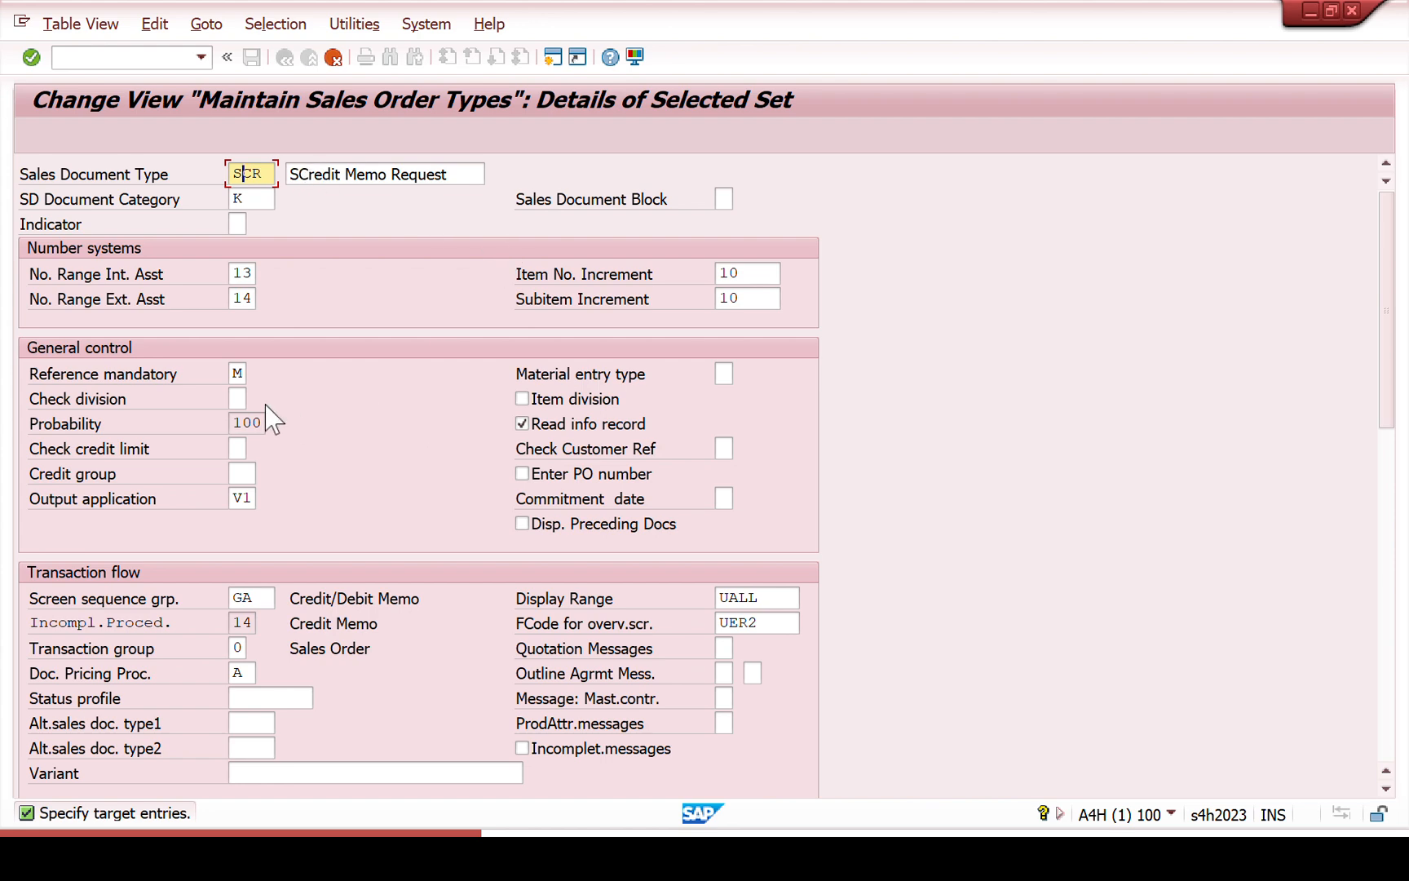
- Examine the allowed values for Reference mandatory and review the copied type's shipping and billing settings
{"action": "left_click", "coordinate": [106, 382]}
{"action": "left_click", "coordinate": [235, 374]}
{"action": "left_click", "coordinate": [255, 374]}
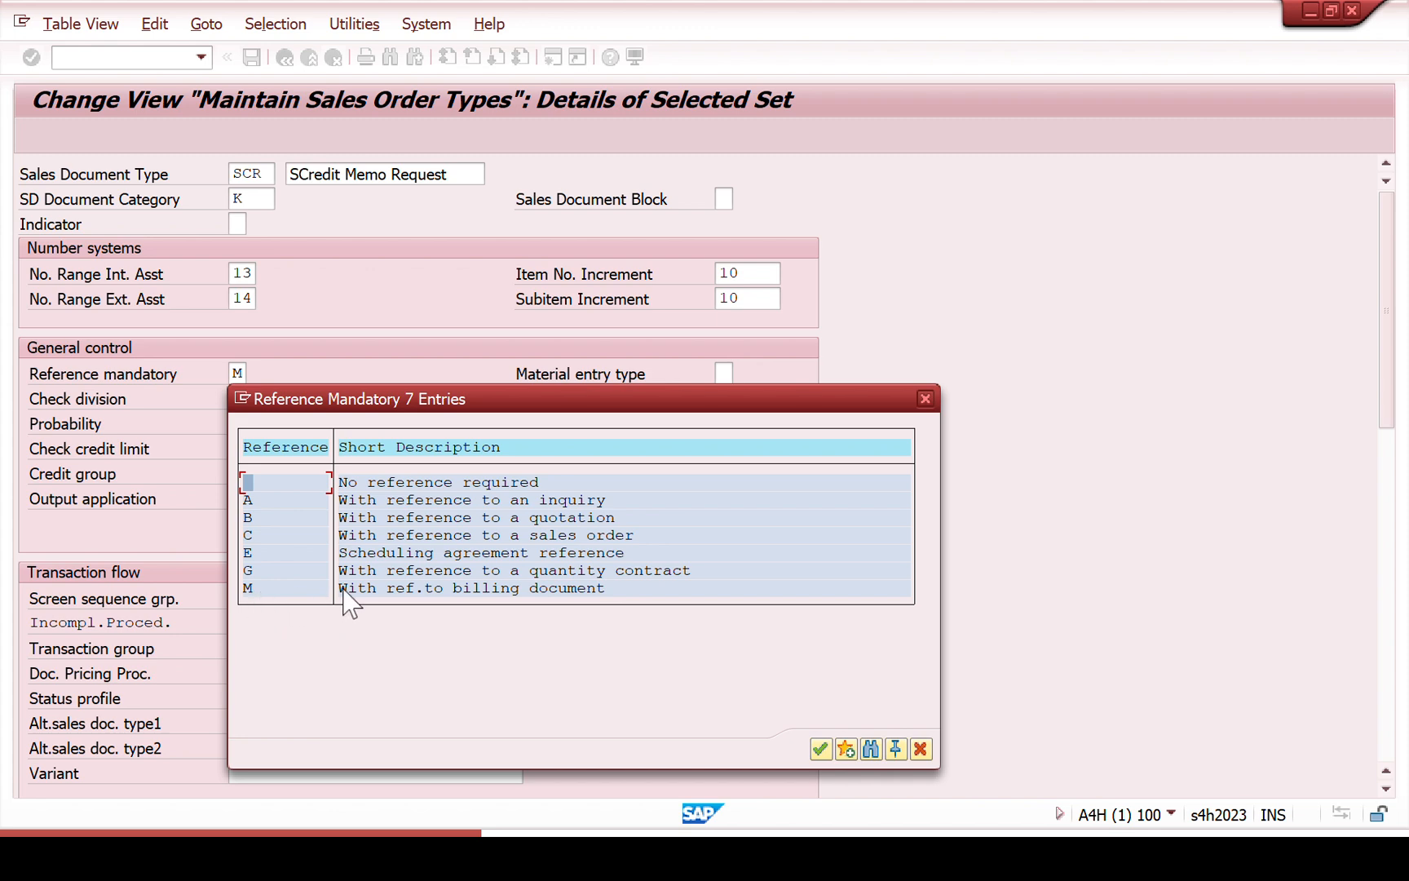
{"action": "left_click", "coordinate": [930, 398]}
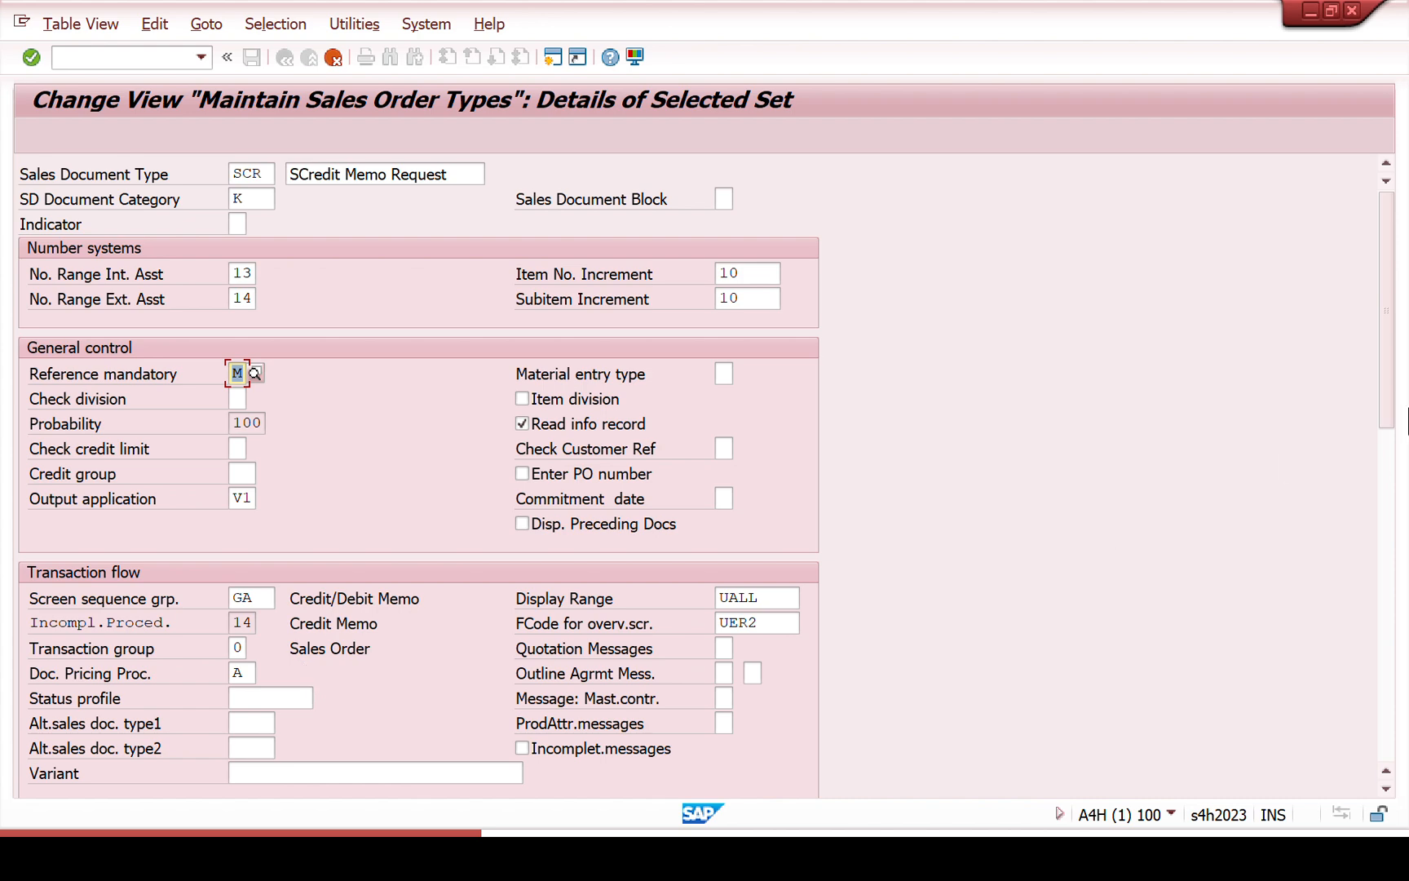
{"action": "left_click_drag", "start_coordinate": [1391, 425], "coordinate": [1407, 681]}
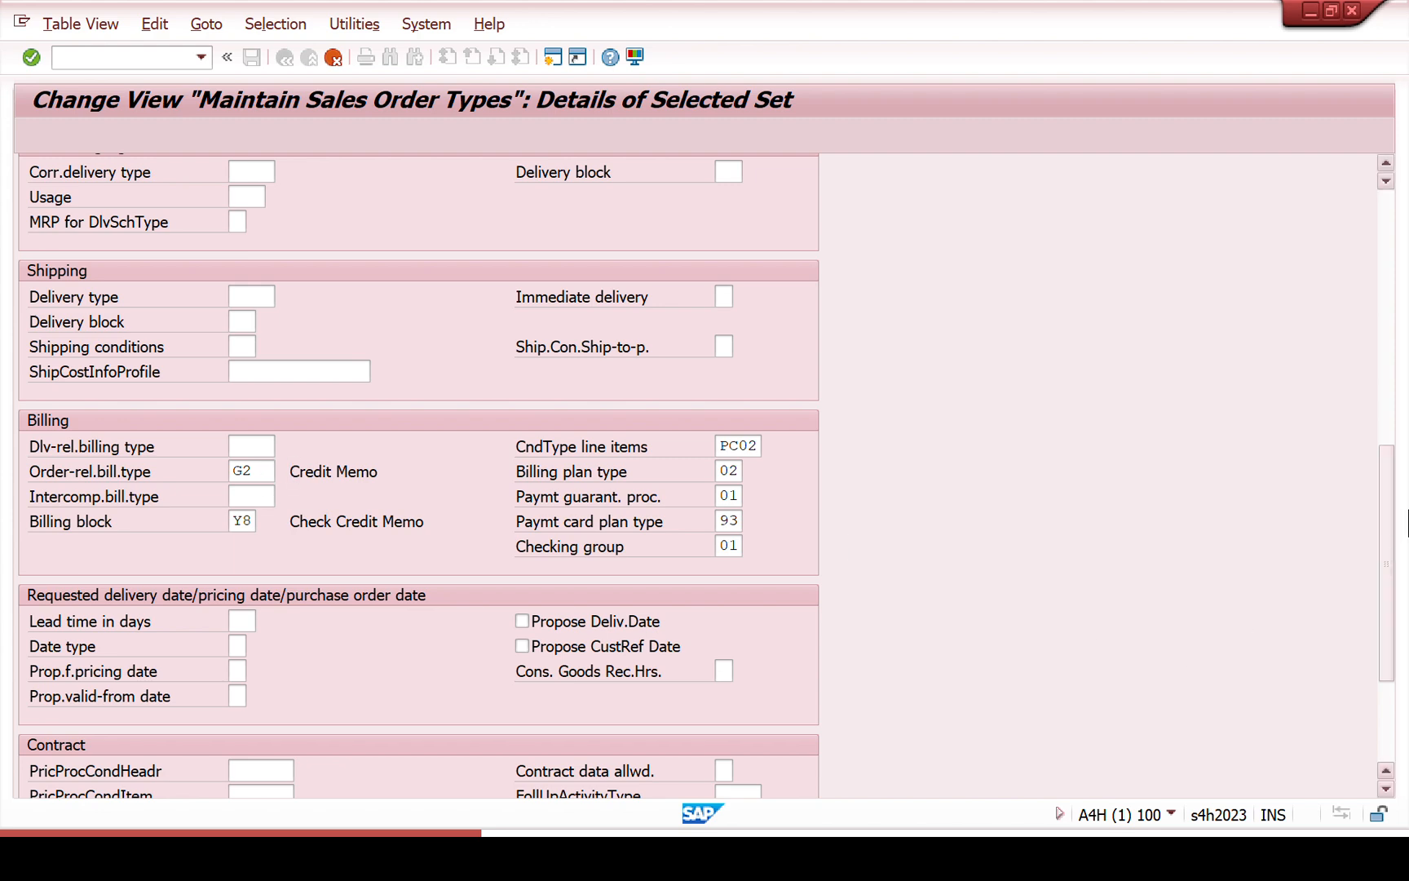
{"action": "left_click", "coordinate": [1391, 442]}
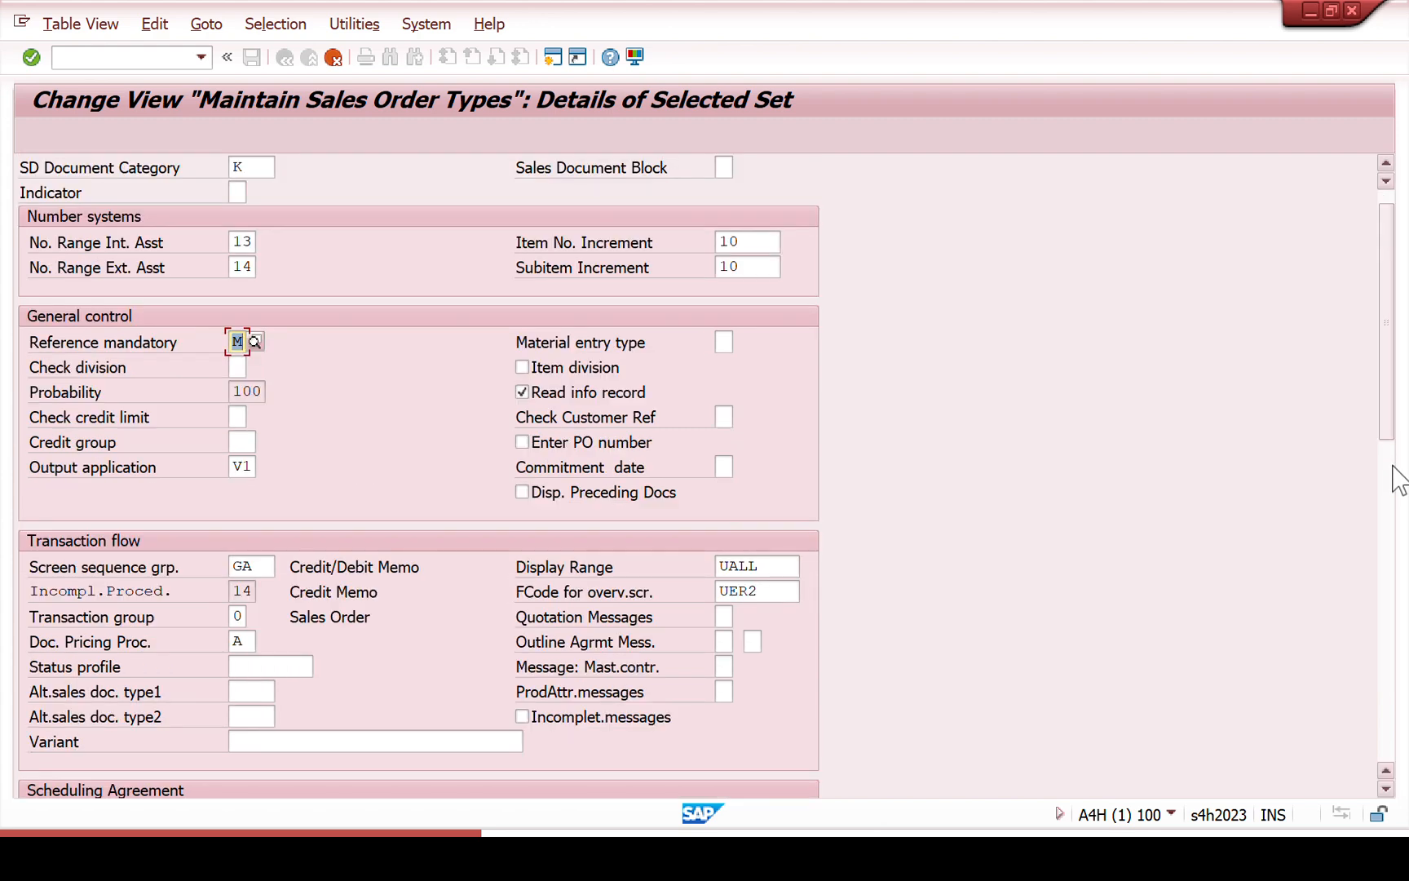
{"action": "left_click_drag", "start_coordinate": [1394, 428], "coordinate": [1359, 638]}
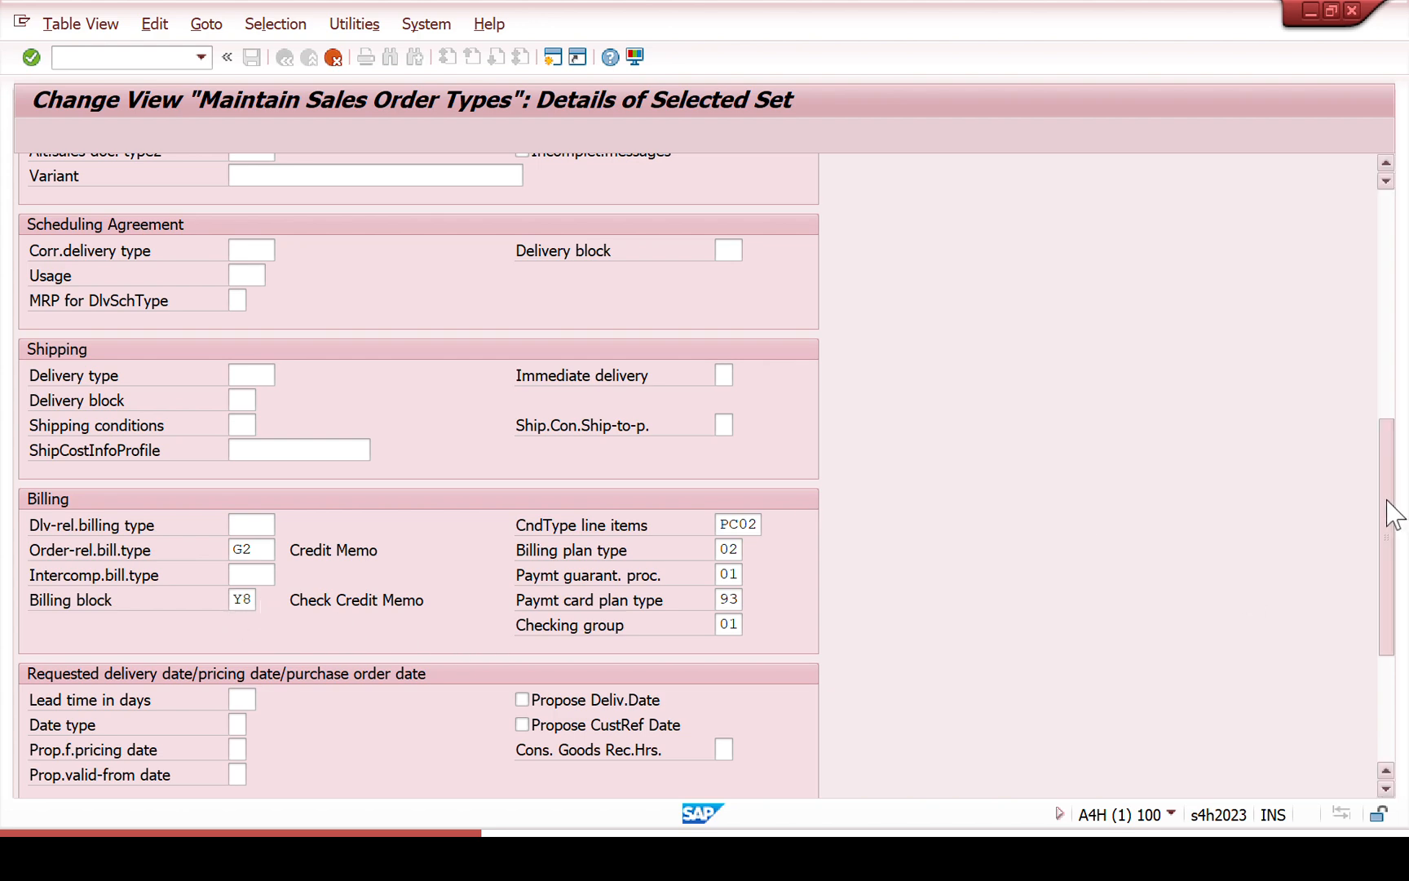
{"action": "left_click_drag", "start_coordinate": [1391, 514], "coordinate": [1371, 333]}
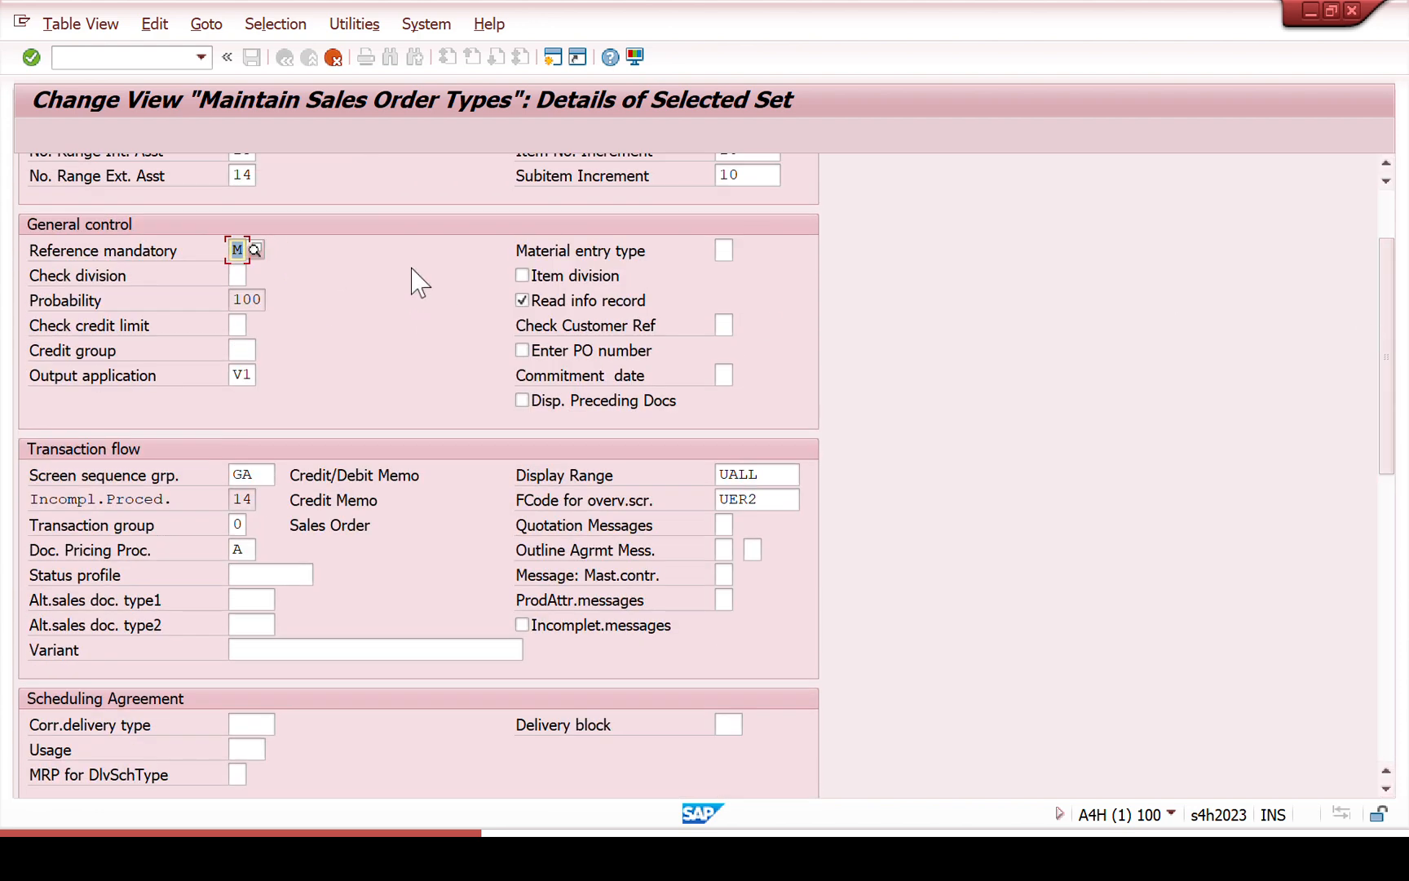
{"action": "left_click_drag", "start_coordinate": [1388, 456], "coordinate": [1377, 264]}
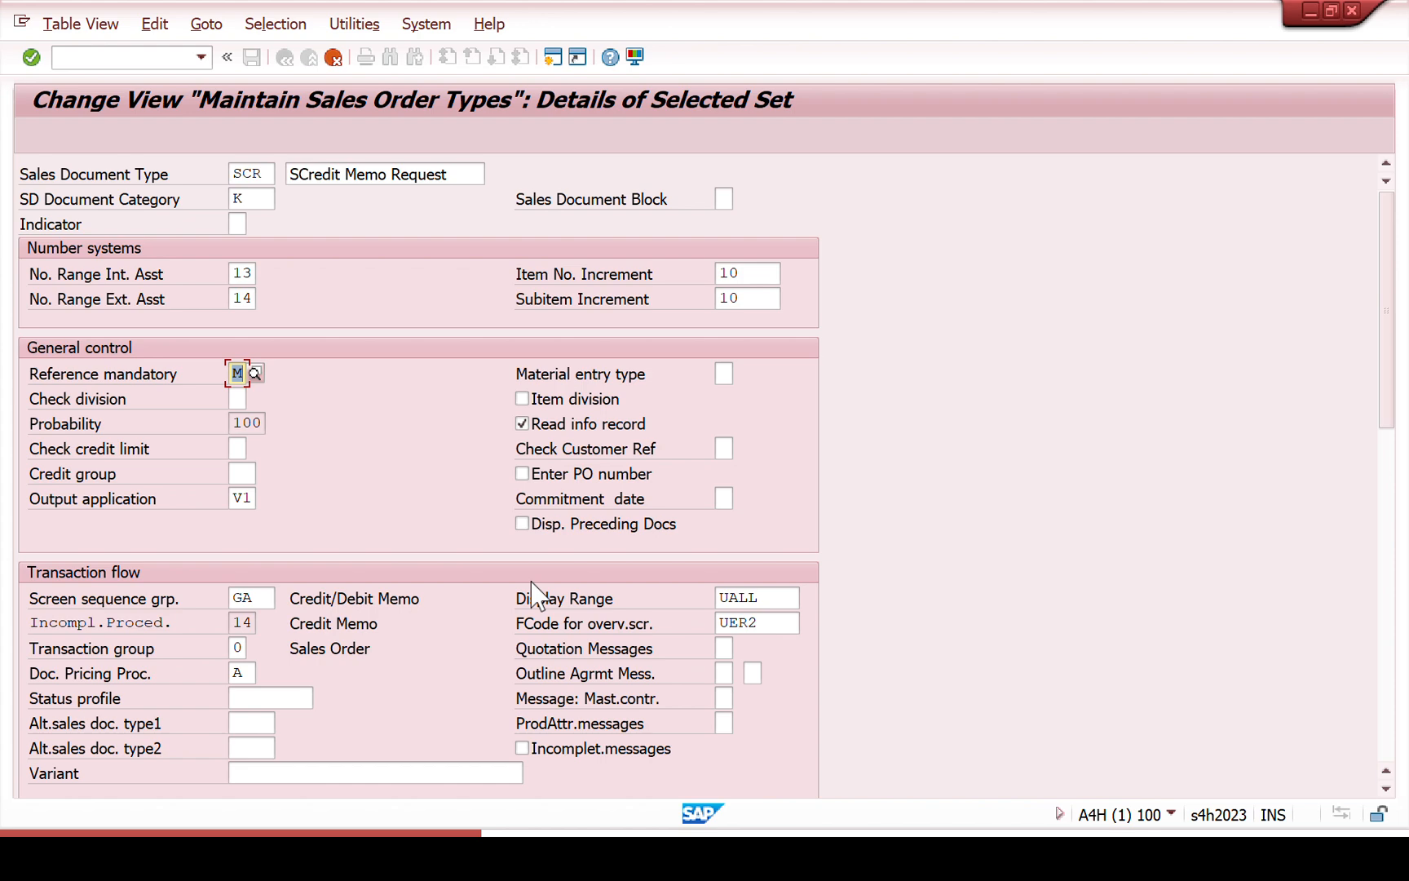
- Change the copied sales document type's key to LCR and complete the copy as relevant for copying control
{"action": "key", "text": "Return"}
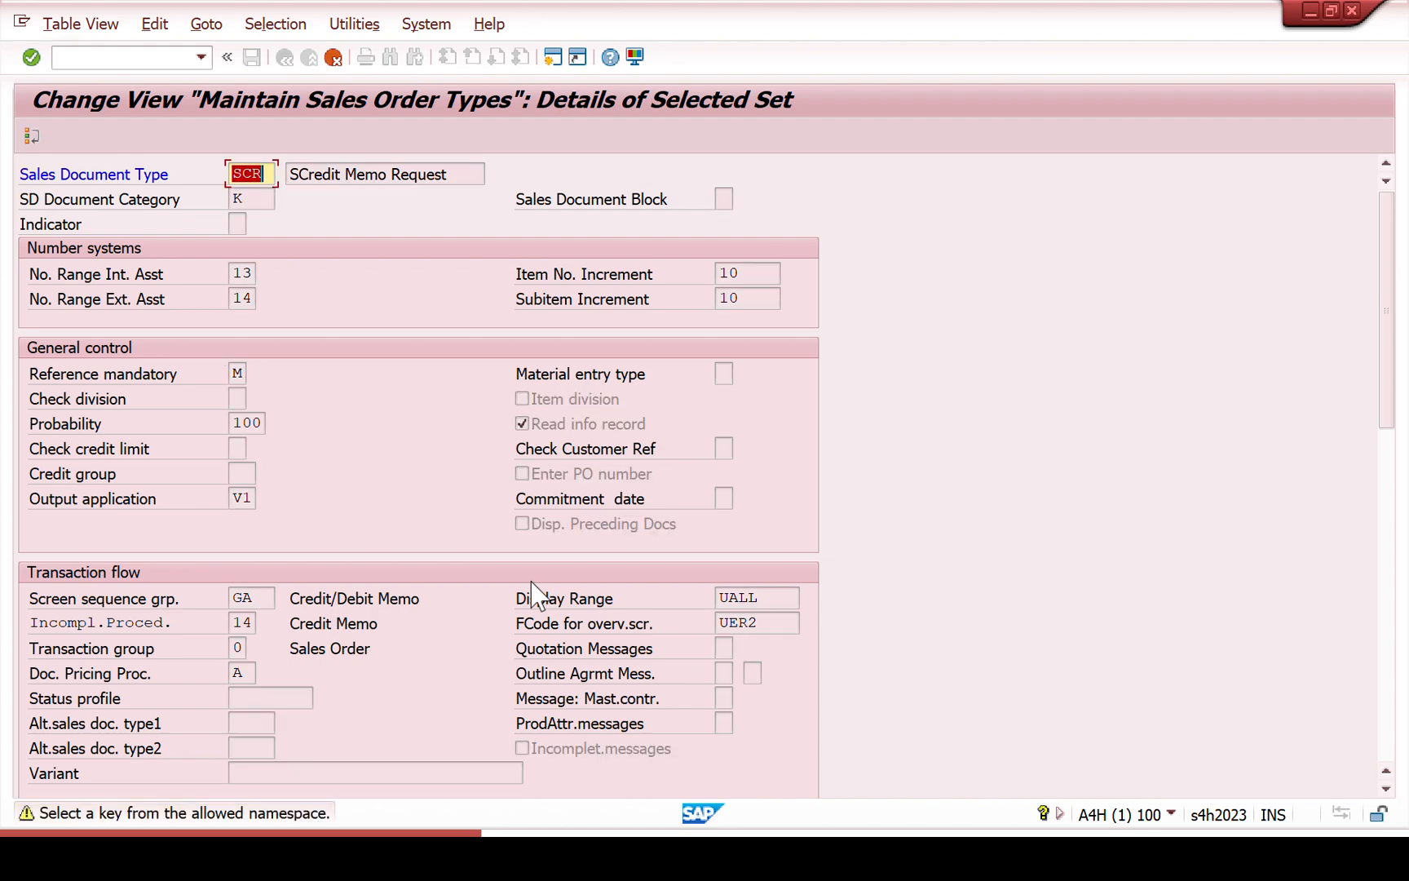
{"action": "key", "text": "Return"}
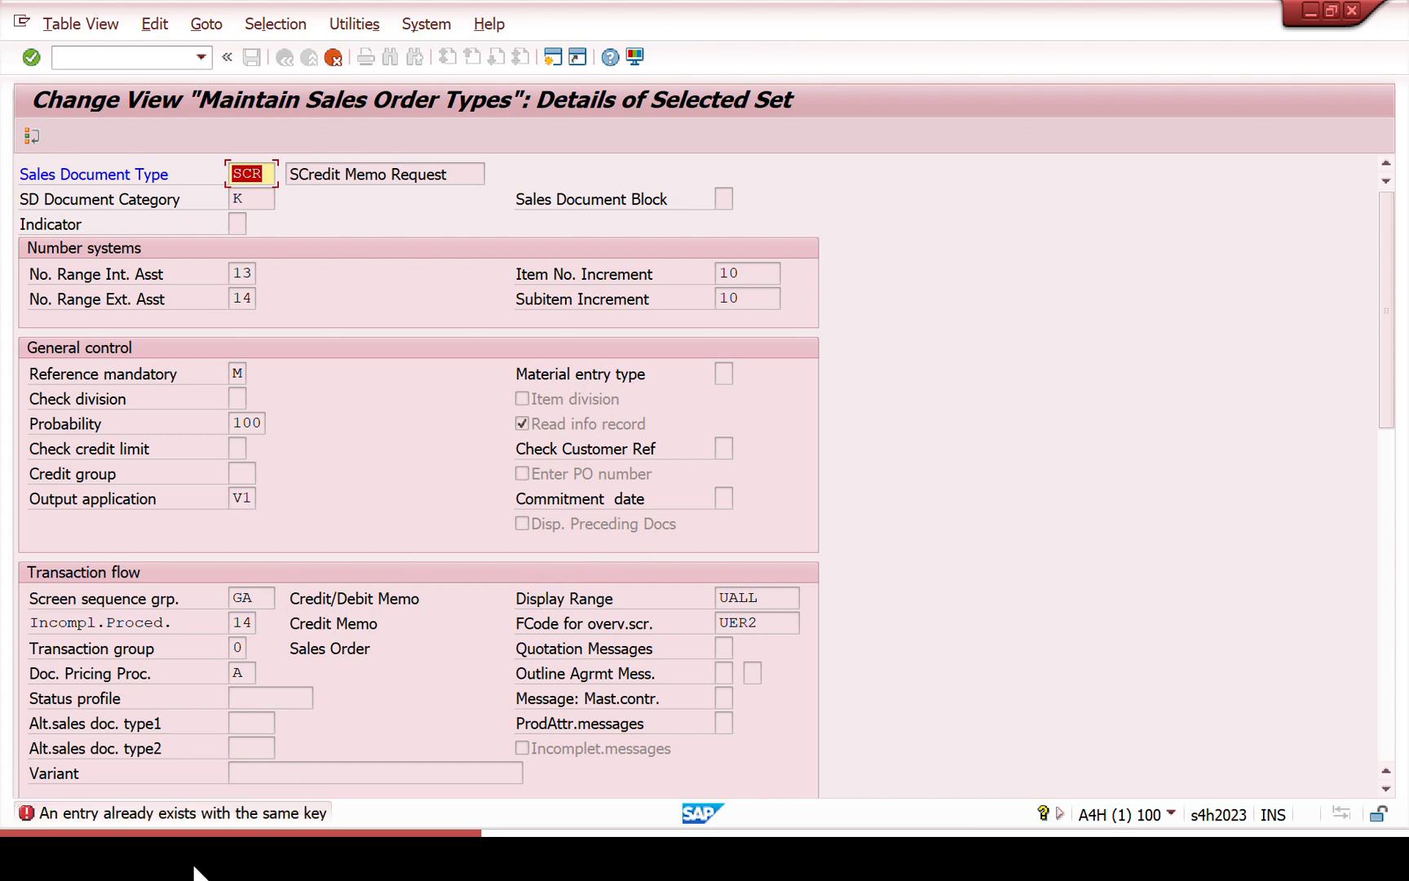
{"action": "left_click", "coordinate": [244, 174]}
{"action": "key", "text": "Return"}
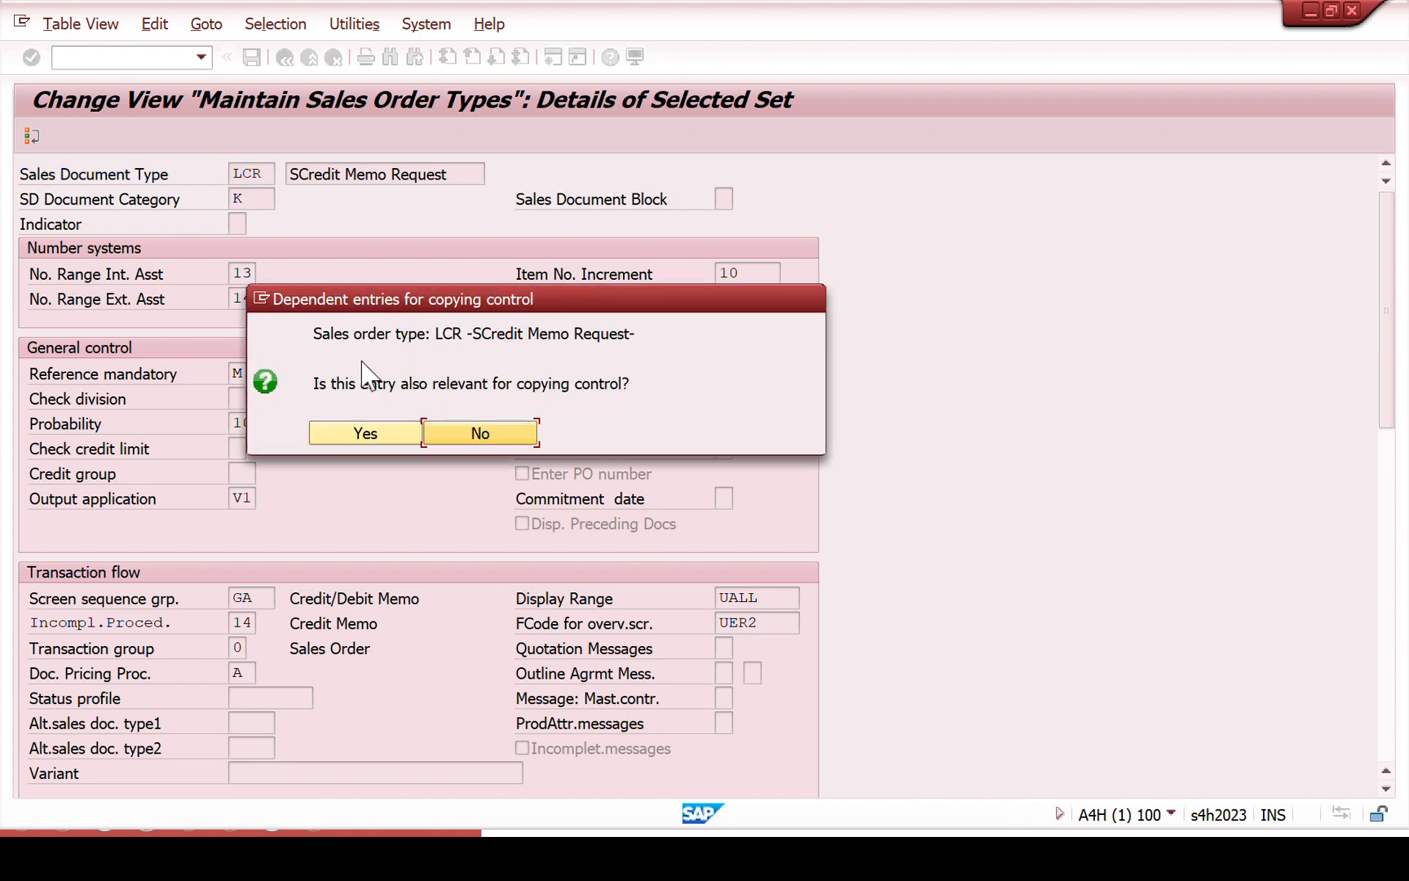
{"action": "left_click", "coordinate": [381, 433]}
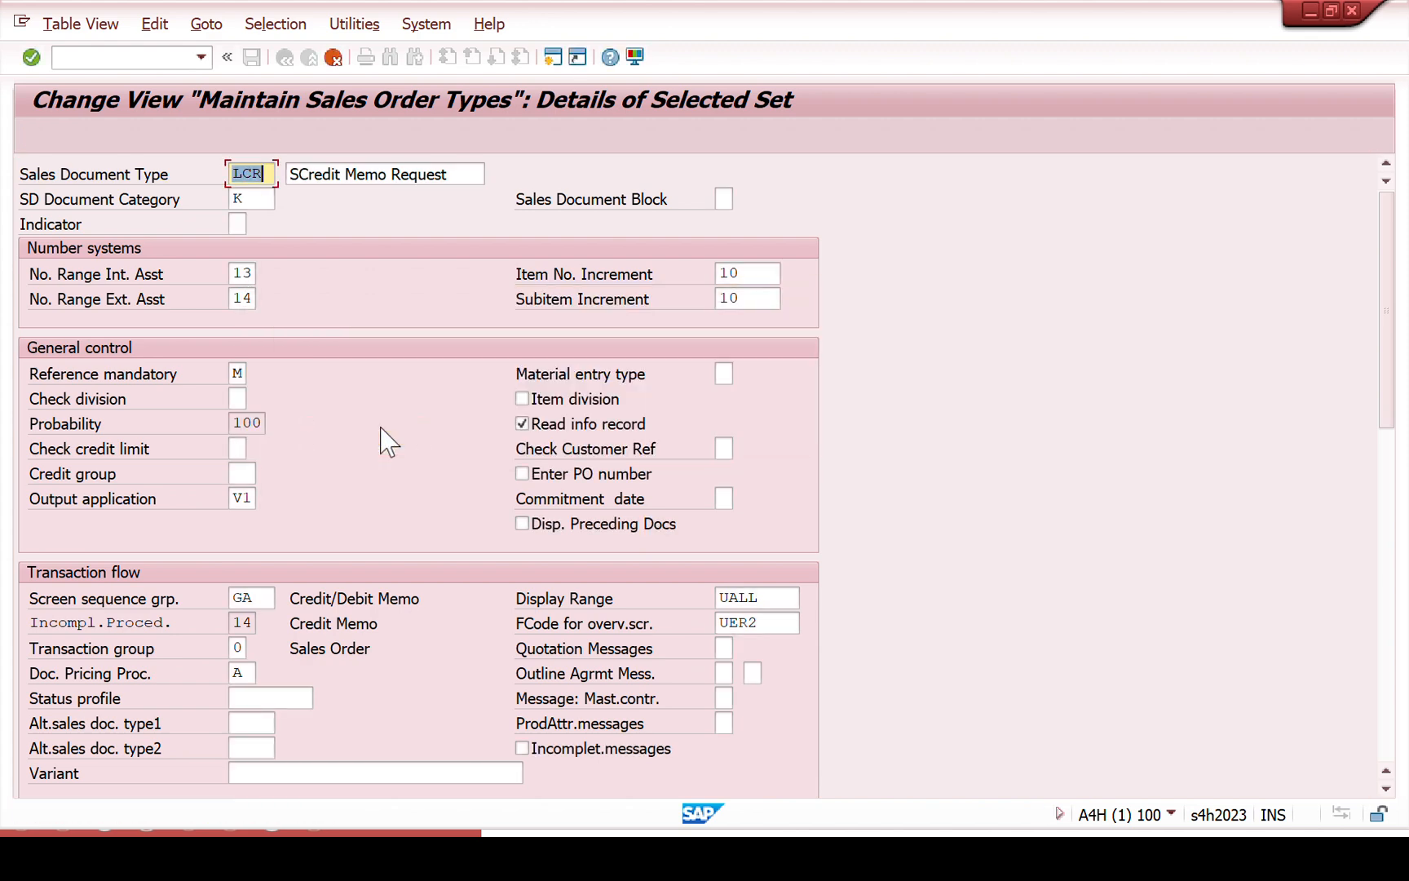
{"action": "key", "text": "Return"}
{"action": "key", "text": "Return"}
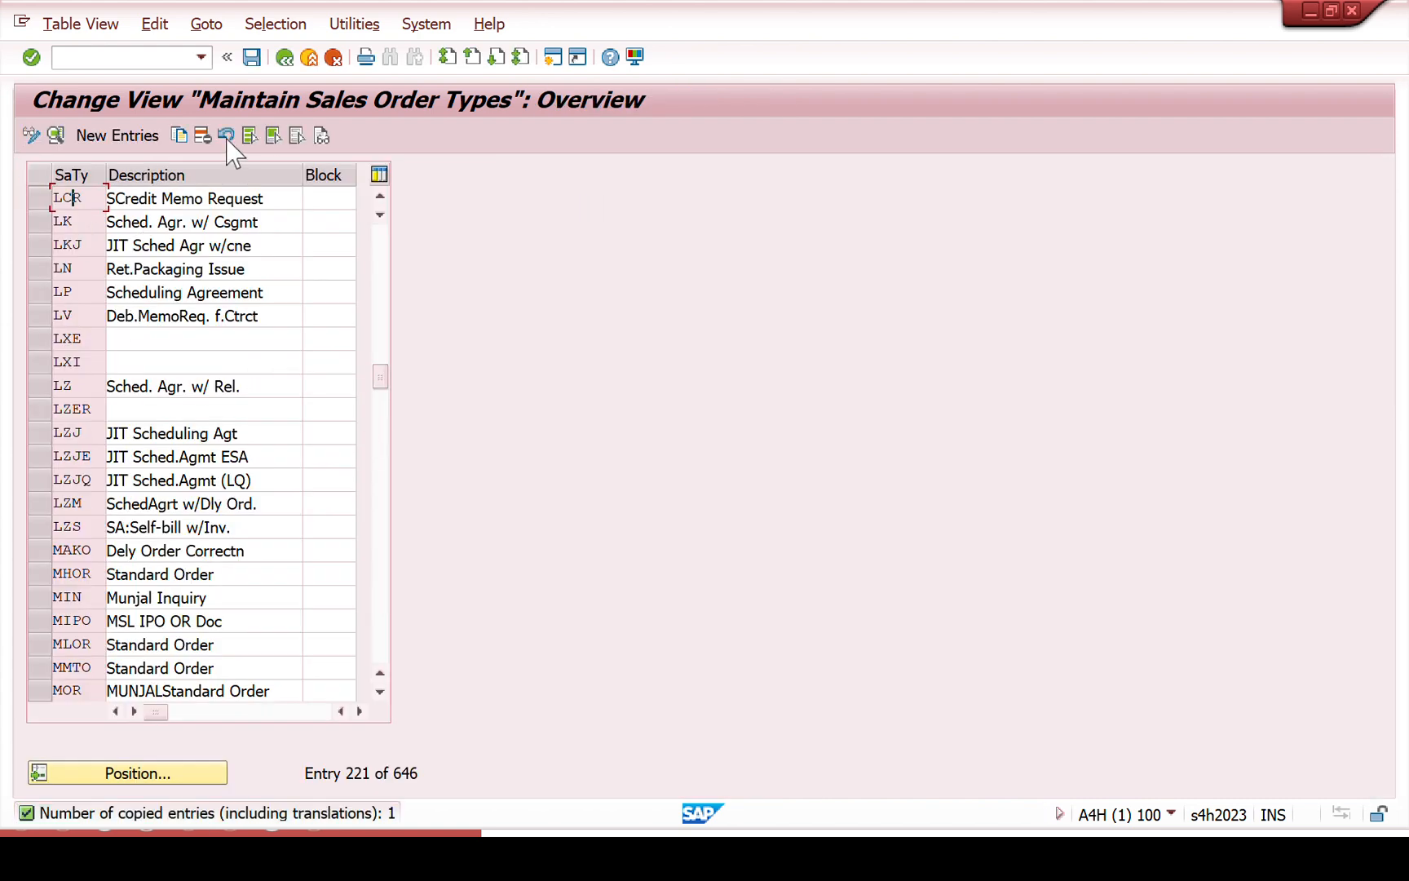
- Save the new sales document type to the Credit and Debit memo customizing request
{"action": "left_click", "coordinate": [253, 57]}
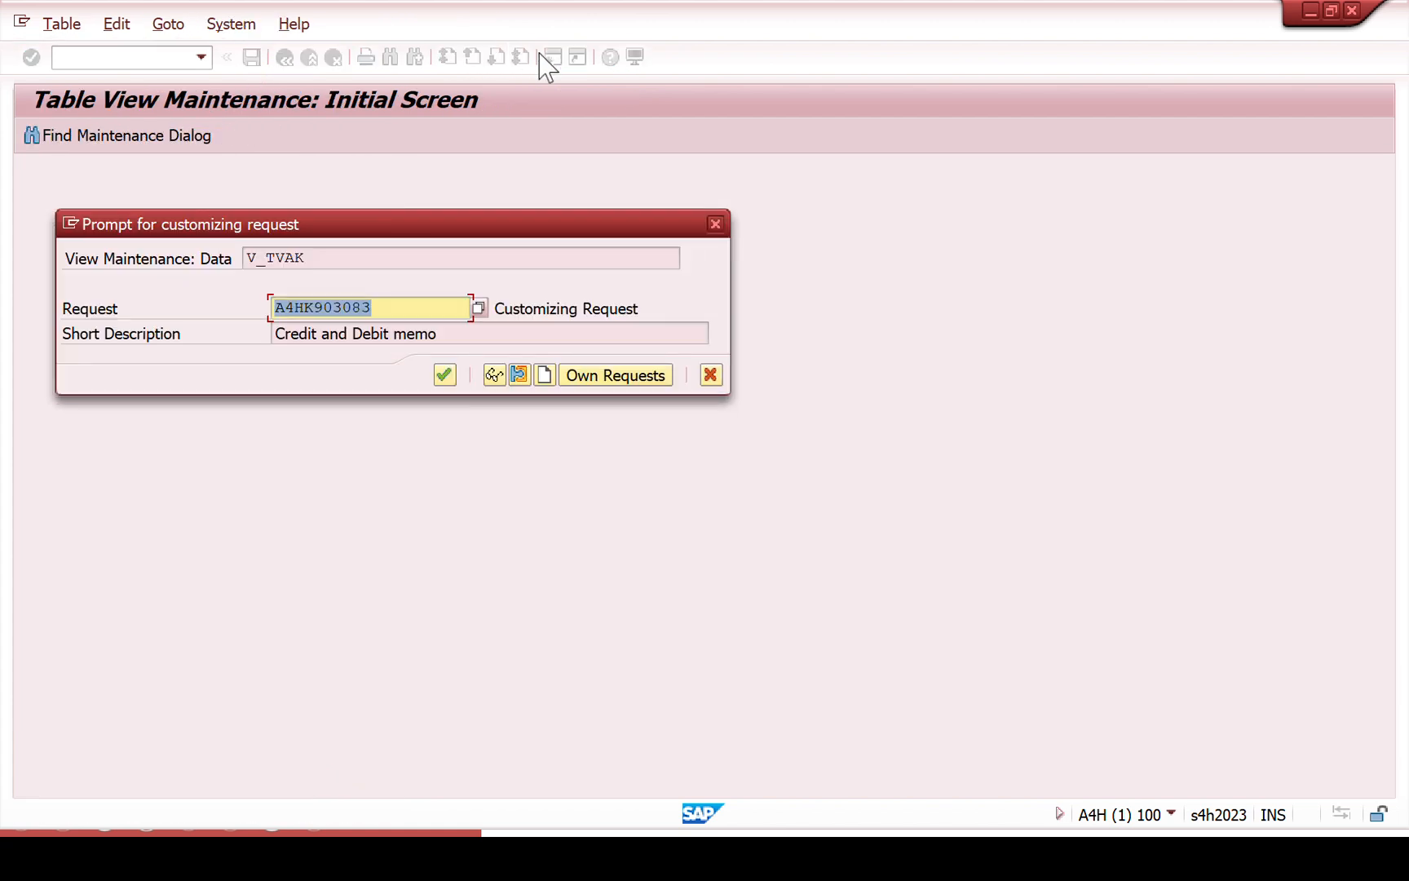
{"action": "left_click", "coordinate": [440, 382]}
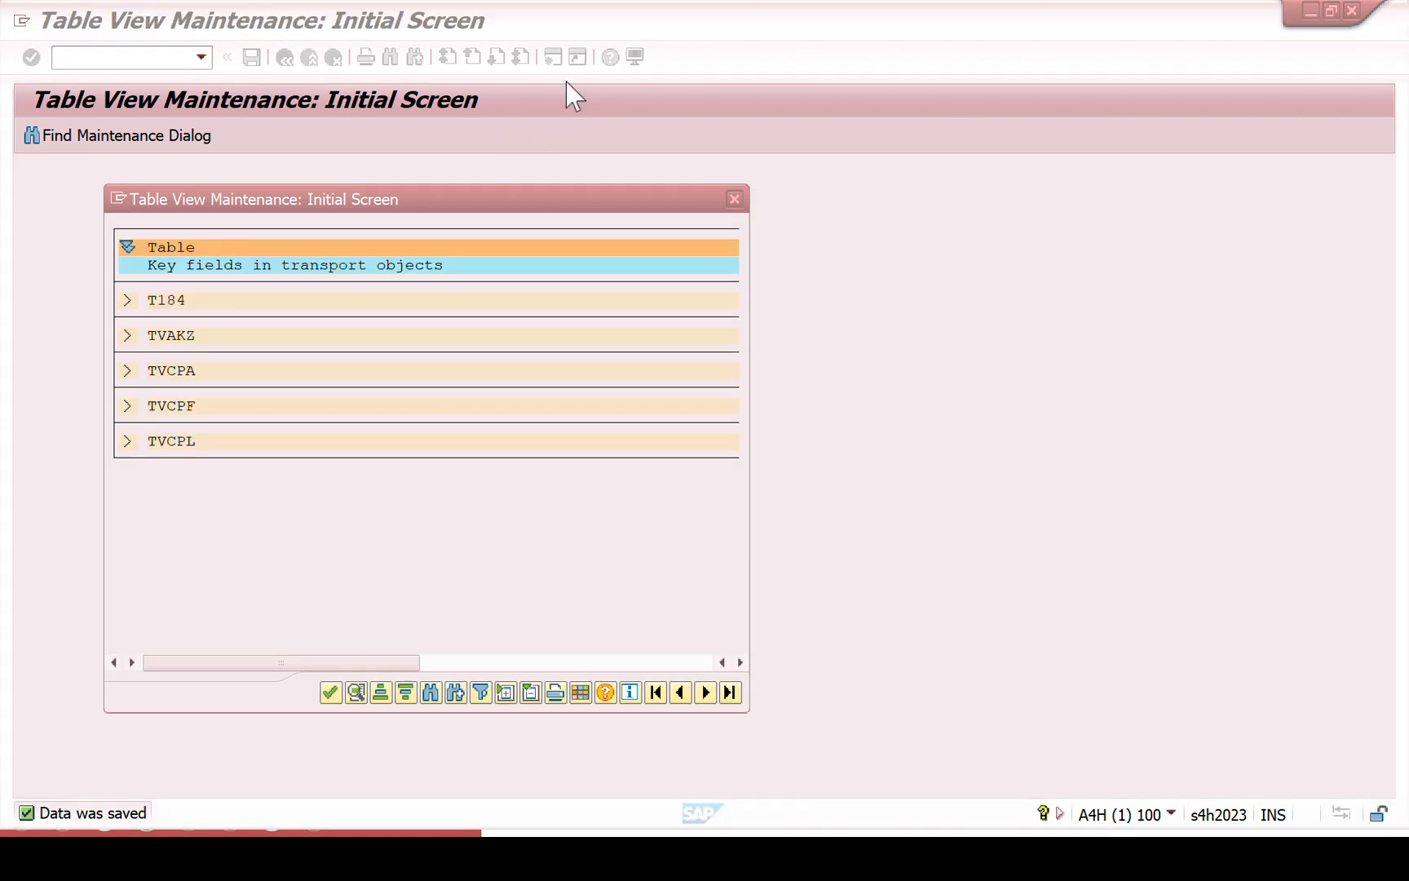
{"action": "left_click", "coordinate": [330, 693]}
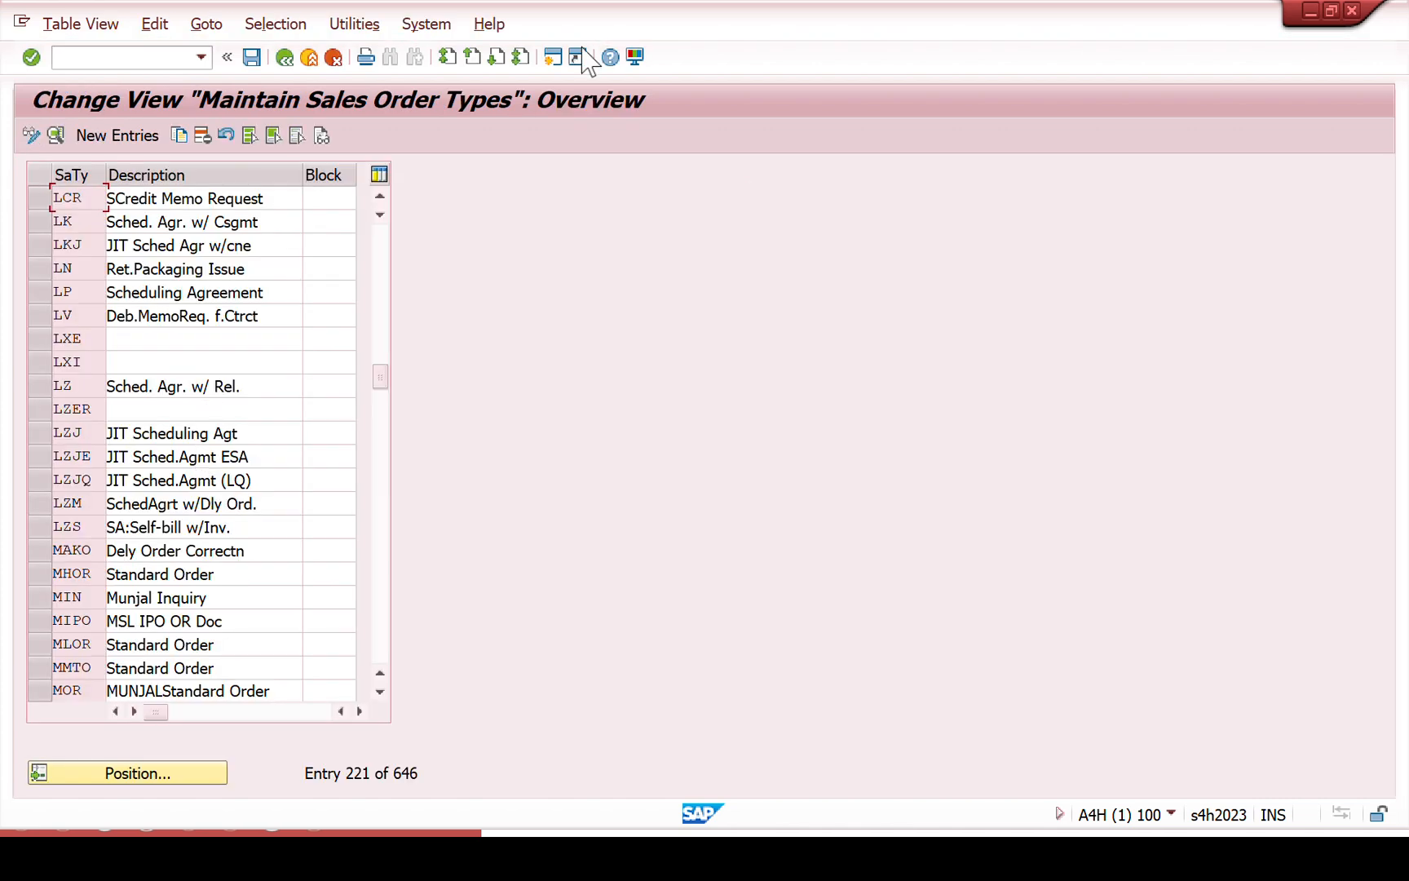
- Start a new session and run transaction SIMG to display the implementation guide
{"action": "left_click", "coordinate": [558, 56]}
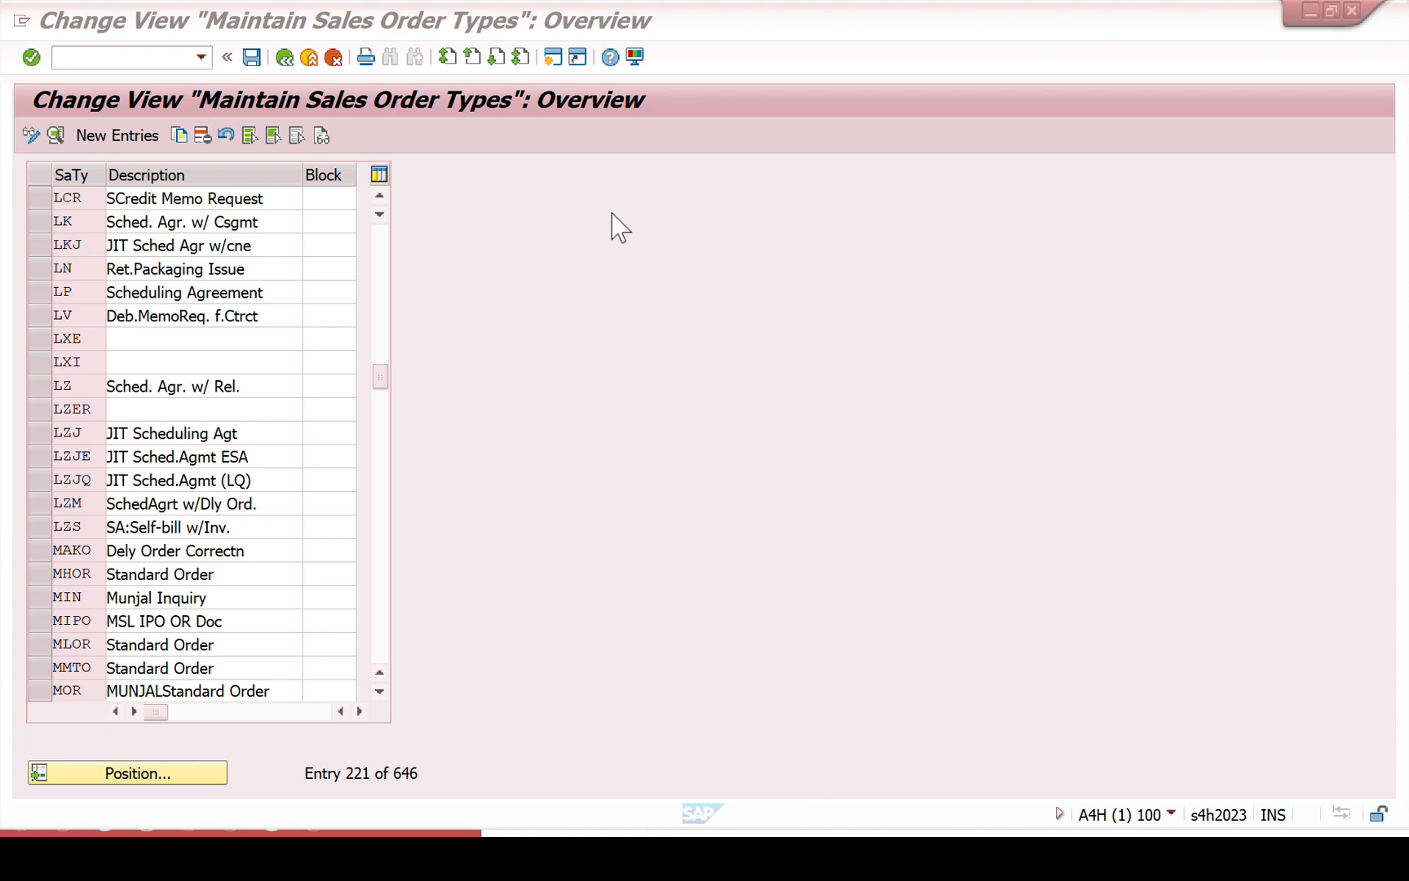
{"action": "key", "text": "alt+Tab"}
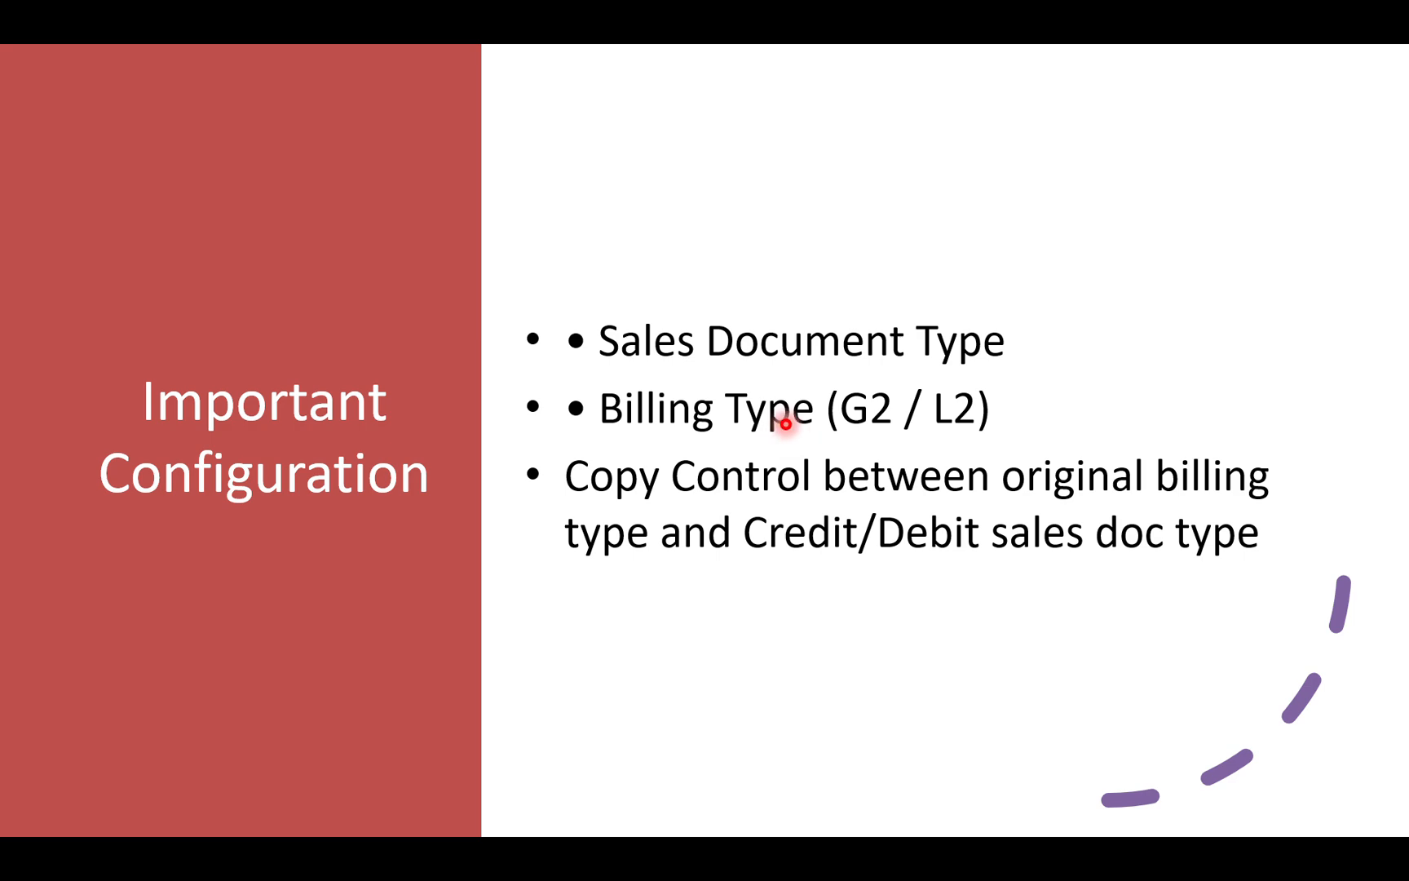
{"action": "key", "text": "alt+Tab"}
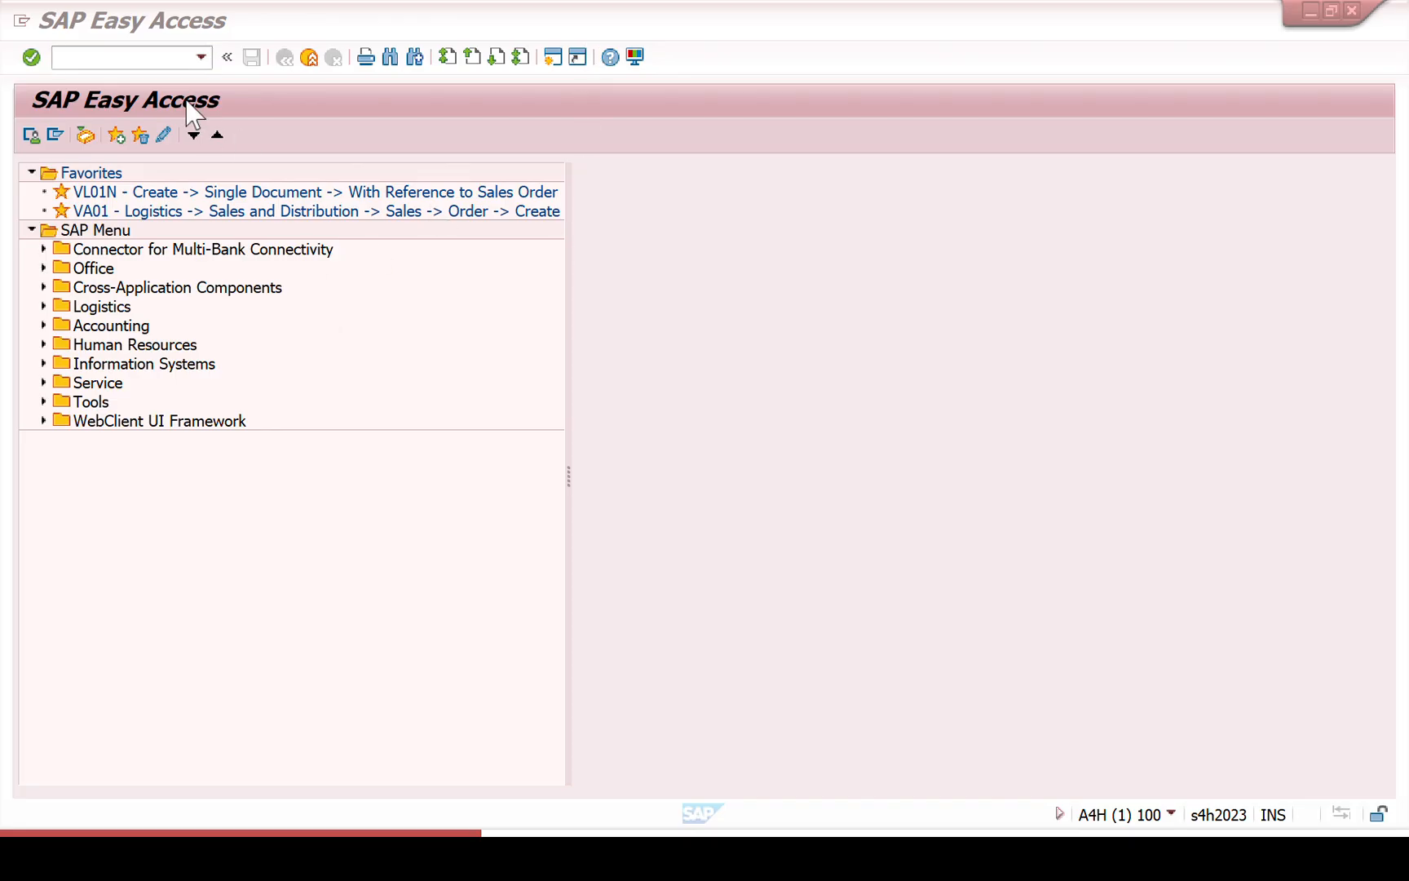
{"action": "left_click", "coordinate": [142, 56]}
{"action": "type", "text": "SIMG"}
{"action": "key", "text": "Return"}
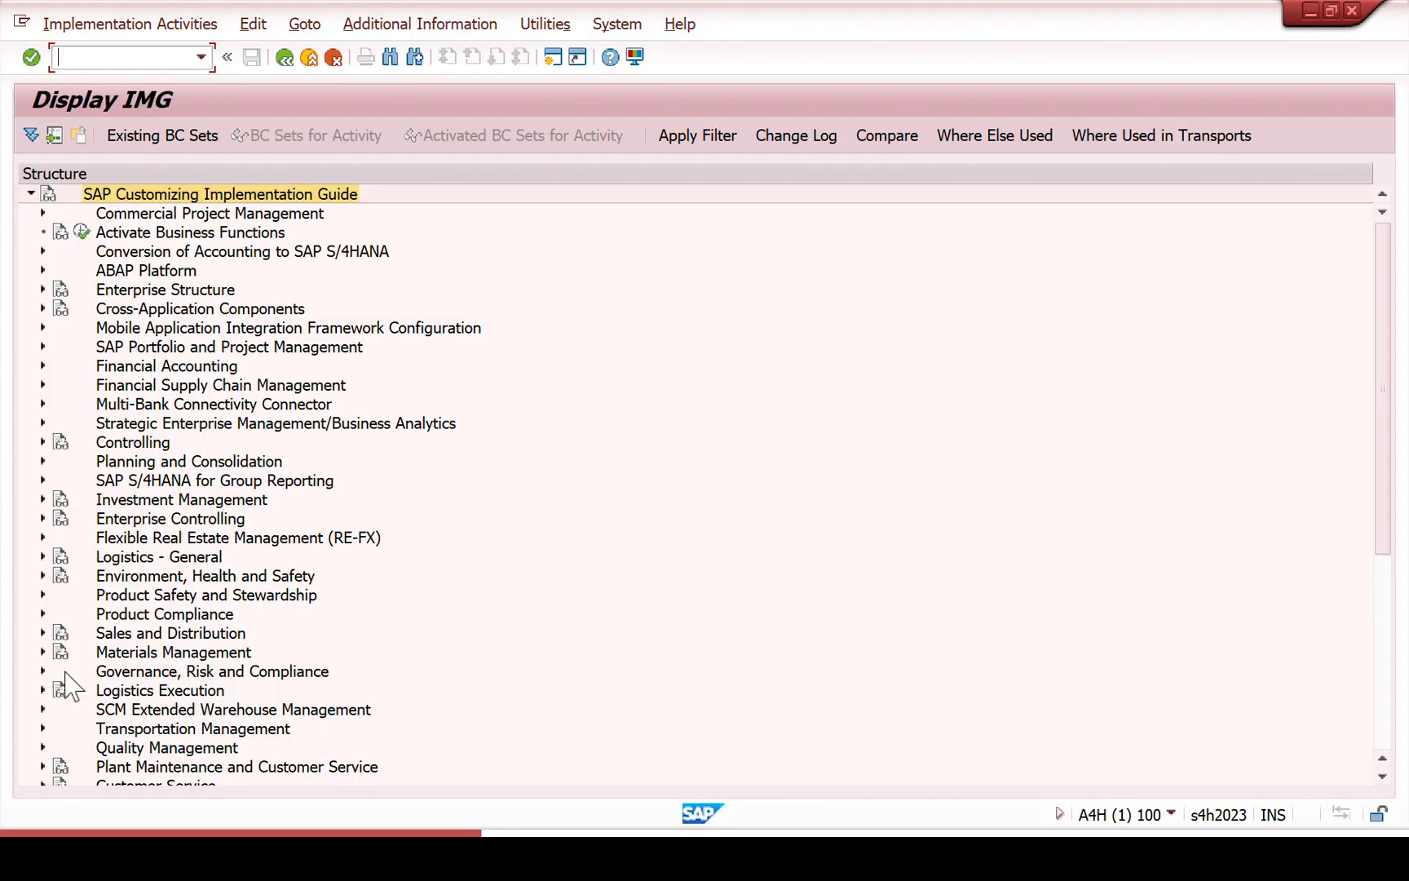
- Open the Define Billing Types for Sales activity under Sales and Distribution, Billing, Billing Documents
{"action": "left_click", "coordinate": [42, 633]}
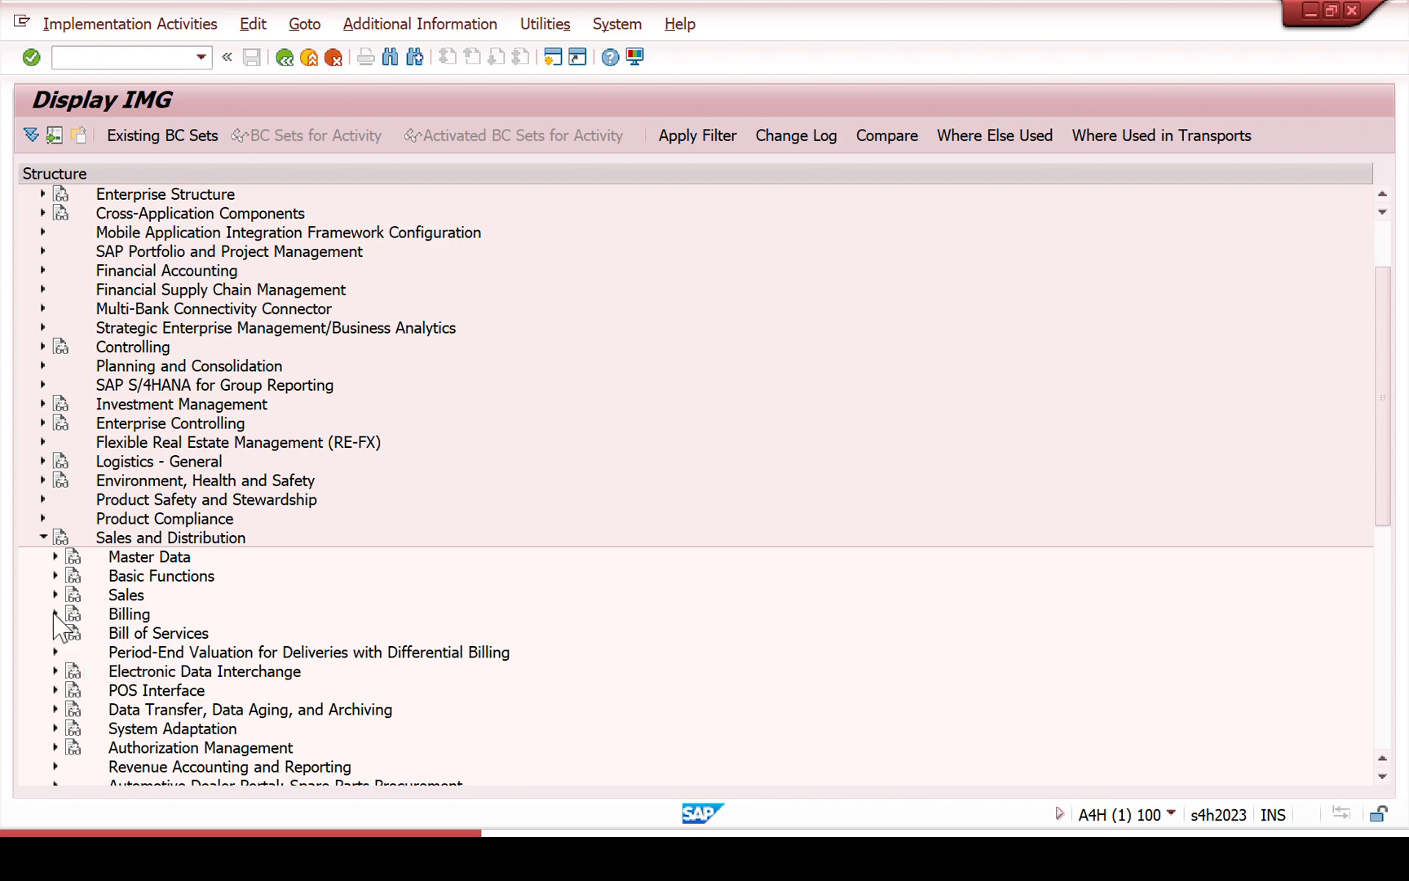
{"action": "left_click", "coordinate": [55, 614]}
{"action": "left_click", "coordinate": [68, 634]}
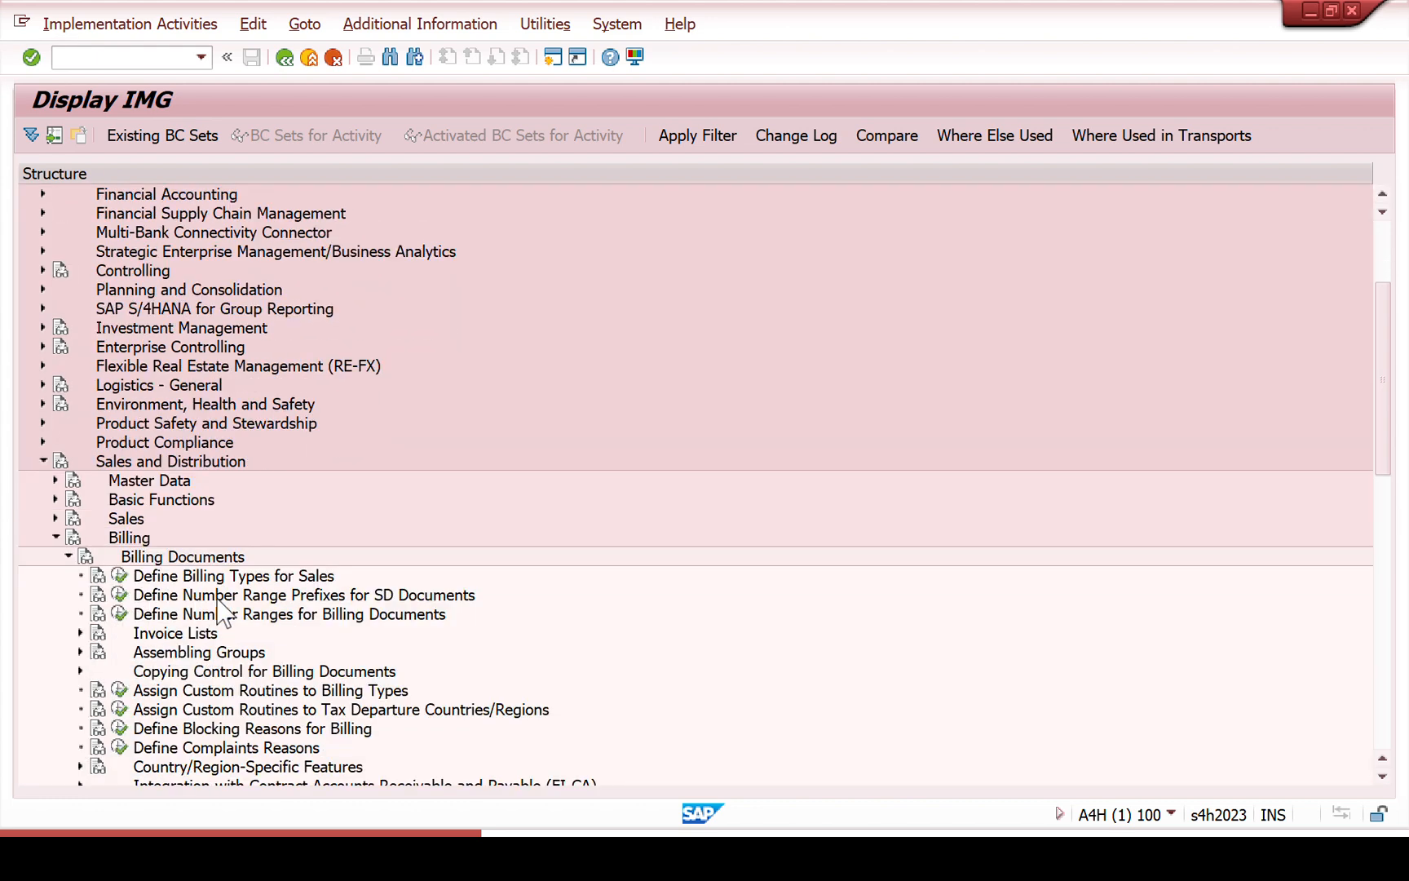
{"action": "left_click", "coordinate": [119, 576]}
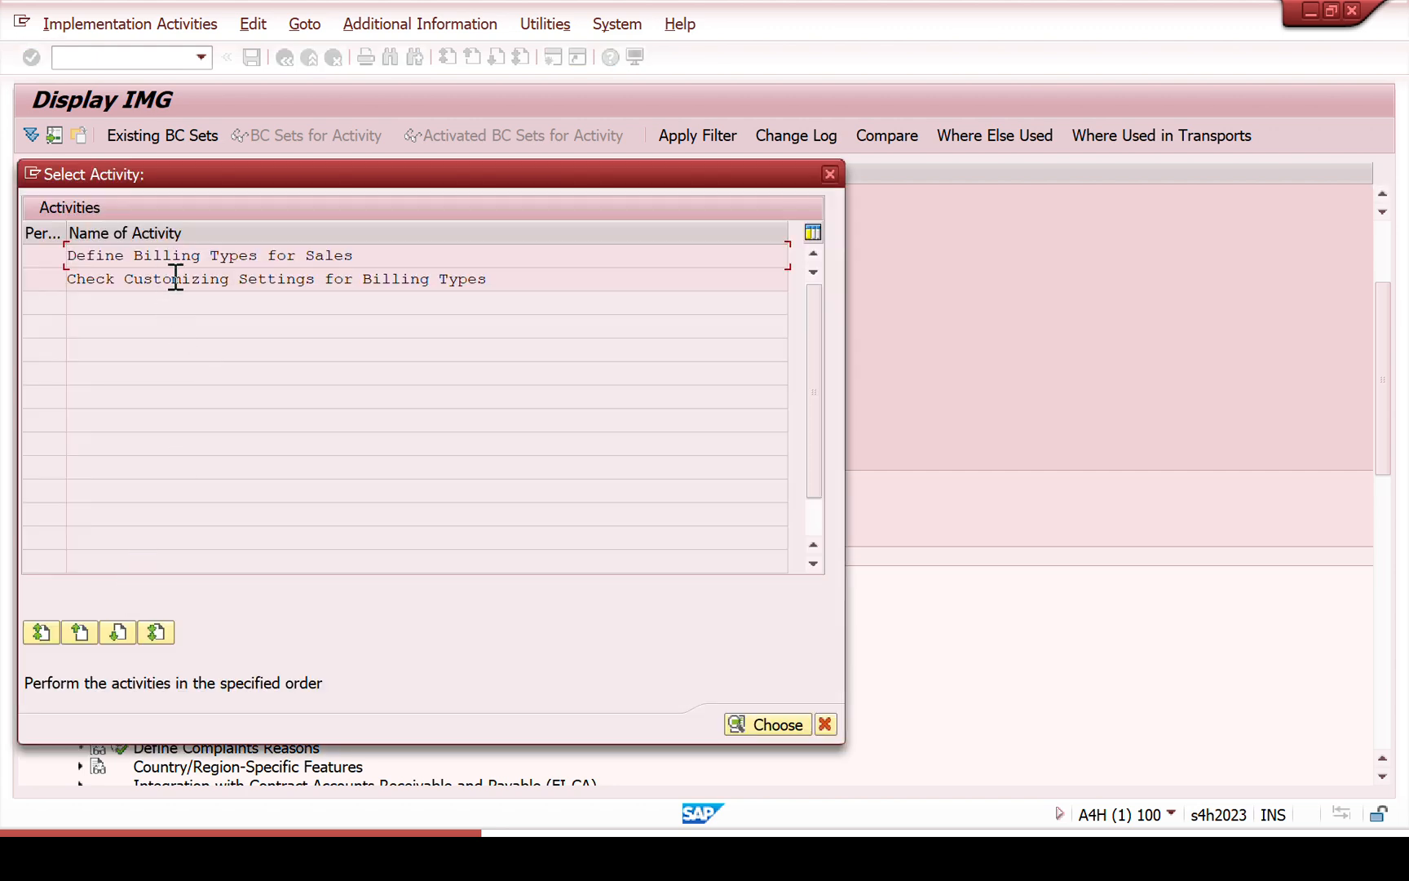
{"action": "double_click", "coordinate": [230, 258]}
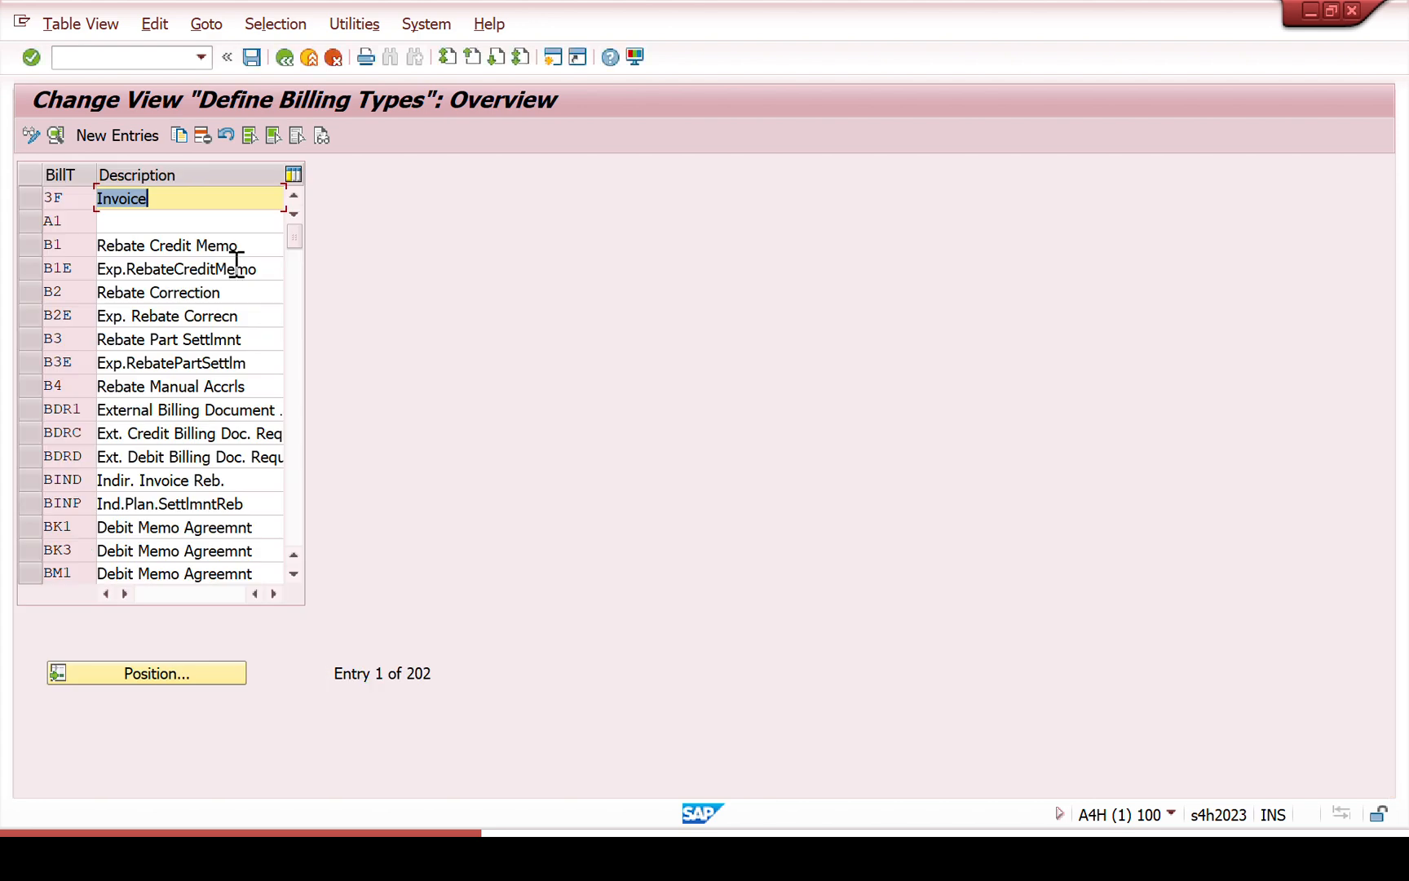
- Find billing type G2 (Credit Memo) in the billing types overview and begin copying it
{"action": "left_click", "coordinate": [157, 676]}
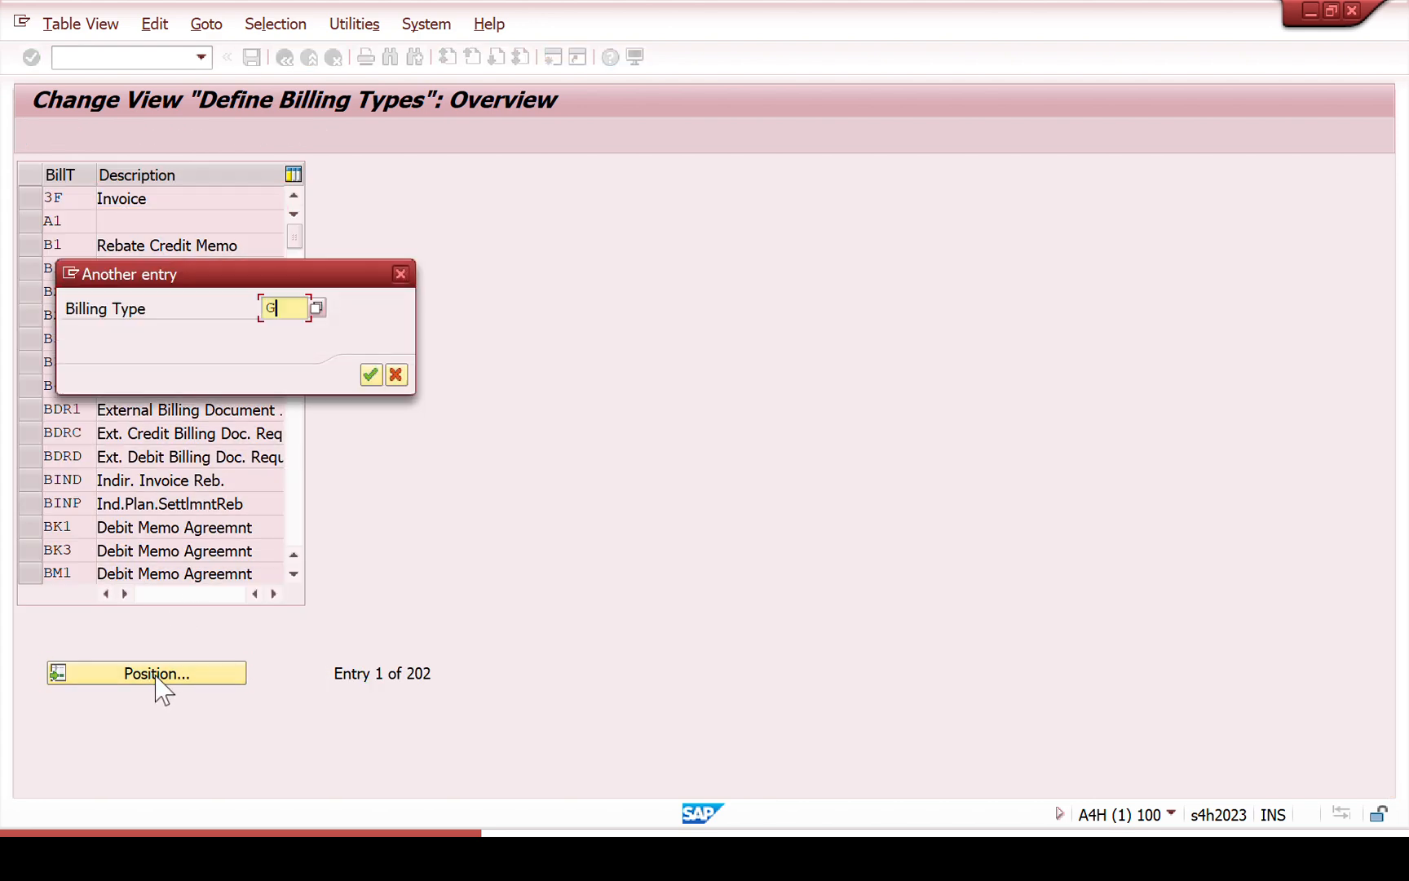
{"action": "type", "text": "G2"}
{"action": "key", "text": "Return"}
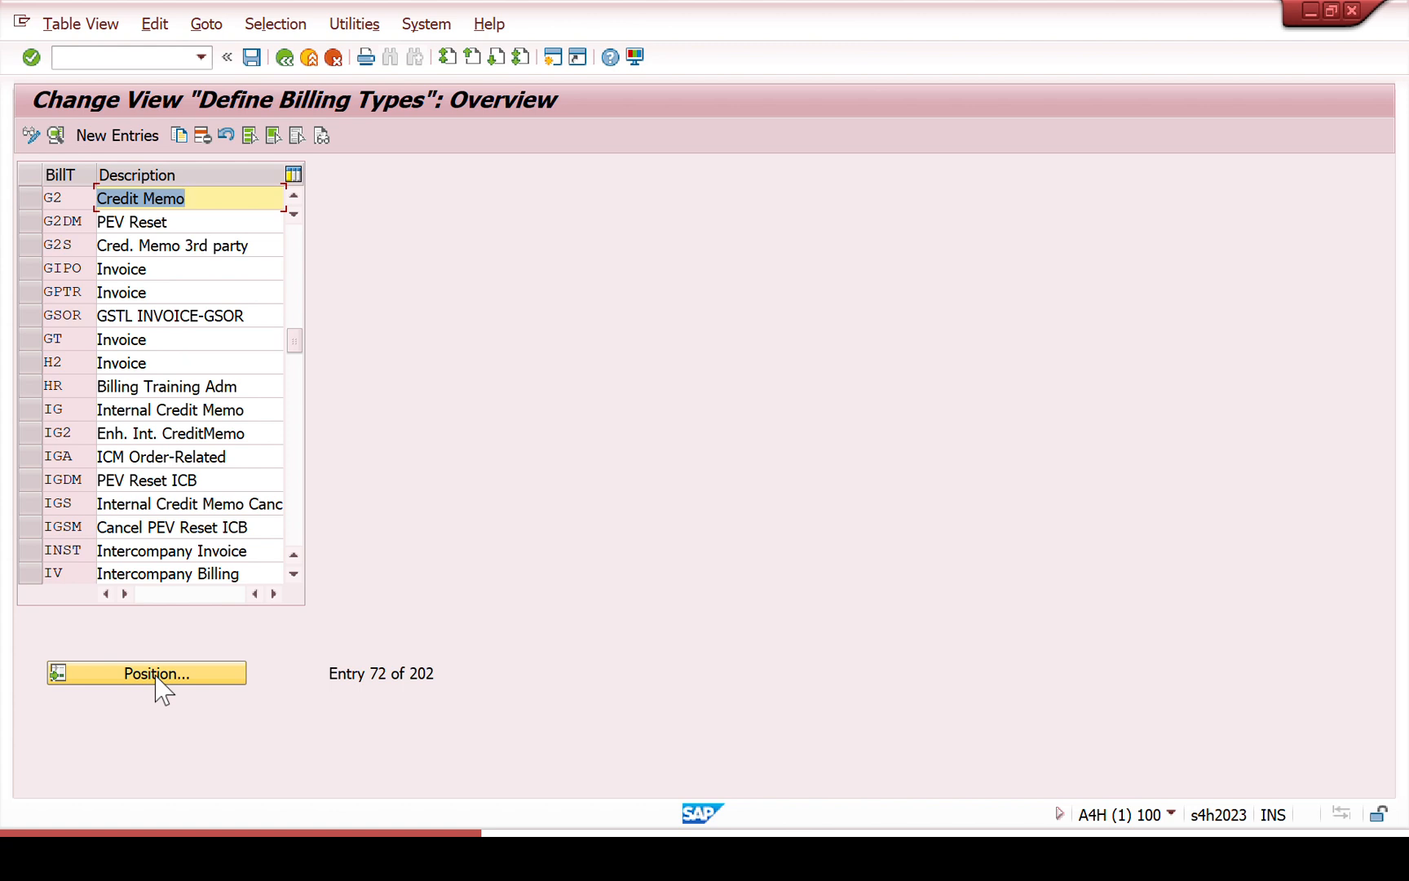
{"action": "left_click", "coordinate": [37, 203]}
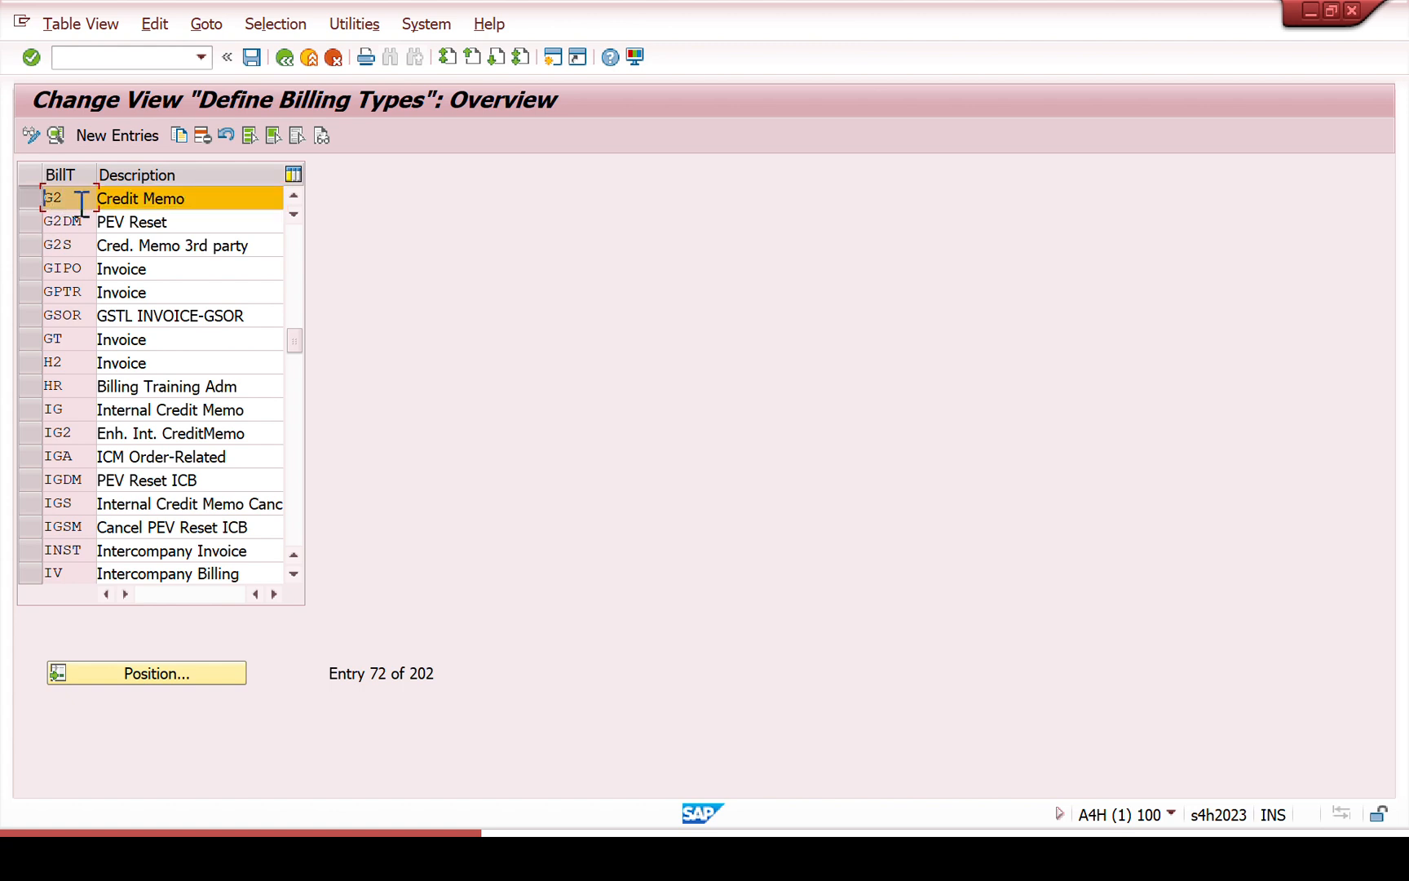
{"action": "left_click", "coordinate": [180, 135]}
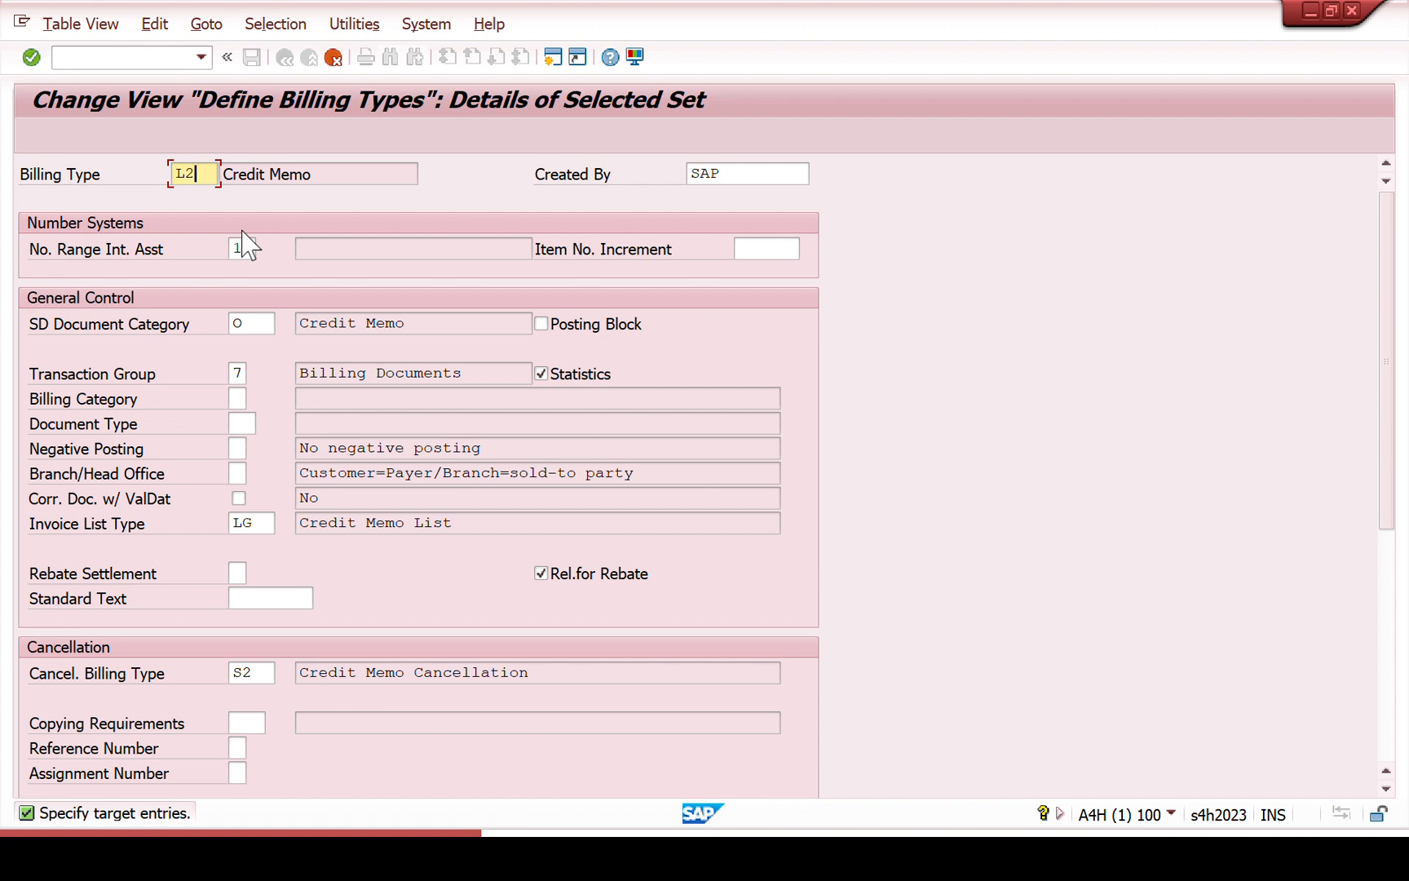
- Try to key the copied billing type as L2, marking it relevant for copying control
{"action": "type", "text": "L2"}
{"action": "key", "text": "Return"}
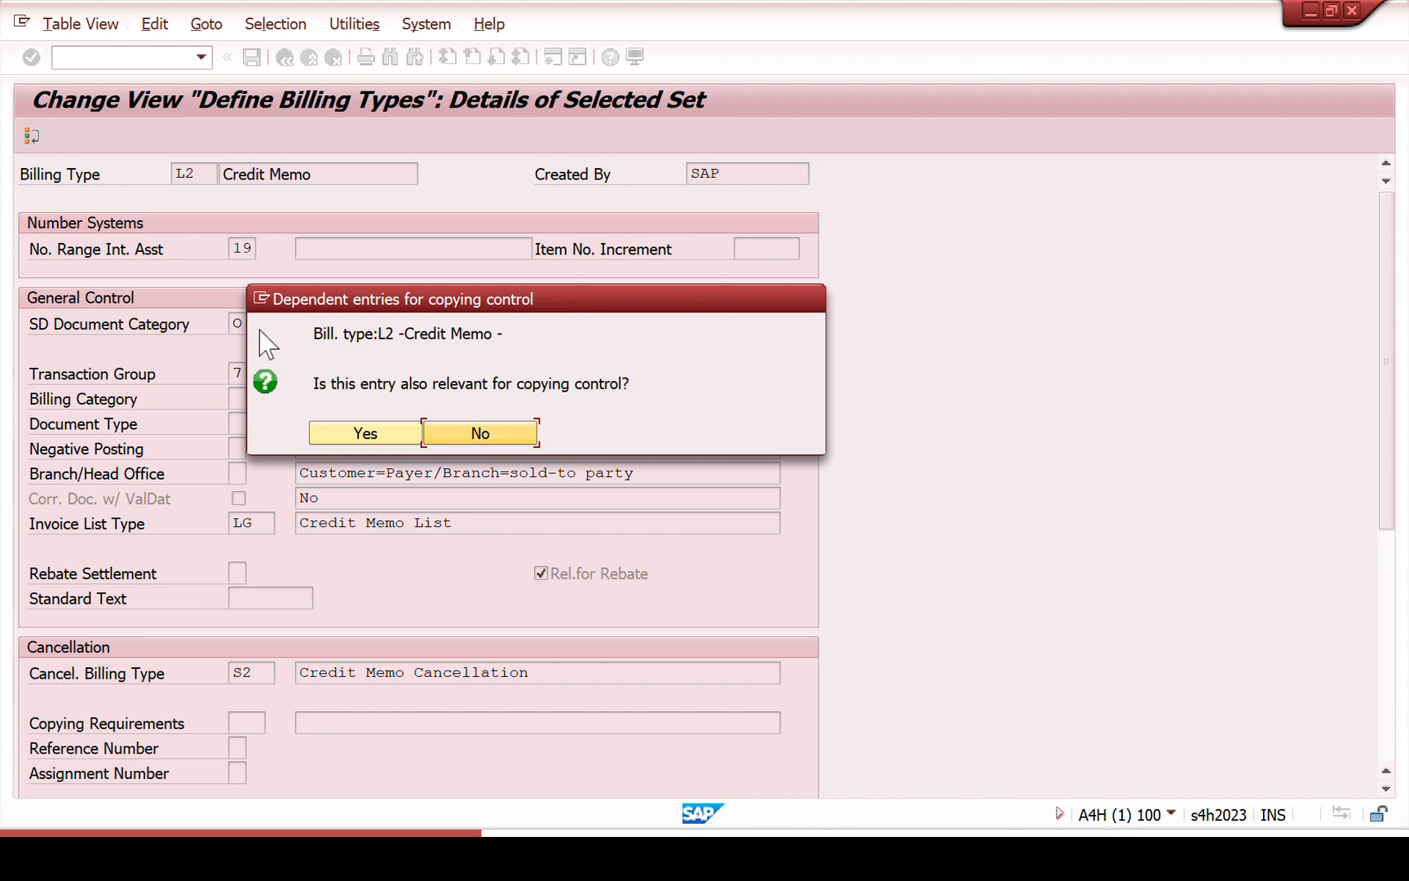
{"action": "left_click", "coordinate": [356, 436]}
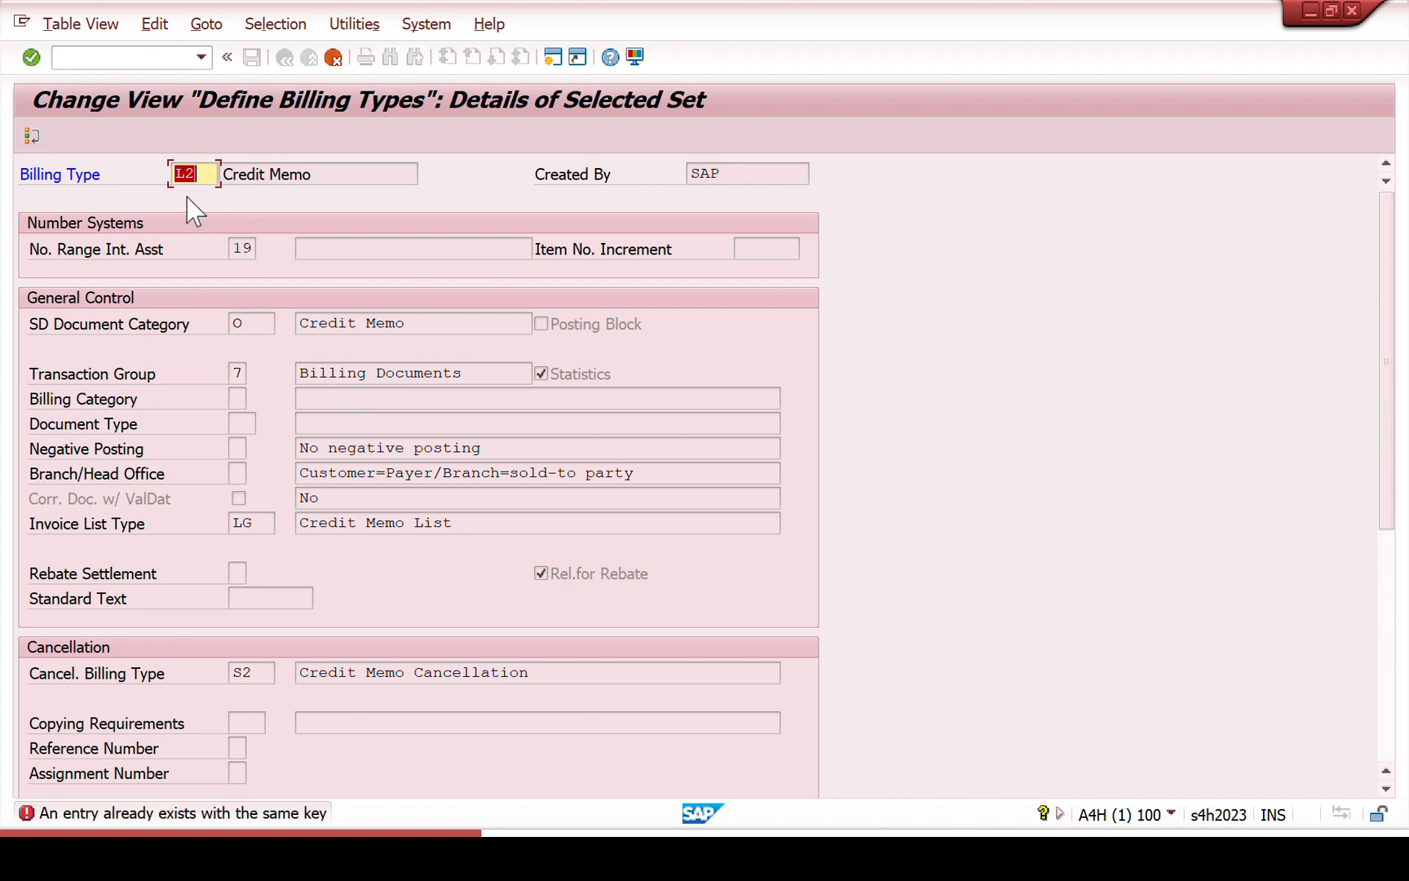
- Change the copied billing type's key to K2 and complete the copy as relevant for copying control
{"action": "left_click", "coordinate": [176, 173]}
{"action": "type", "text": "K"}
{"action": "key", "text": "Return"}
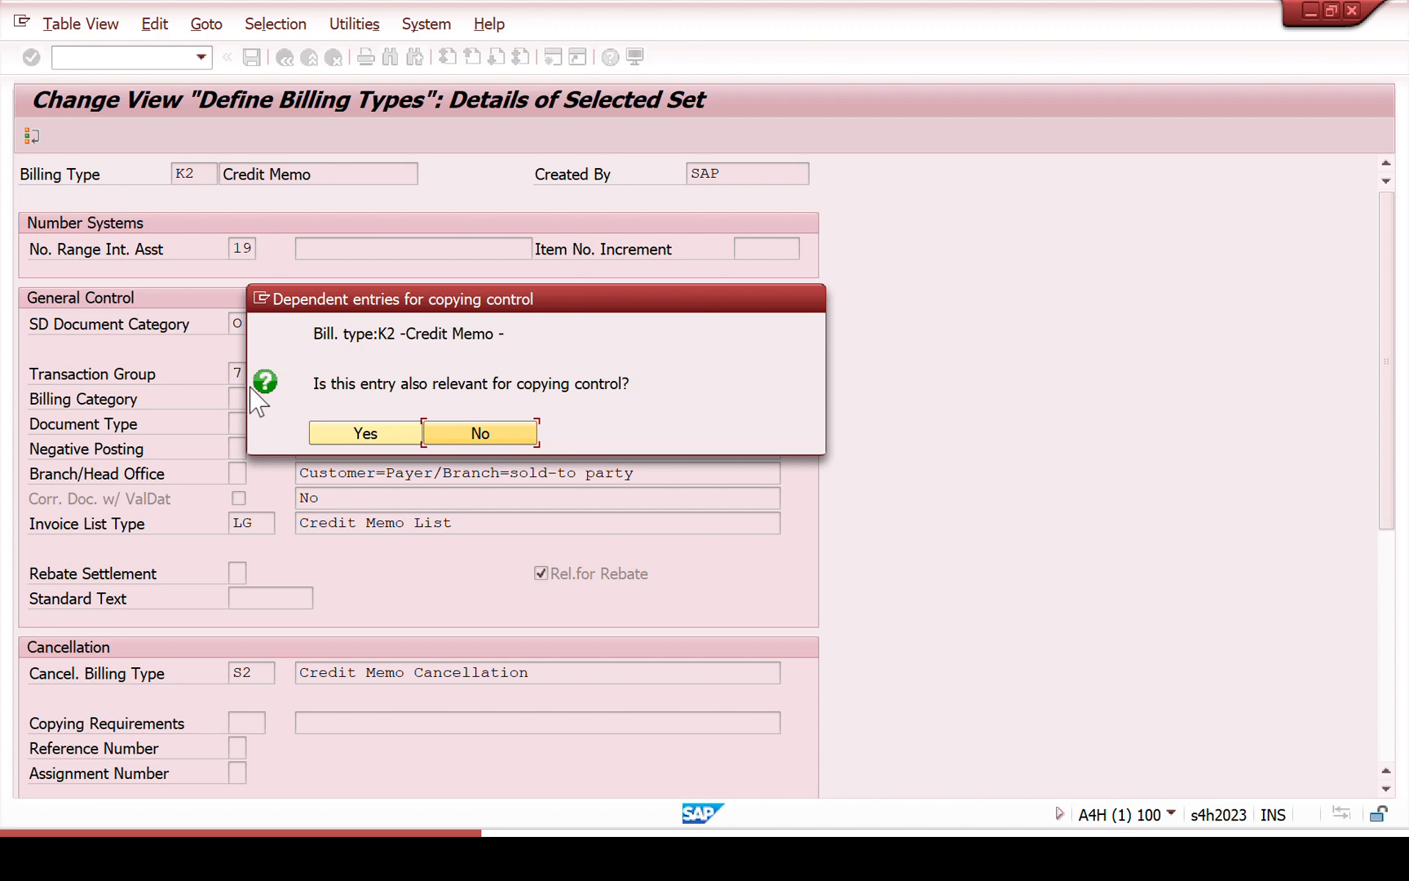
{"action": "left_click", "coordinate": [366, 436]}
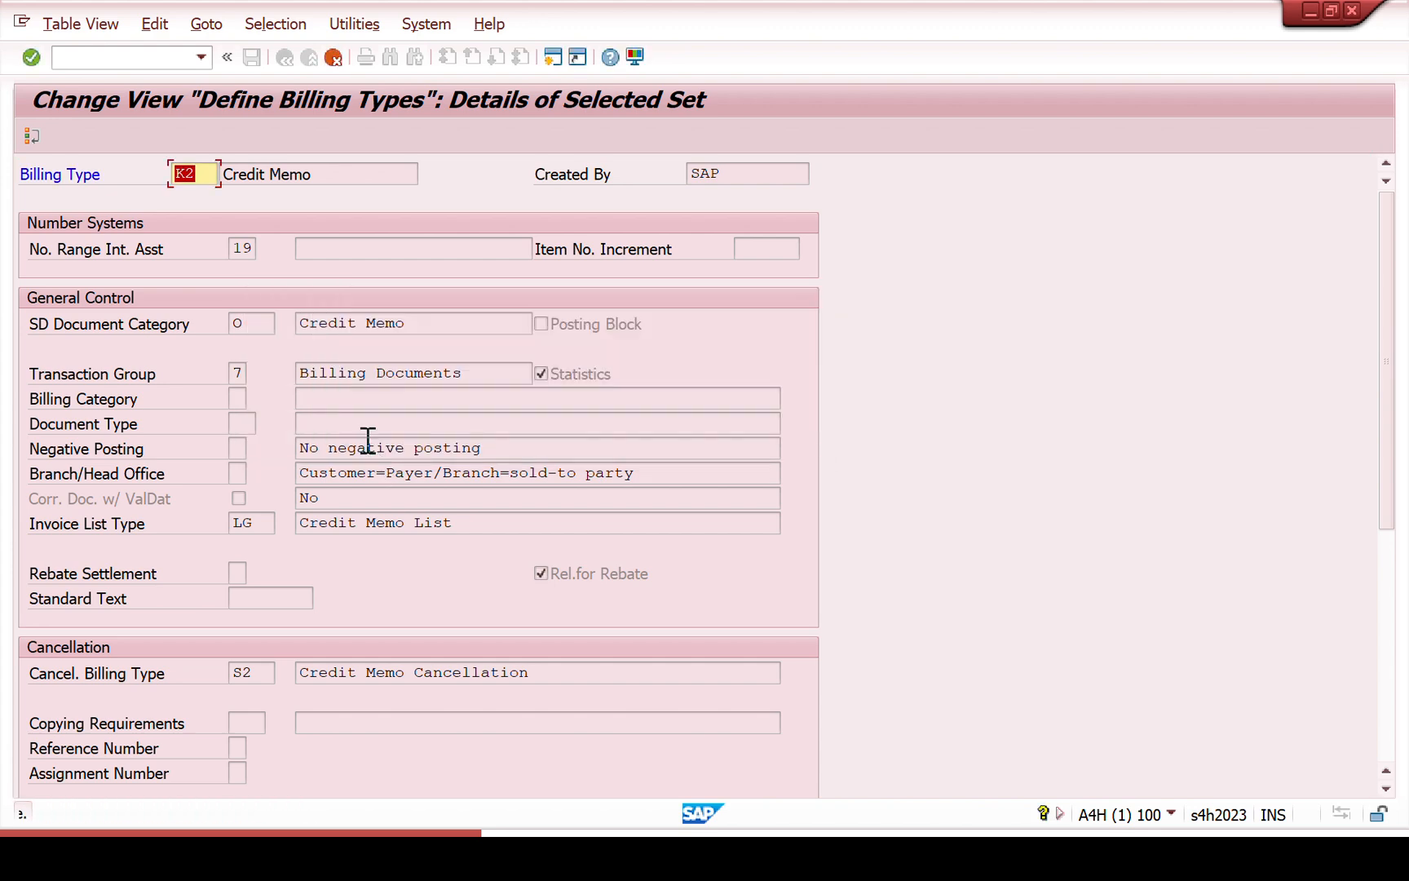
{"action": "key", "text": "Return"}
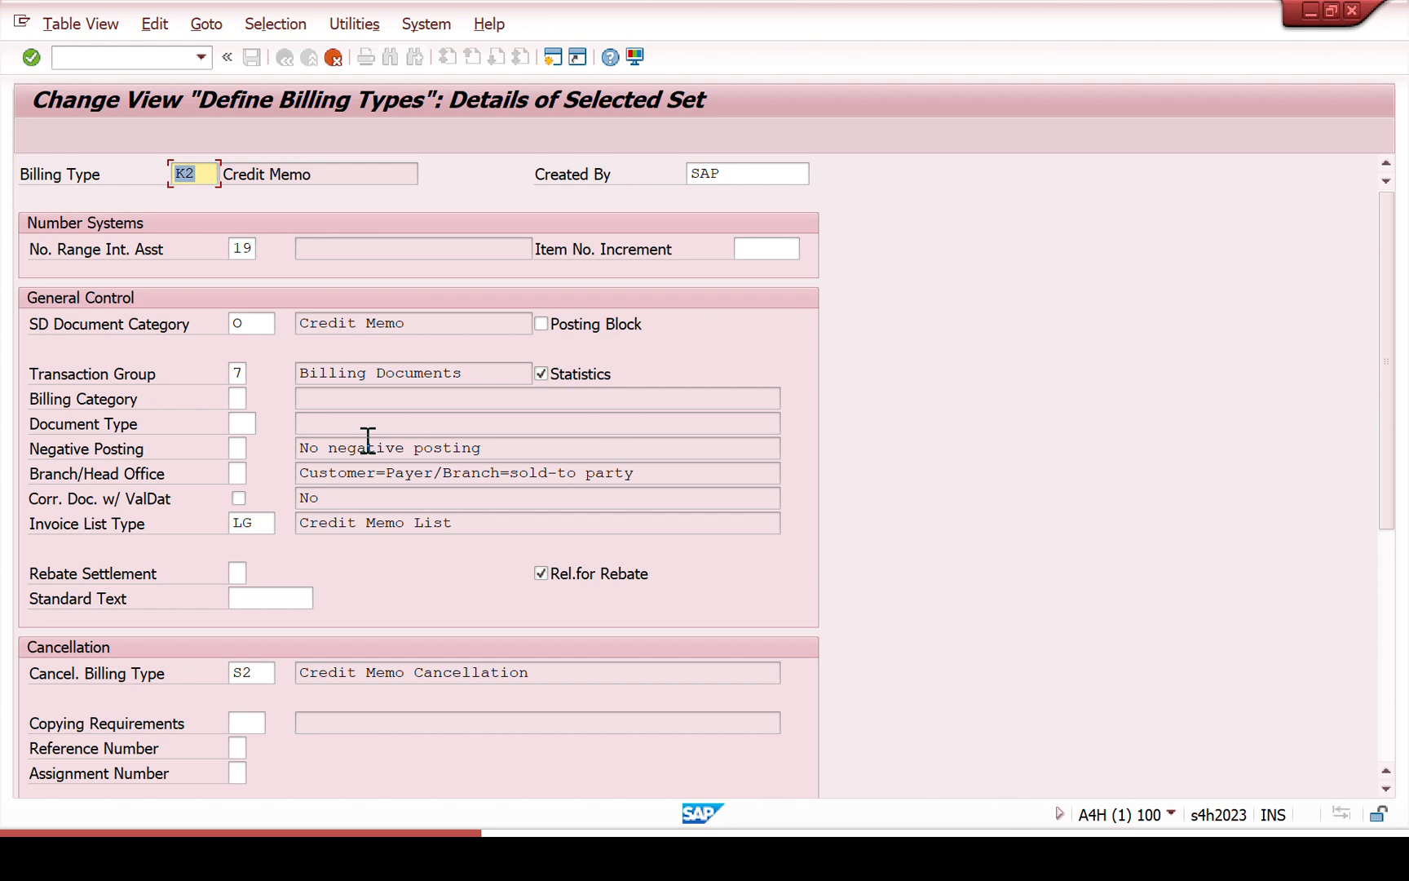
{"action": "key", "text": "Return"}
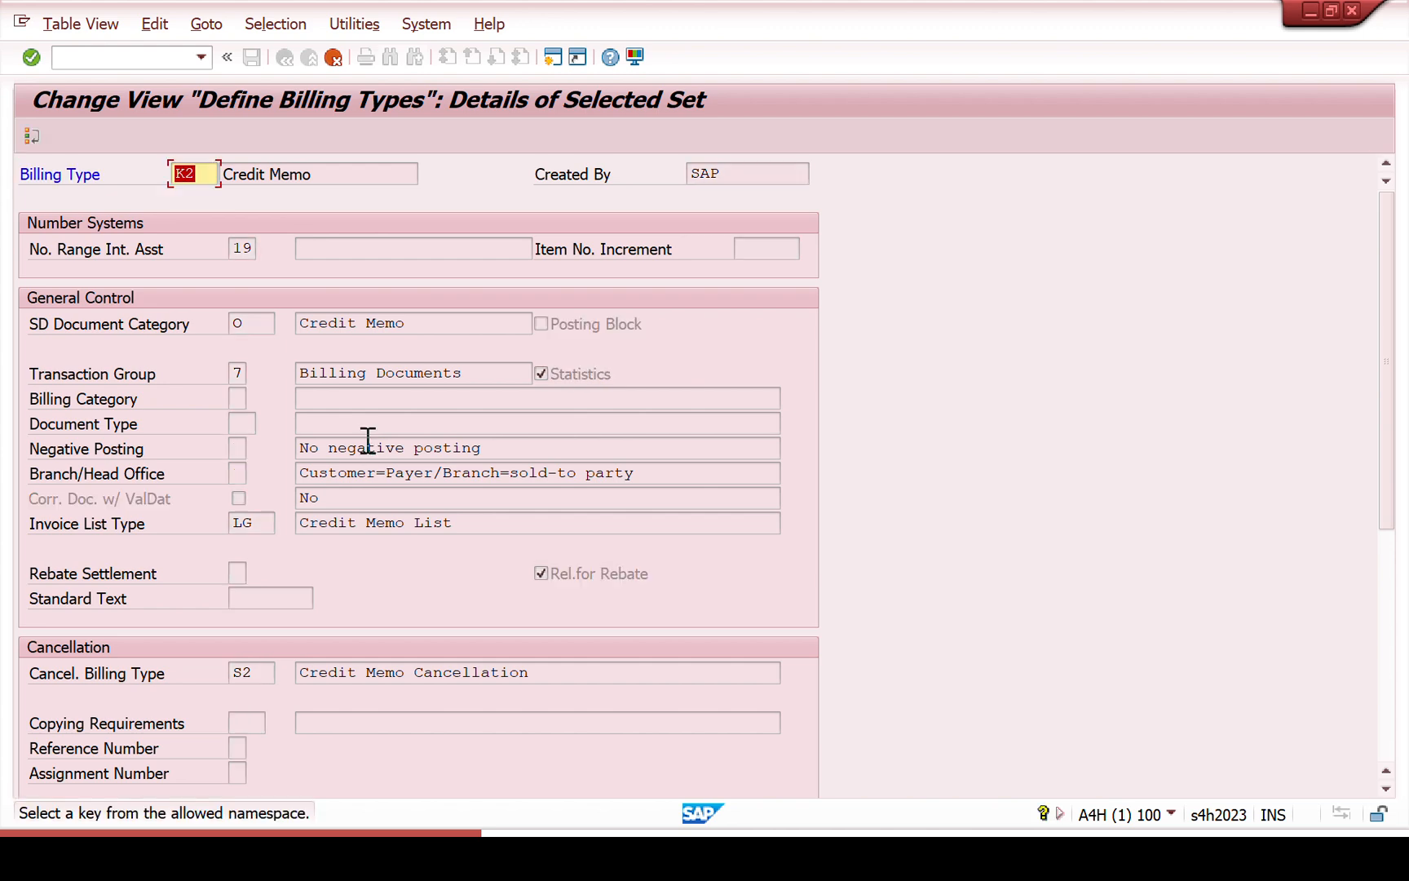
{"action": "key", "text": "Return"}
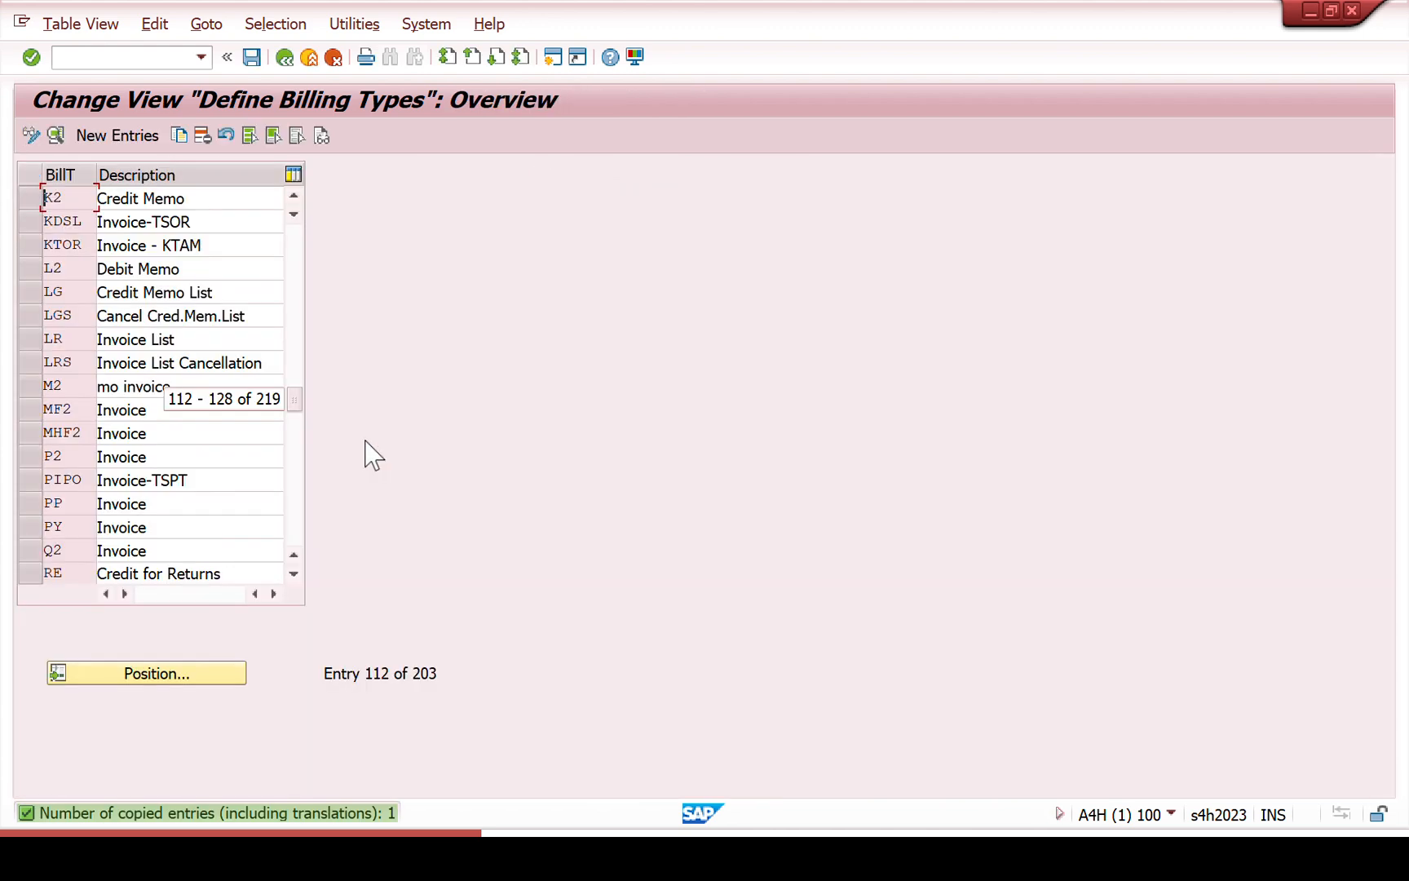
- Save the new billing type to the Credit and Debit memo customizing request and close the dependent entries list
{"action": "left_click", "coordinate": [252, 57]}
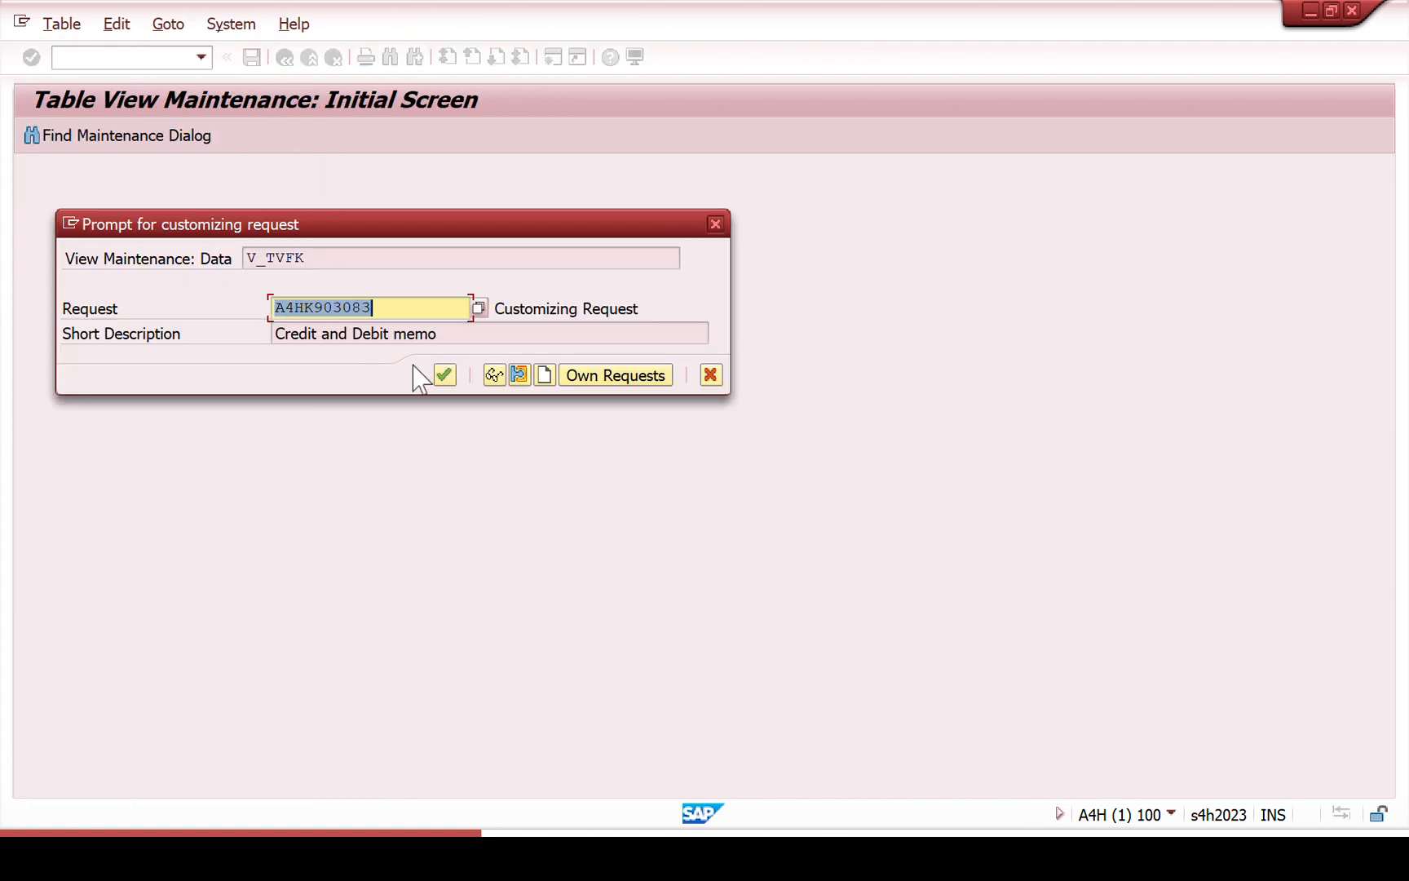
{"action": "left_click", "coordinate": [444, 374]}
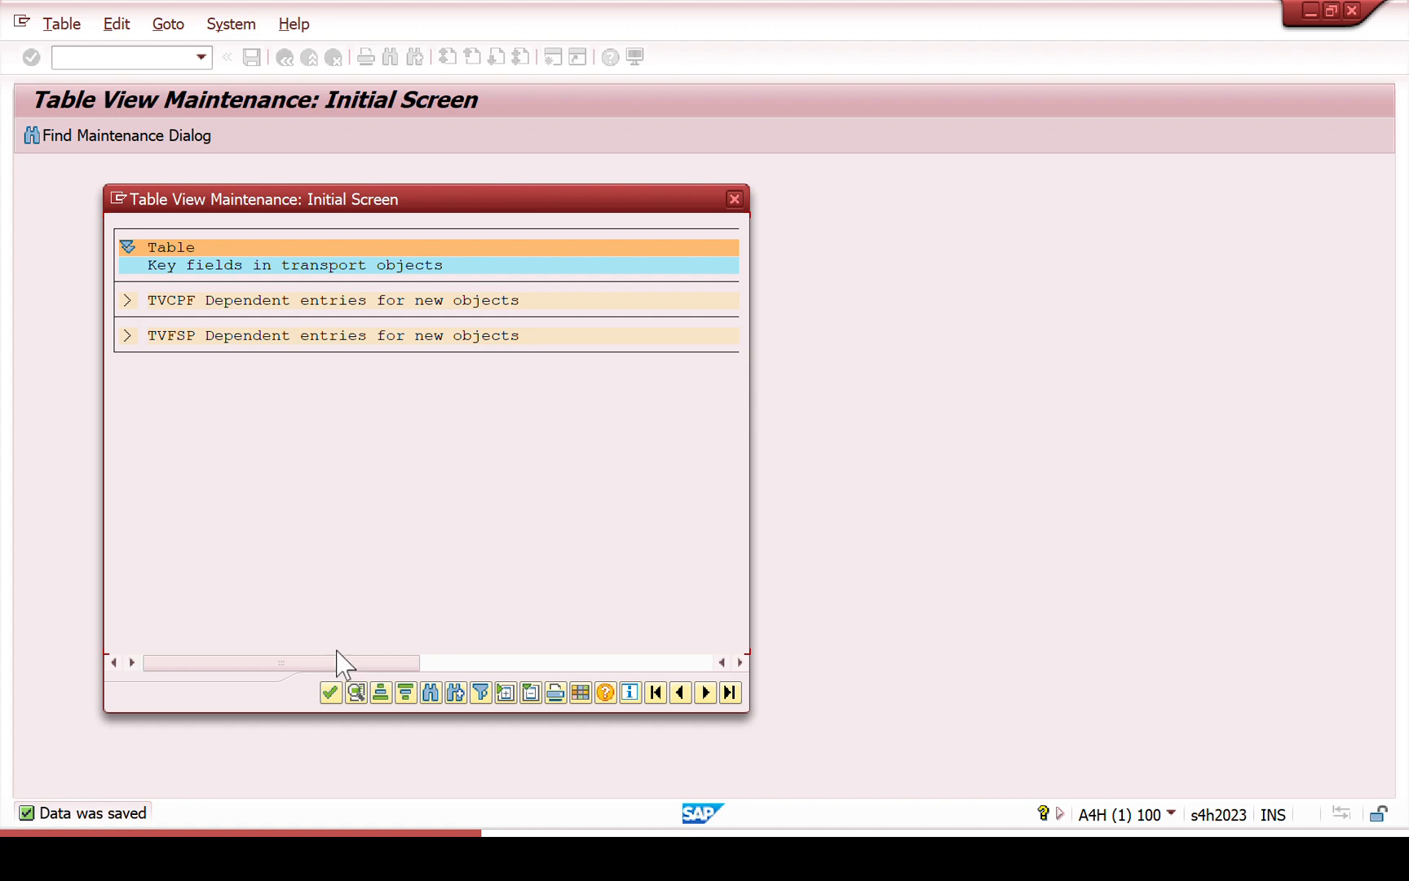
{"action": "left_click", "coordinate": [331, 693]}
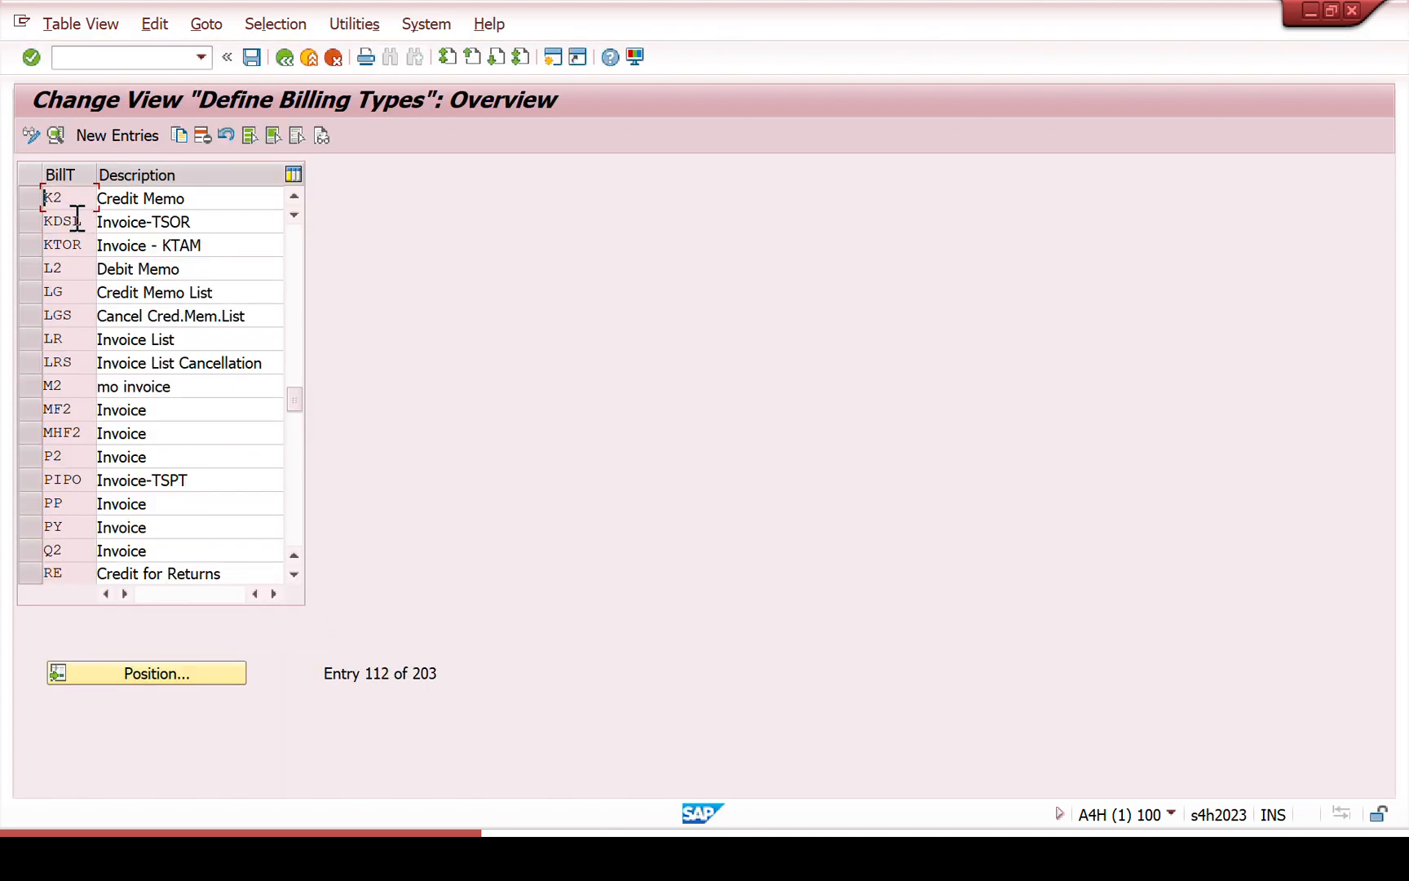
- Examine billing type K2's SD document category choices, cancellation, account assignment and output settings, and return to the billing types overview
{"action": "double_click", "coordinate": [68, 202]}
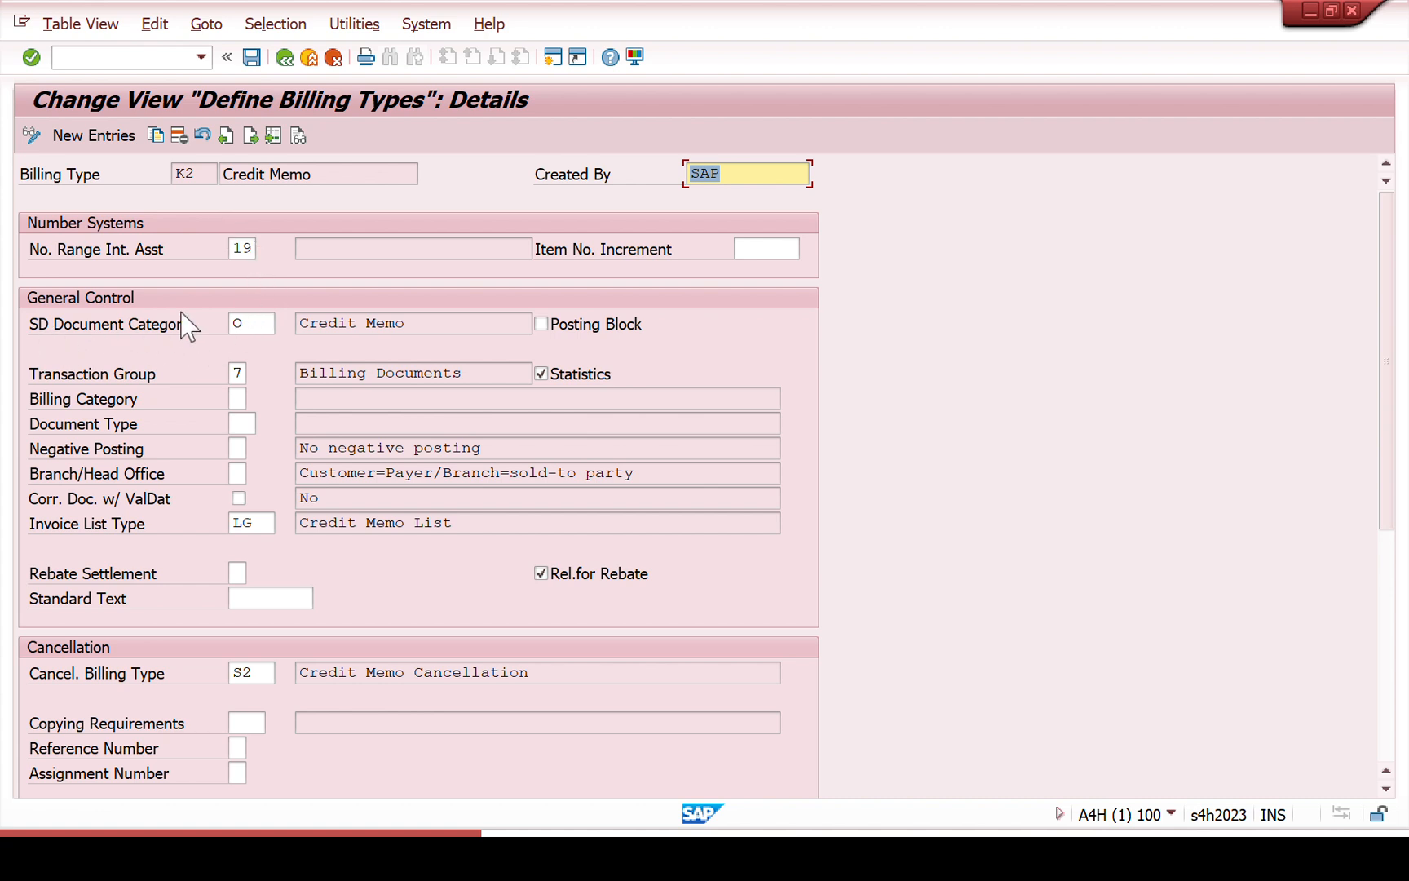
{"action": "left_click", "coordinate": [253, 329]}
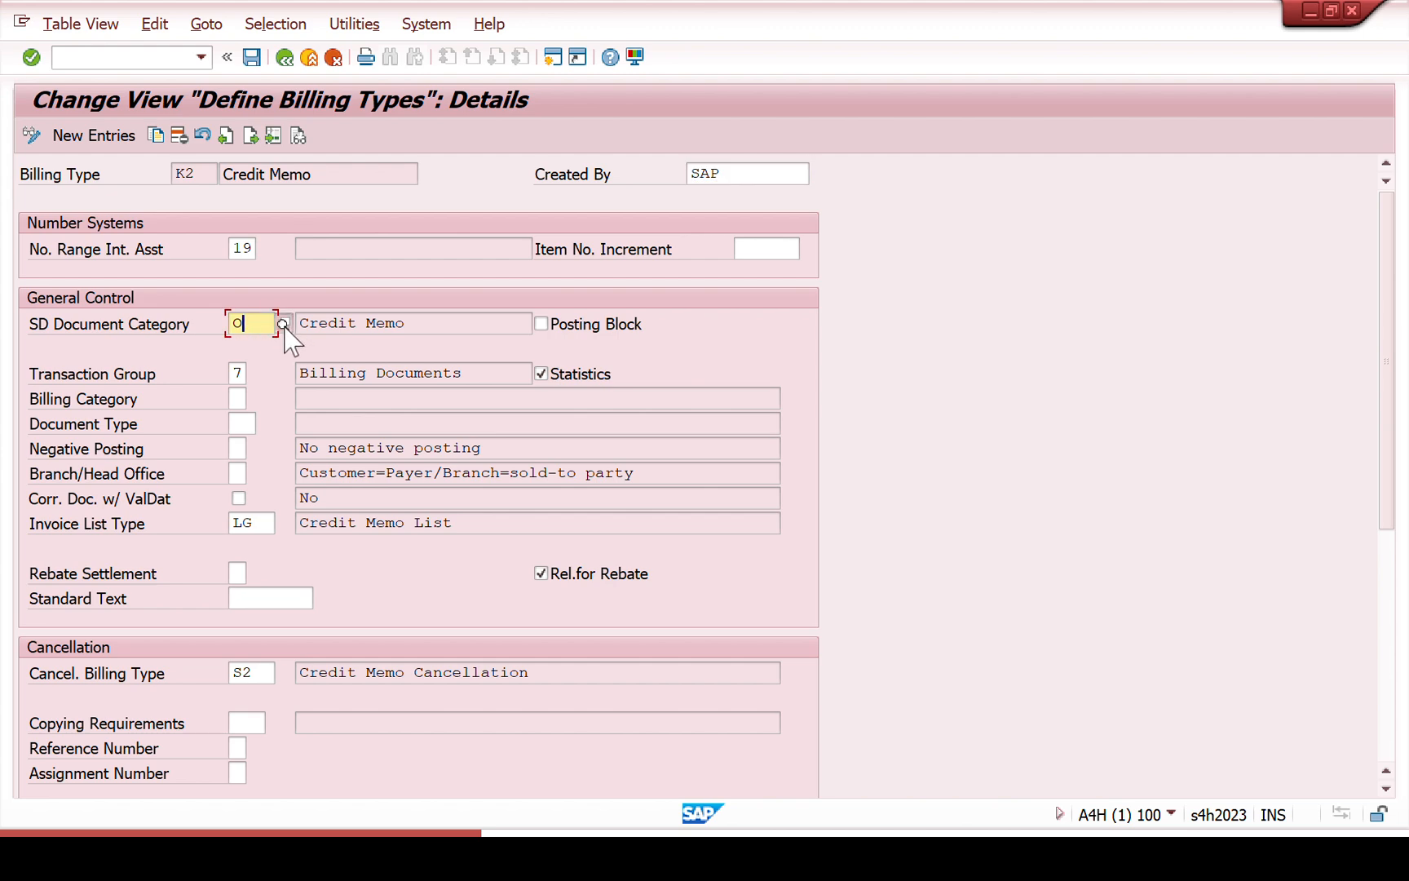
{"action": "left_click", "coordinate": [283, 324]}
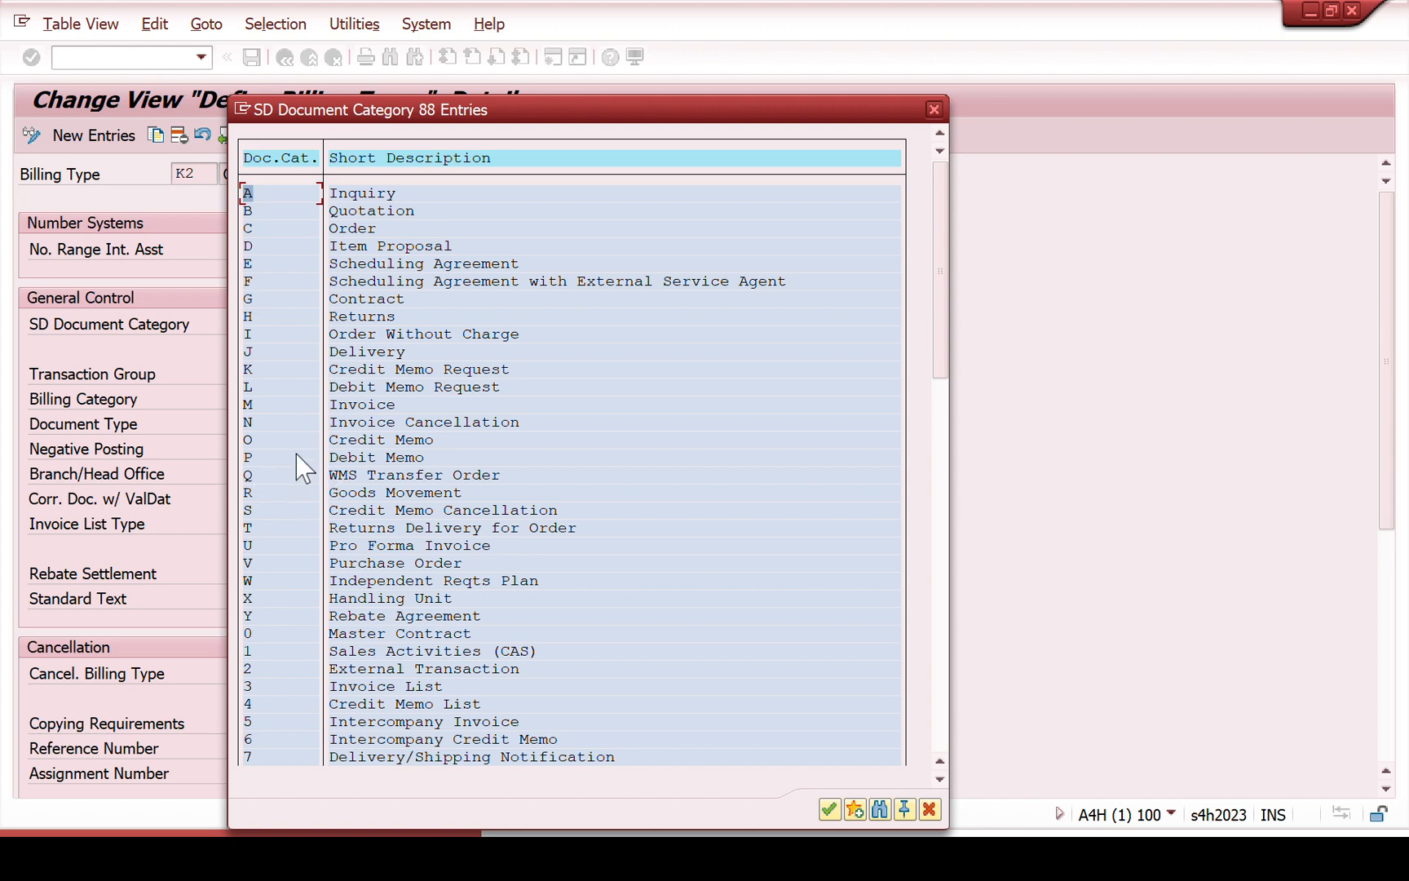
{"action": "left_click", "coordinate": [935, 110]}
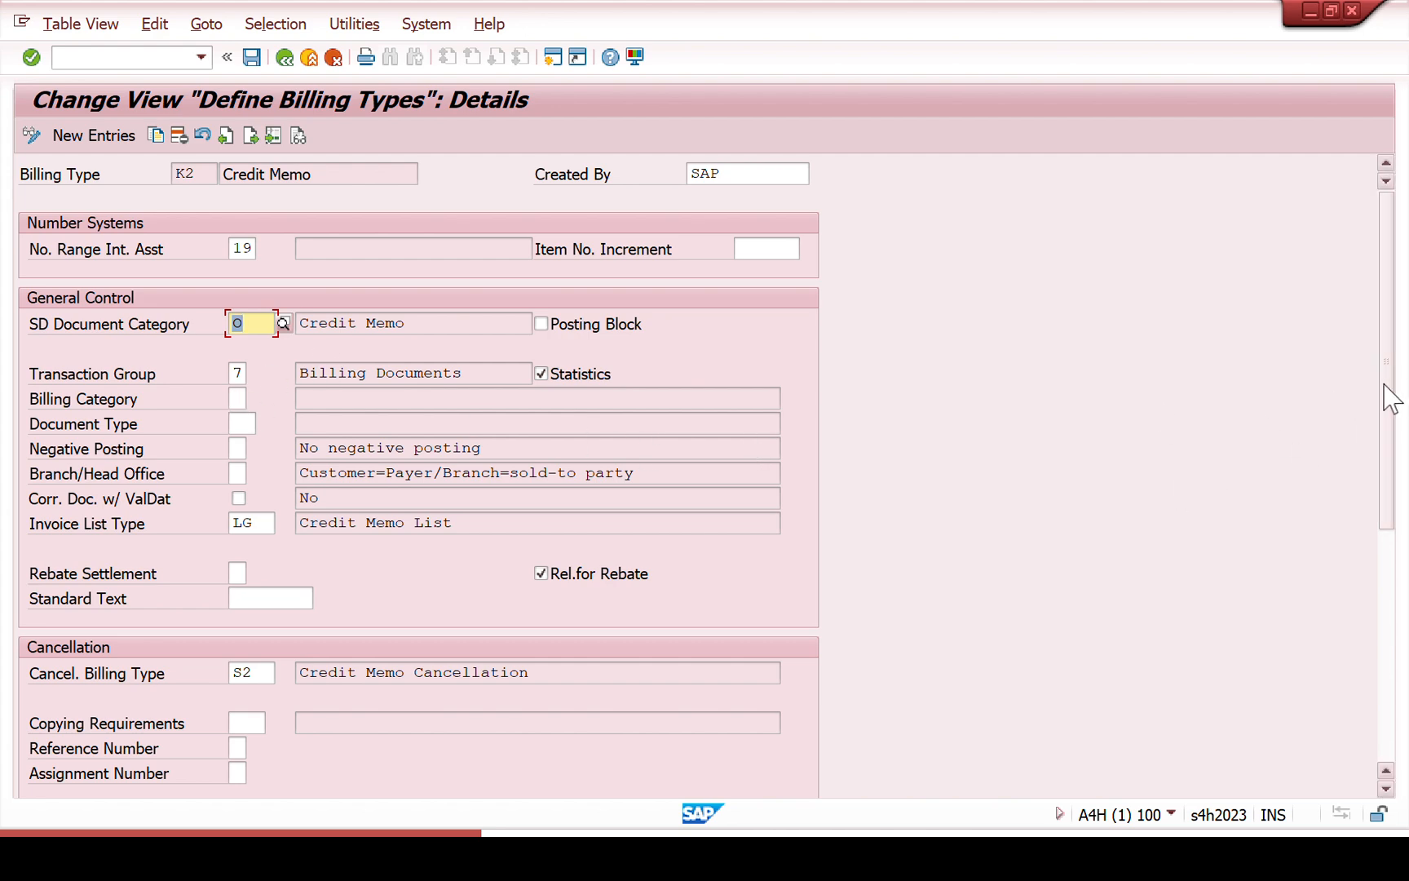
{"action": "left_click_drag", "start_coordinate": [1390, 398], "coordinate": [1407, 629]}
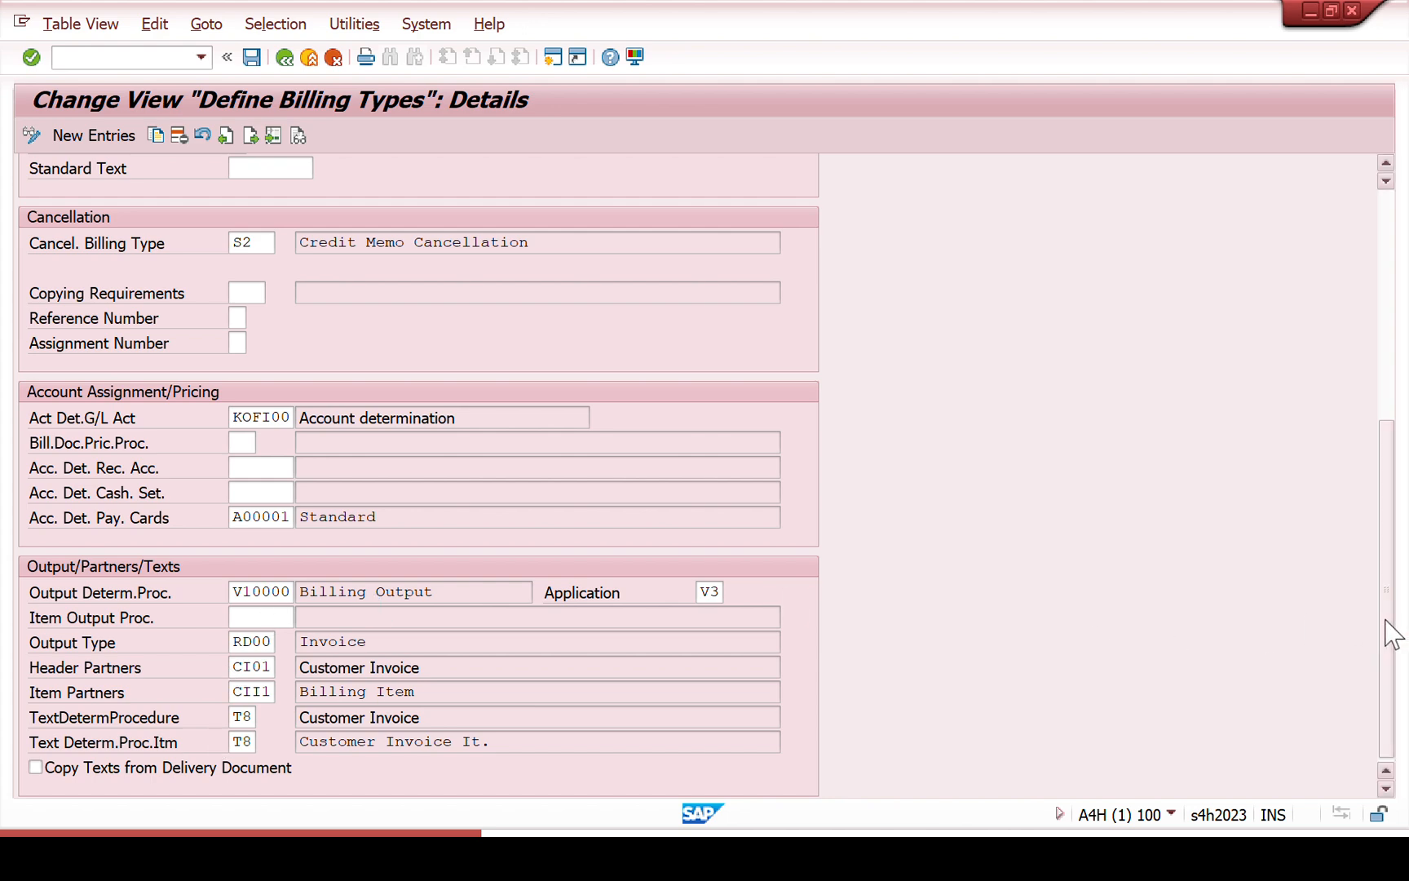
{"action": "left_click_drag", "start_coordinate": [1387, 630], "coordinate": [1404, 317]}
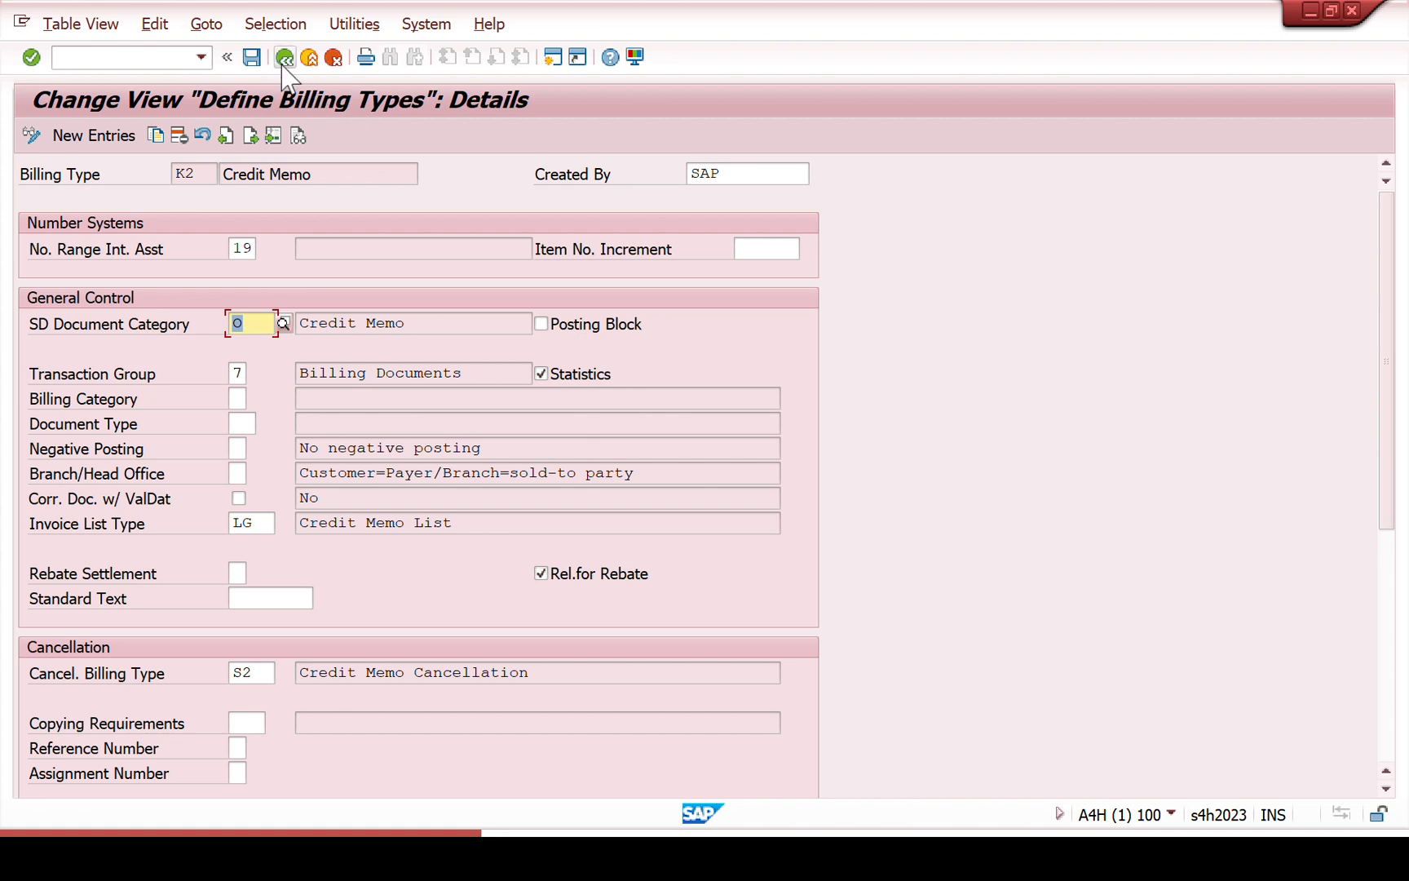
{"action": "left_click", "coordinate": [252, 57]}
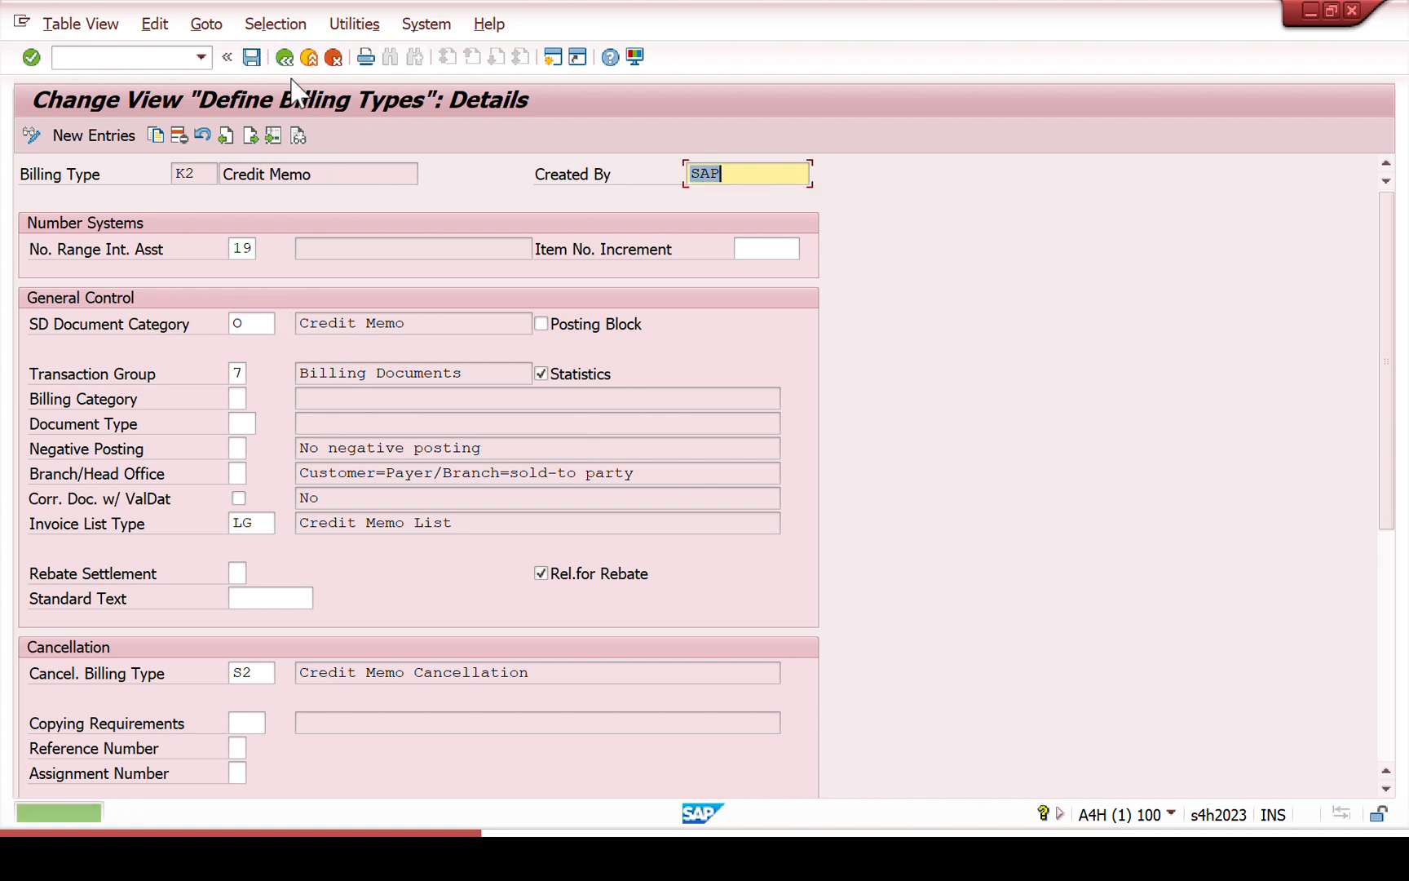
{"action": "left_click", "coordinate": [285, 57]}
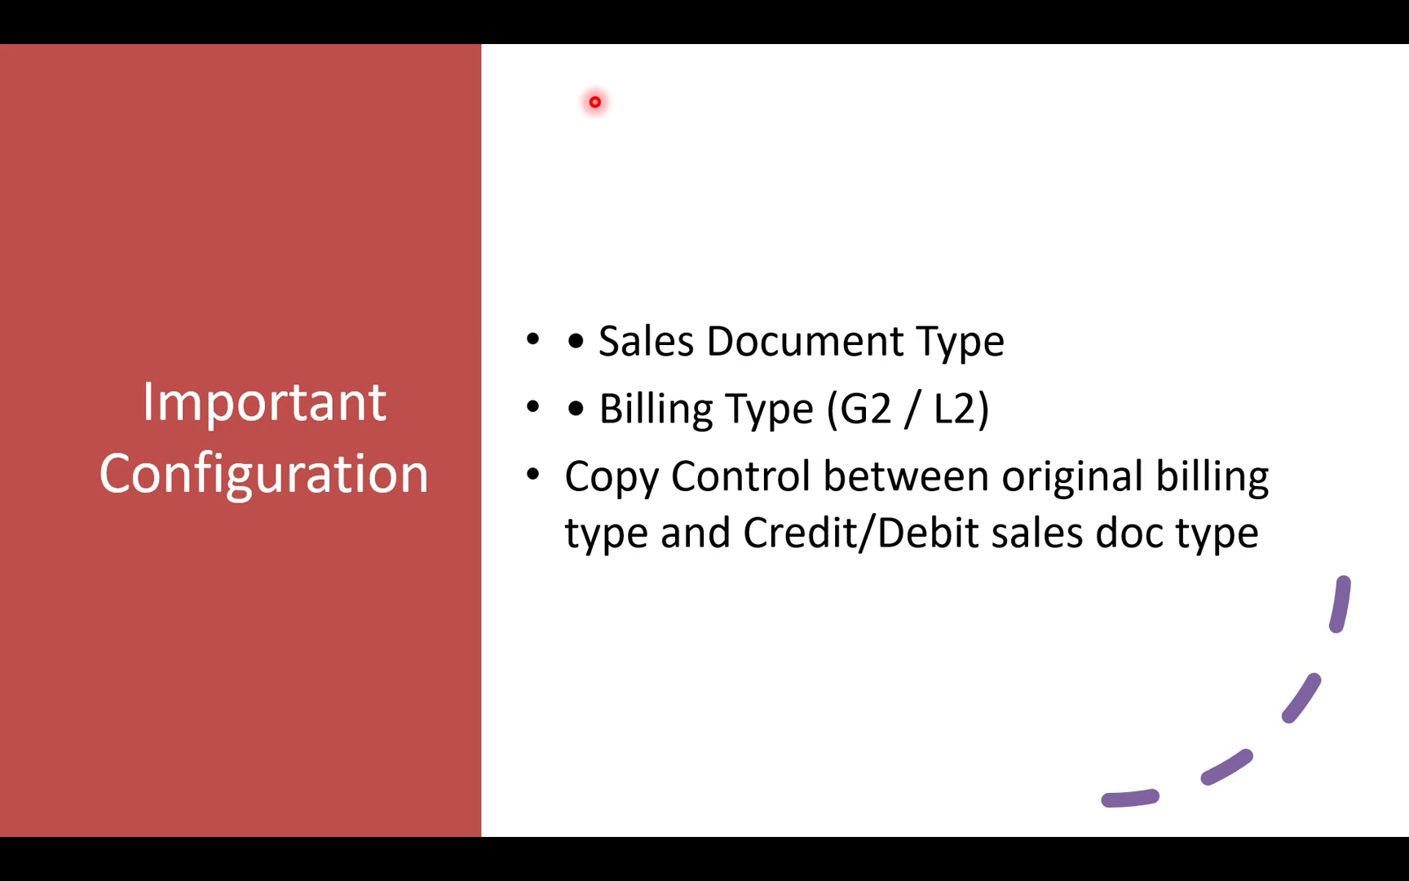
- Return to SAP, run transaction VA01 and set the new sales document's order type to SAPN
{"action": "key", "text": "alt+Tab"}
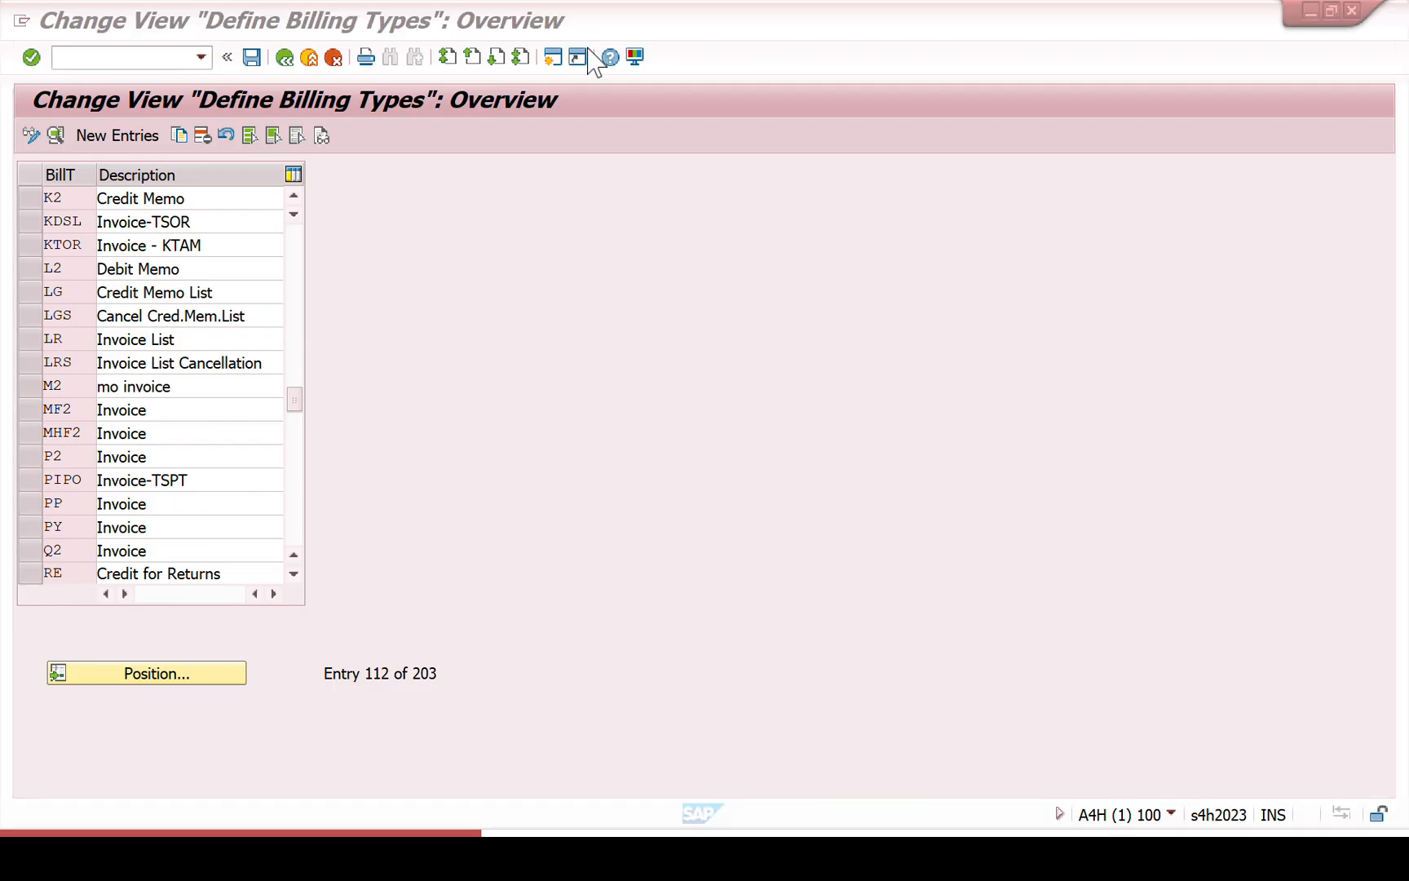
{"action": "left_click", "coordinate": [113, 64]}
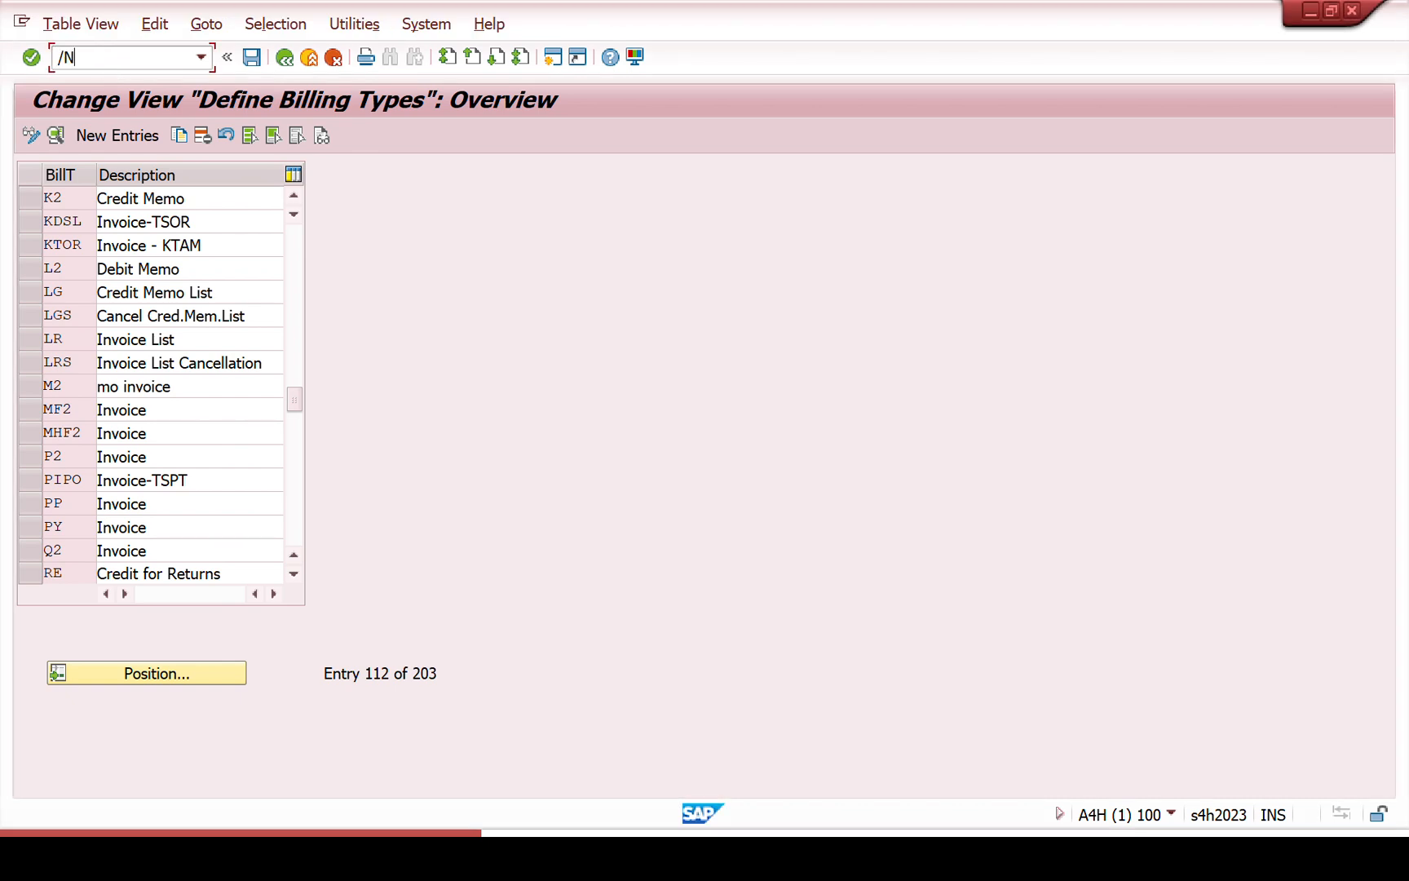
{"action": "type", "text": "/NVA01"}
{"action": "key", "text": "Return"}
{"action": "key", "text": "F4"}
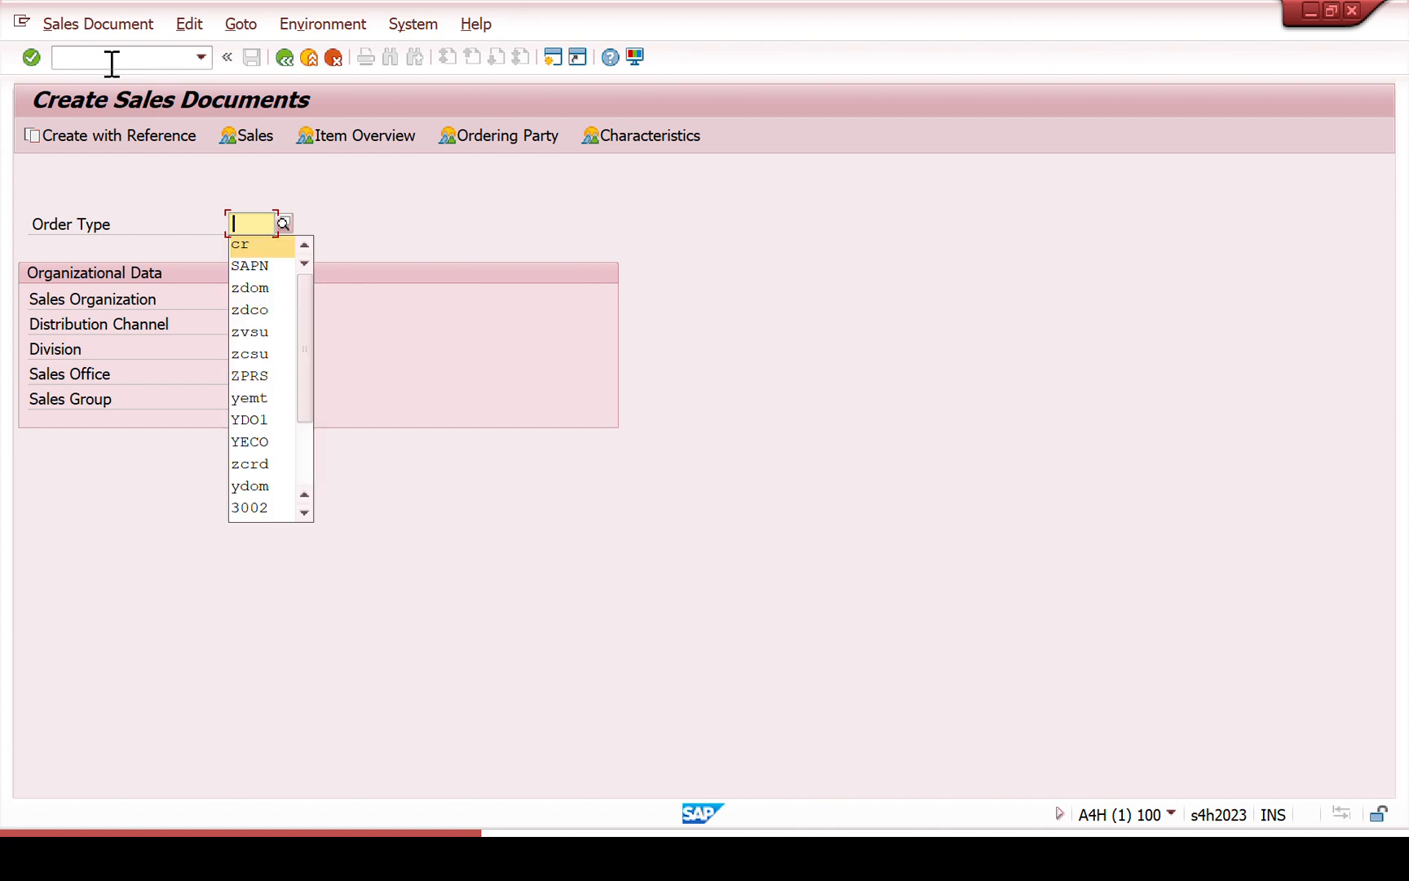
{"action": "key", "text": "Down"}
{"action": "key", "text": "Return"}
{"action": "key", "text": "Tab"}
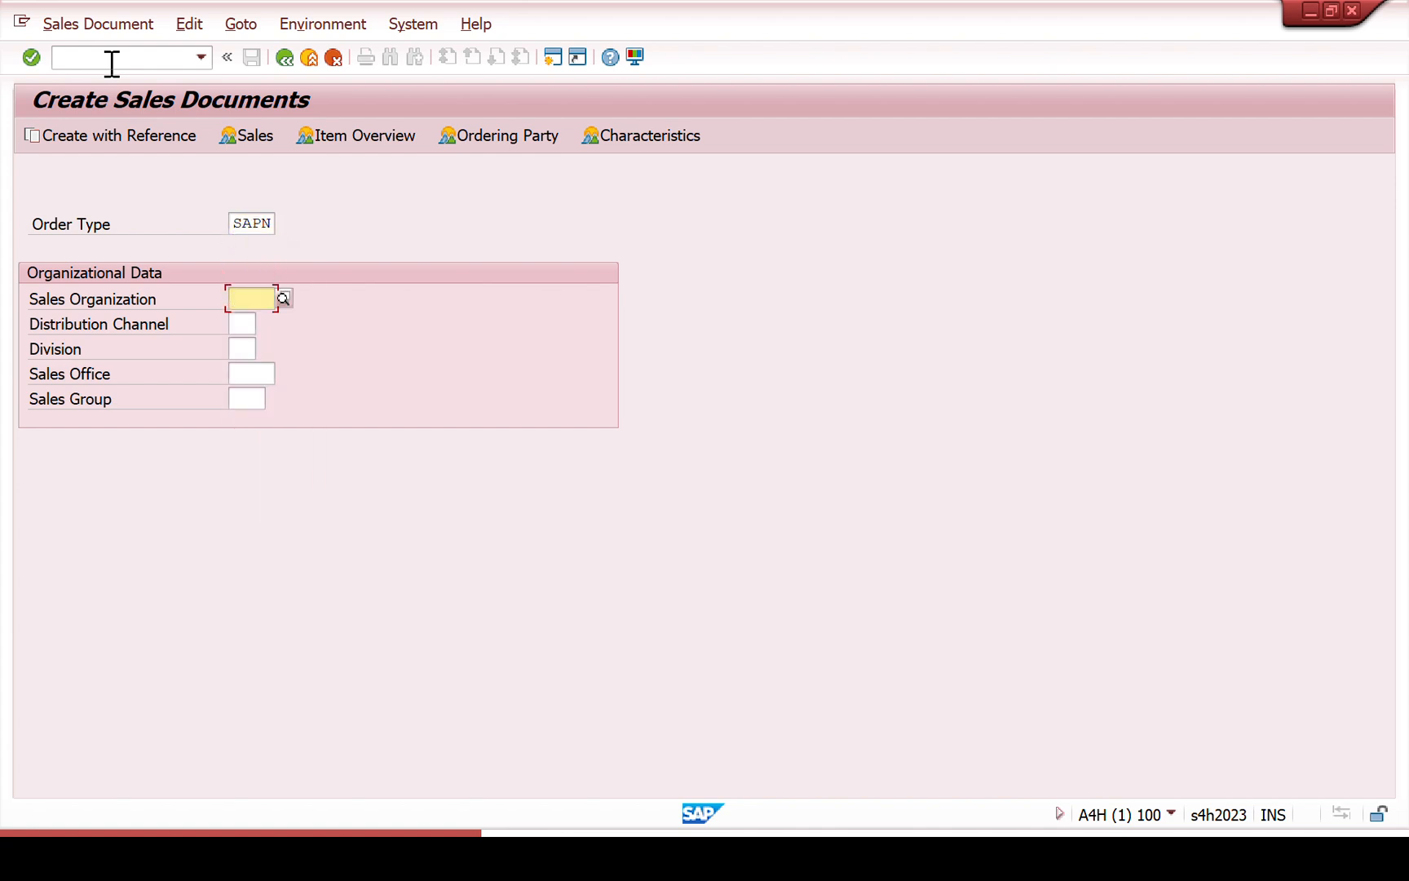
- Set sales organization SAPN, distribution channel FI and division FI, and continue to the sales order overview
{"action": "key", "text": "F4"}
{"action": "key", "text": "Return"}
{"action": "key", "text": "Tab"}
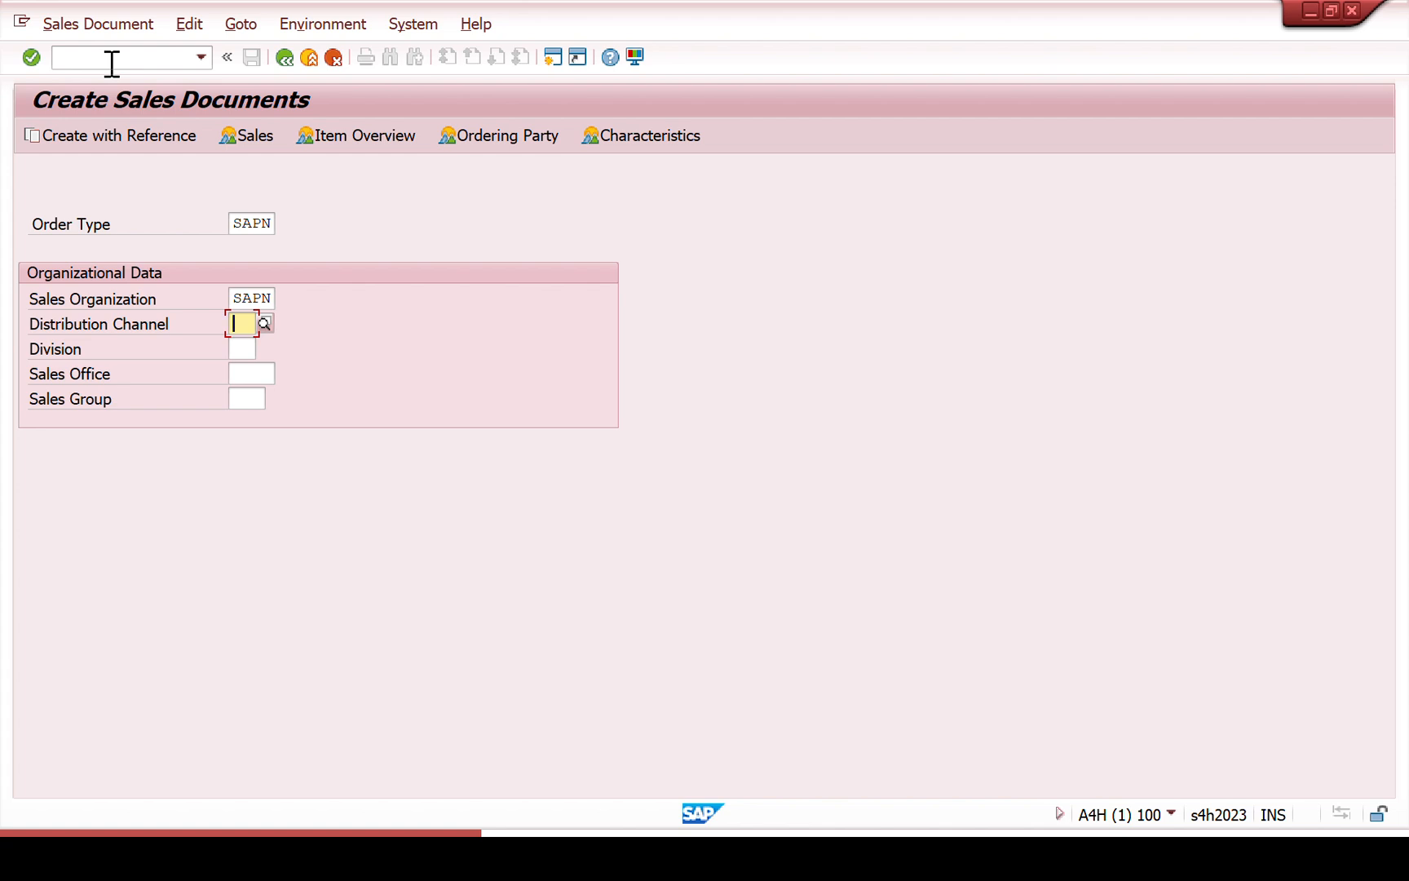
{"action": "key", "text": "F4"}
{"action": "key", "text": "Return"}
{"action": "key", "text": "Tab"}
{"action": "key", "text": "F4"}
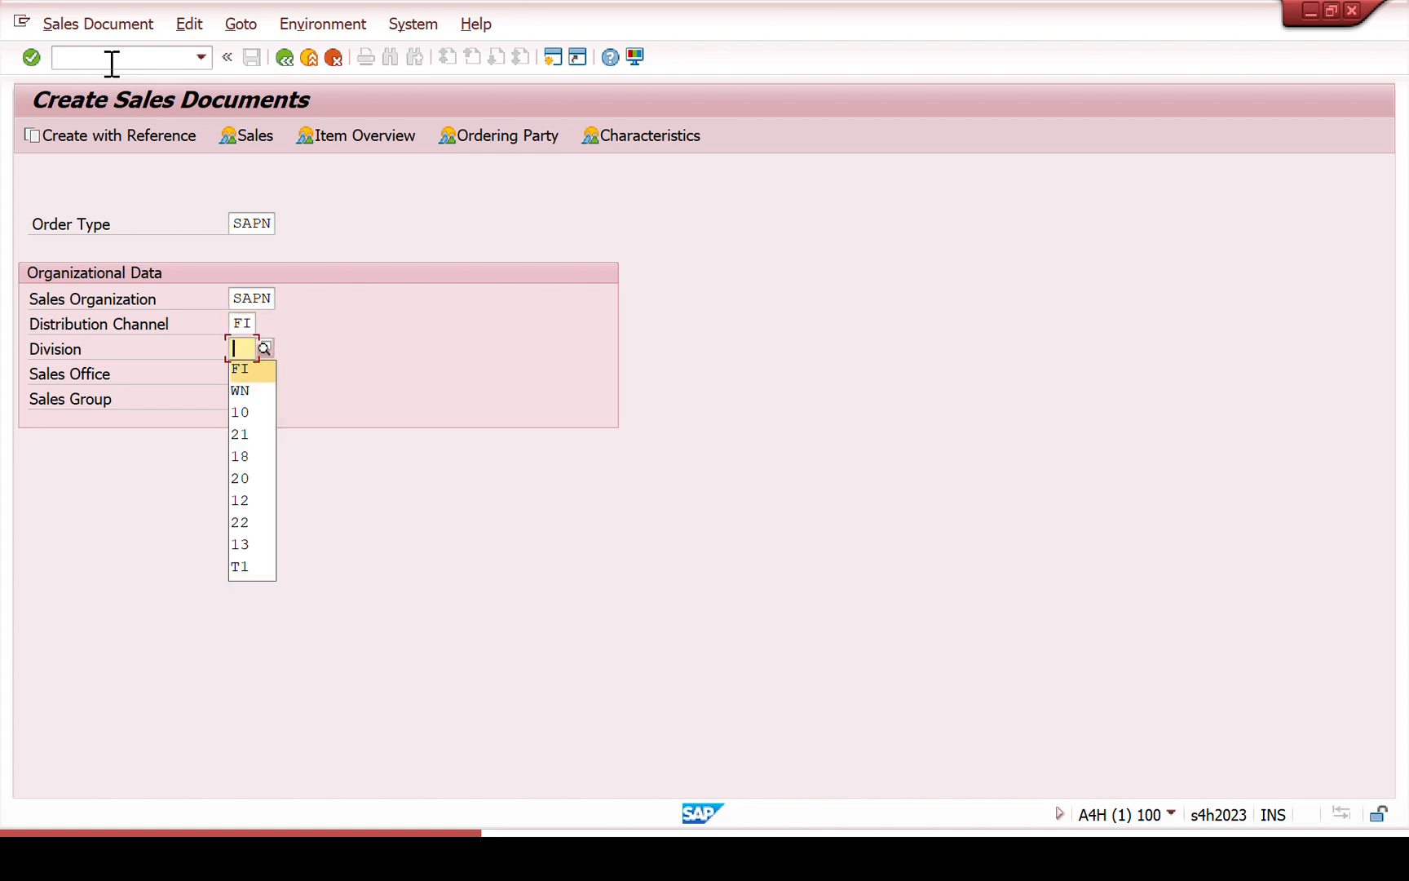
{"action": "key", "text": "Return"}
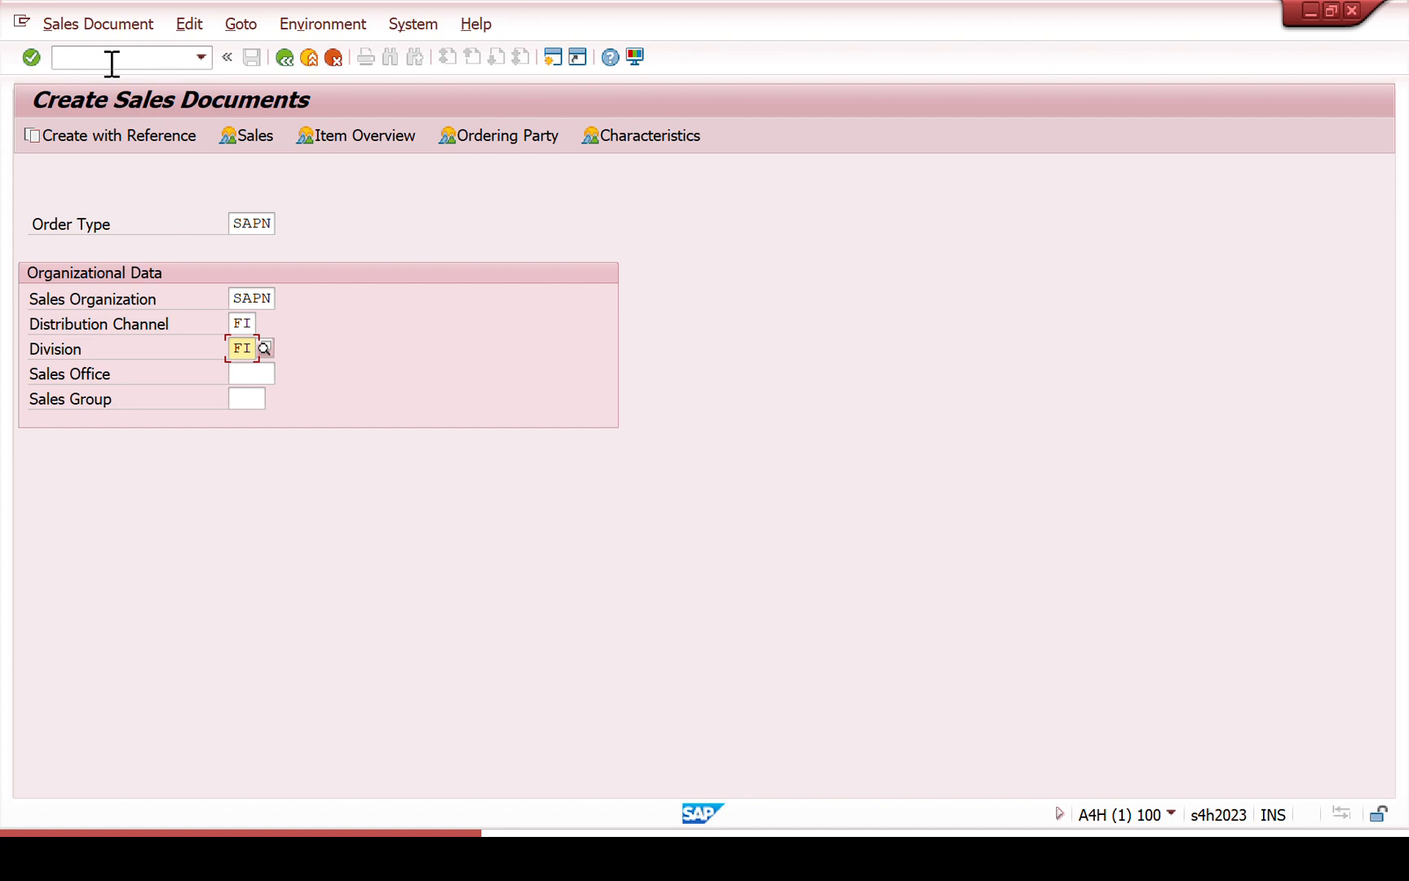
{"action": "key", "text": "Return"}
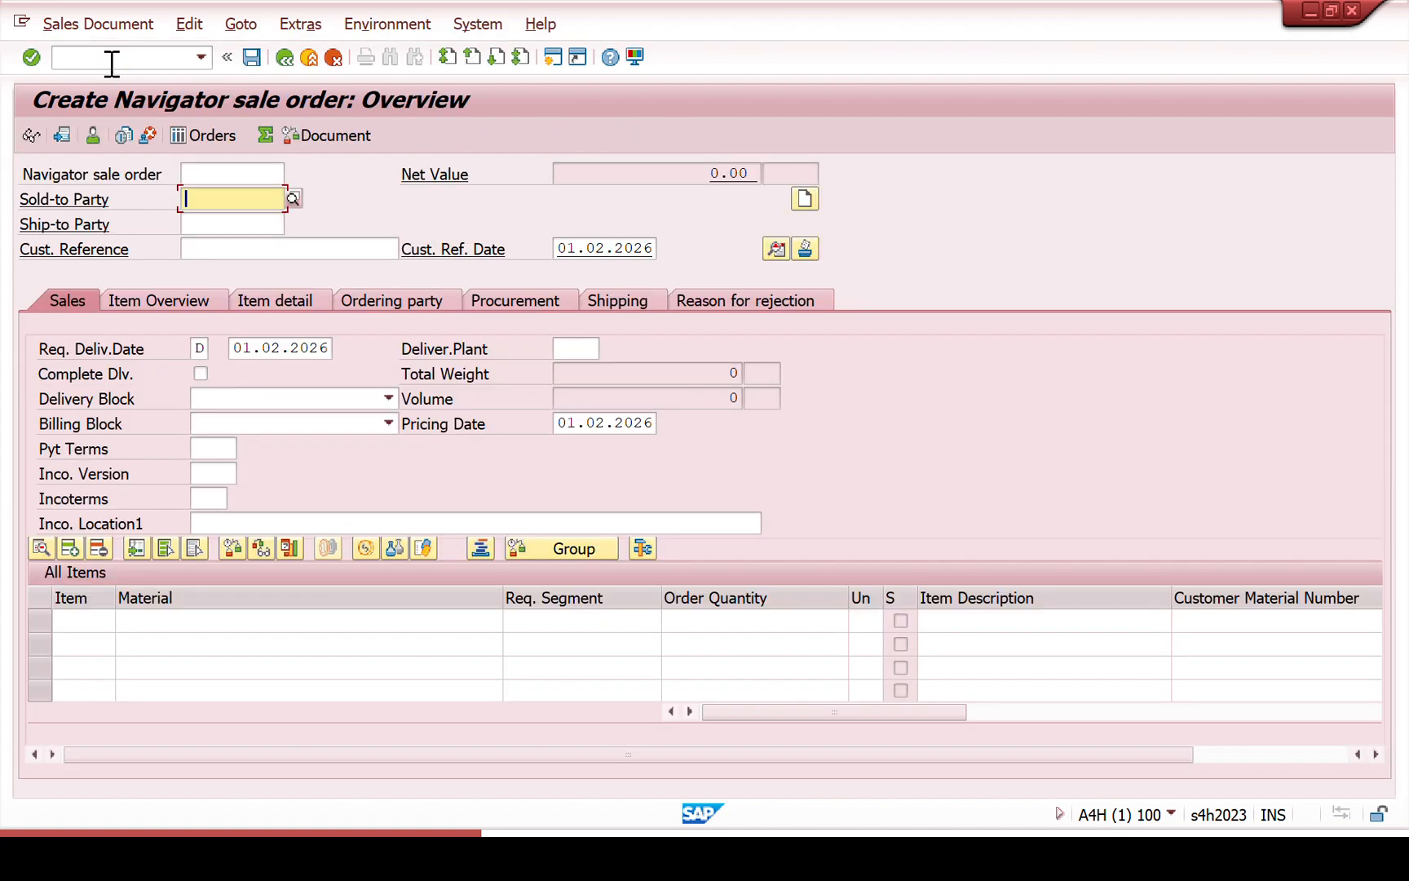
- Enter the sold-to party's customer number and the customer reference CREDIT in the sales order header
{"action": "key", "text": "Down"}
{"action": "key", "text": "Return"}
{"action": "key", "text": "Return"}
{"action": "type", "text": "C"}
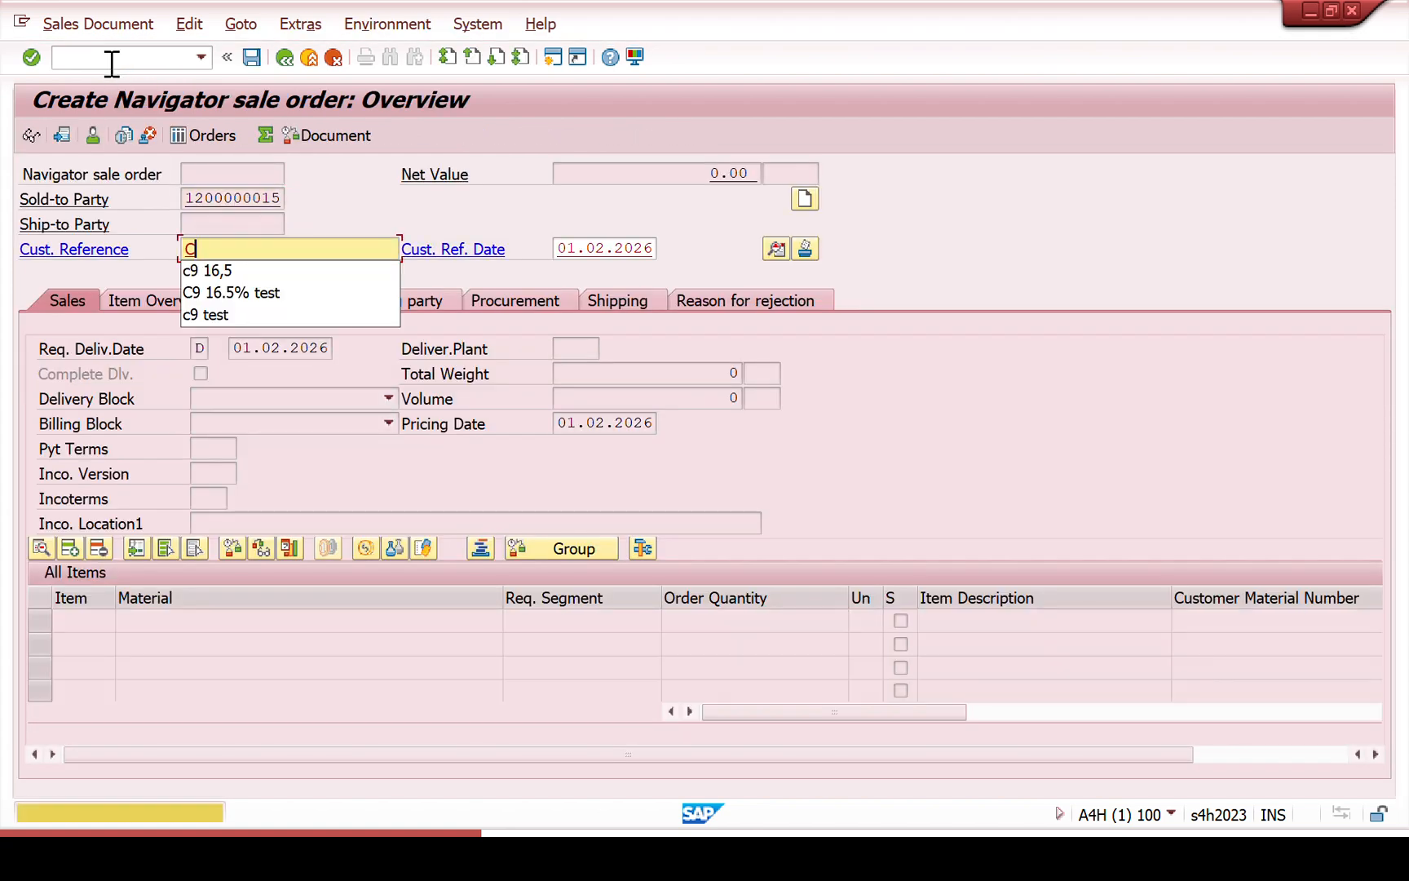
{"action": "type", "text": "REDIT"}
{"action": "key", "text": "Return"}
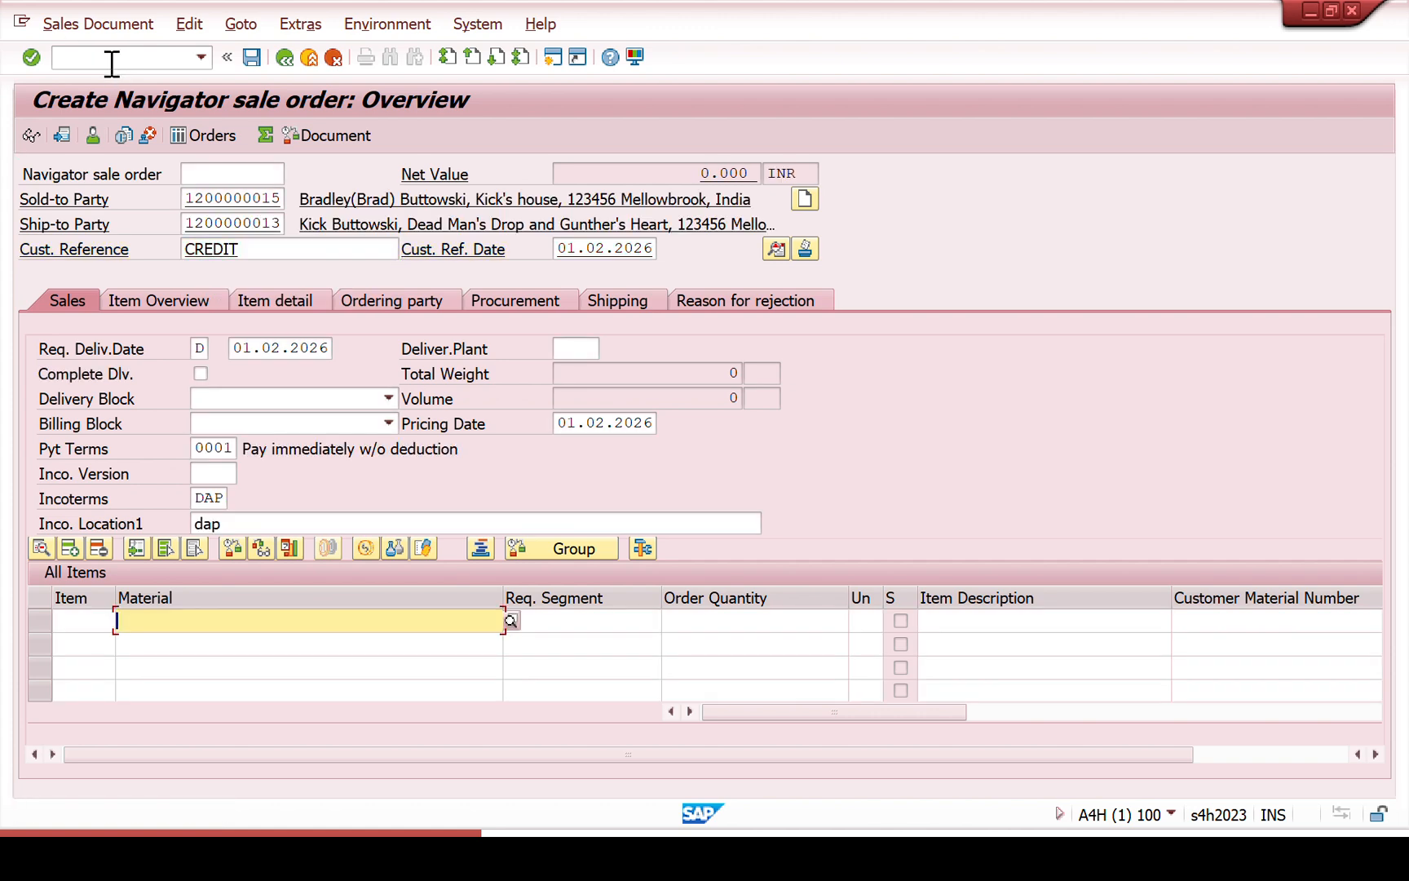
- Look up materials matching AC for the first item of the order
{"action": "type", "text": "AC"}
{"action": "key", "text": "Down"}
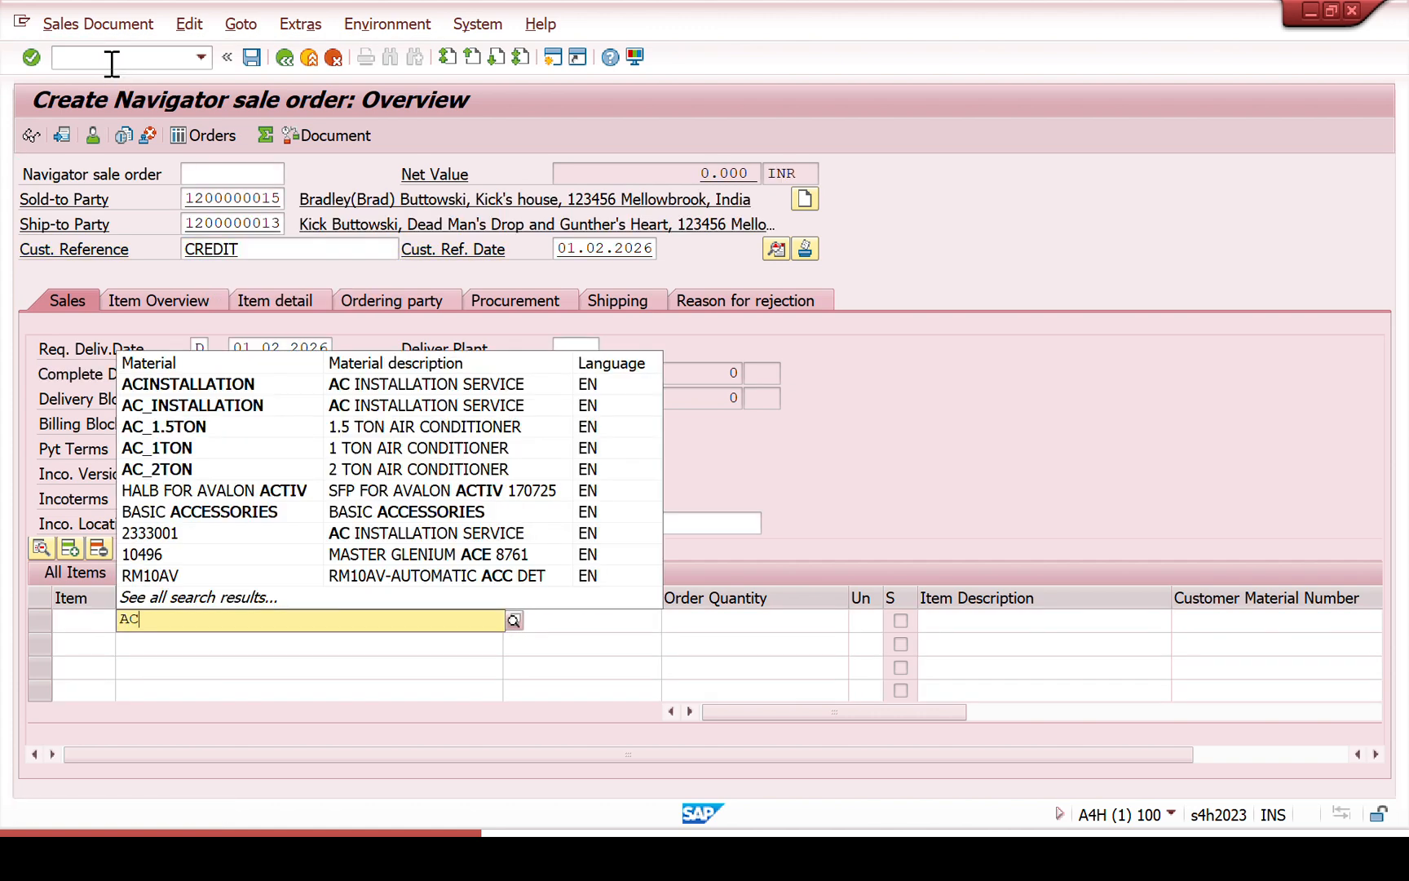
{"action": "key", "text": "Return"}
{"action": "key", "text": "BackSpace"}
{"action": "key", "text": "BackSpace"}
{"action": "key", "text": "BackSpace"}
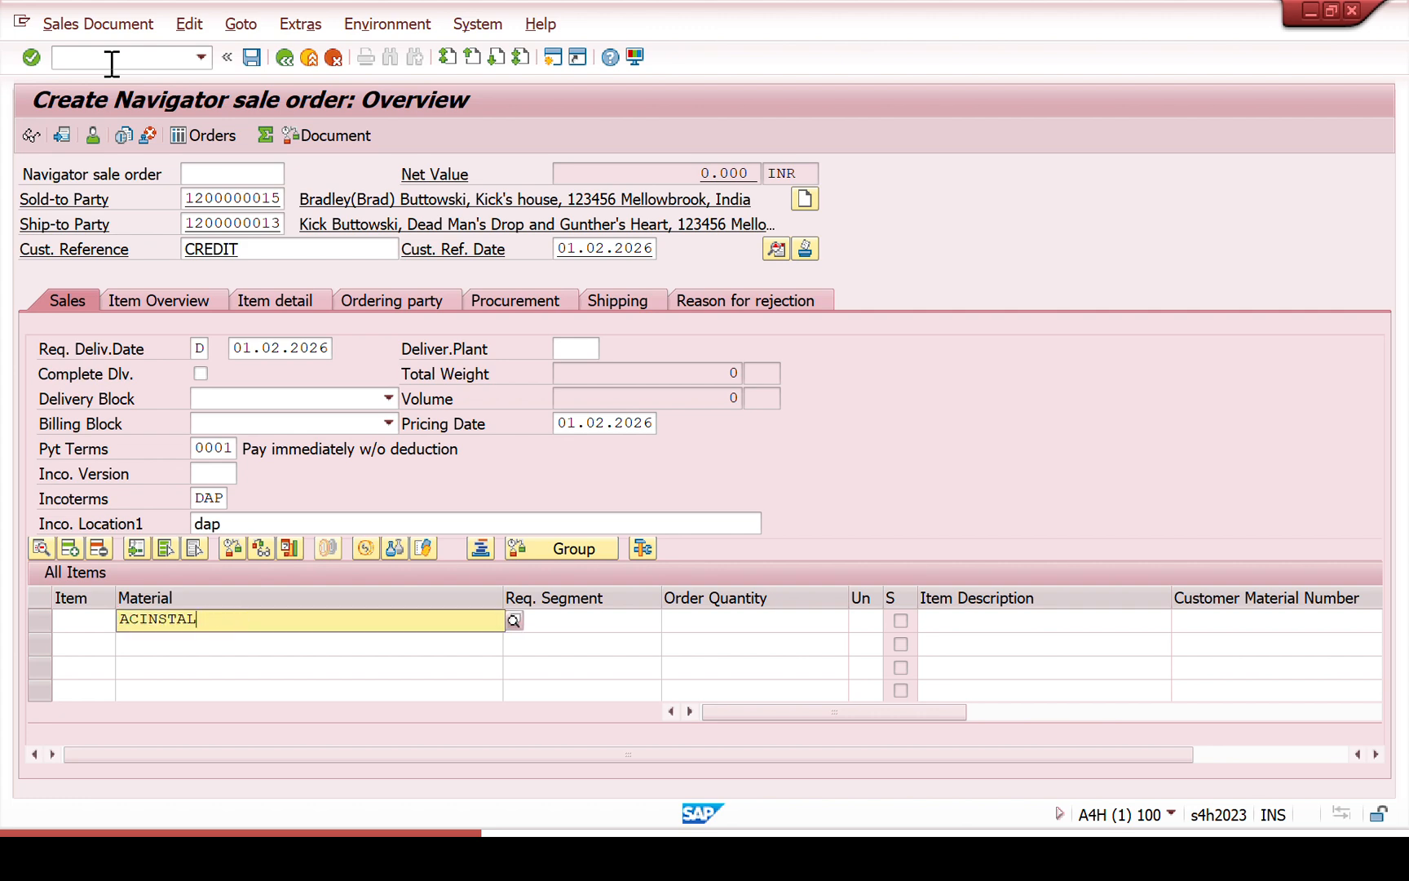
{"action": "key", "text": "BackSpace"}
{"action": "key", "text": "BackSpace"}
{"action": "key", "text": "BackSpace"}
{"action": "key", "text": "BackSpace"}
{"action": "key", "text": "BackSpace"}
{"action": "key", "text": "BackSpace"}
- Add material AC_INSTALLATION as the first order item with an order quantity of 1
{"action": "key", "text": "Down"}
{"action": "key", "text": "Down"}
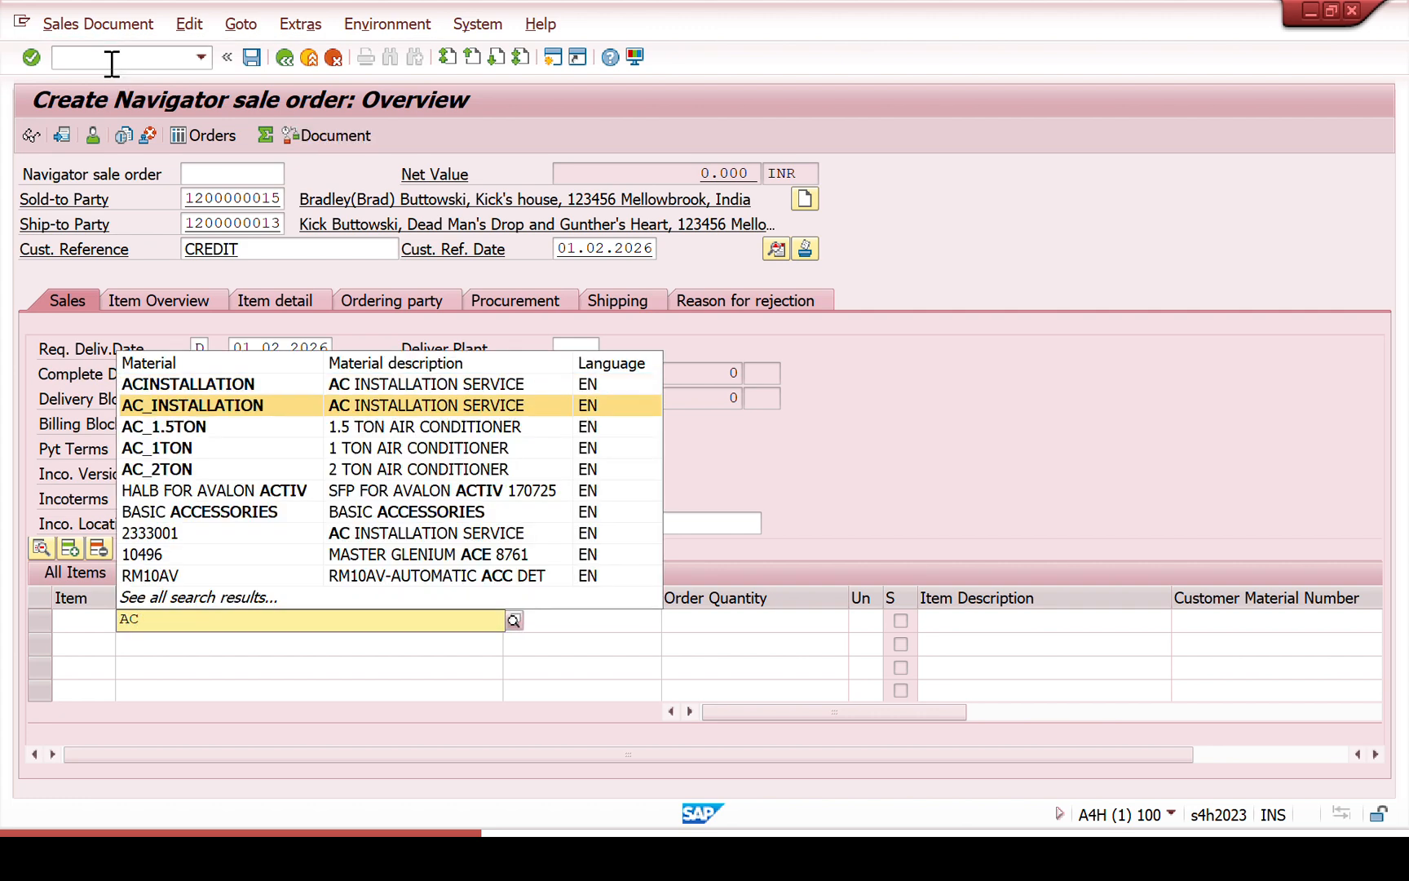
{"action": "key", "text": "Return"}
{"action": "key", "text": "Tab"}
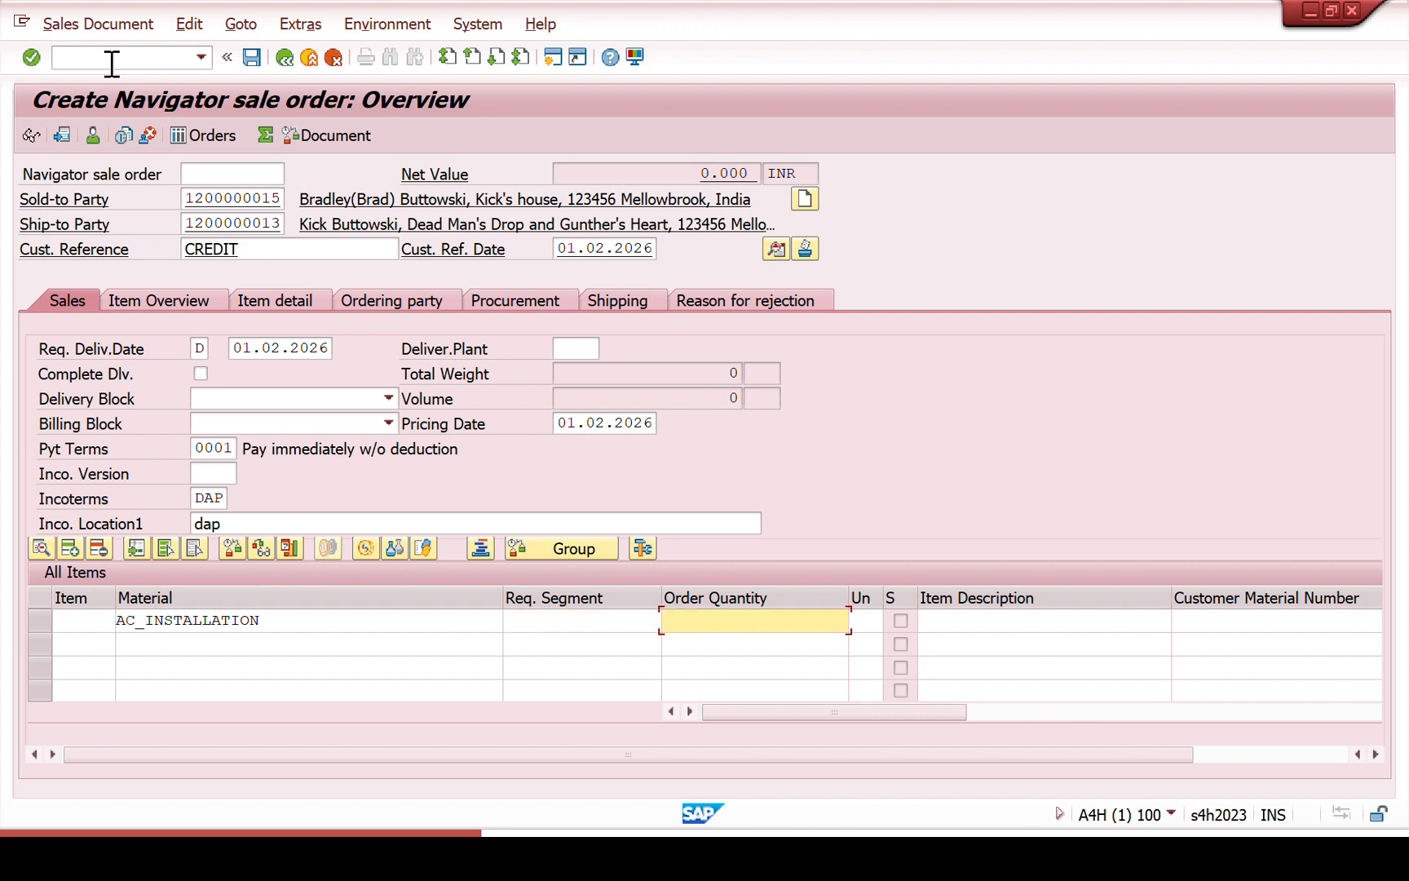
{"action": "type", "text": "1"}
{"action": "key", "text": "Return"}
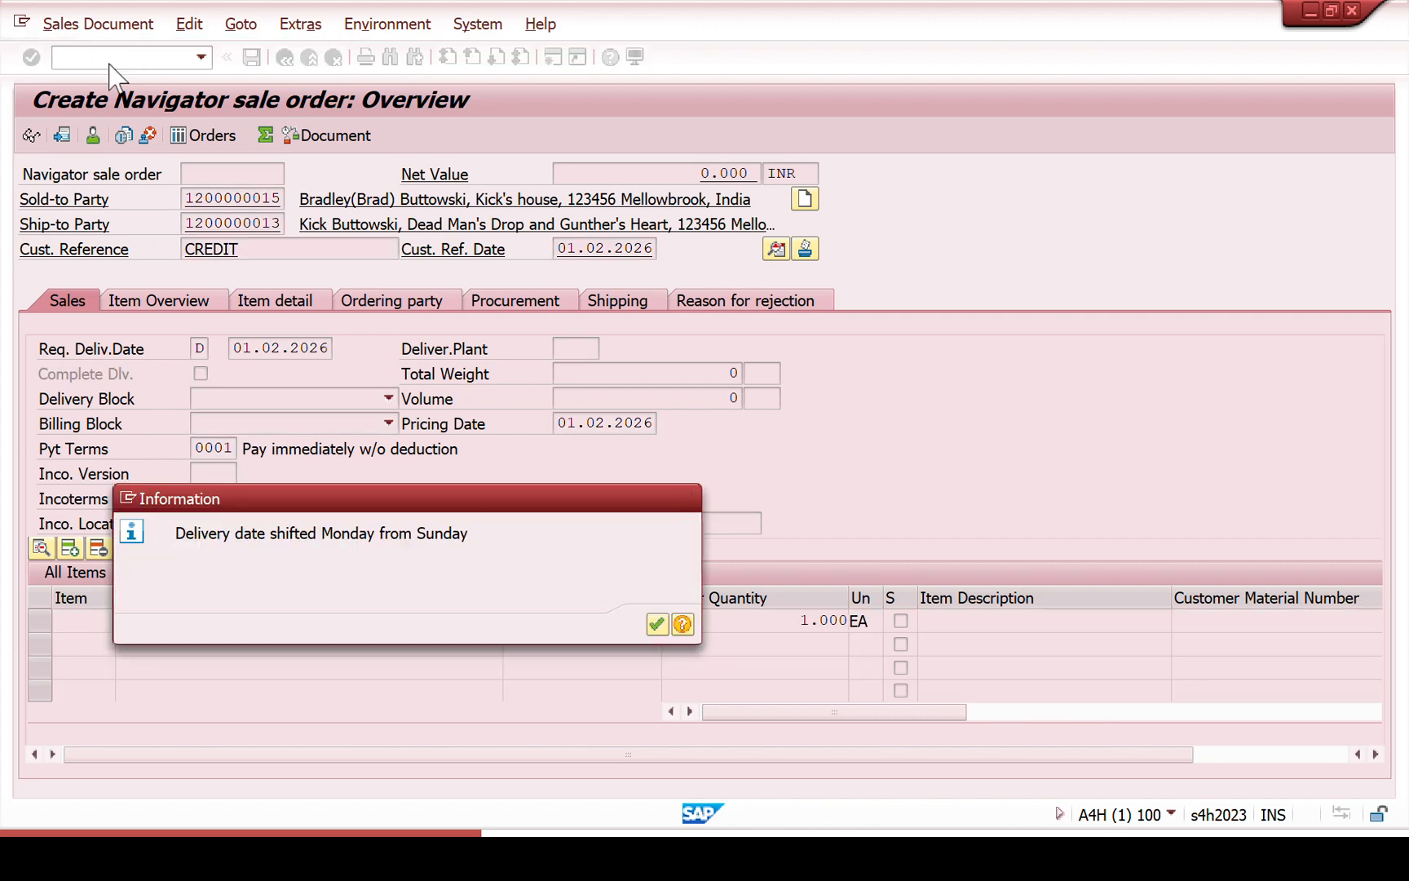
{"action": "key", "text": "Return"}
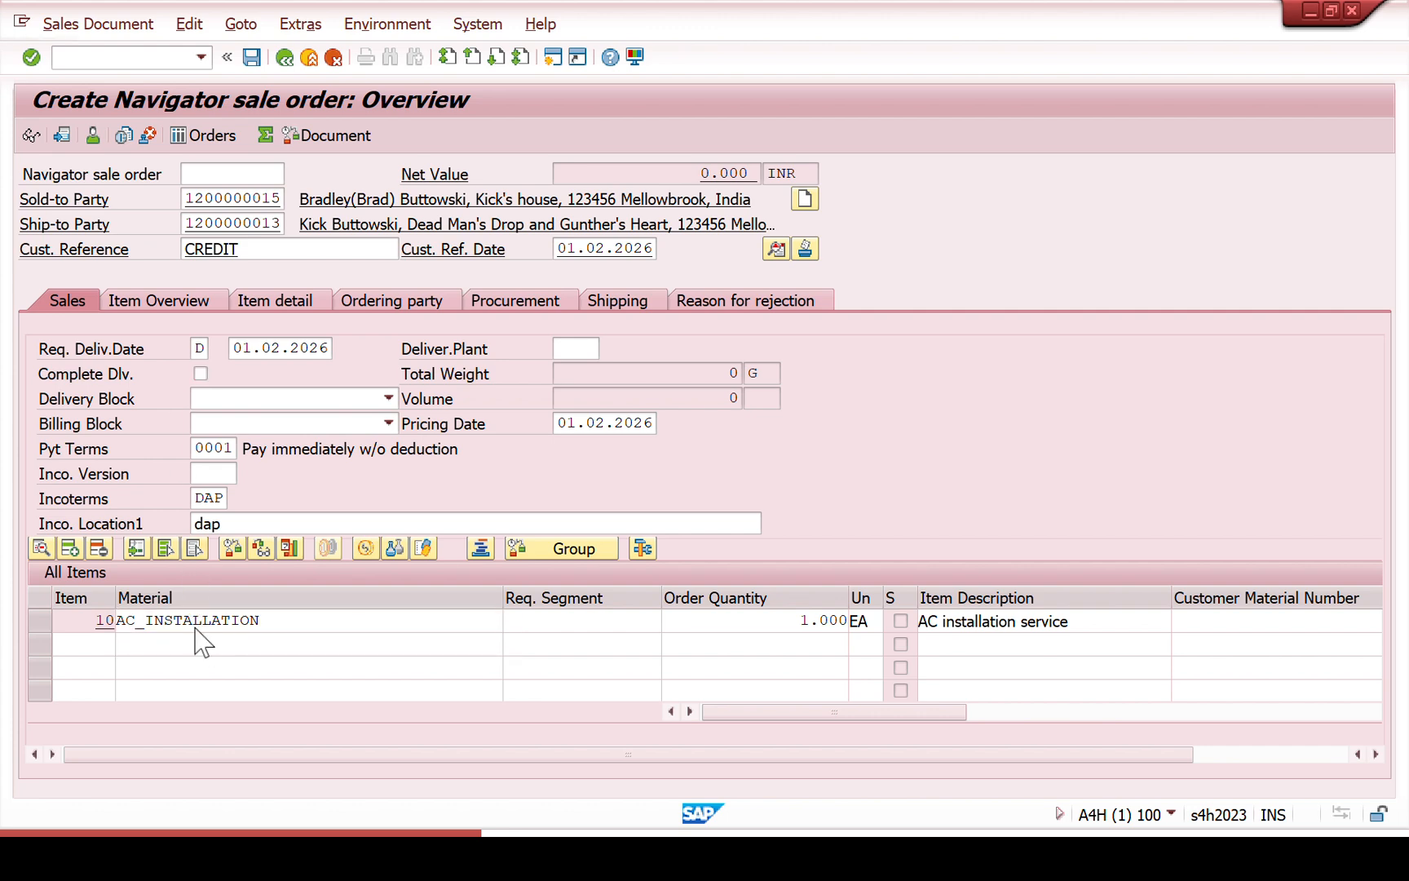
- Open the pricing conditions of the AC_INSTALLATION item and add condition type SPR0 with an amount of 120
{"action": "double_click", "coordinate": [196, 628]}
{"action": "left_click", "coordinate": [482, 276]}
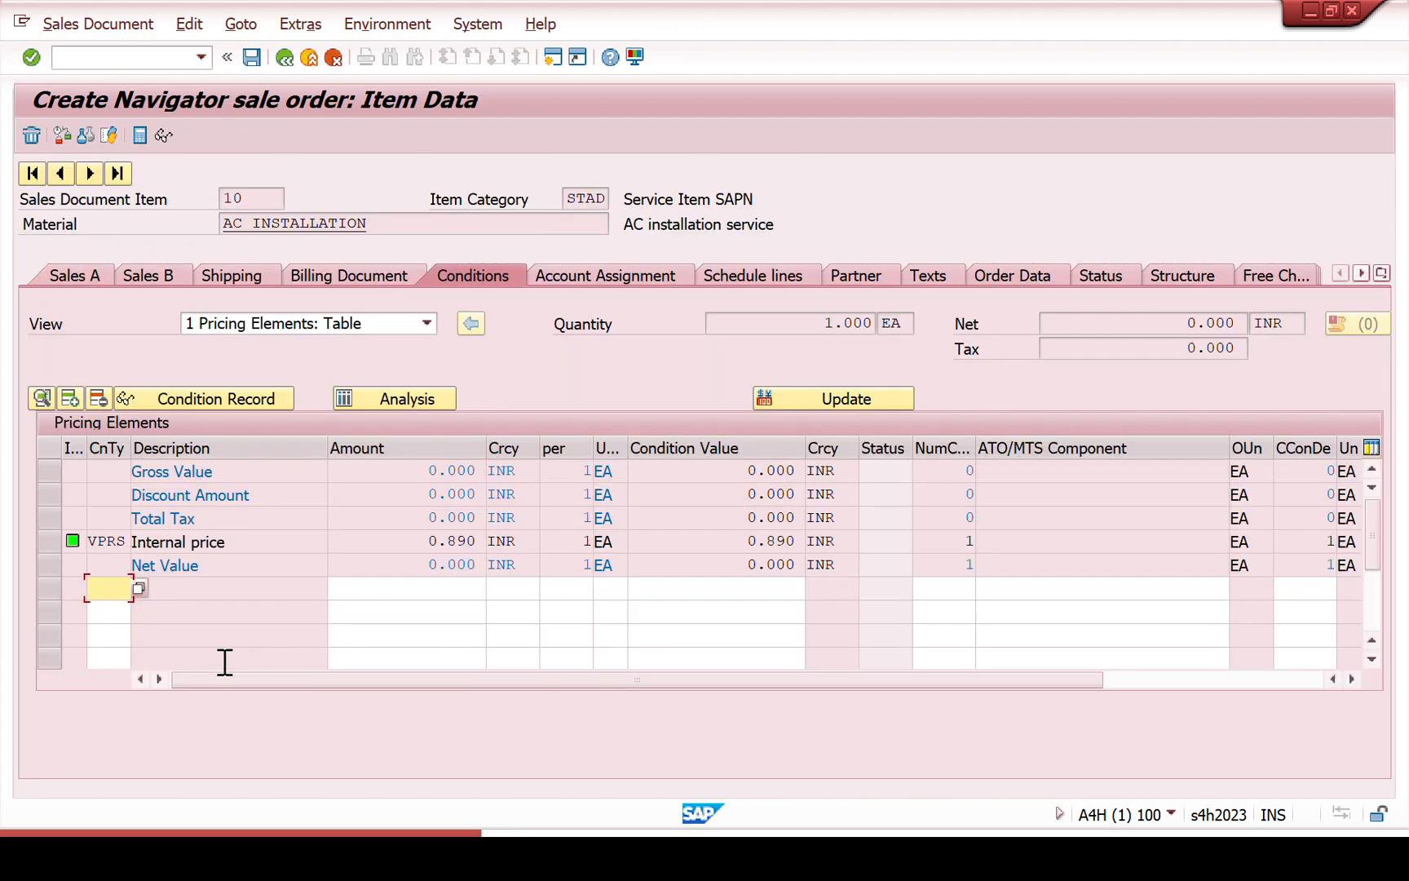
{"action": "type", "text": "SPR0"}
{"action": "key", "text": "Tab"}
{"action": "type", "text": "120"}
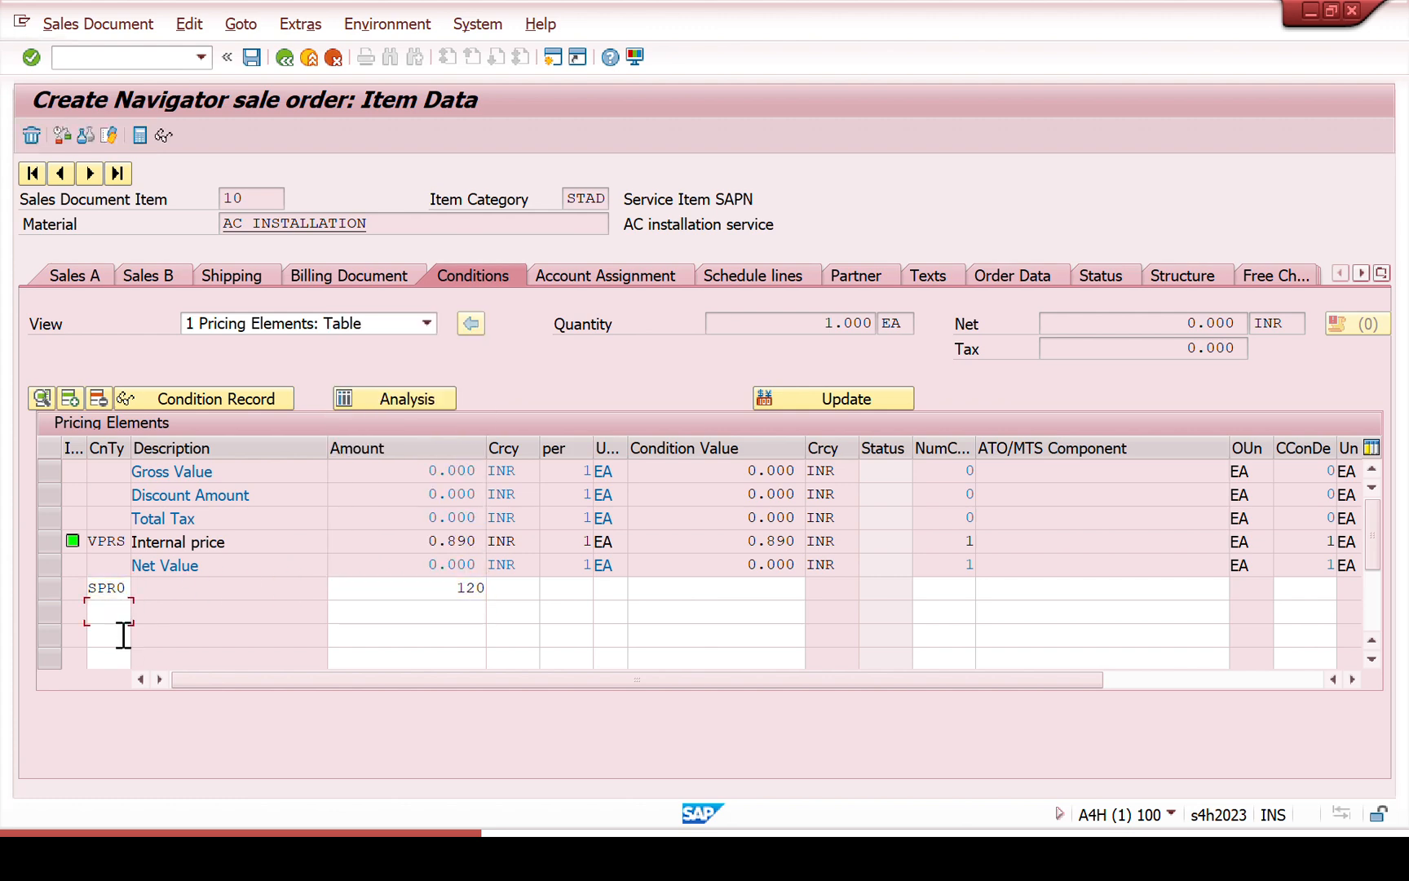
{"action": "key", "text": "Return"}
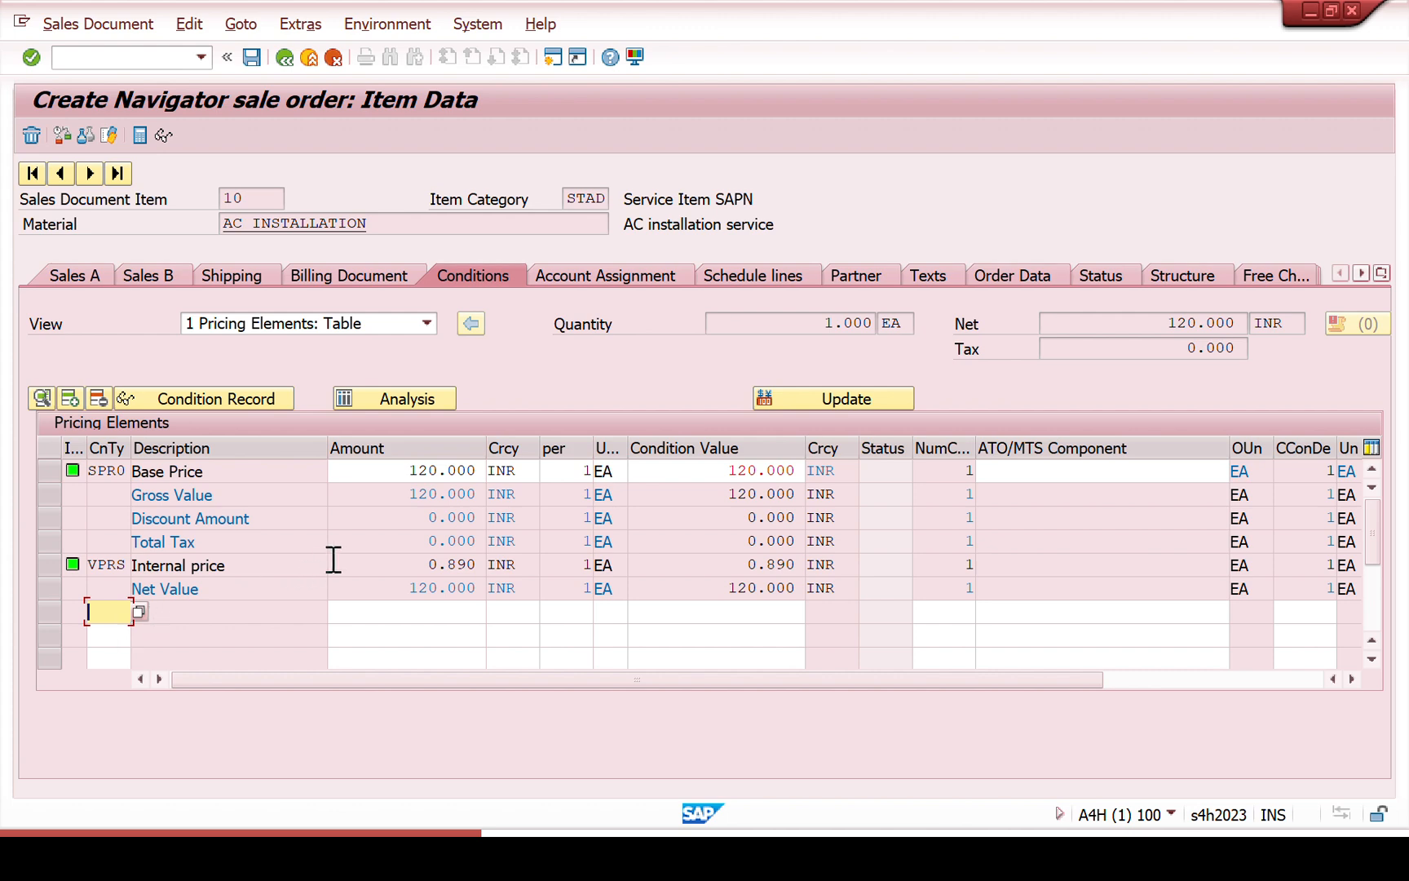
- Set the SPR0 base price amount to 1,200 INR and return to the order overview
{"action": "left_click", "coordinate": [426, 470]}
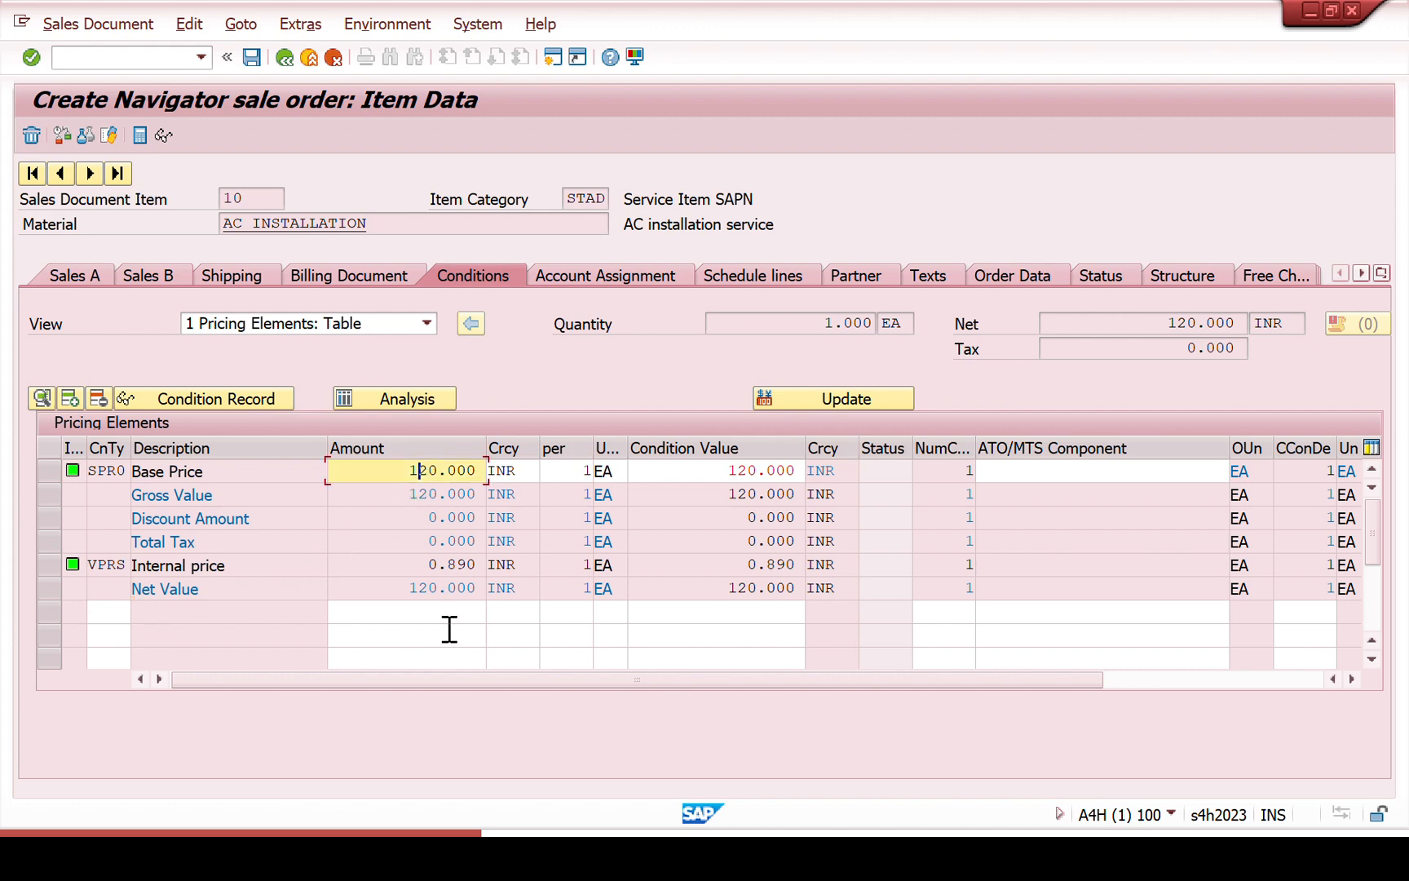
{"action": "key", "text": "ctrl+a"}
{"action": "type", "text": "12"}
{"action": "key", "text": "Return"}
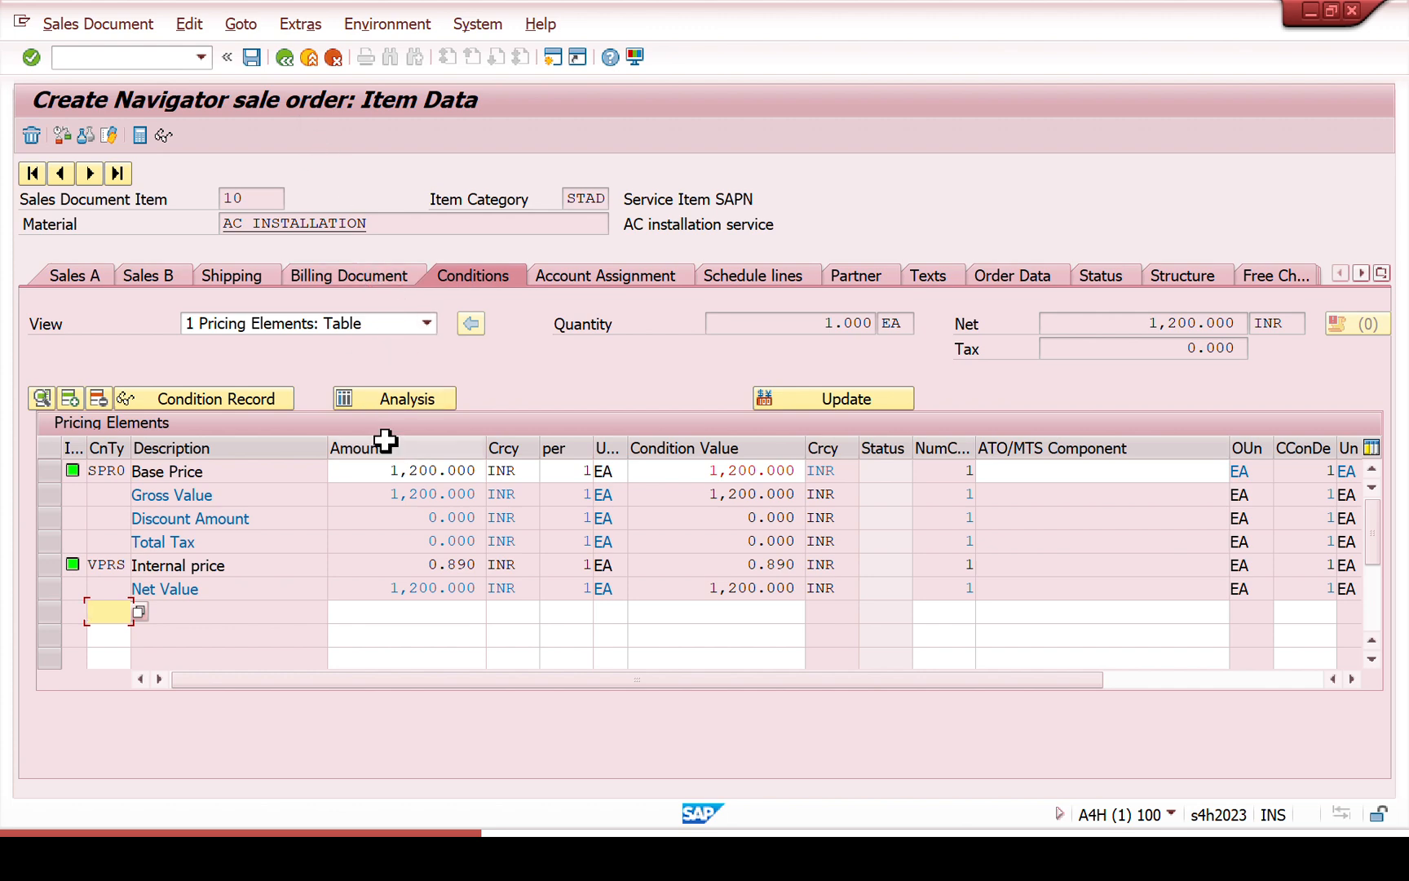
{"action": "left_click_drag", "start_coordinate": [379, 477], "coordinate": [540, 494]}
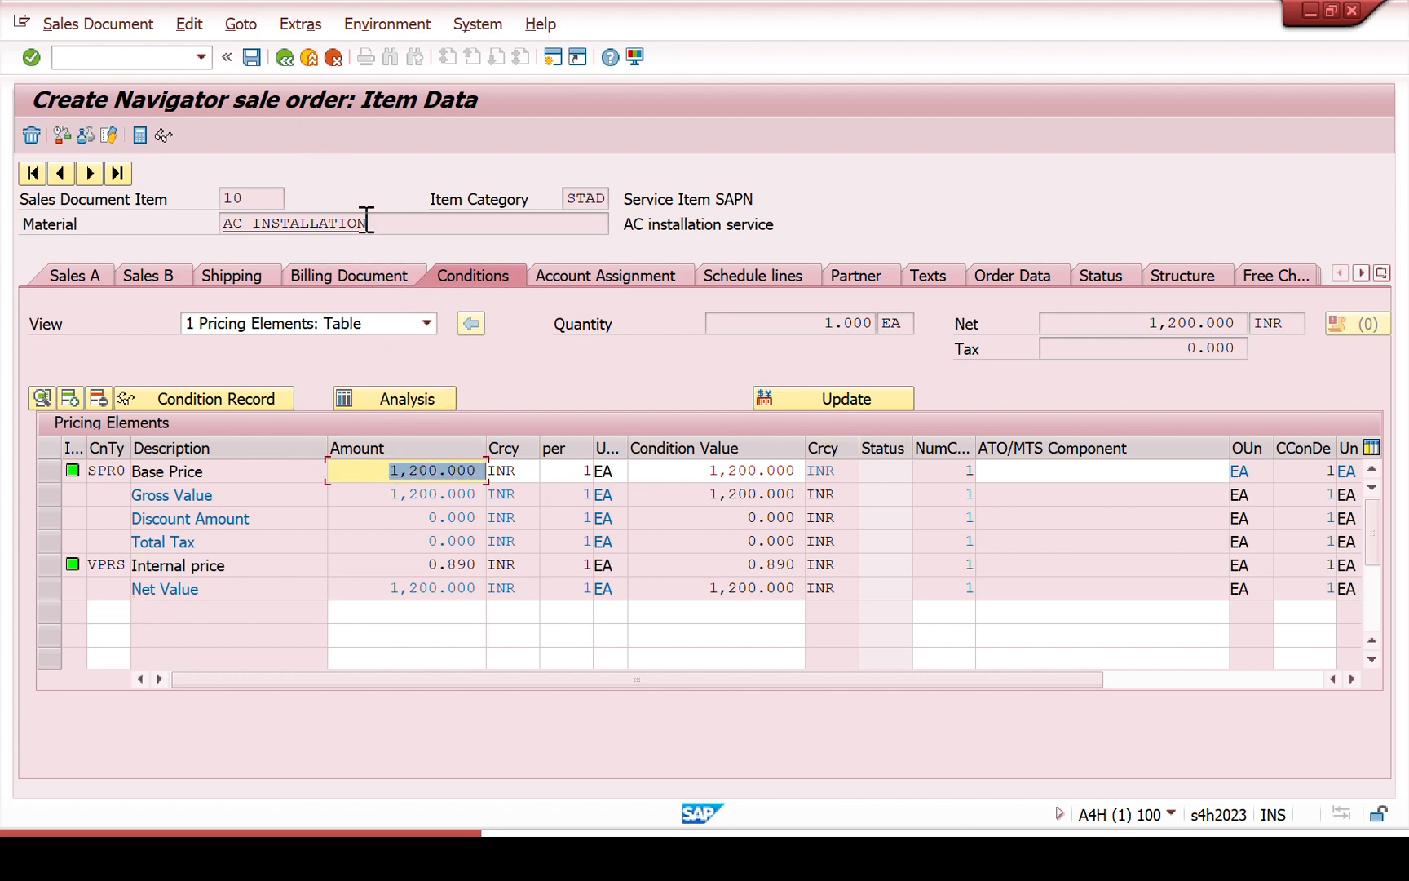
{"action": "left_click", "coordinate": [285, 58]}
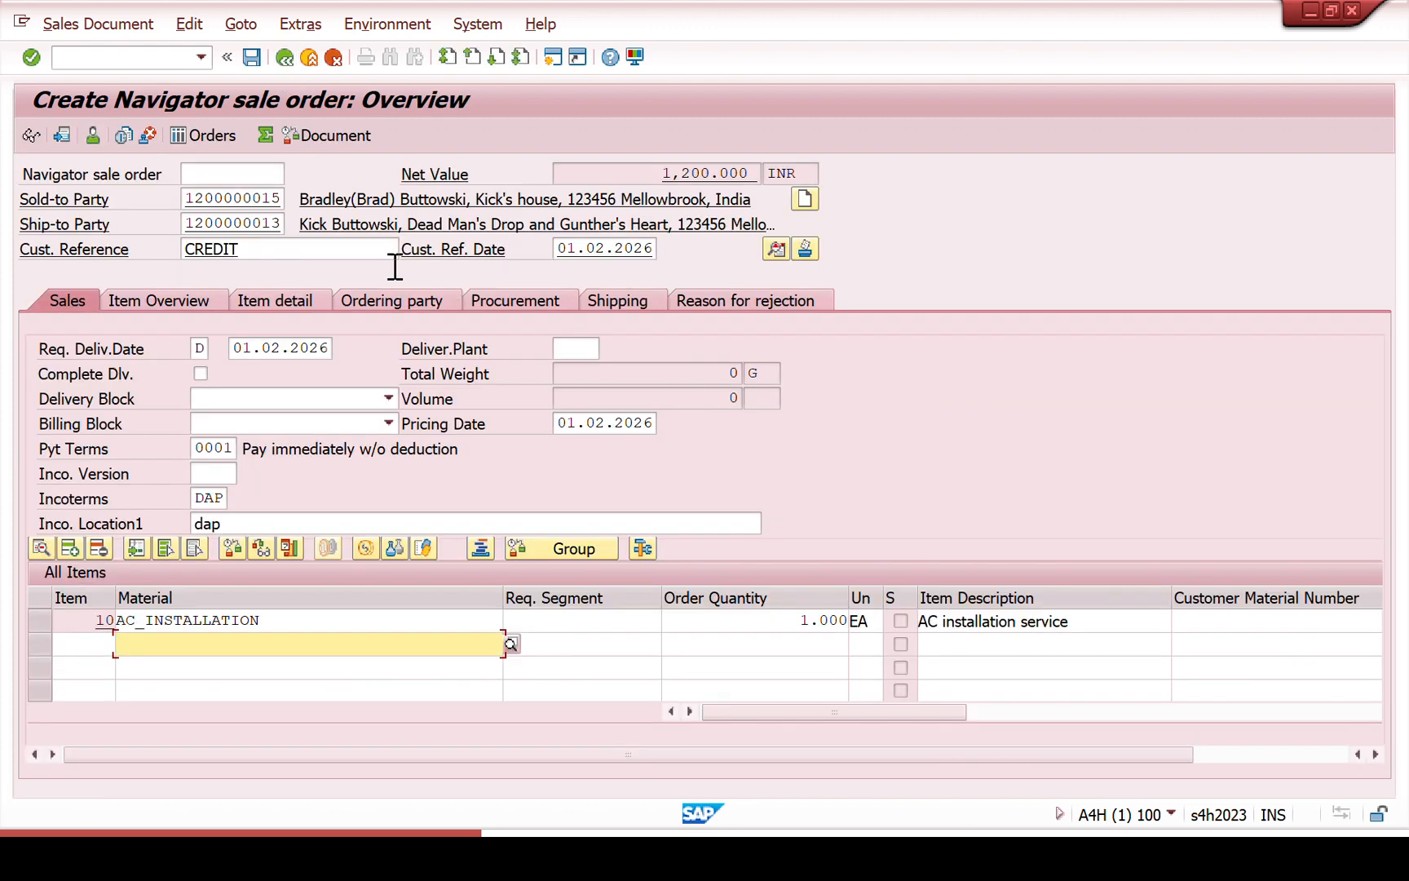
- Check the order for incomplete data, and create and save its billing document
{"action": "left_click", "coordinate": [189, 24]}
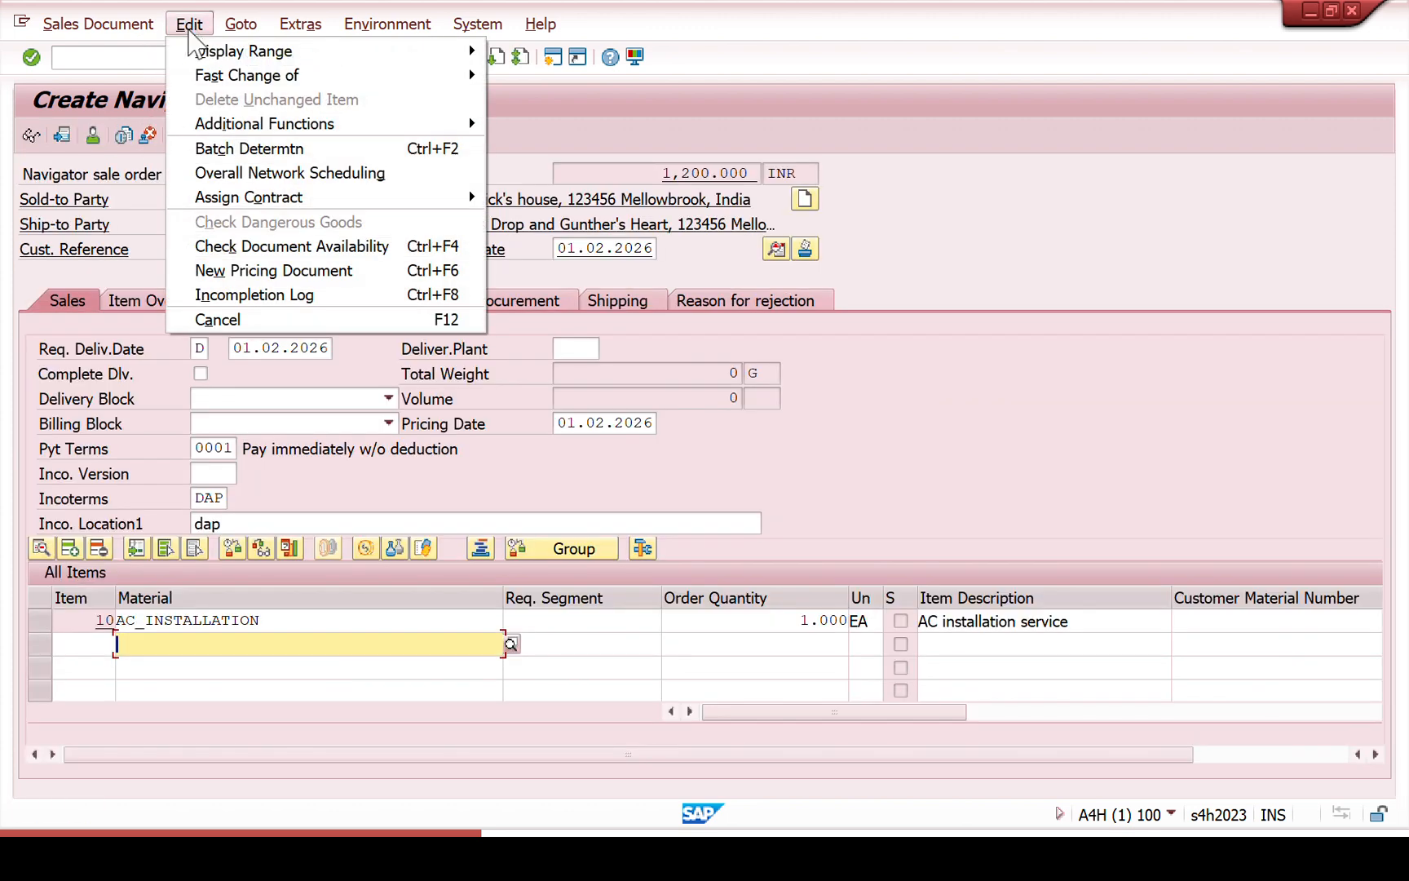
{"action": "left_click", "coordinate": [245, 295]}
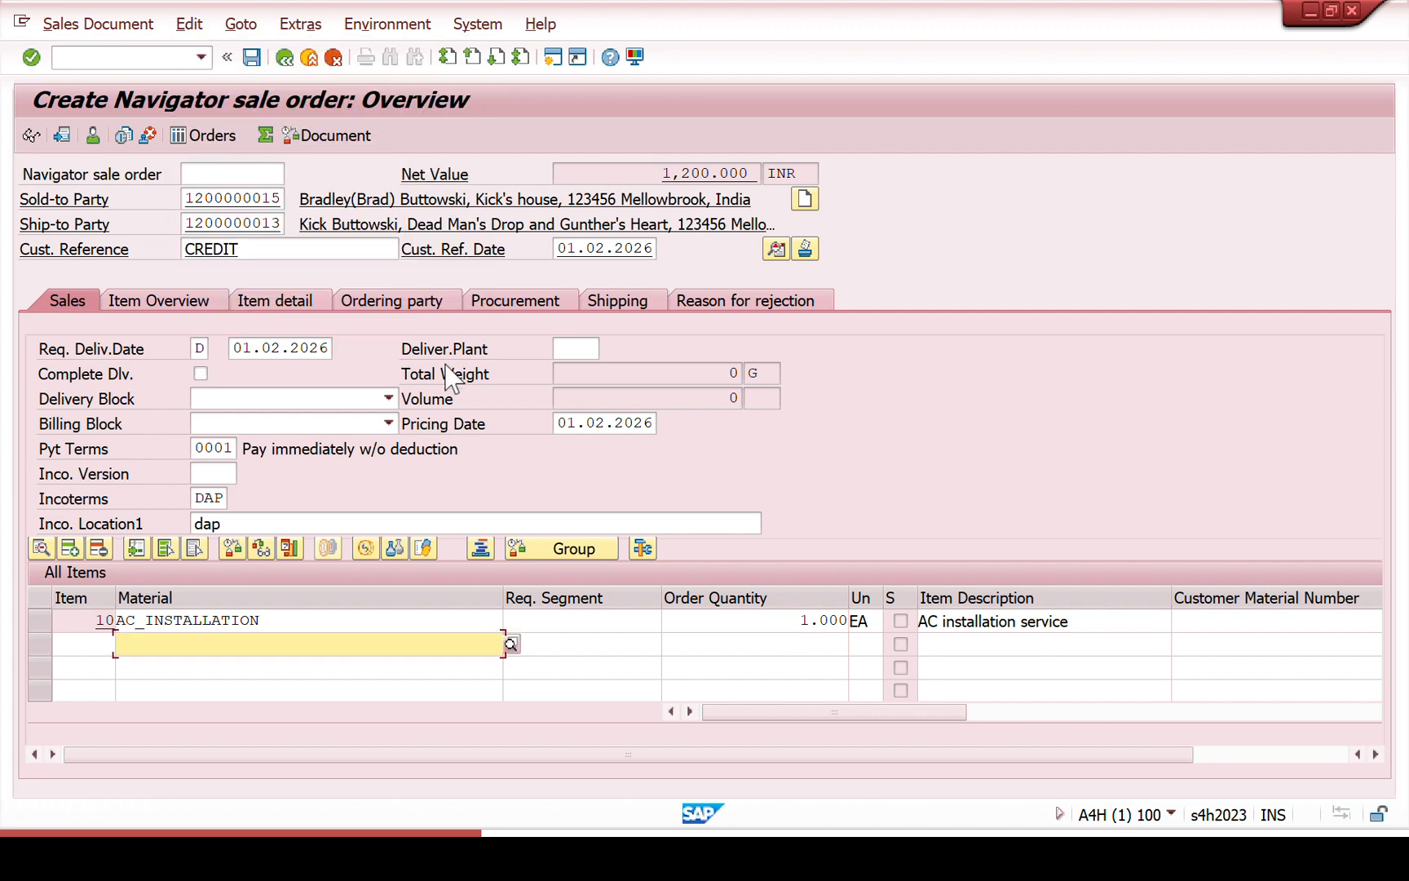
{"action": "left_click", "coordinate": [131, 26]}
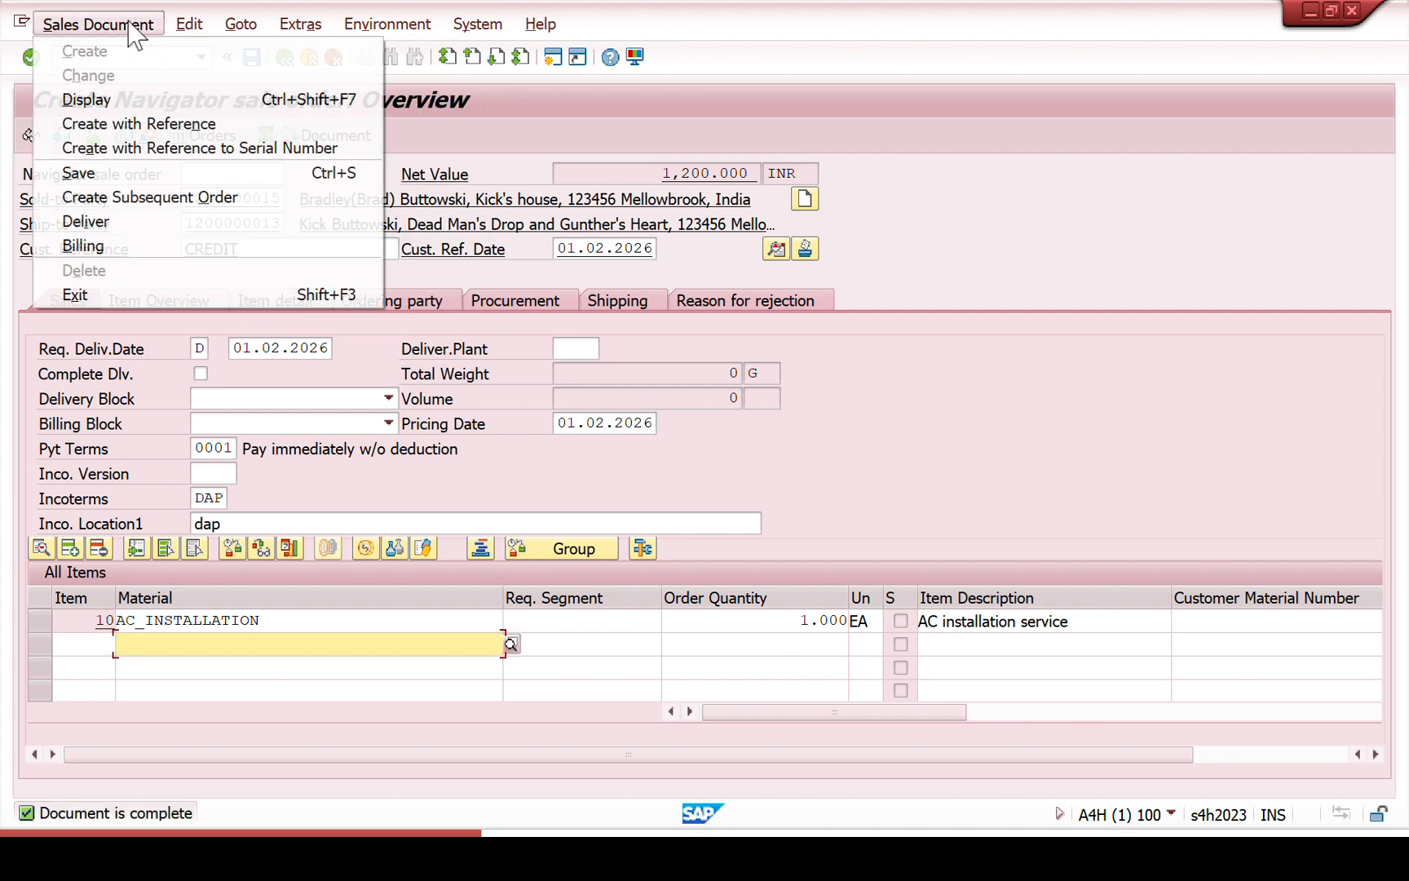
{"action": "left_click", "coordinate": [158, 246]}
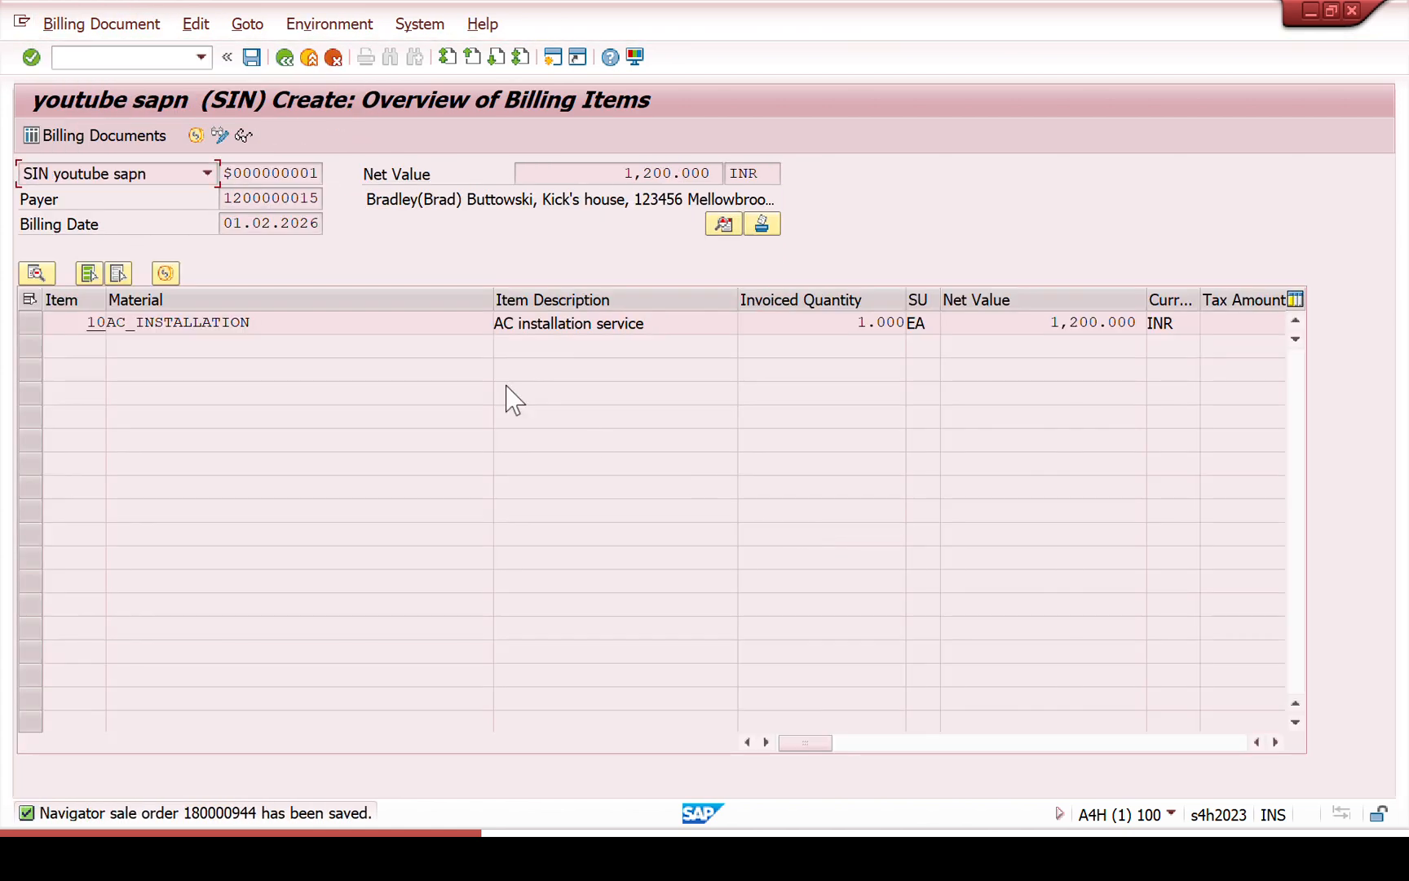
{"action": "left_click", "coordinate": [252, 57]}
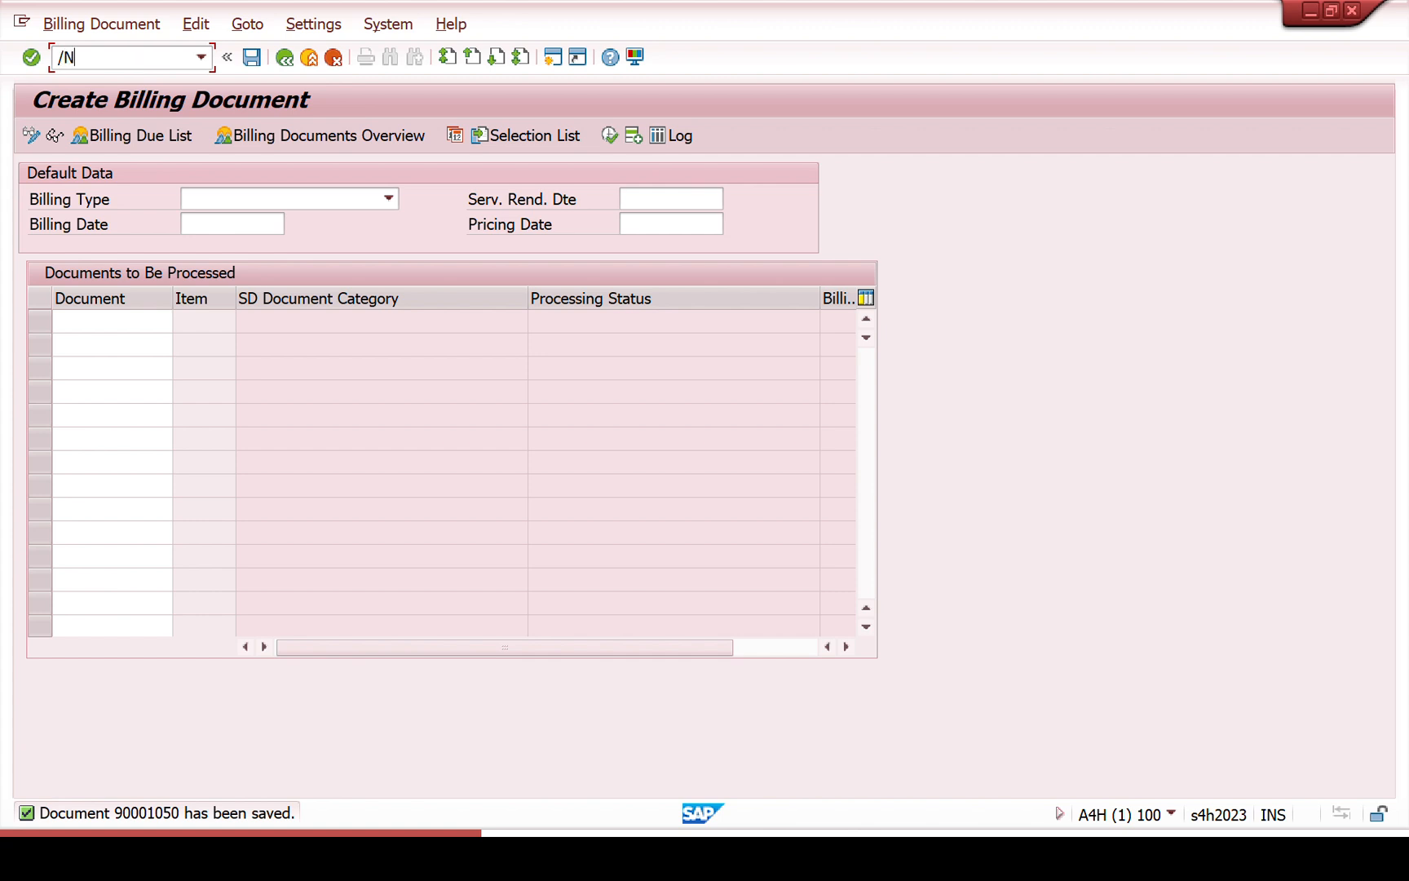
- Display the saved billing document, examine its net value and return to the billing document selection
{"action": "key", "text": "Return"}
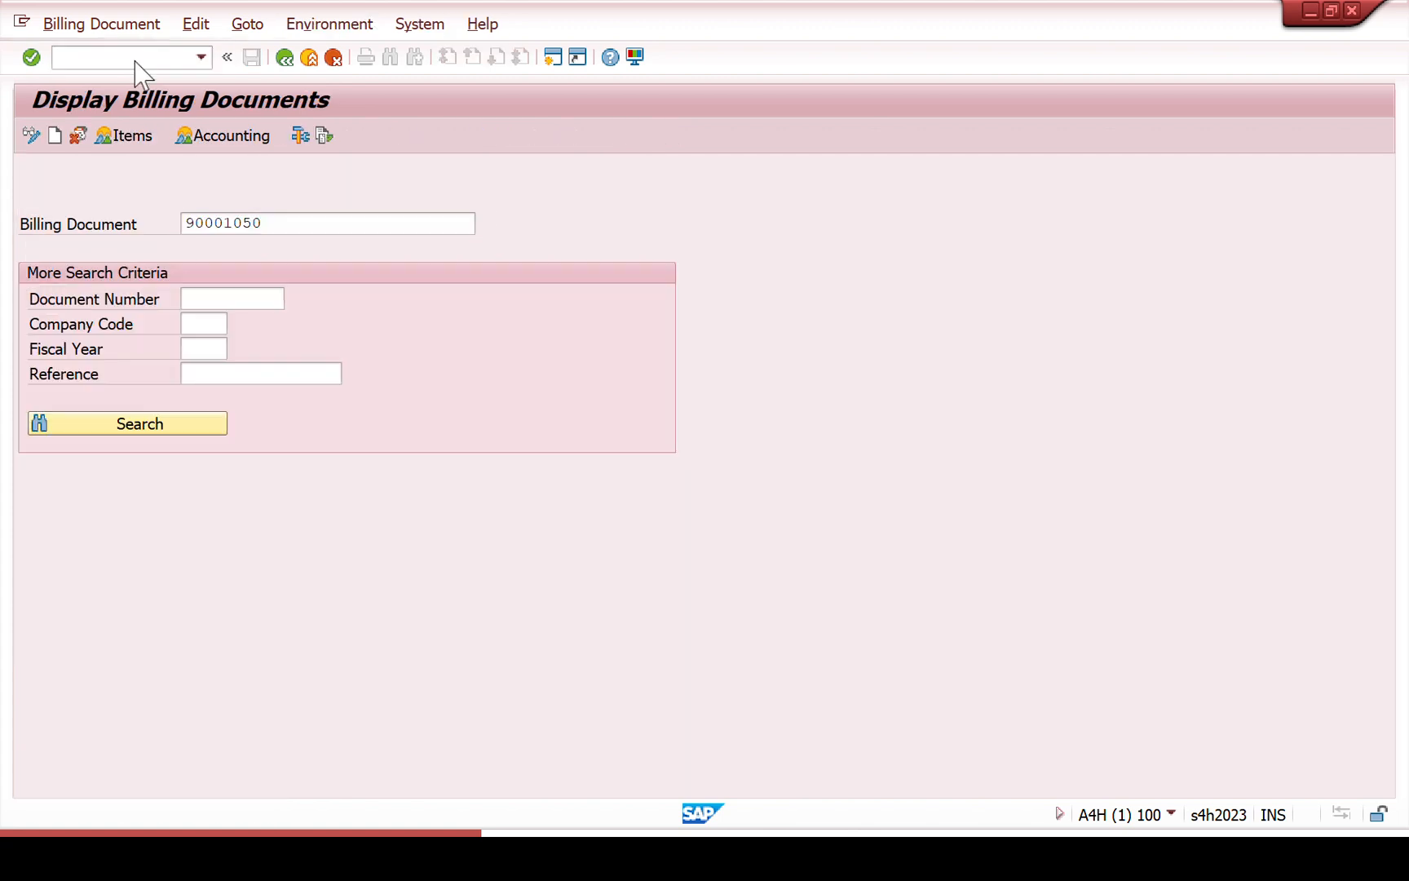
{"action": "key", "text": "Return"}
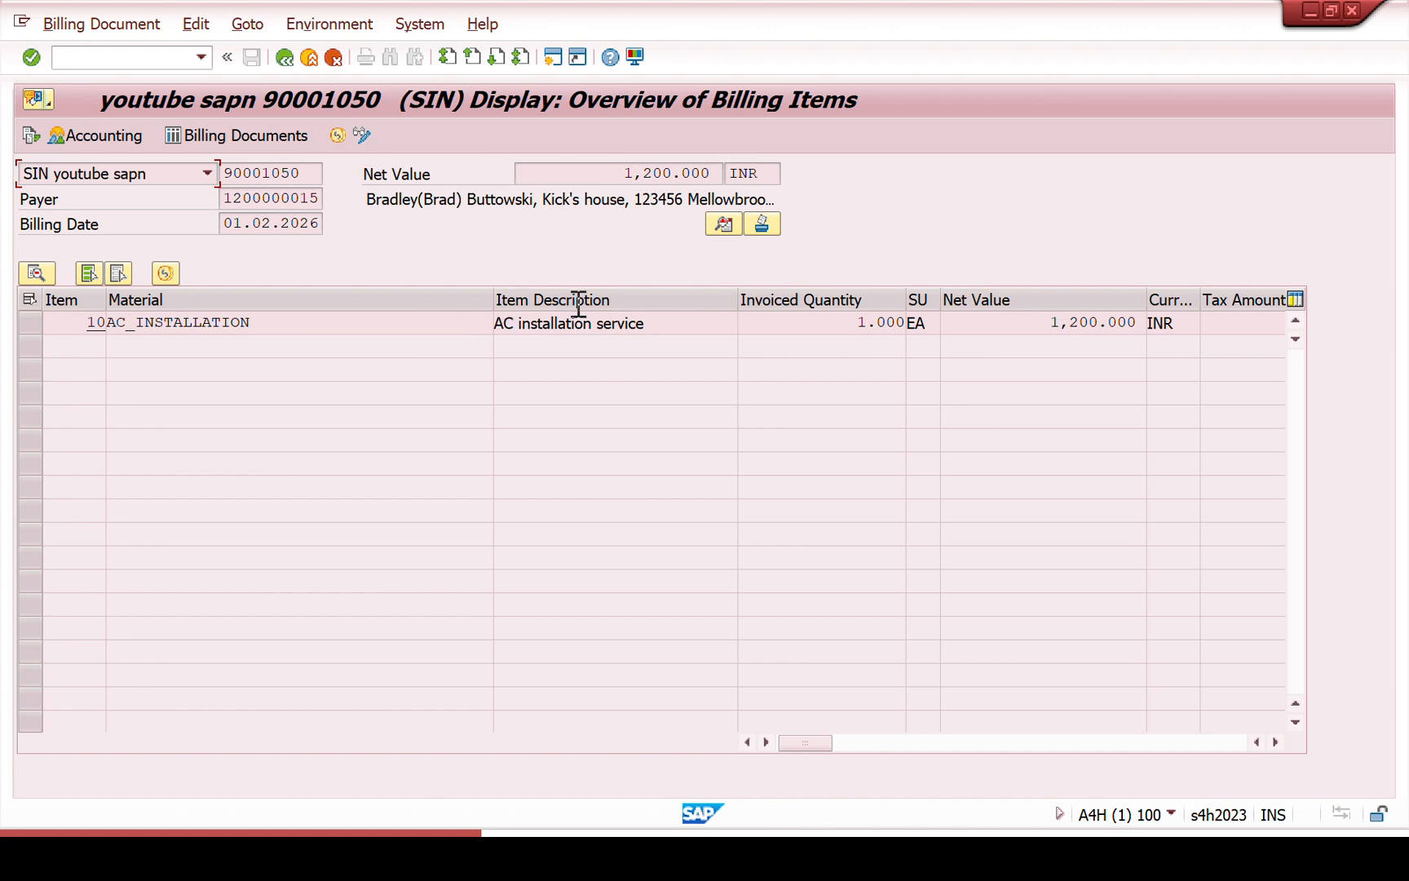
{"action": "left_click_drag", "start_coordinate": [613, 180], "coordinate": [738, 185]}
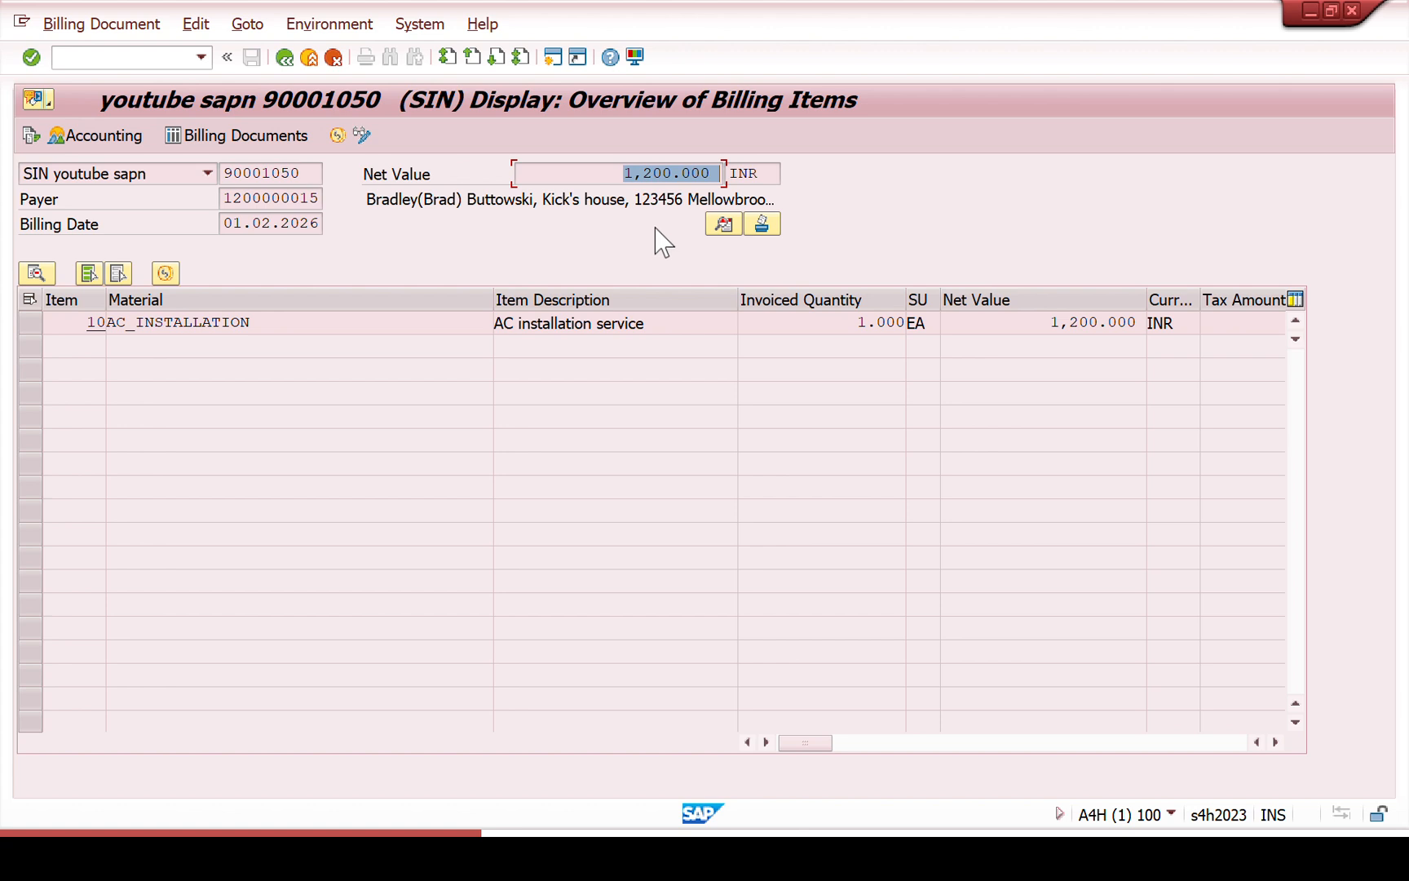
{"action": "left_click", "coordinate": [644, 172]}
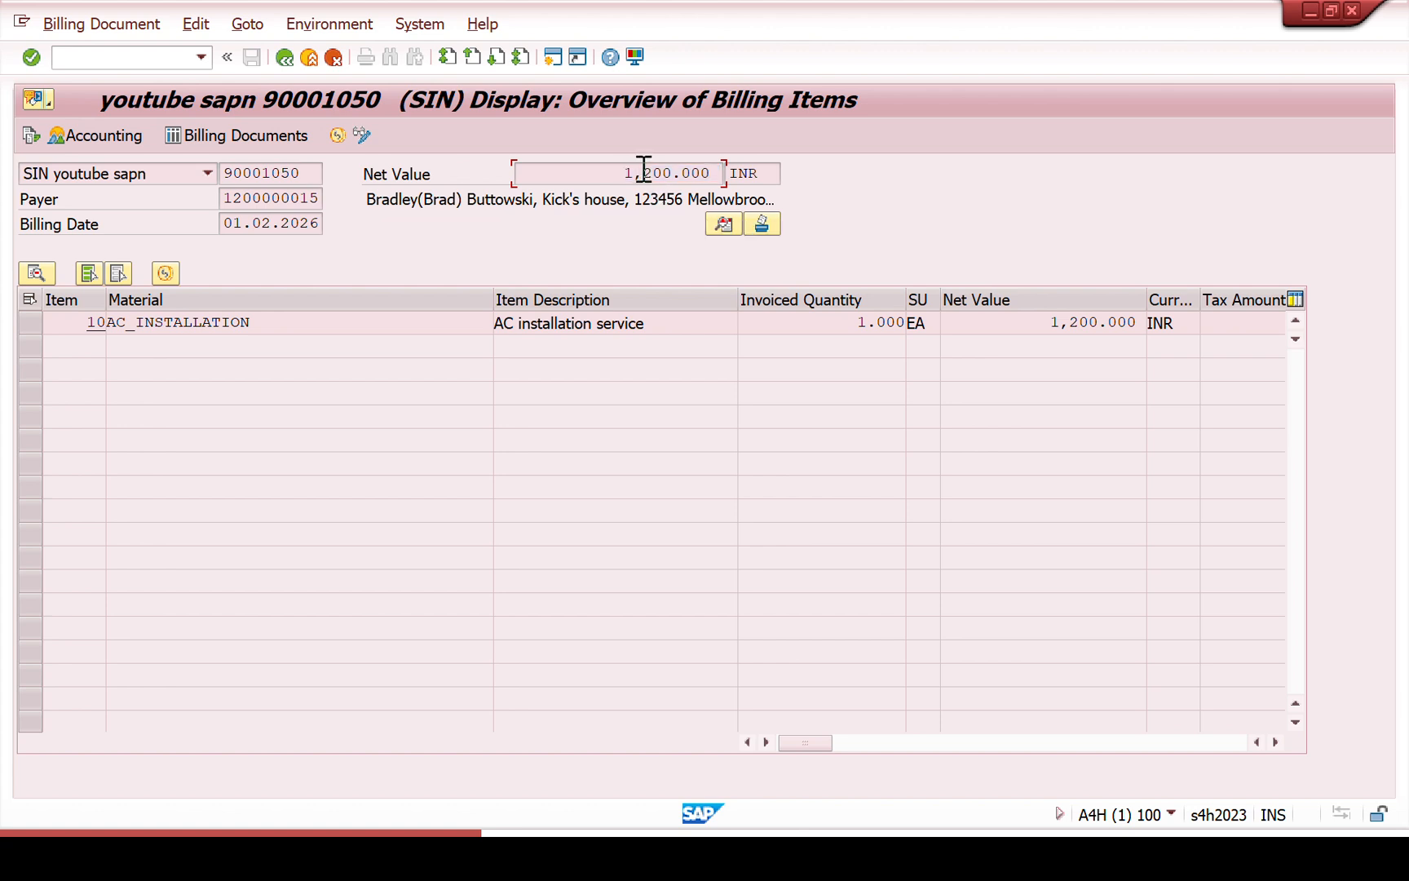
{"action": "left_click_drag", "start_coordinate": [643, 172], "coordinate": [766, 186]}
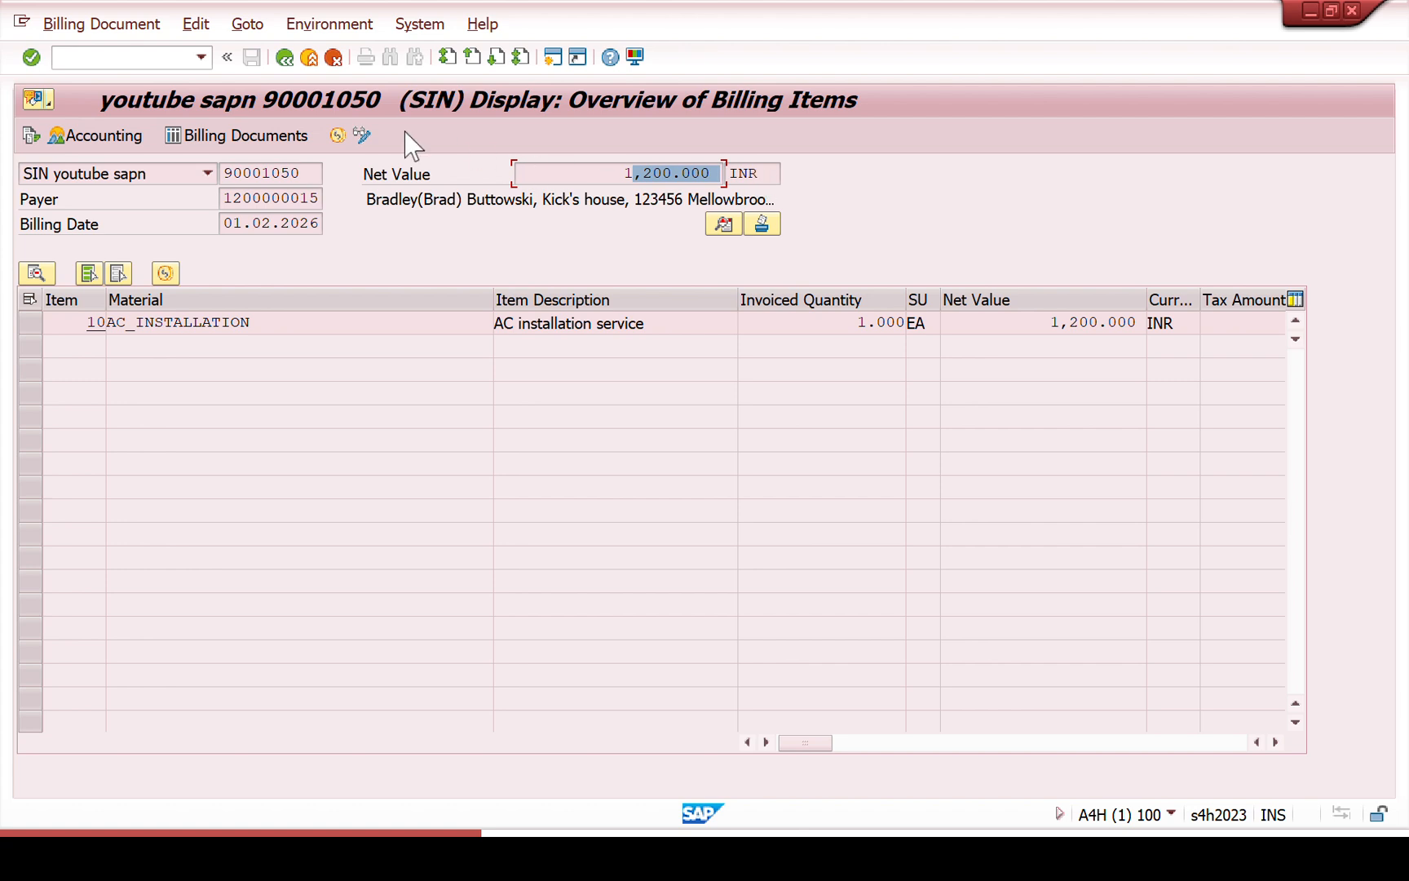
{"action": "left_click", "coordinate": [285, 57]}
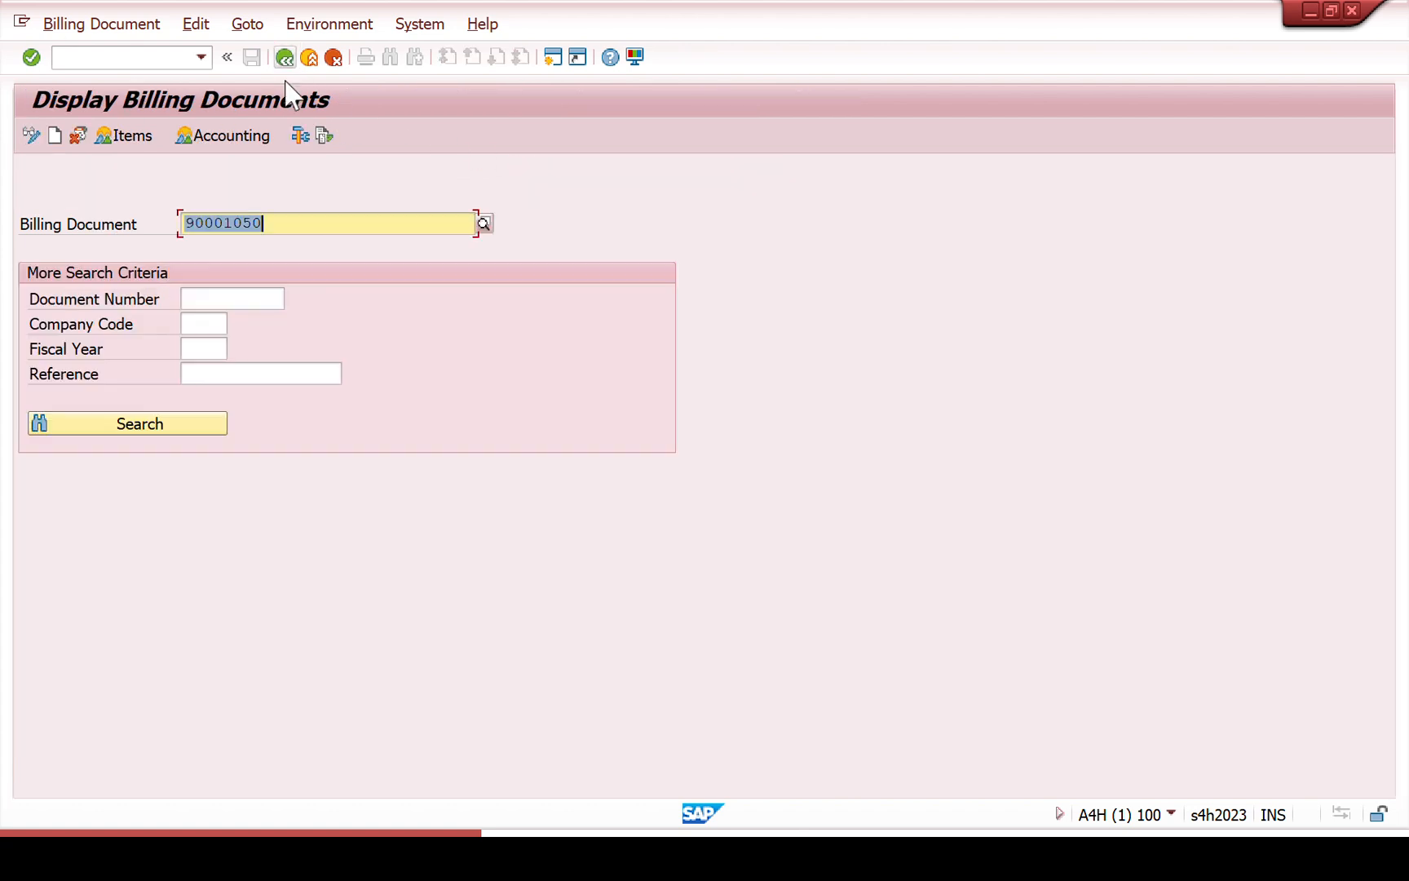
- Run transaction VA01 in a new session and start a sales document with order type LCR
{"action": "left_click", "coordinate": [552, 58]}
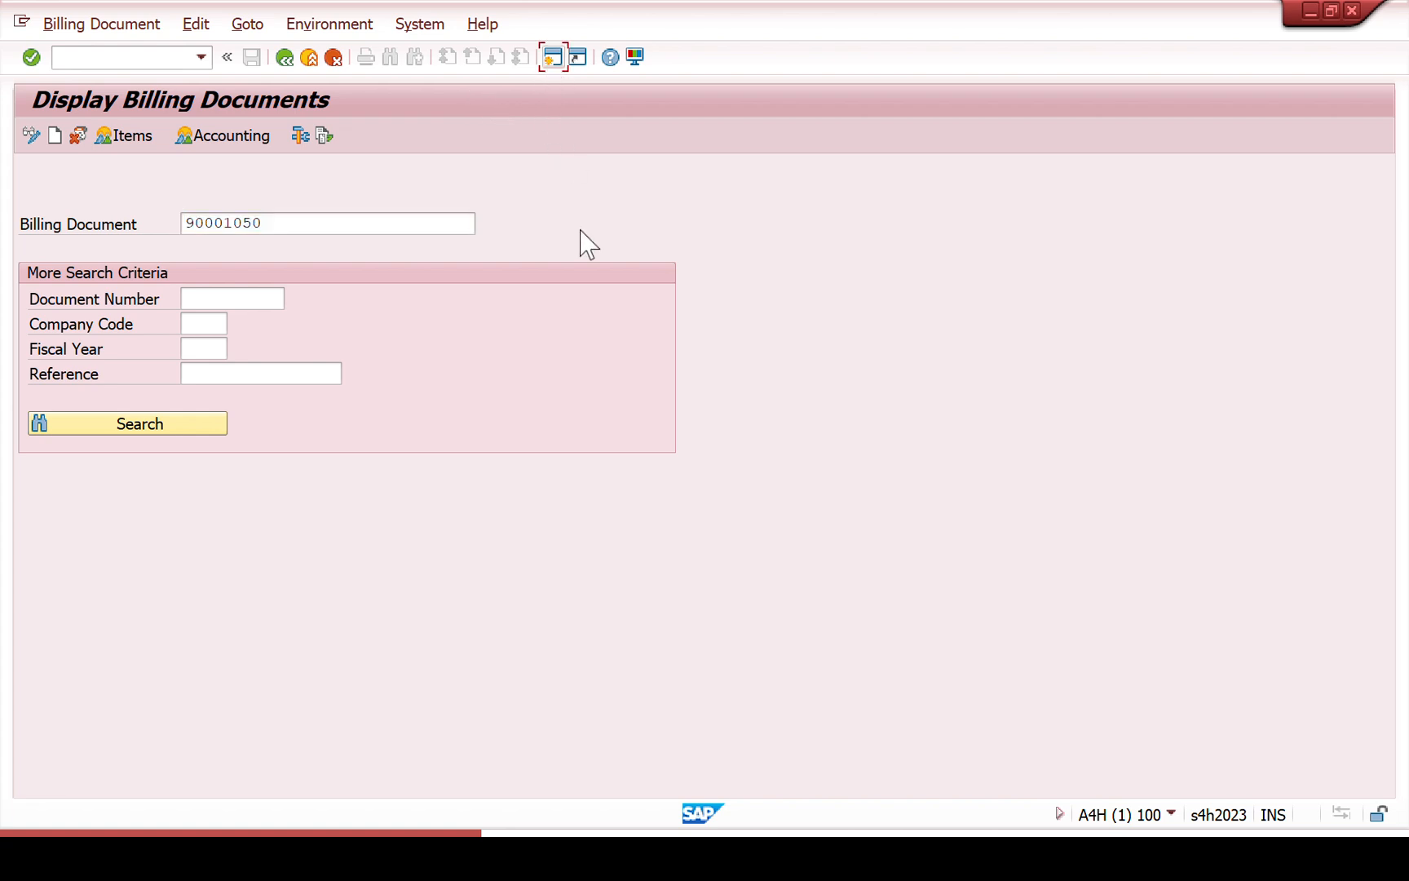
{"action": "type", "text": "VA01"}
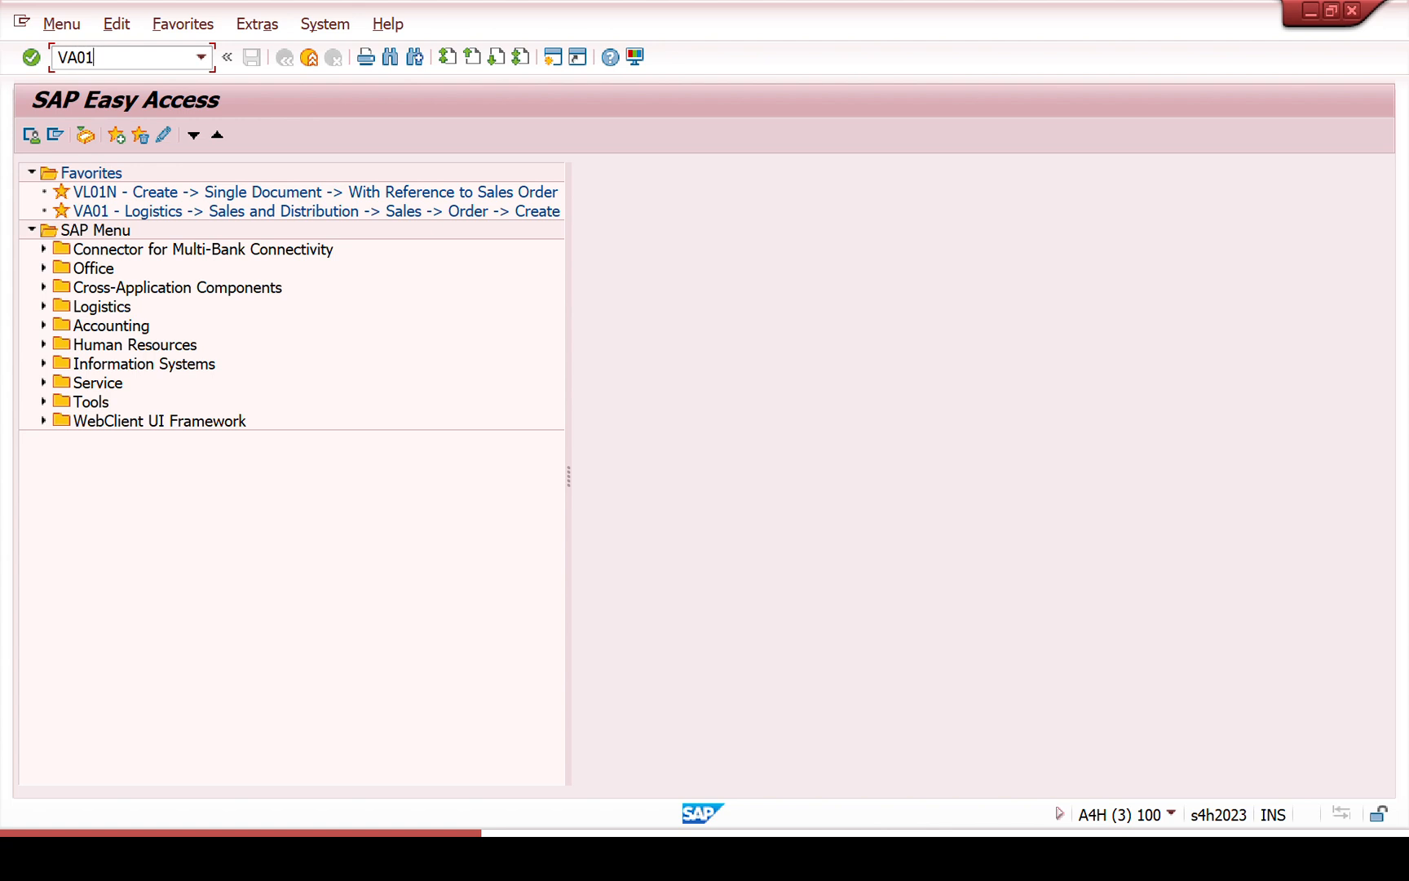
{"action": "key", "text": "Return"}
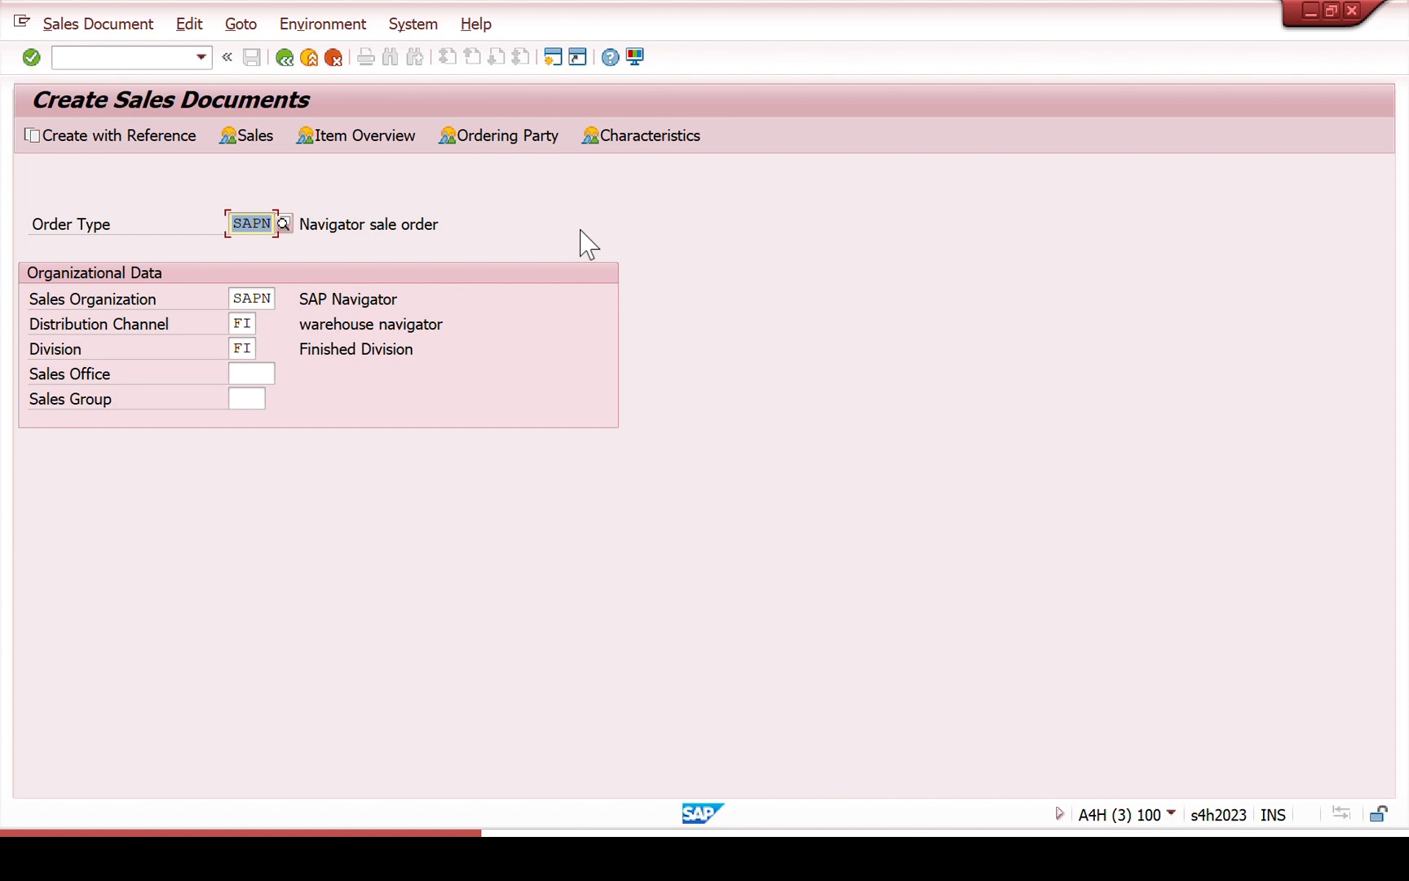
{"action": "type", "text": "LCR"}
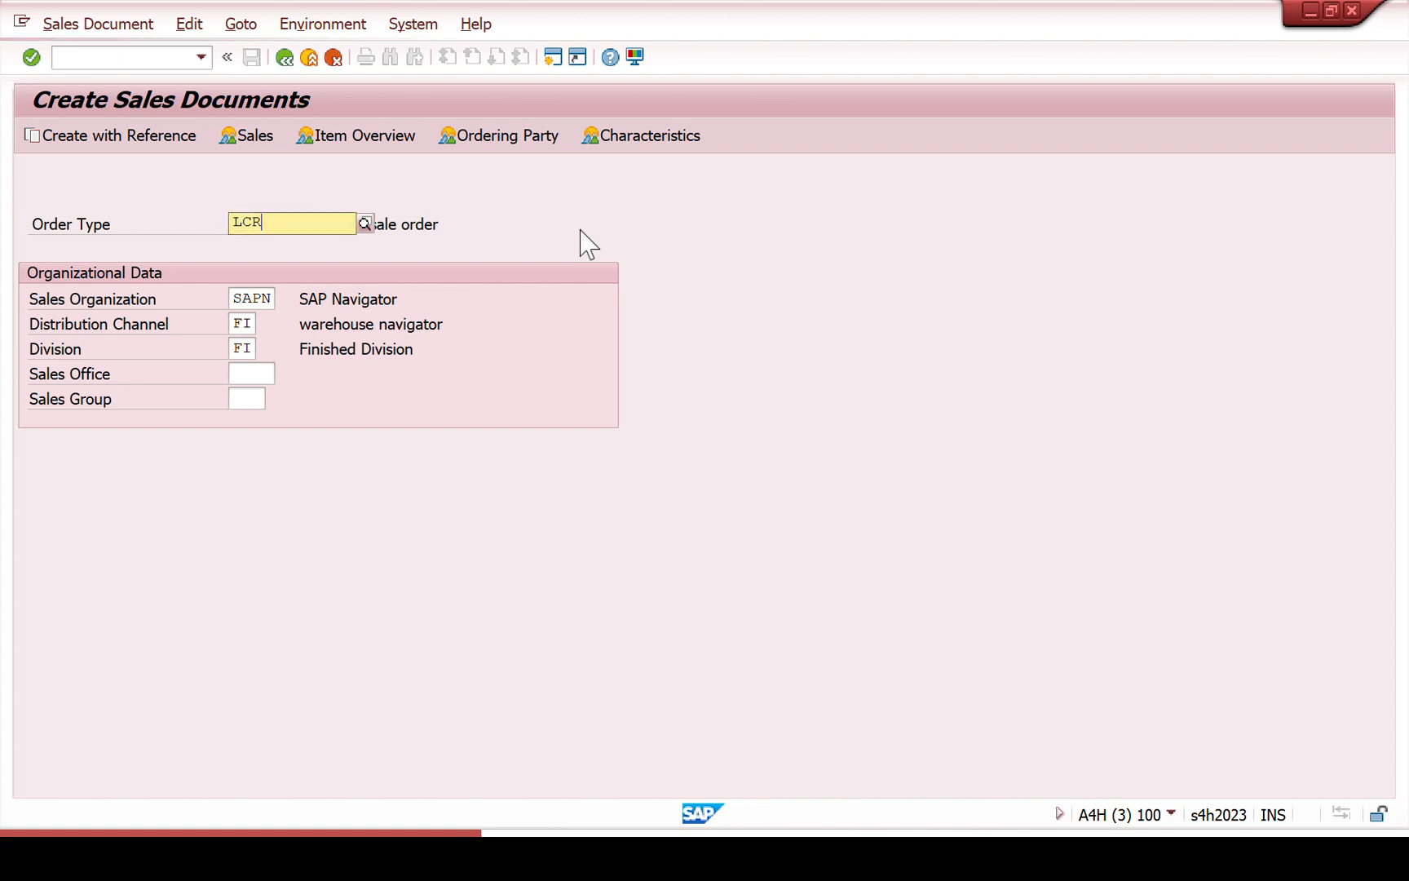
{"action": "left_click", "coordinate": [395, 269]}
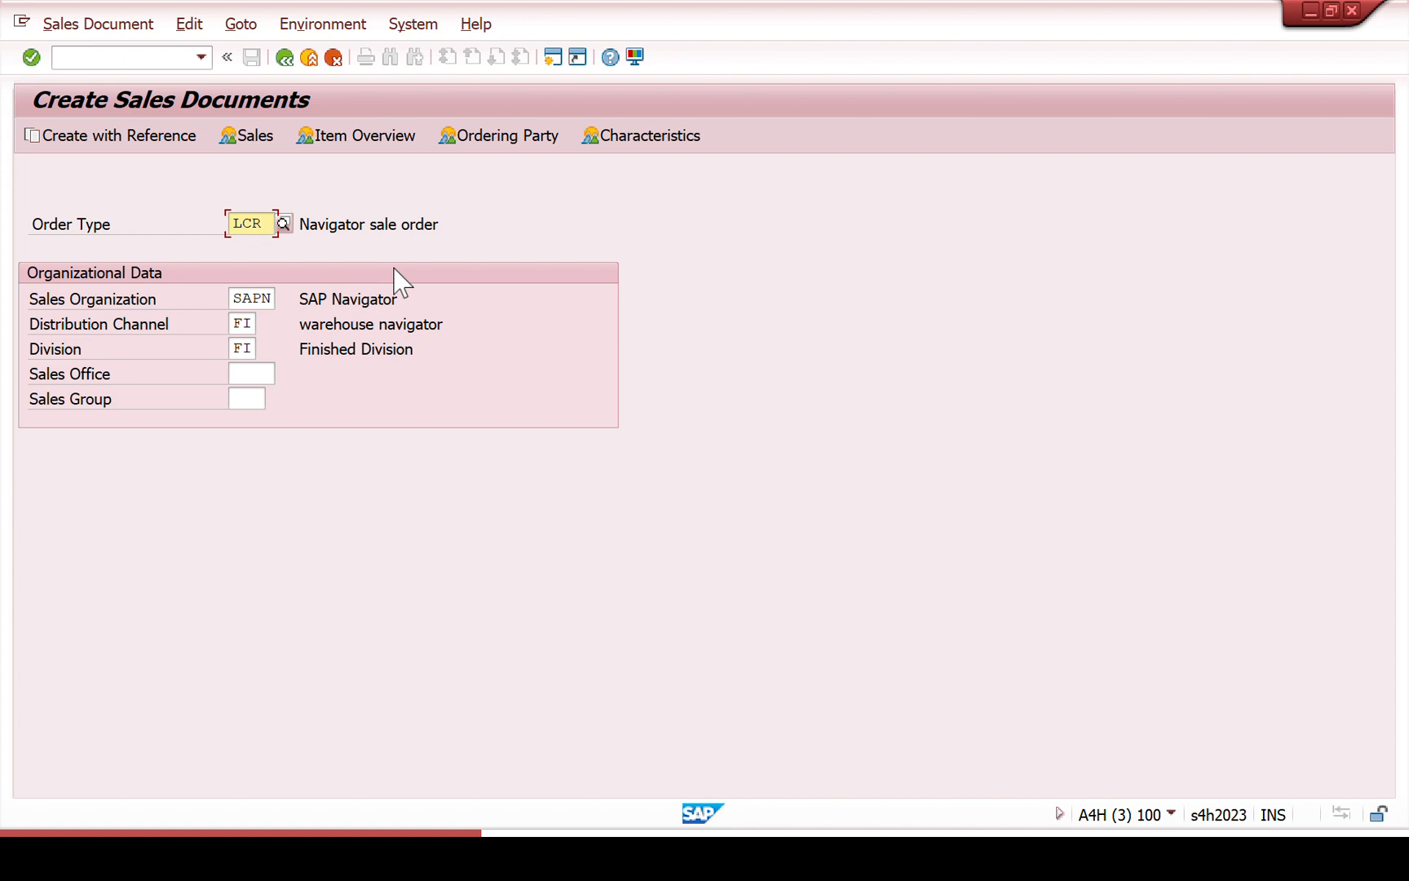
{"action": "key", "text": "Return"}
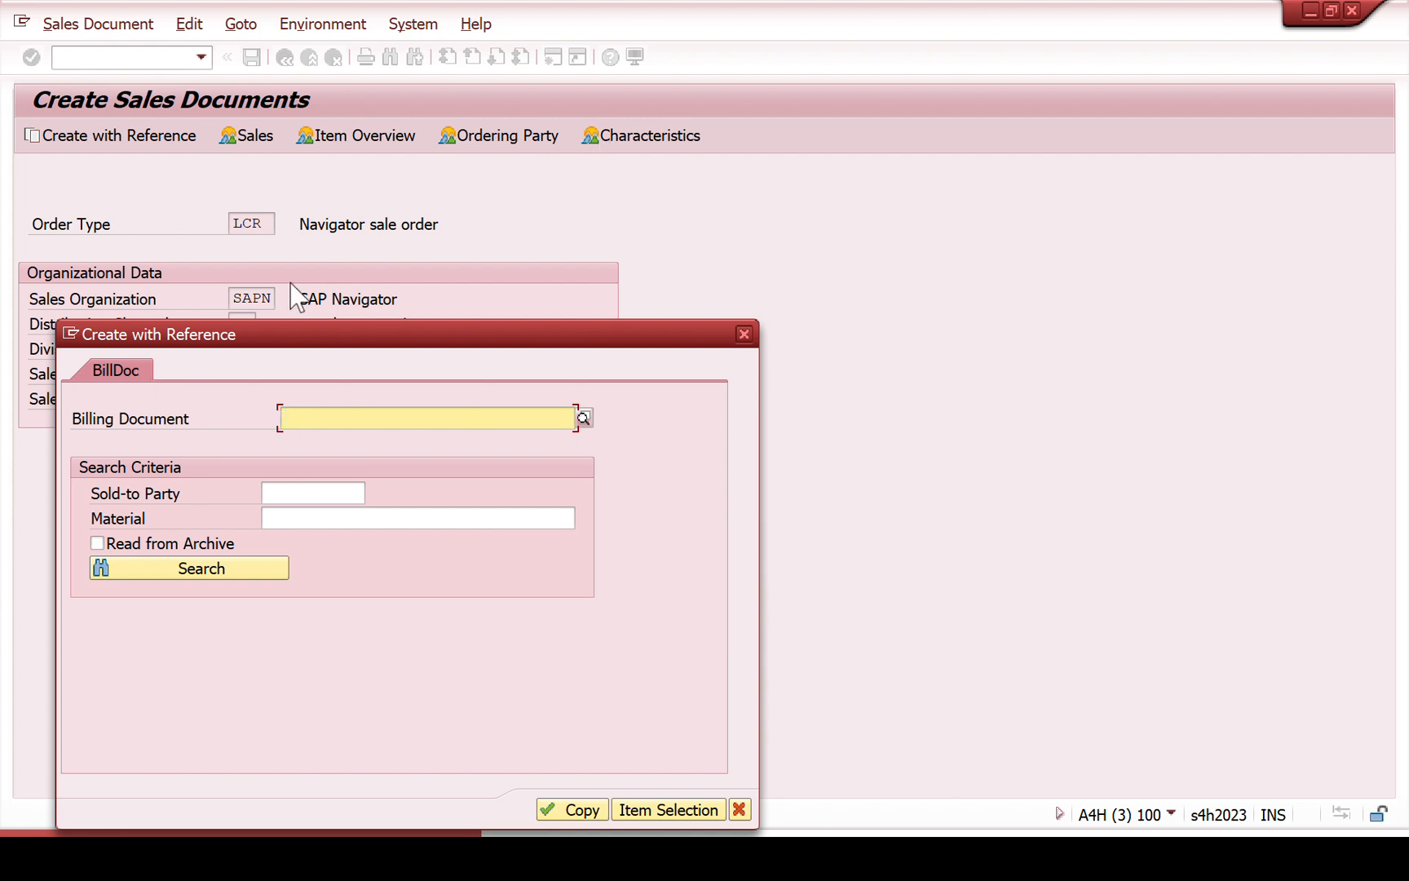
- Run transaction VOV8 in another new SAP window and position the sales order types list at LCR
{"action": "left_click", "coordinate": [75, 333]}
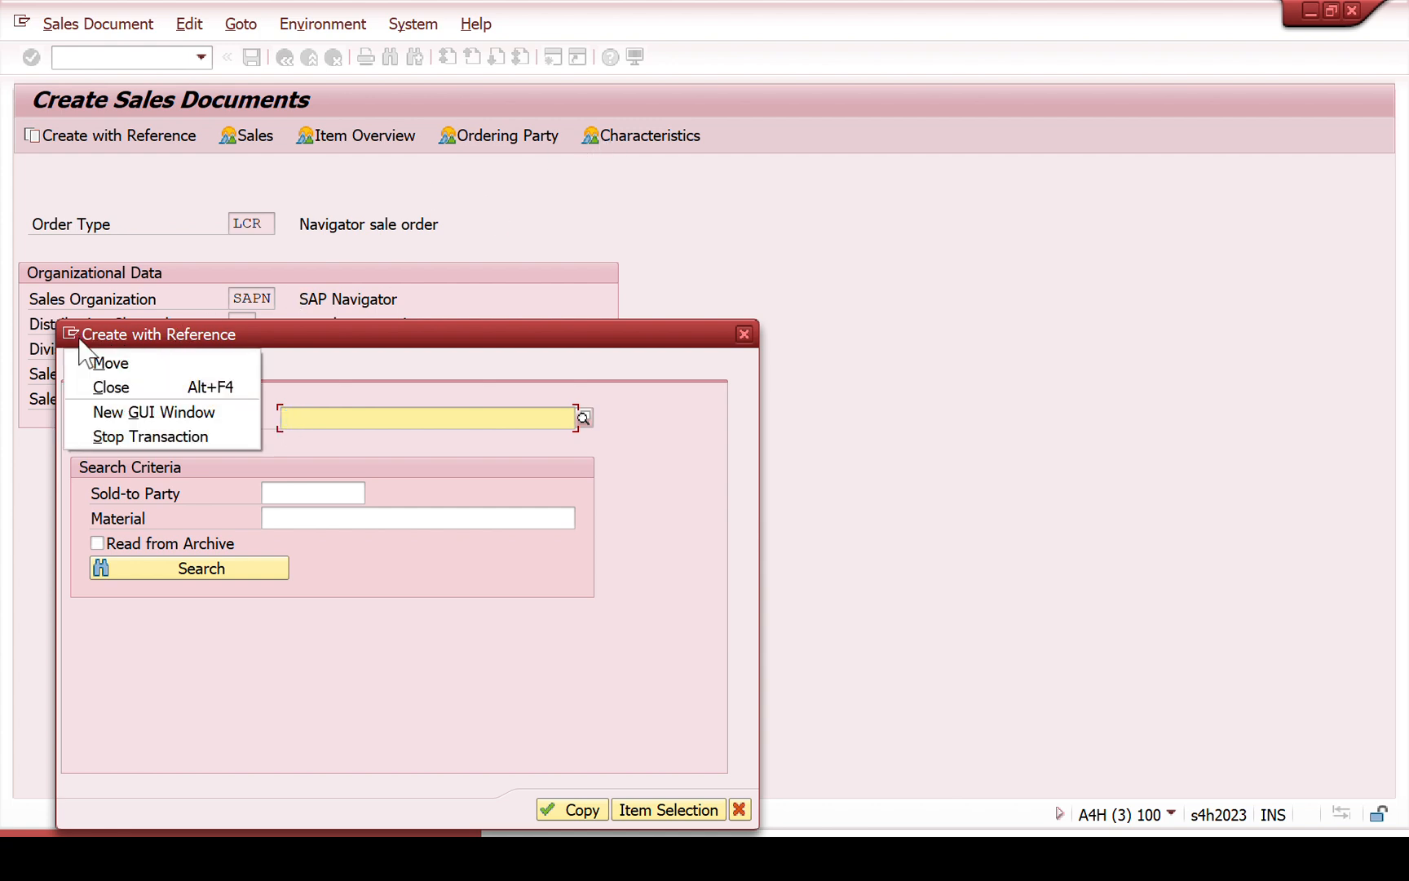
{"action": "left_click", "coordinate": [130, 410]}
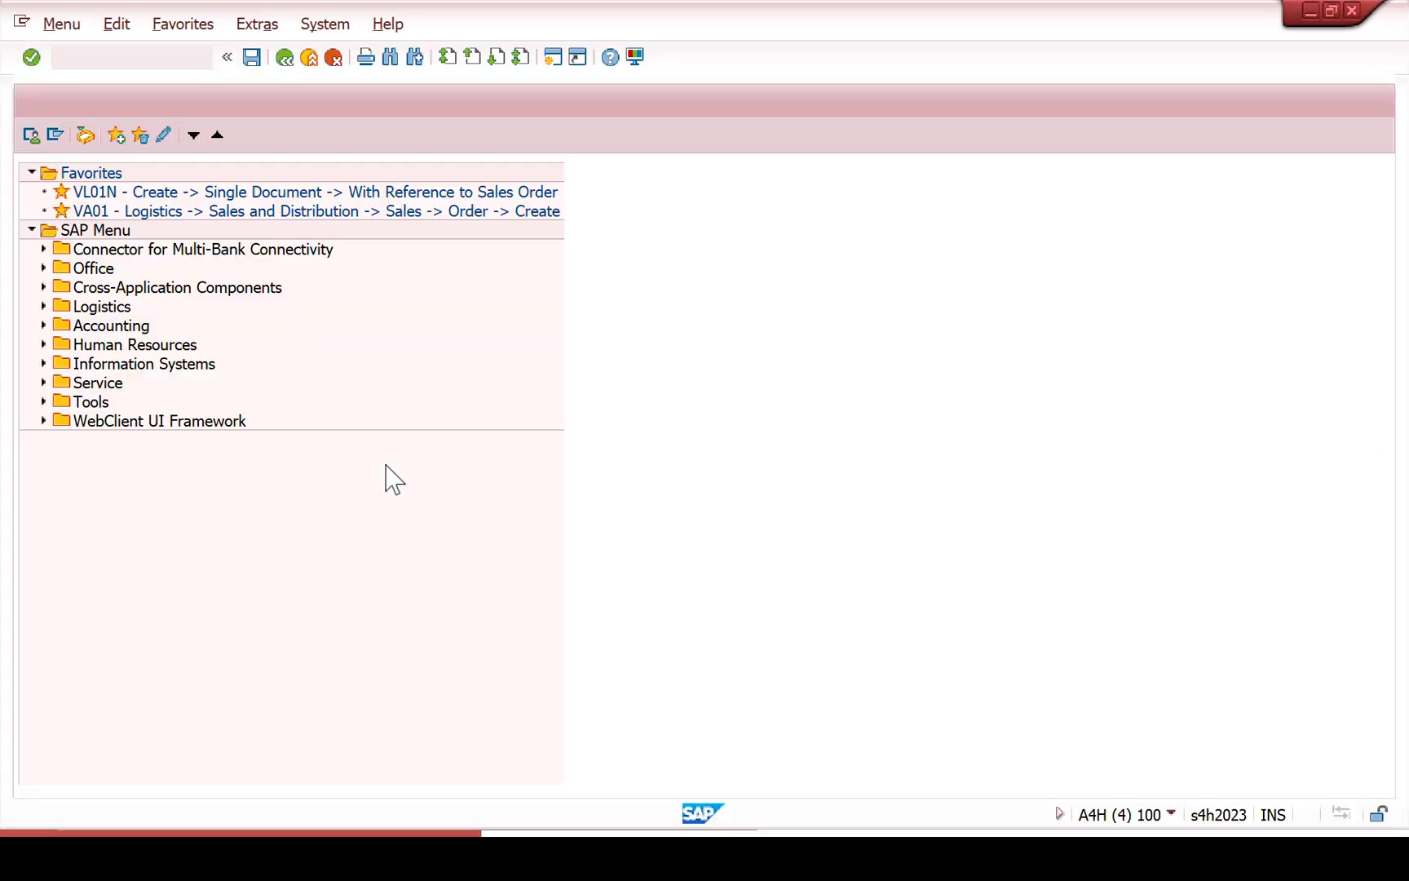
{"action": "type", "text": "VOV8"}
{"action": "key", "text": "Return"}
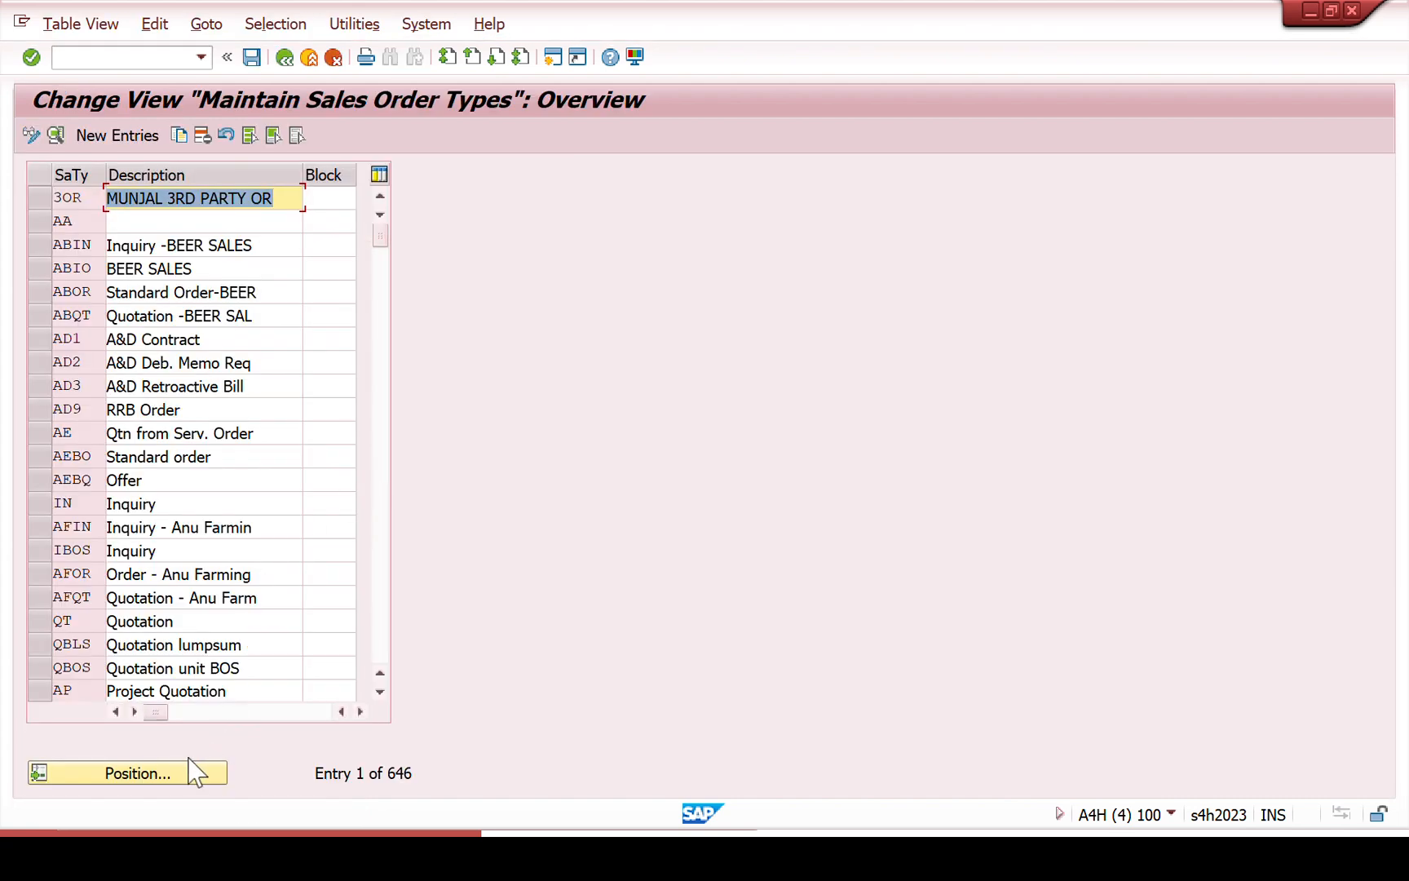
{"action": "left_click", "coordinate": [193, 774]}
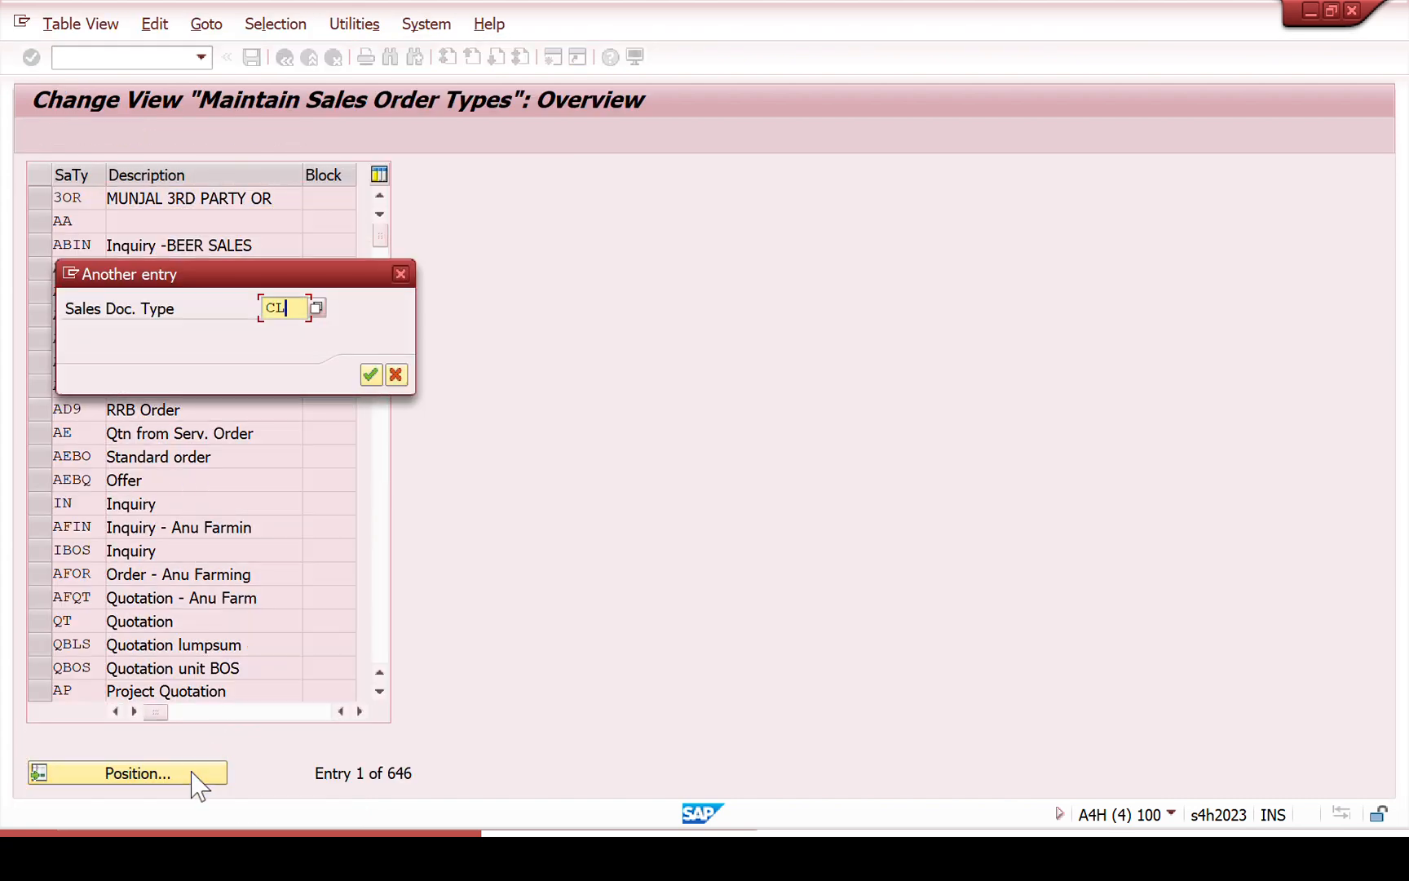
{"action": "key", "text": "Return"}
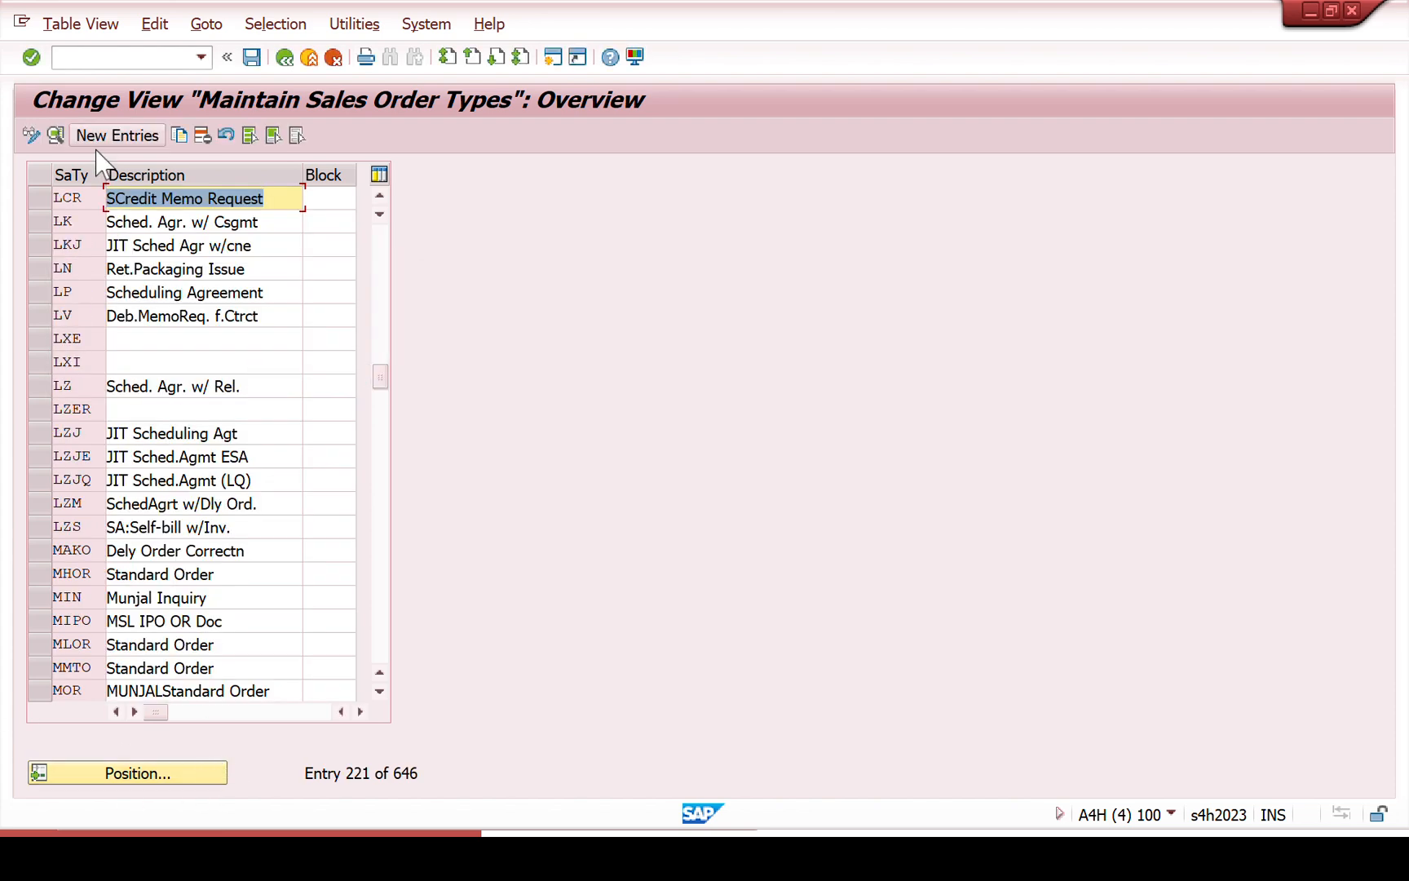
- Open the details of sales document type LCR and examine the possible entries for Reference mandatory
{"action": "double_click", "coordinate": [86, 198]}
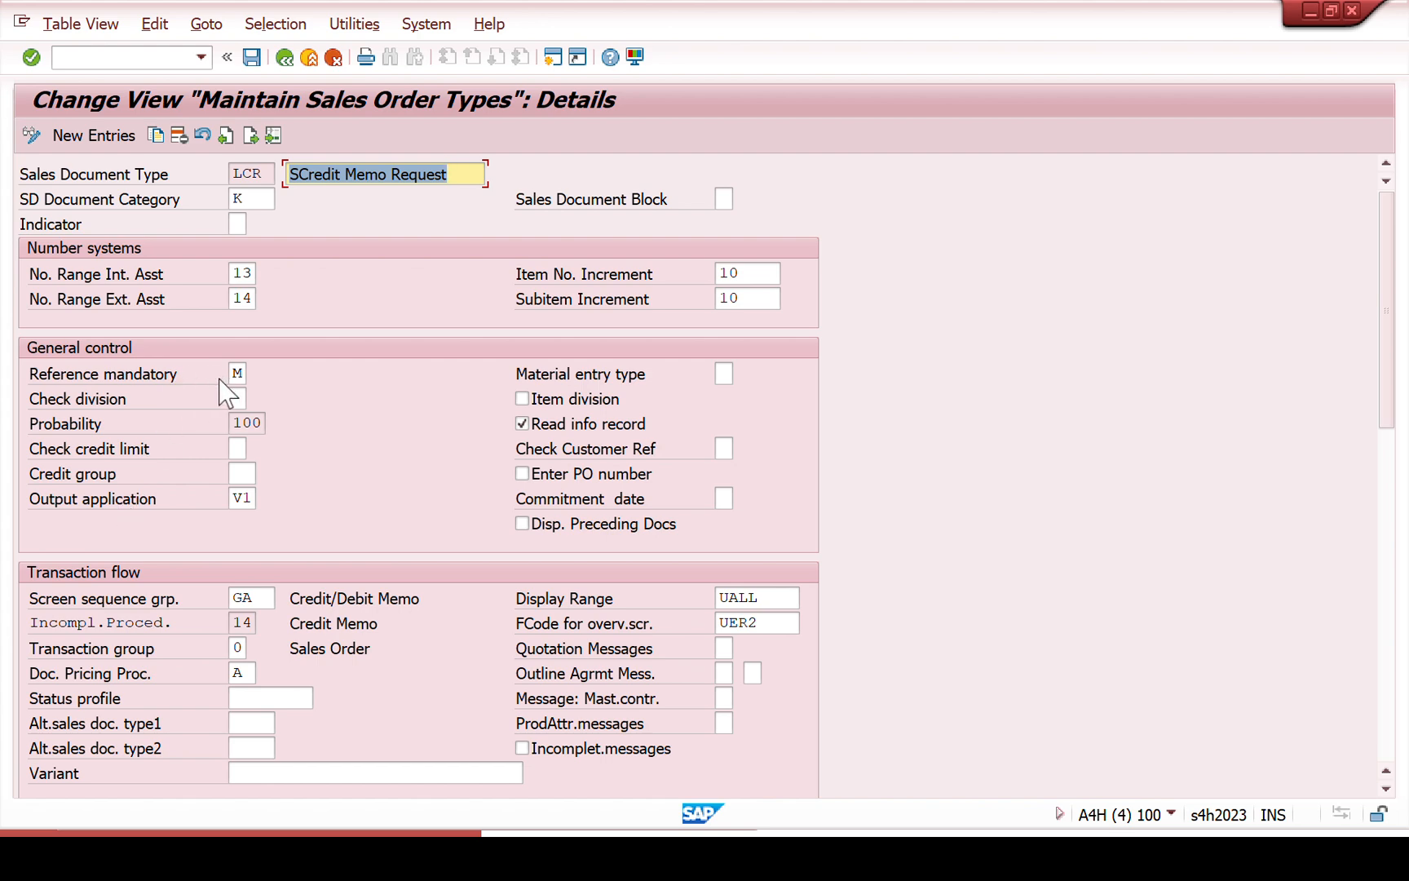
{"action": "left_click", "coordinate": [245, 373]}
{"action": "left_click", "coordinate": [254, 375]}
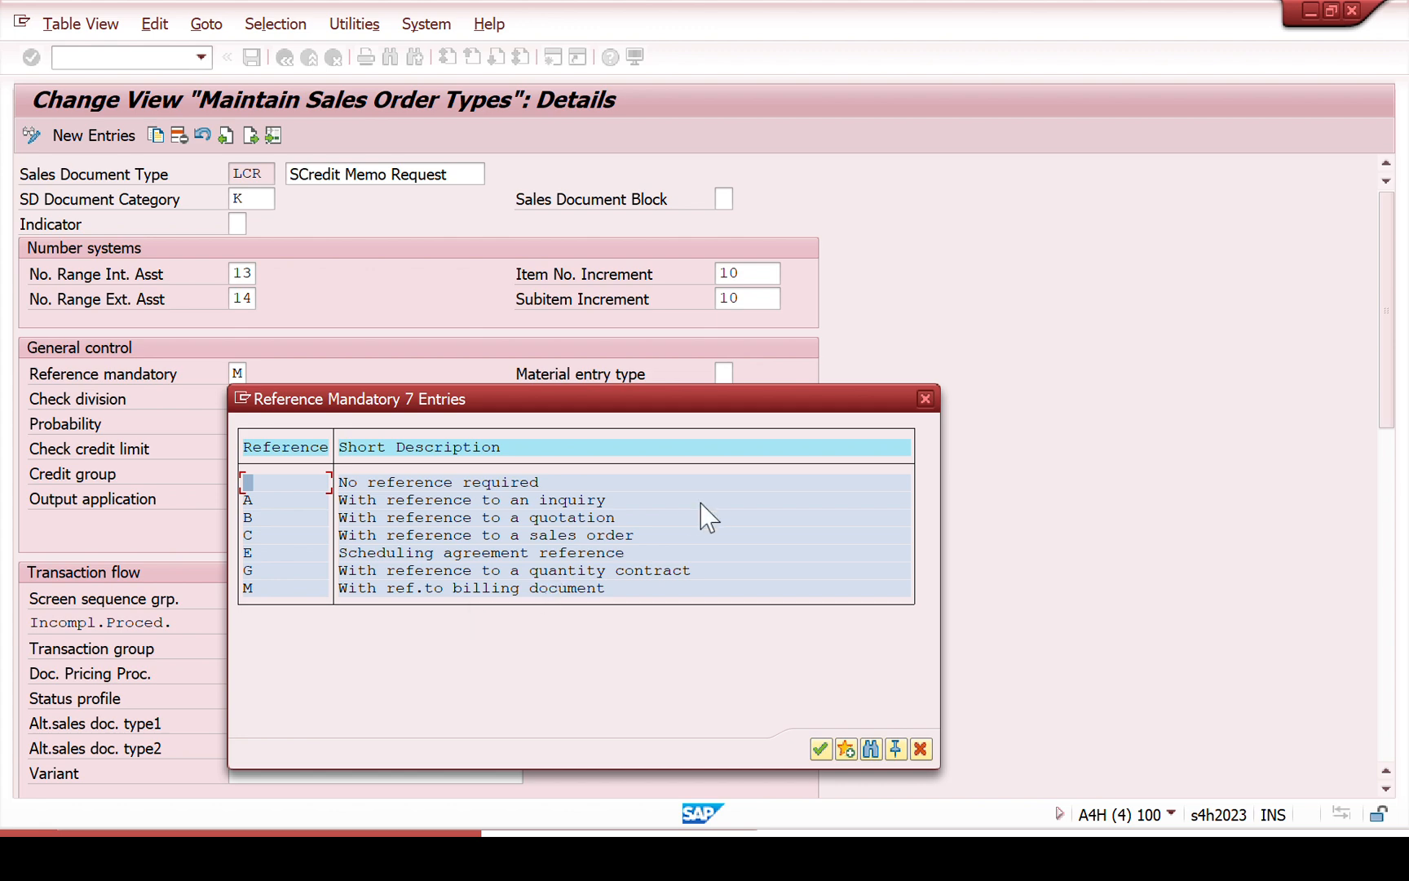
- Switch back to the LCR sales document session and try to create it with reference to the saved billing document, entering that document's number
{"action": "key", "text": "alt+Tab"}
{"action": "key", "text": "alt+Tab"}
{"action": "key", "text": "alt+Tab"}
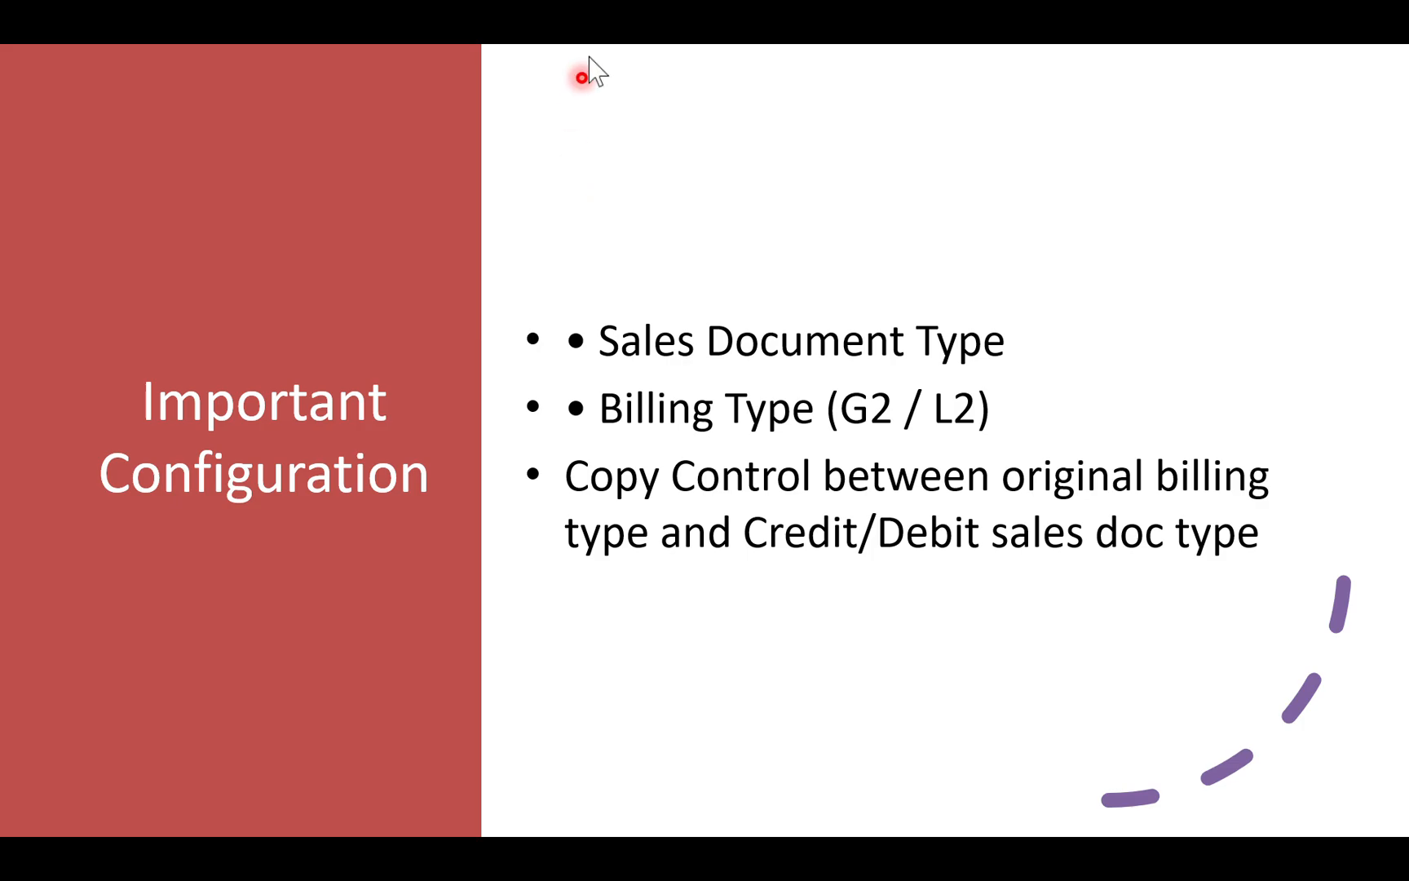
{"action": "key", "text": "alt+Tab"}
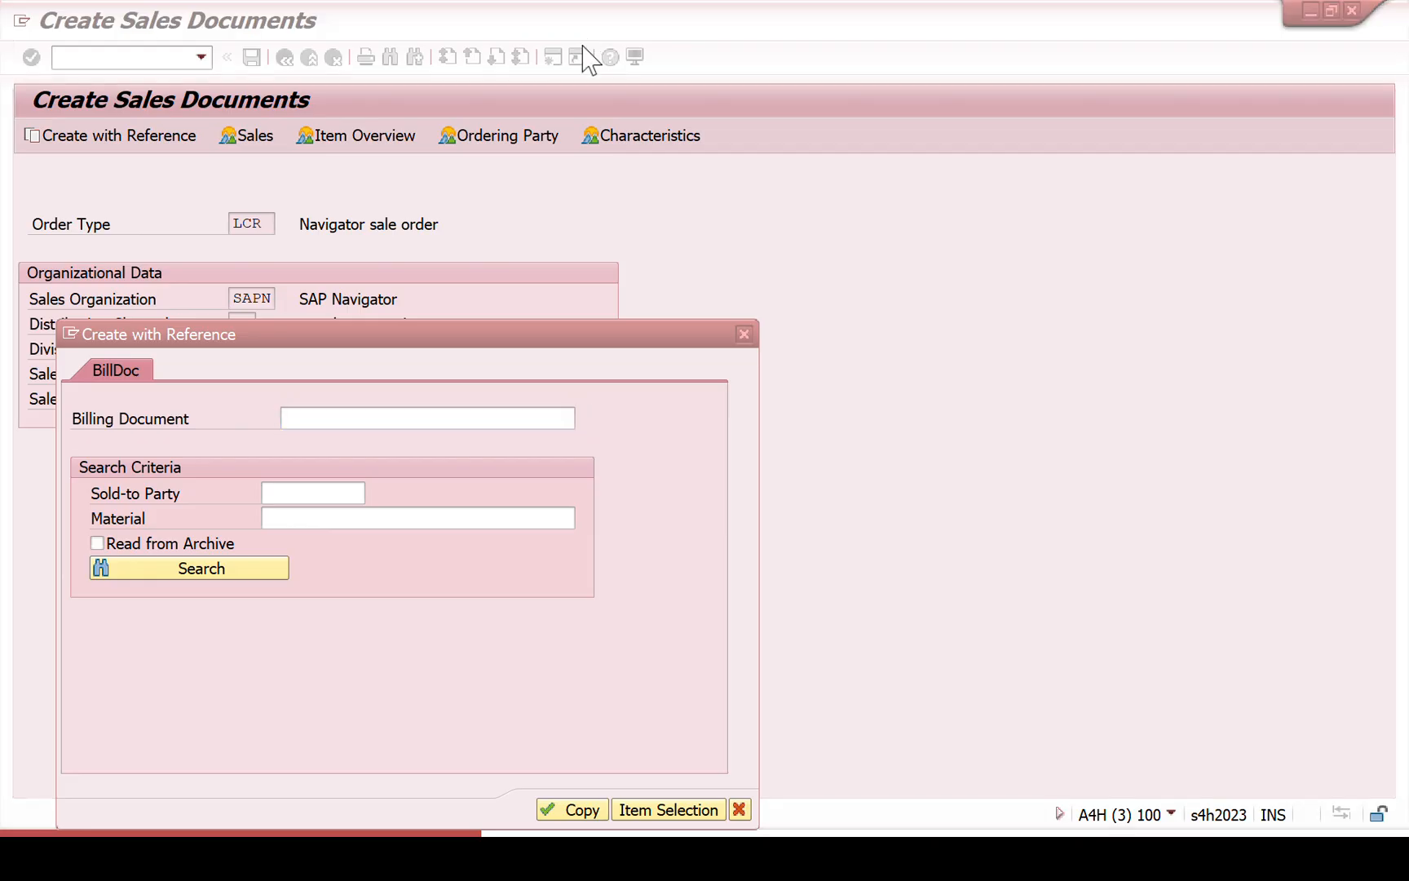
{"action": "left_click", "coordinate": [309, 421]}
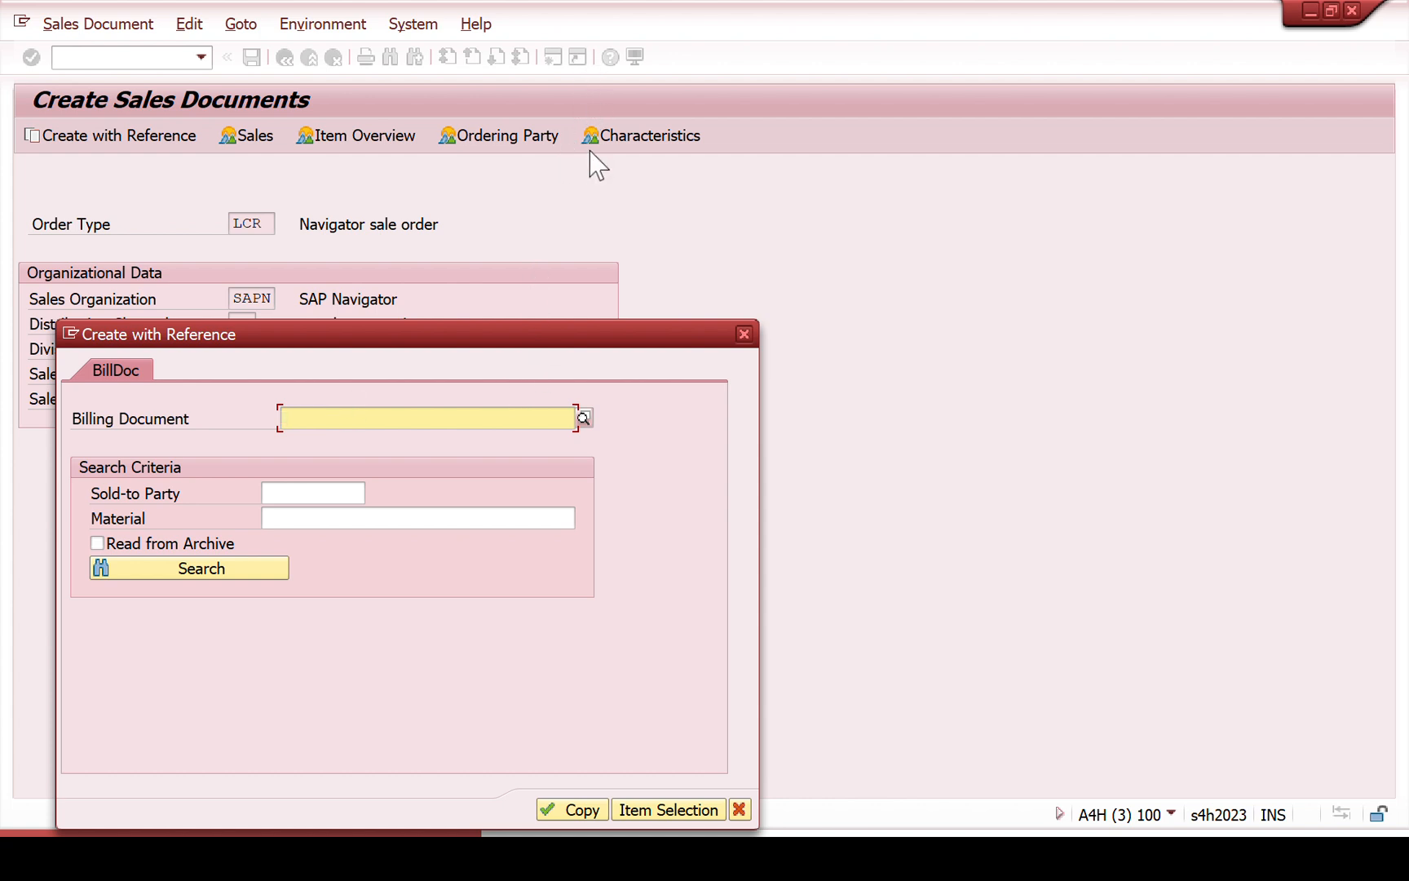
{"action": "key", "text": "alt+Tab"}
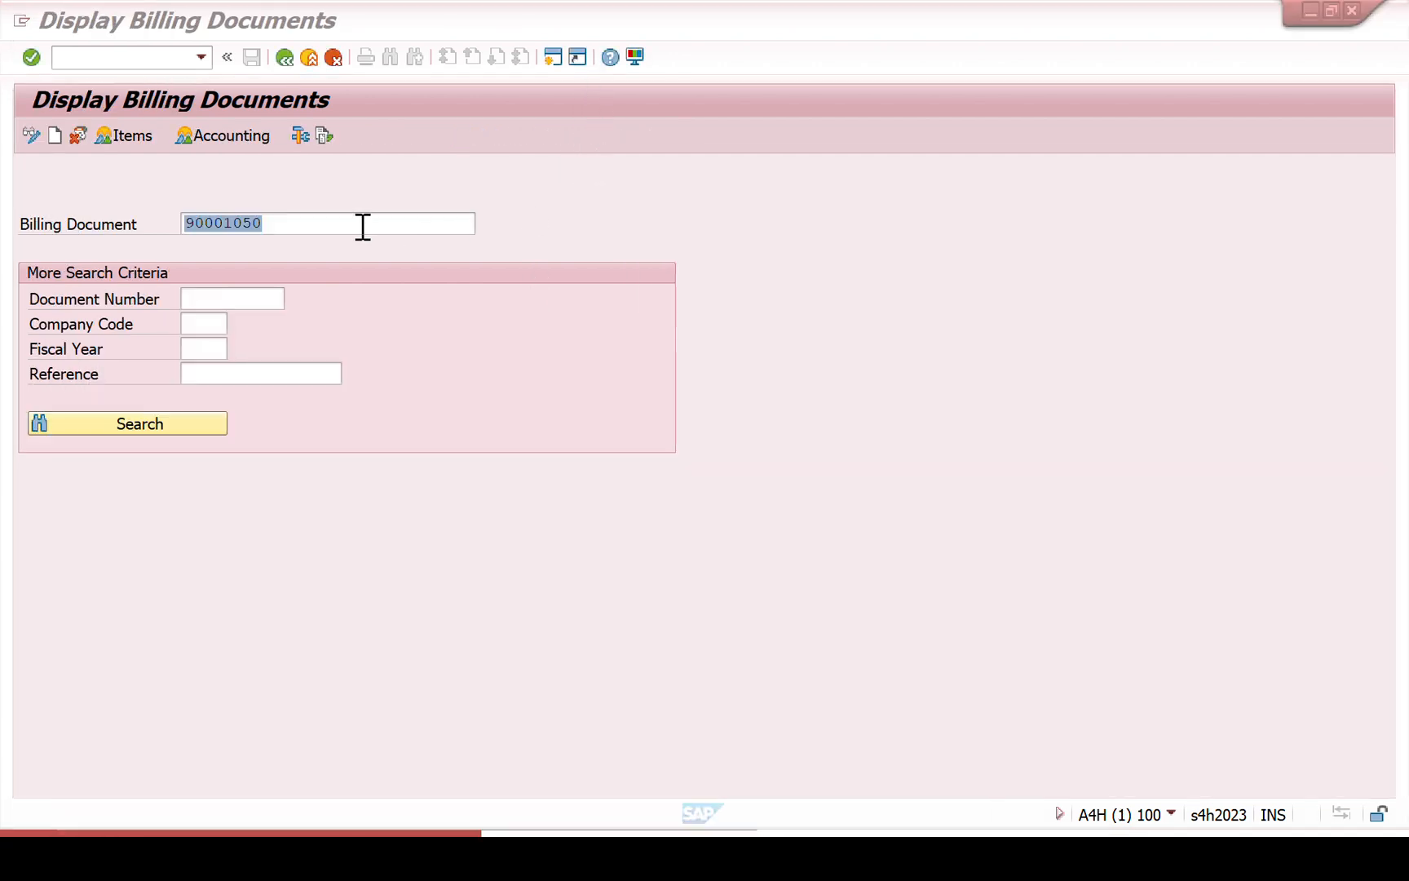
{"action": "left_click", "coordinate": [335, 233]}
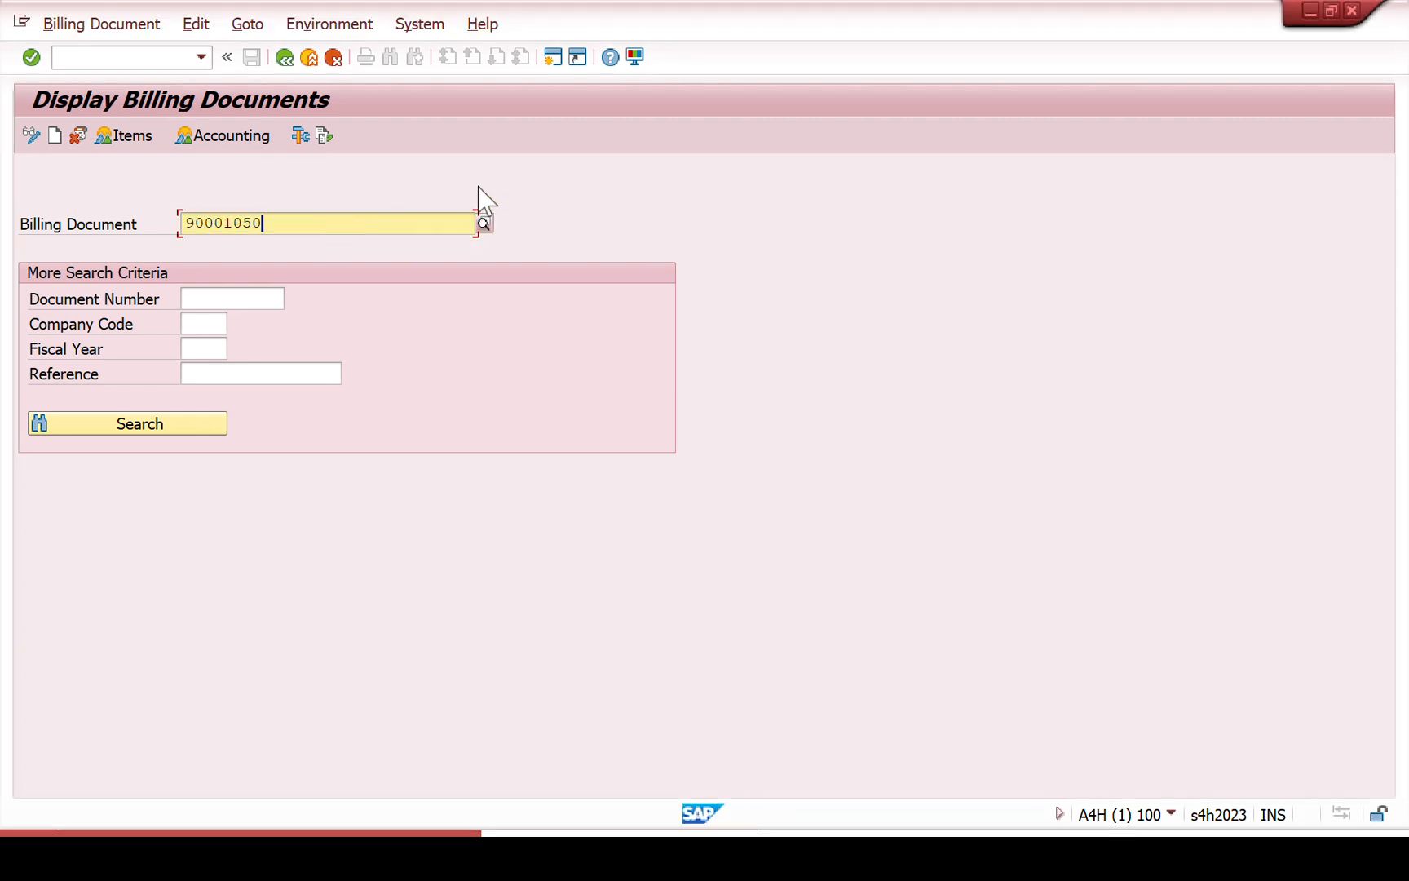
{"action": "key", "text": "alt+Tab"}
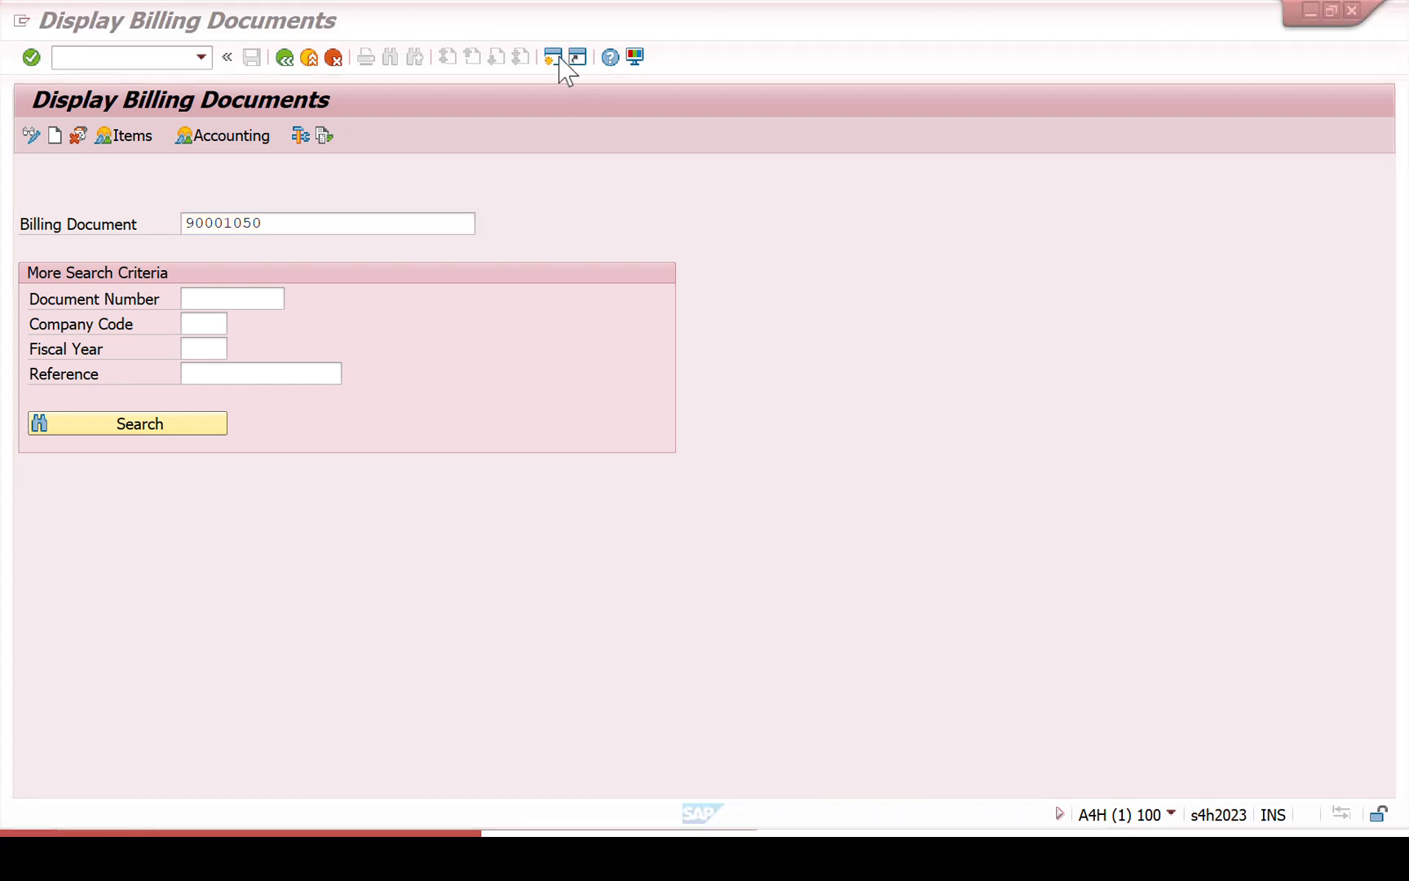
{"action": "key", "text": "alt+Tab"}
{"action": "left_click", "coordinate": [411, 417]}
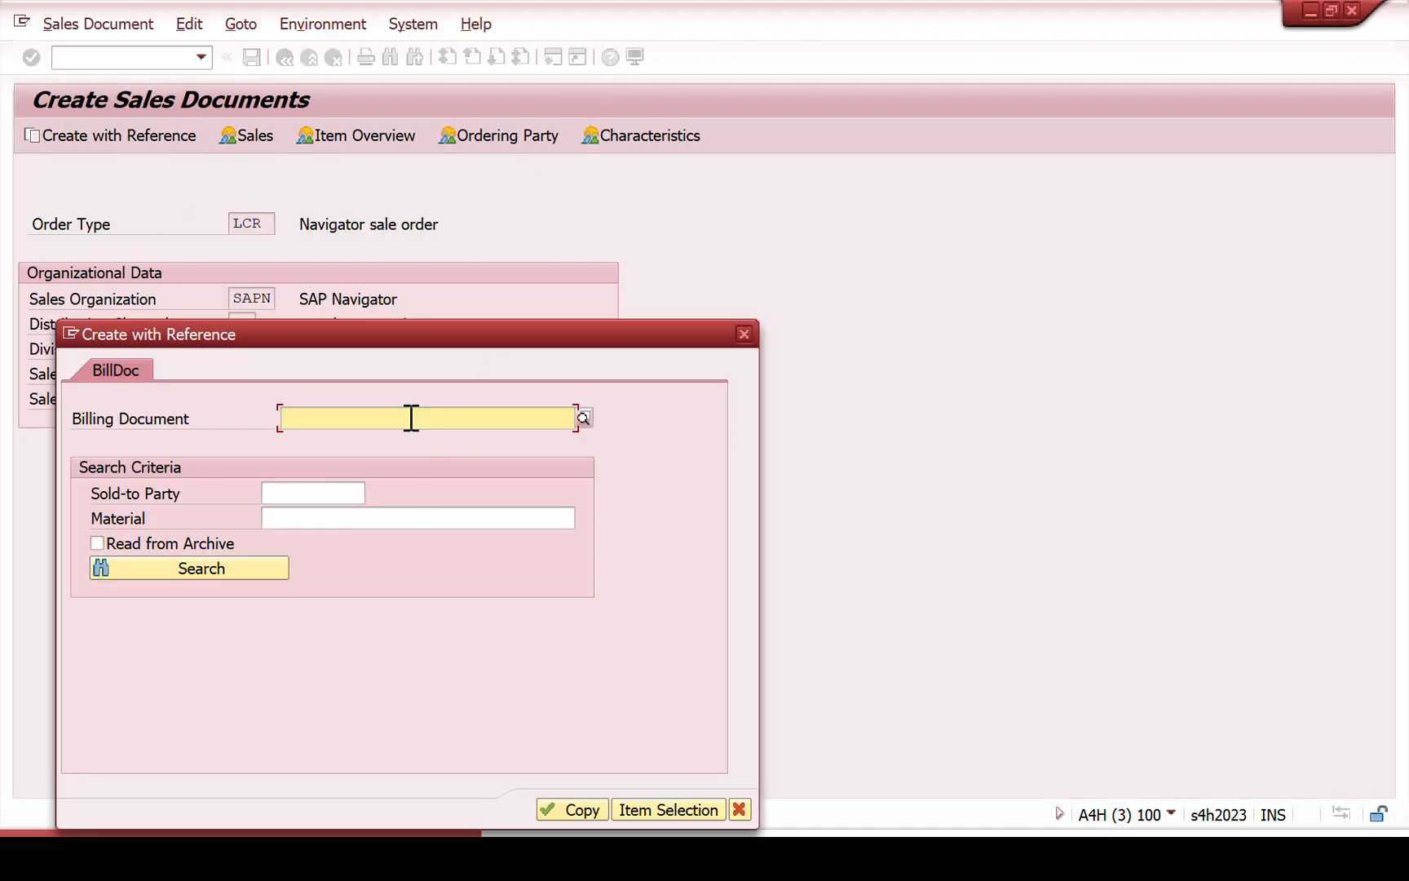
{"action": "type", "text": "90001050"}
{"action": "key", "text": "Return"}
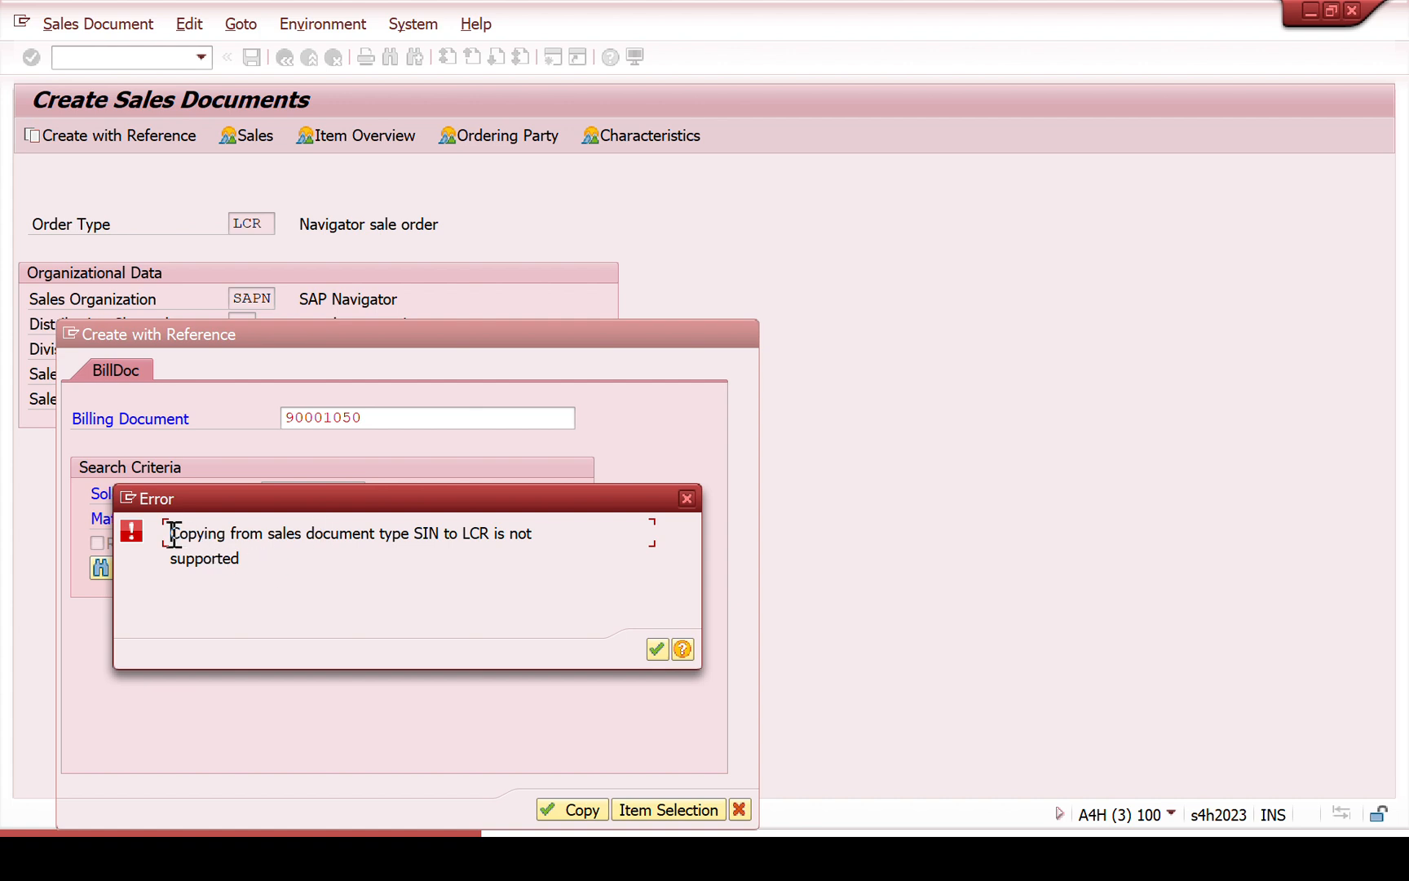
- Examine the error about copying between the document types, dismiss it and cancel the create-with-reference dialog
{"action": "left_click_drag", "start_coordinate": [172, 531], "coordinate": [280, 564]}
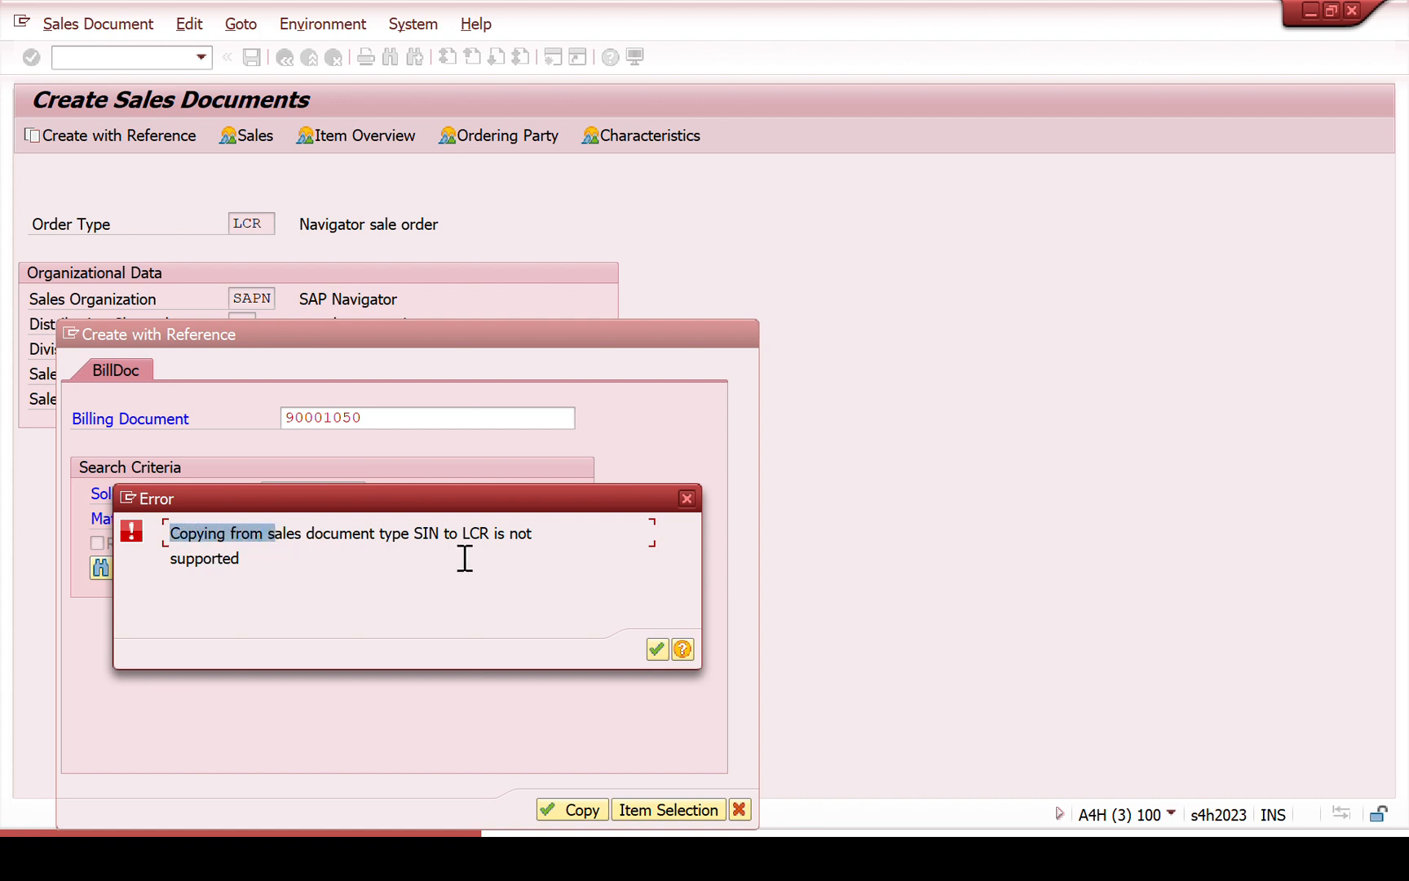
{"action": "left_click_drag", "start_coordinate": [440, 534], "coordinate": [409, 535]}
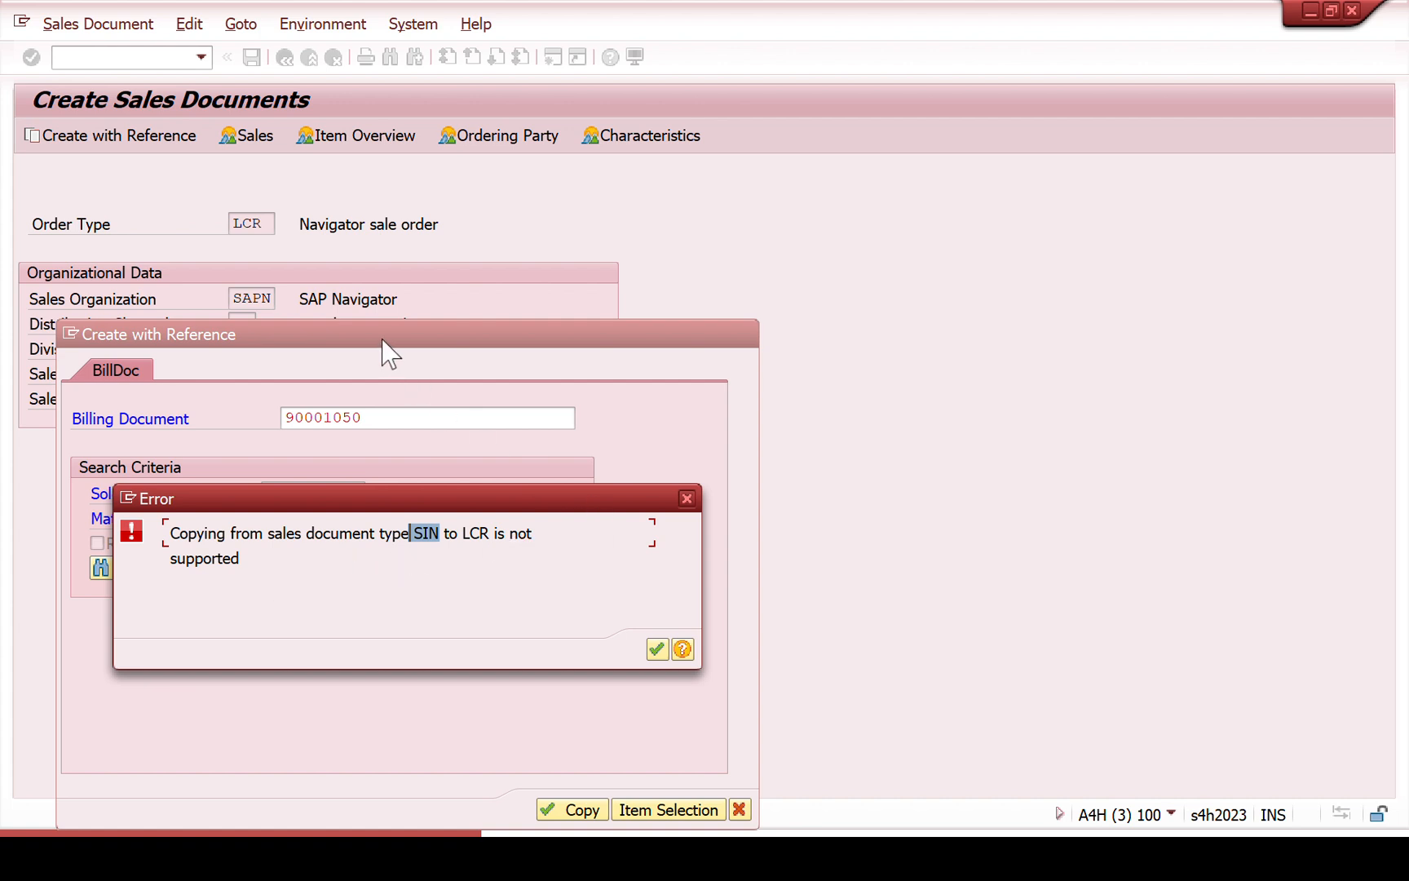
{"action": "left_click", "coordinate": [687, 499]}
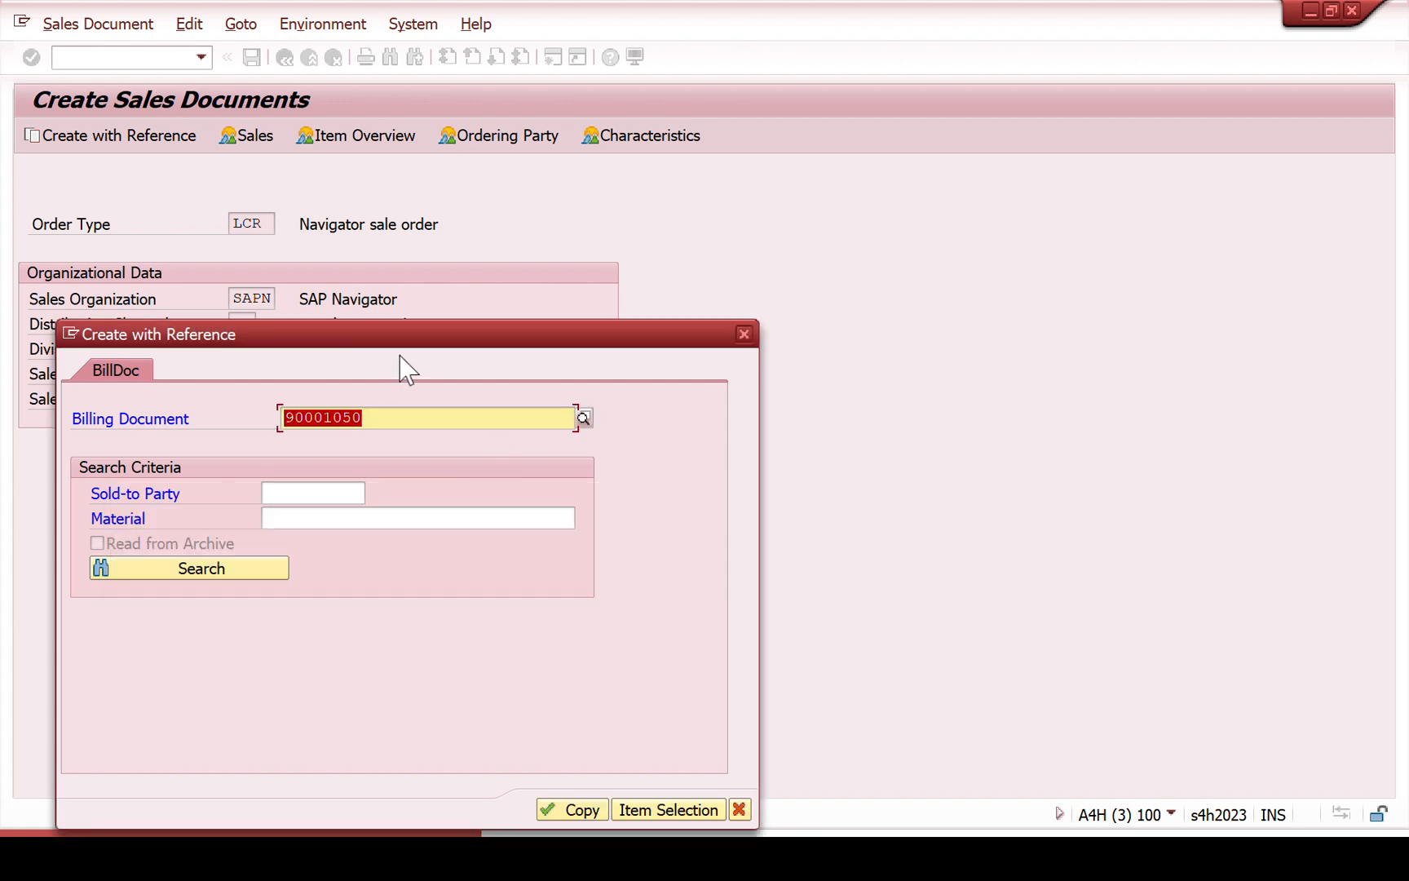
{"action": "left_click_drag", "start_coordinate": [398, 342], "coordinate": [728, 317]}
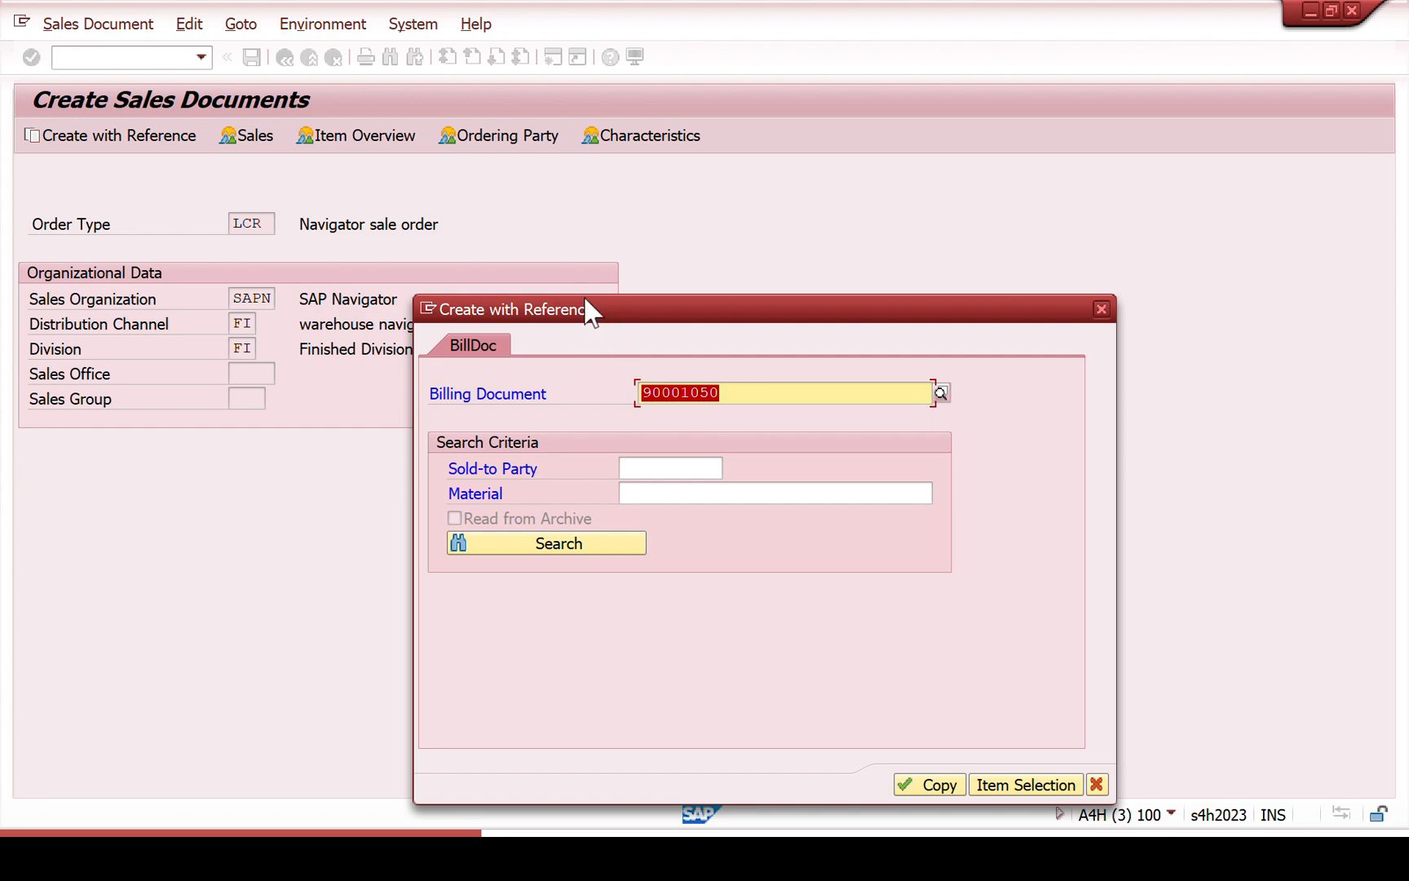
{"action": "left_click_drag", "start_coordinate": [590, 310], "coordinate": [449, 241]}
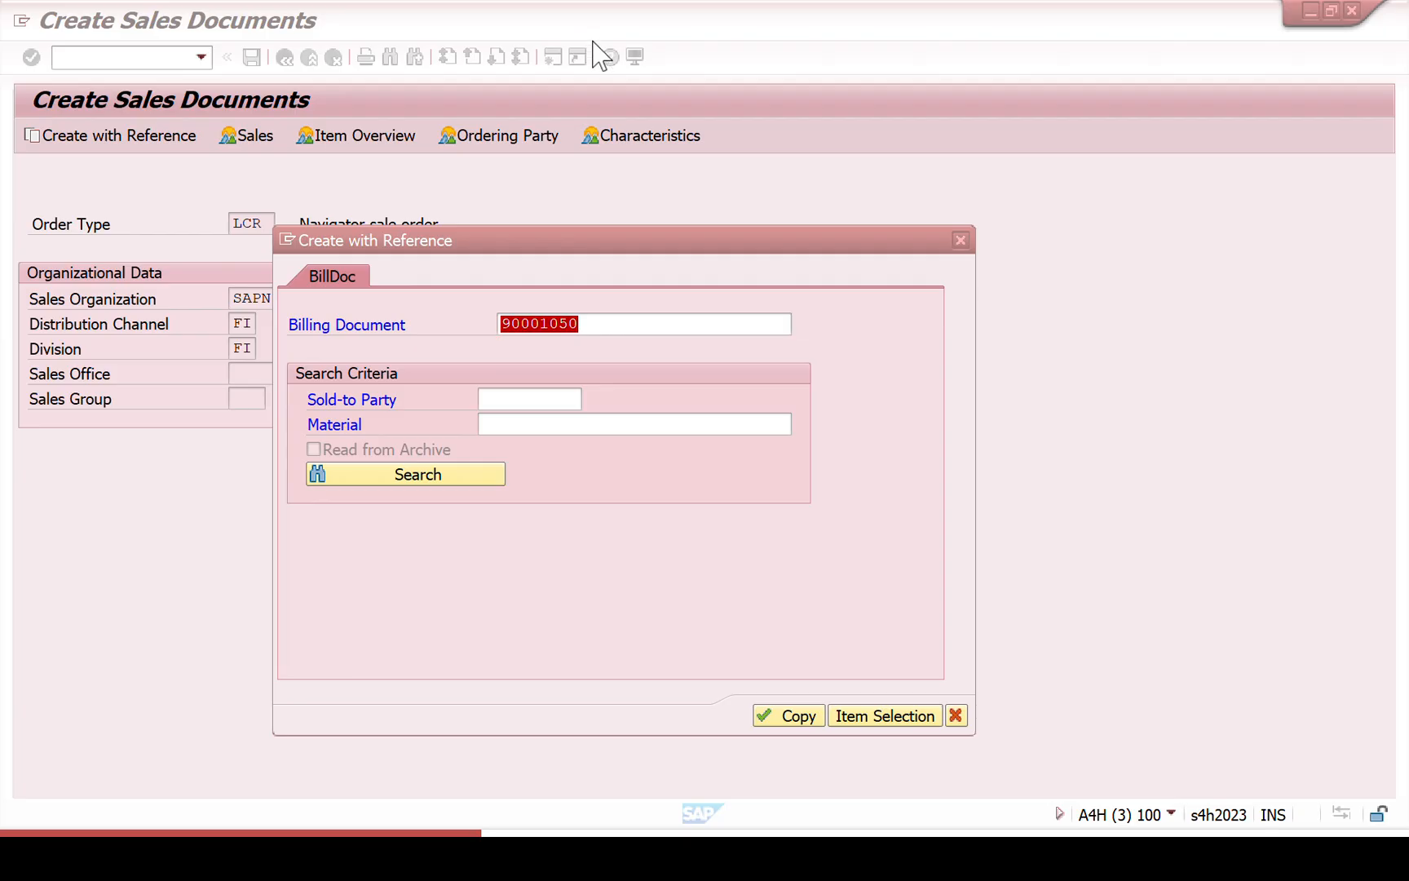
{"action": "left_click", "coordinate": [961, 239]}
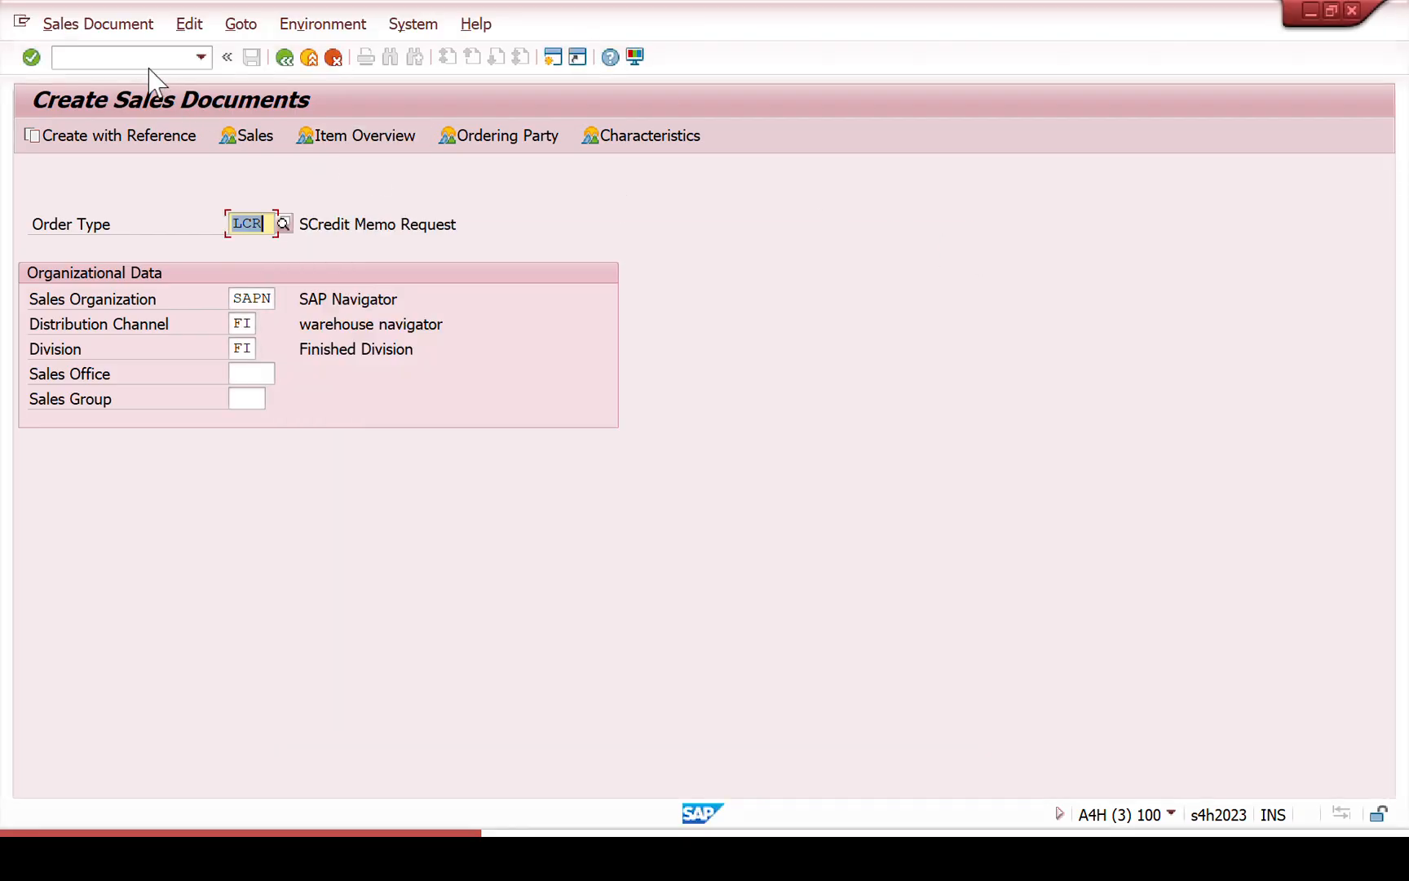
- Leave sales document creation and open the header overview of copying control from billing types to sales document types
{"action": "left_click", "coordinate": [142, 56]}
{"action": "key", "text": "Return"}
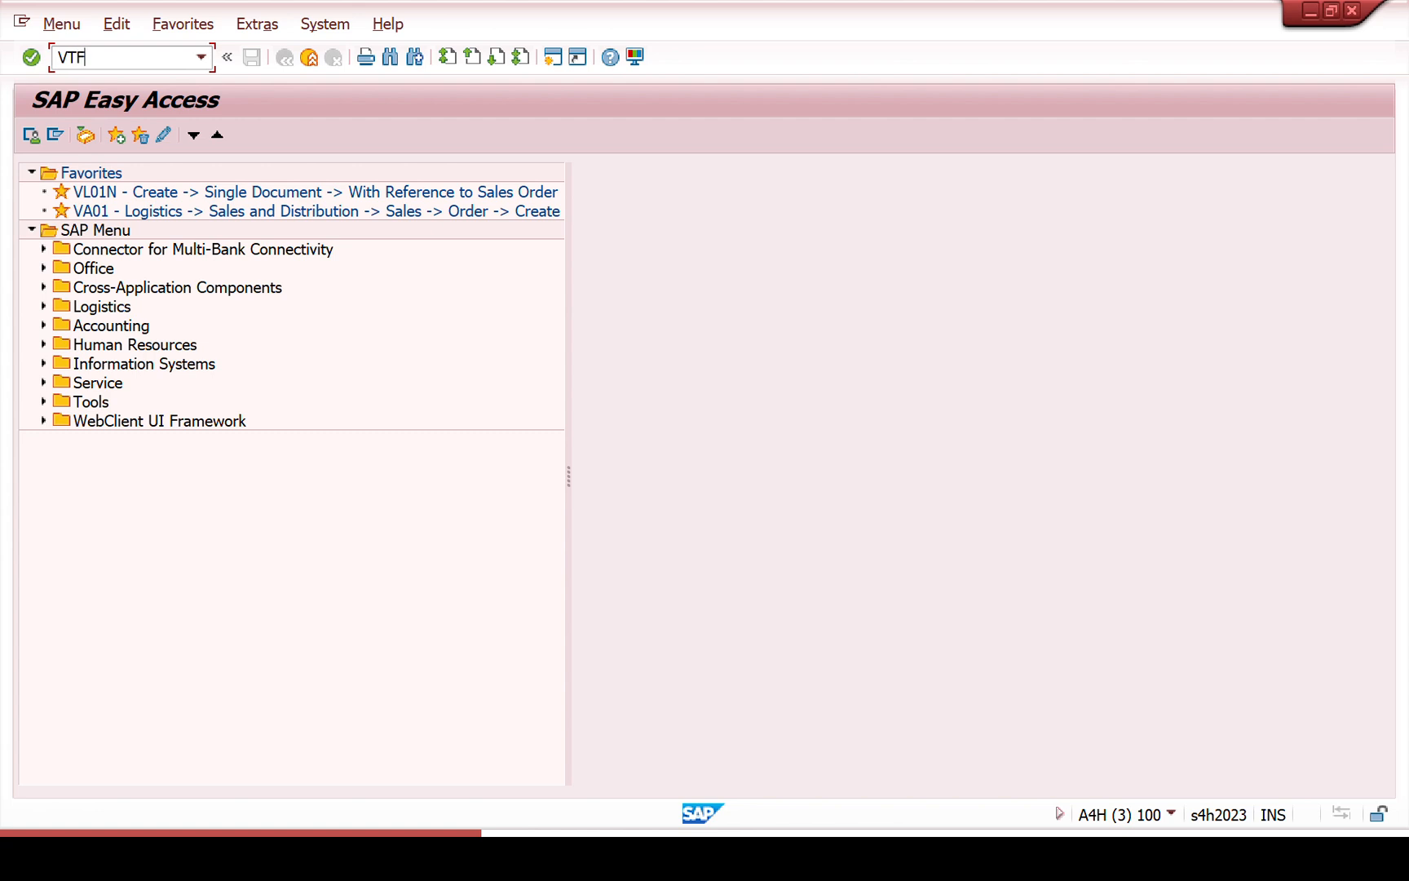
{"action": "key", "text": "Return"}
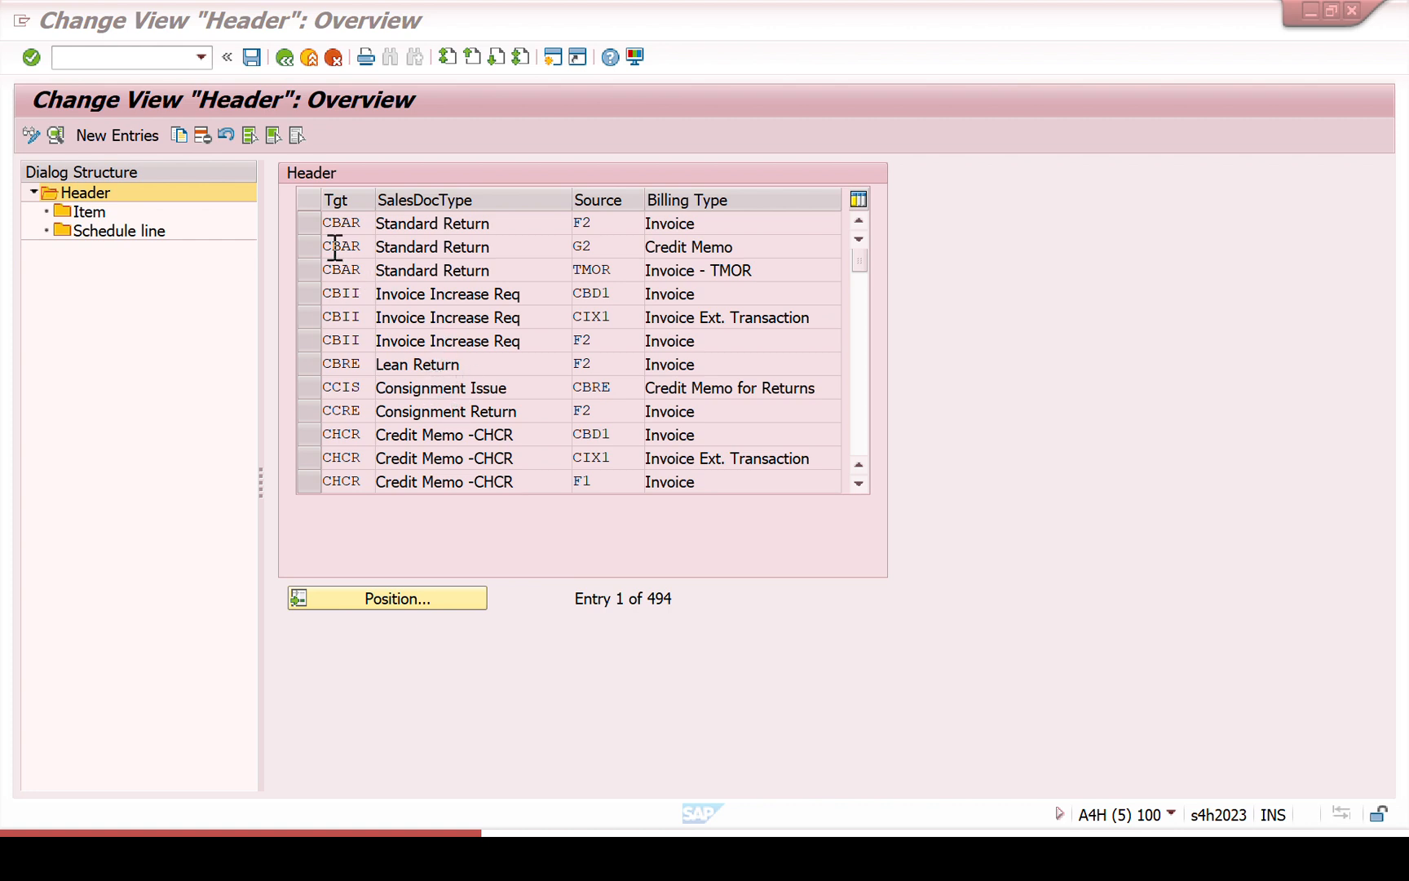
{"action": "left_click", "coordinate": [620, 221]}
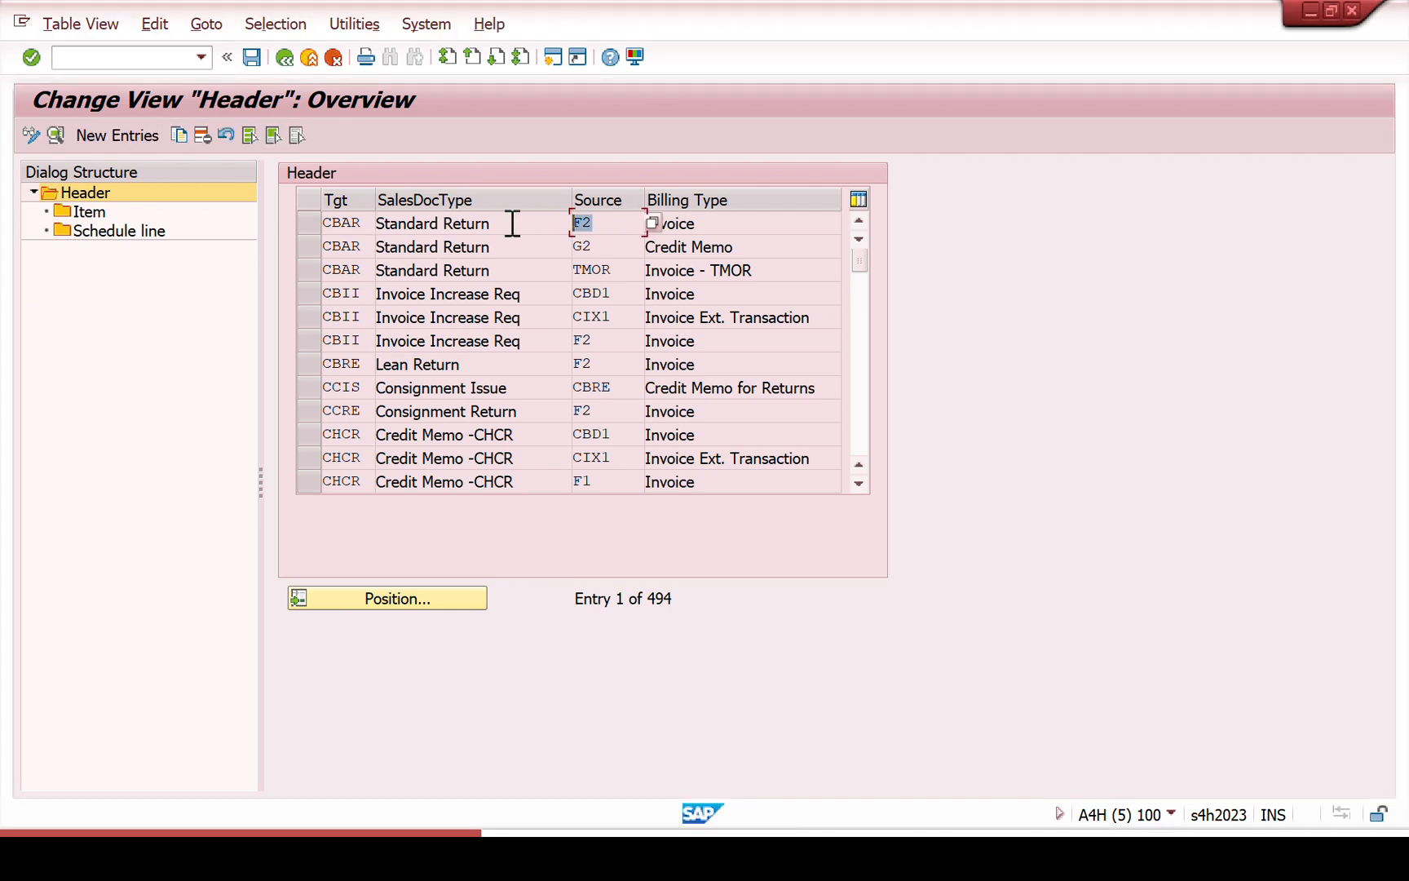
- Position the copying control header list at sales document type CR with billing type F2
{"action": "left_click", "coordinate": [423, 603]}
{"action": "type", "text": "C"}
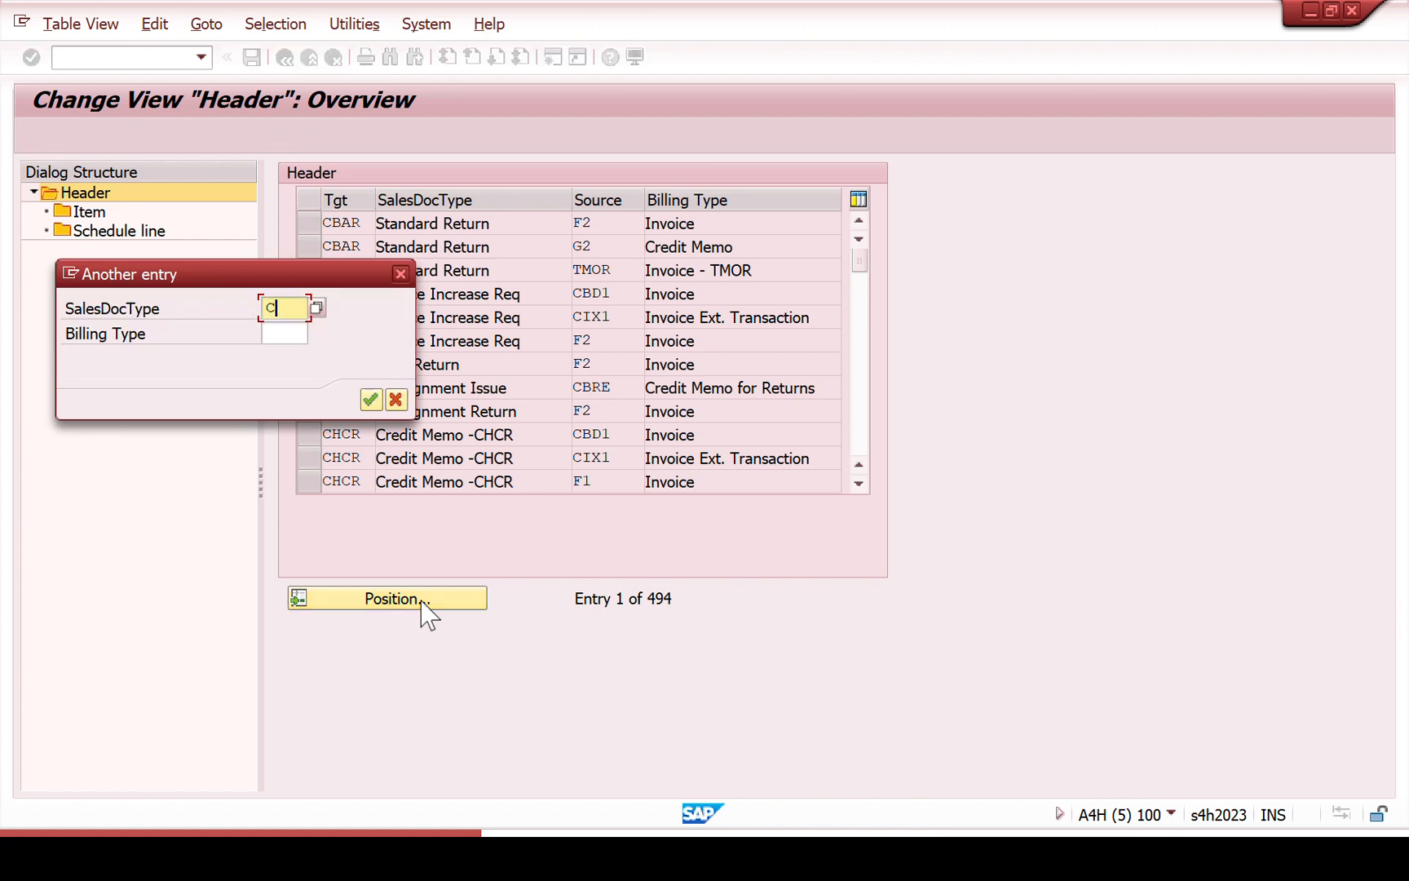
{"action": "type", "text": "R"}
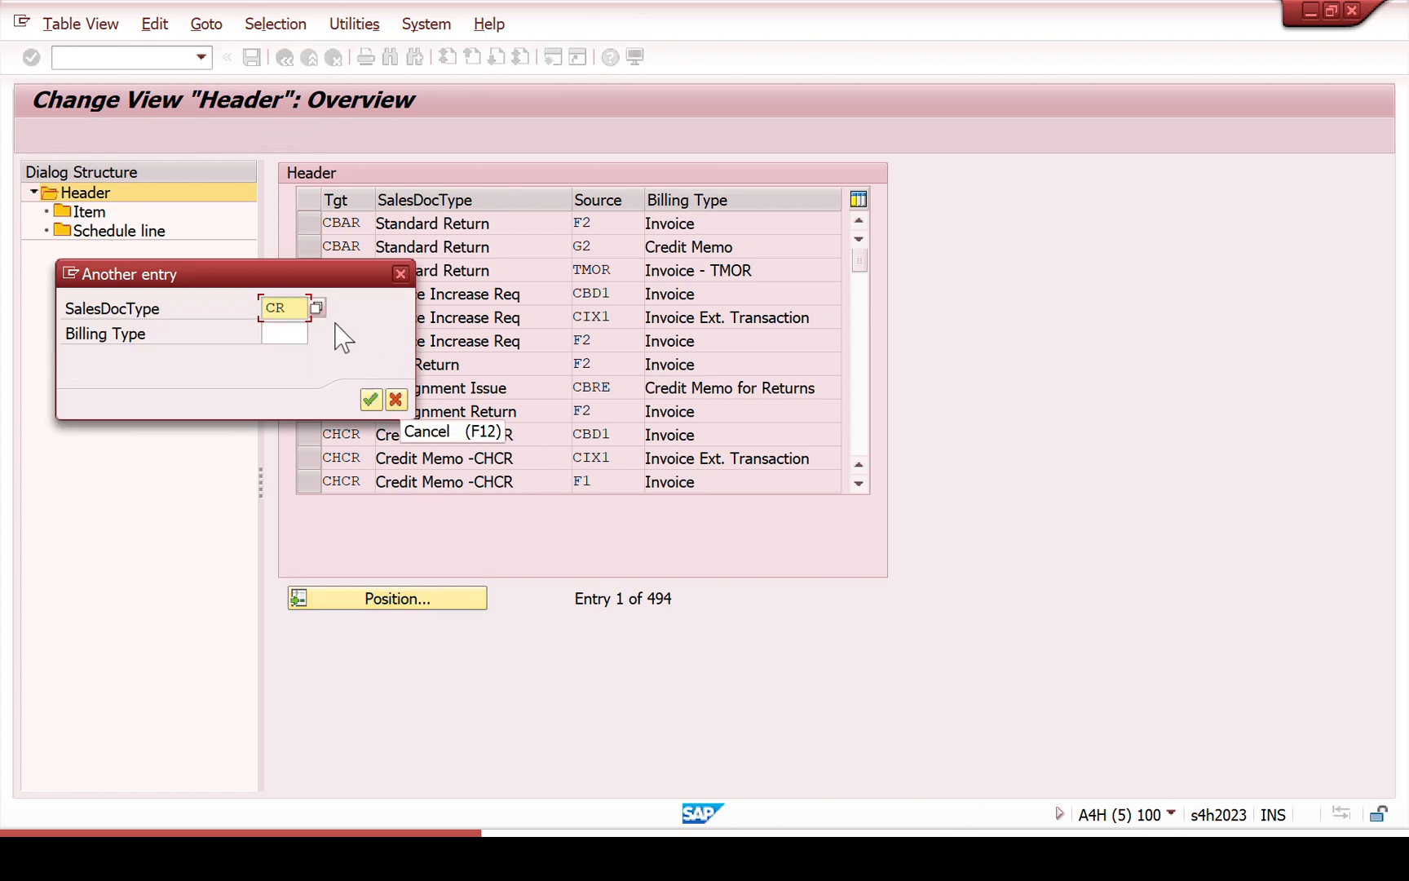
{"action": "left_click", "coordinate": [280, 332]}
{"action": "type", "text": "F"}
{"action": "key", "text": "Return"}
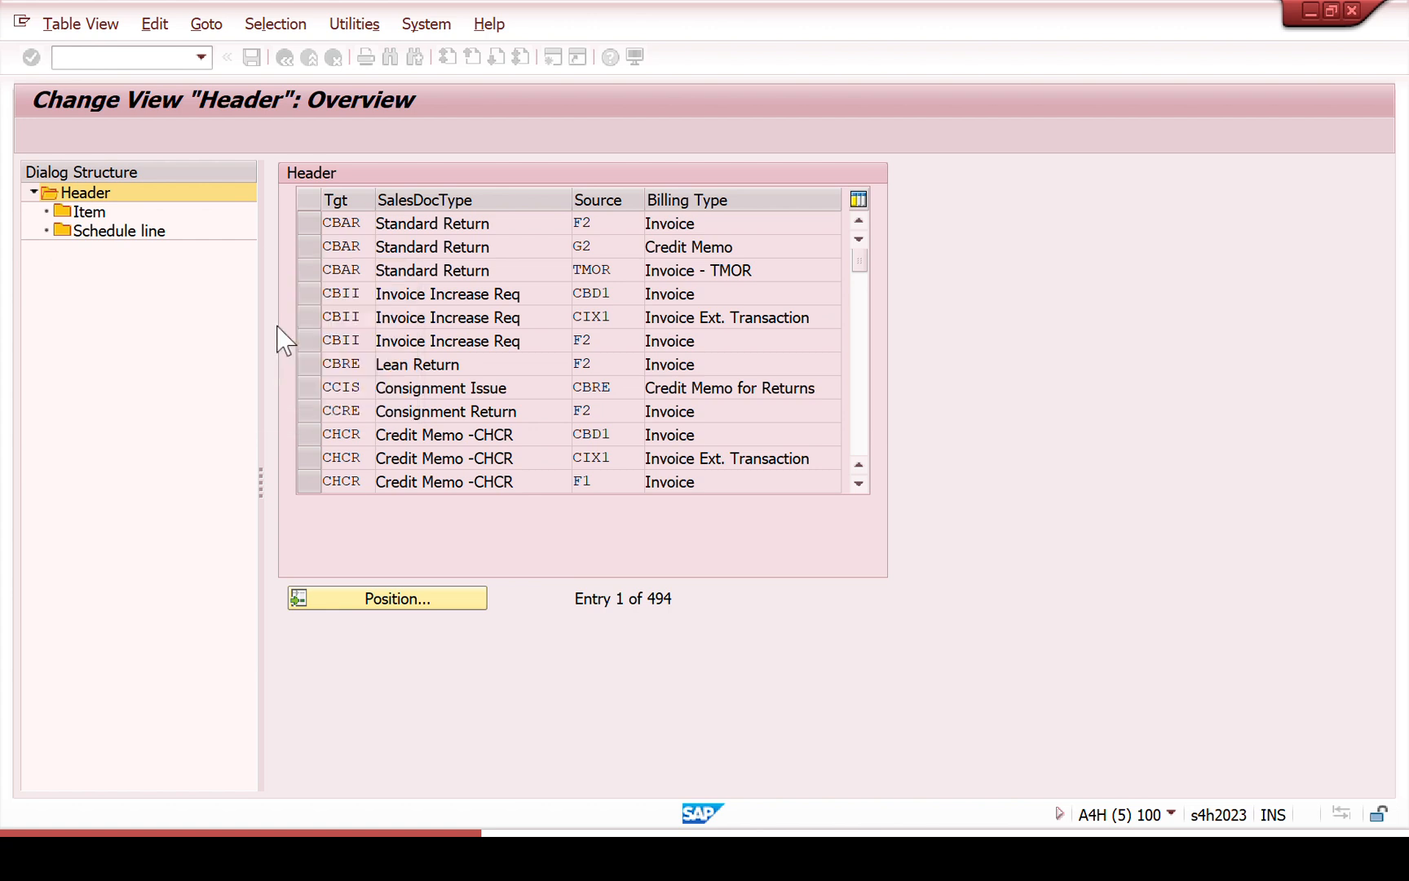
- Start a copy of the CR entry with source F2 and set its target sales document type to LCR
{"action": "left_click", "coordinate": [311, 229]}
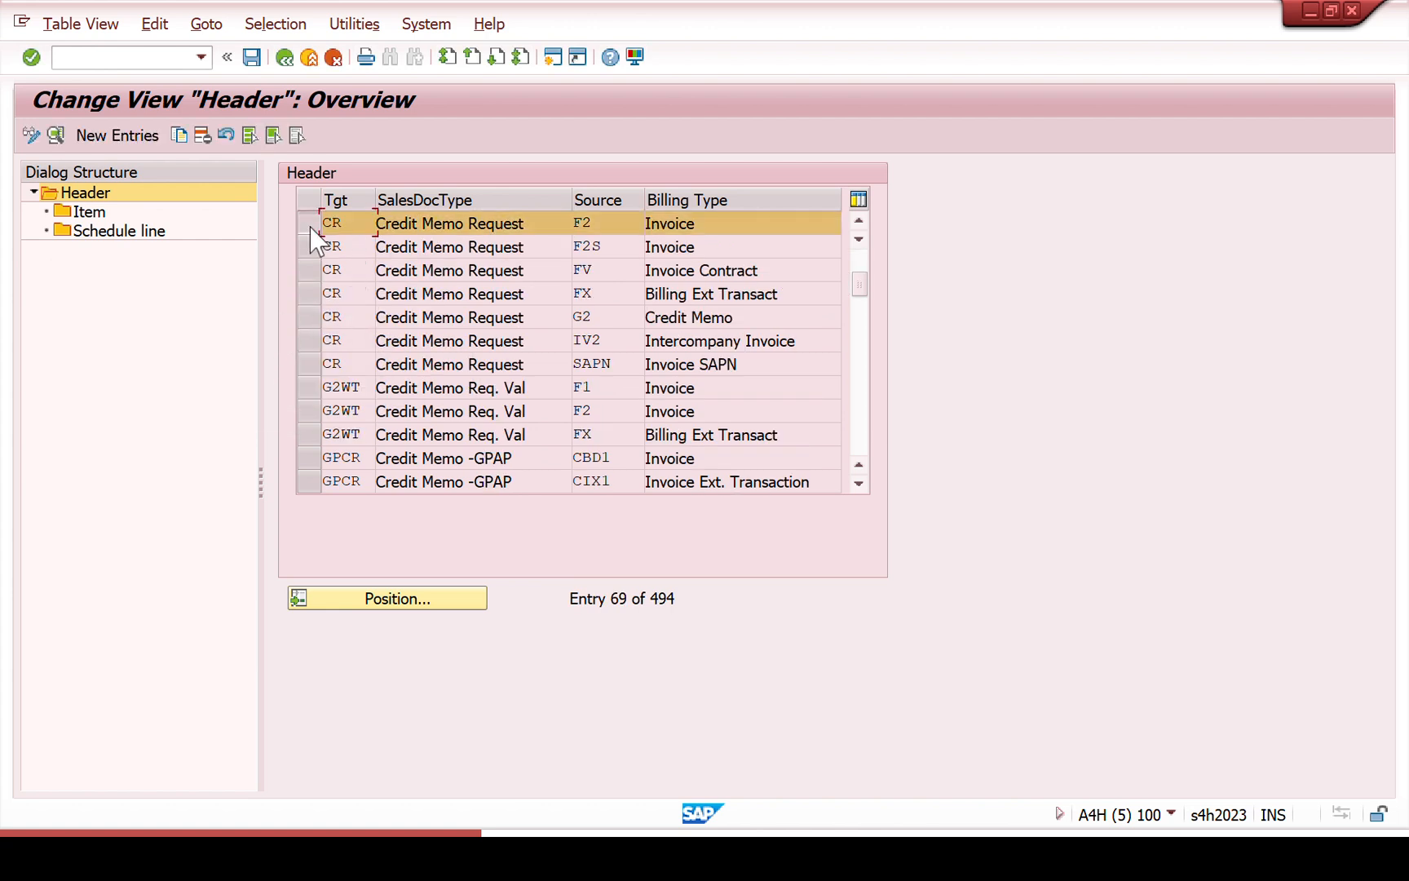
{"action": "left_click", "coordinate": [179, 136]}
{"action": "left_click", "coordinate": [246, 198]}
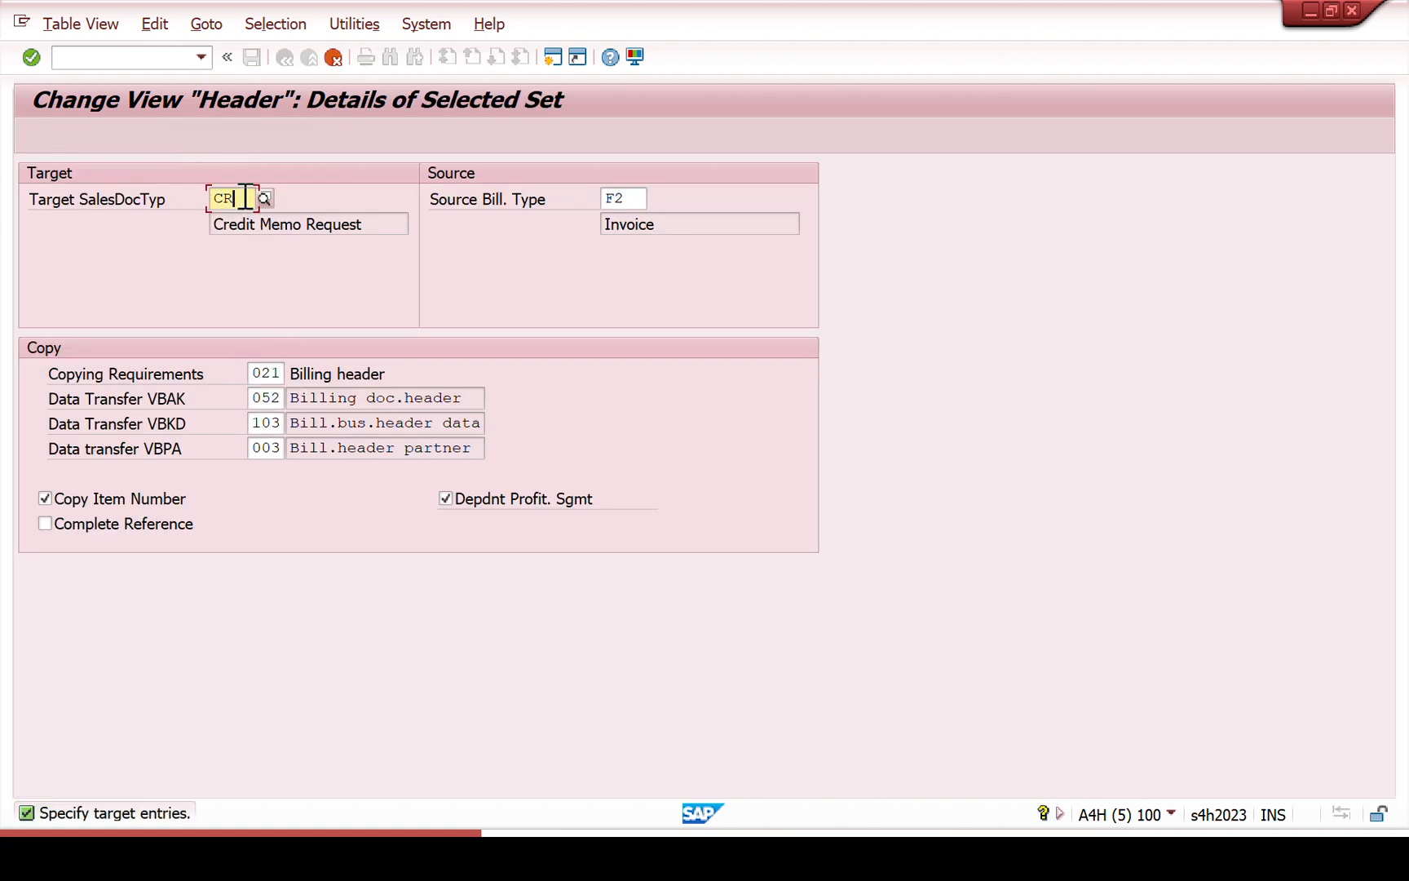
{"action": "key", "text": "BackSpace"}
{"action": "key", "text": "BackSpace"}
{"action": "type", "text": "LCR"}
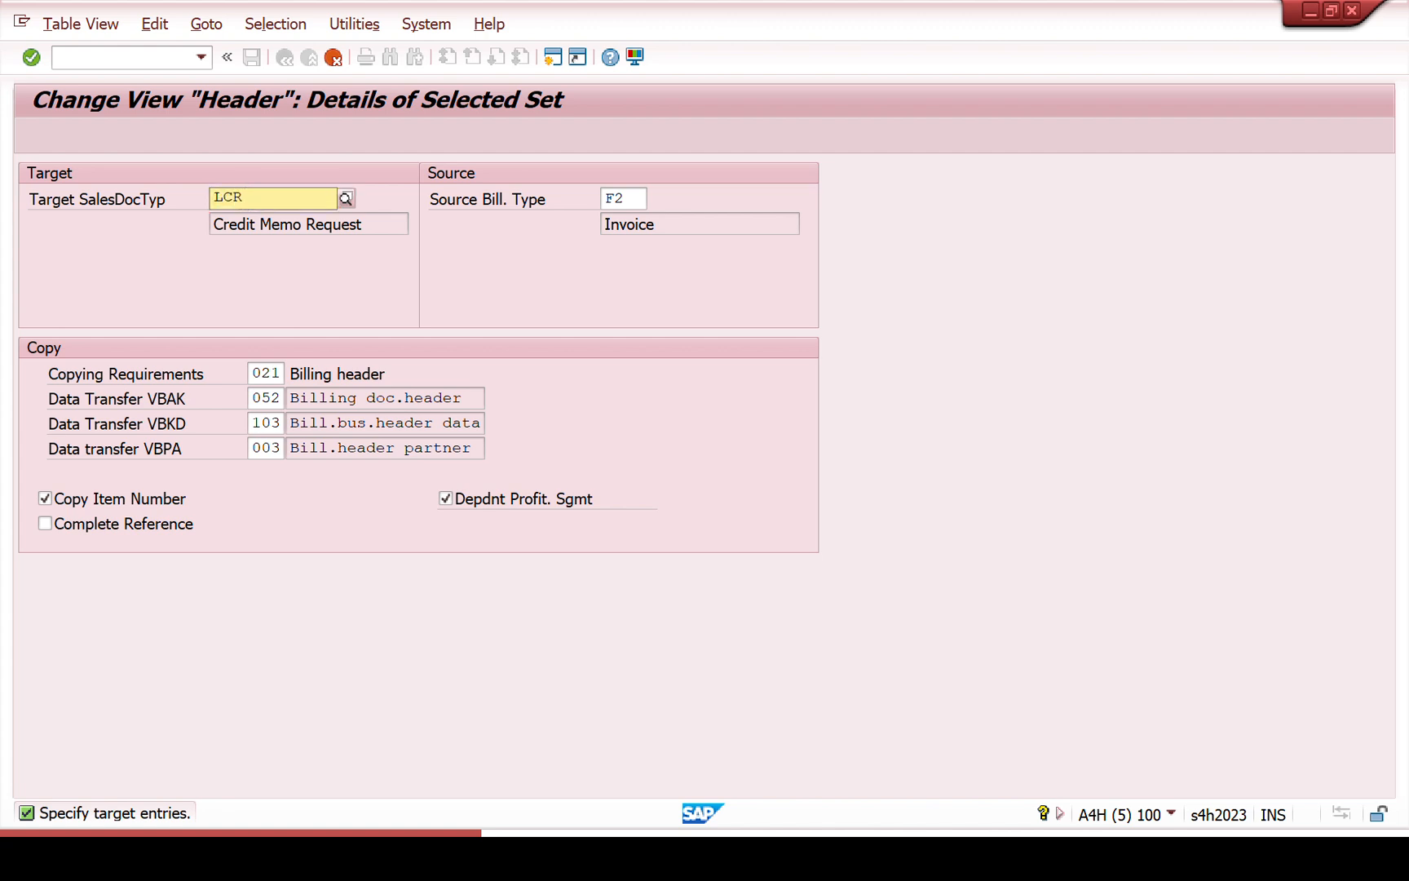
{"action": "left_click", "coordinate": [253, 239]}
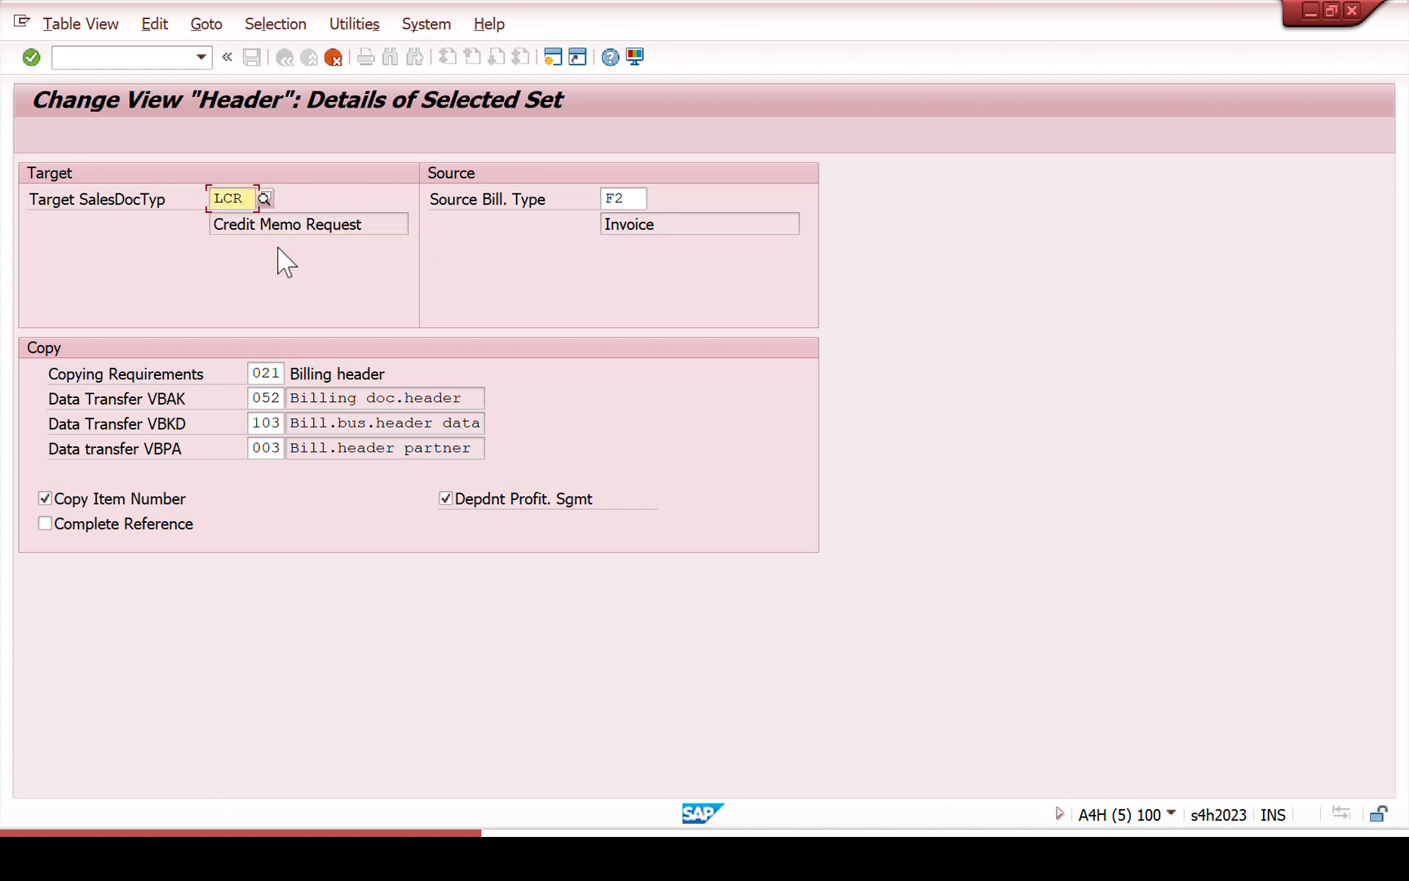
- Set the source billing type to SIN and copy the entry together with all its dependent entries
{"action": "double_click", "coordinate": [629, 198]}
{"action": "type", "text": "SIN"}
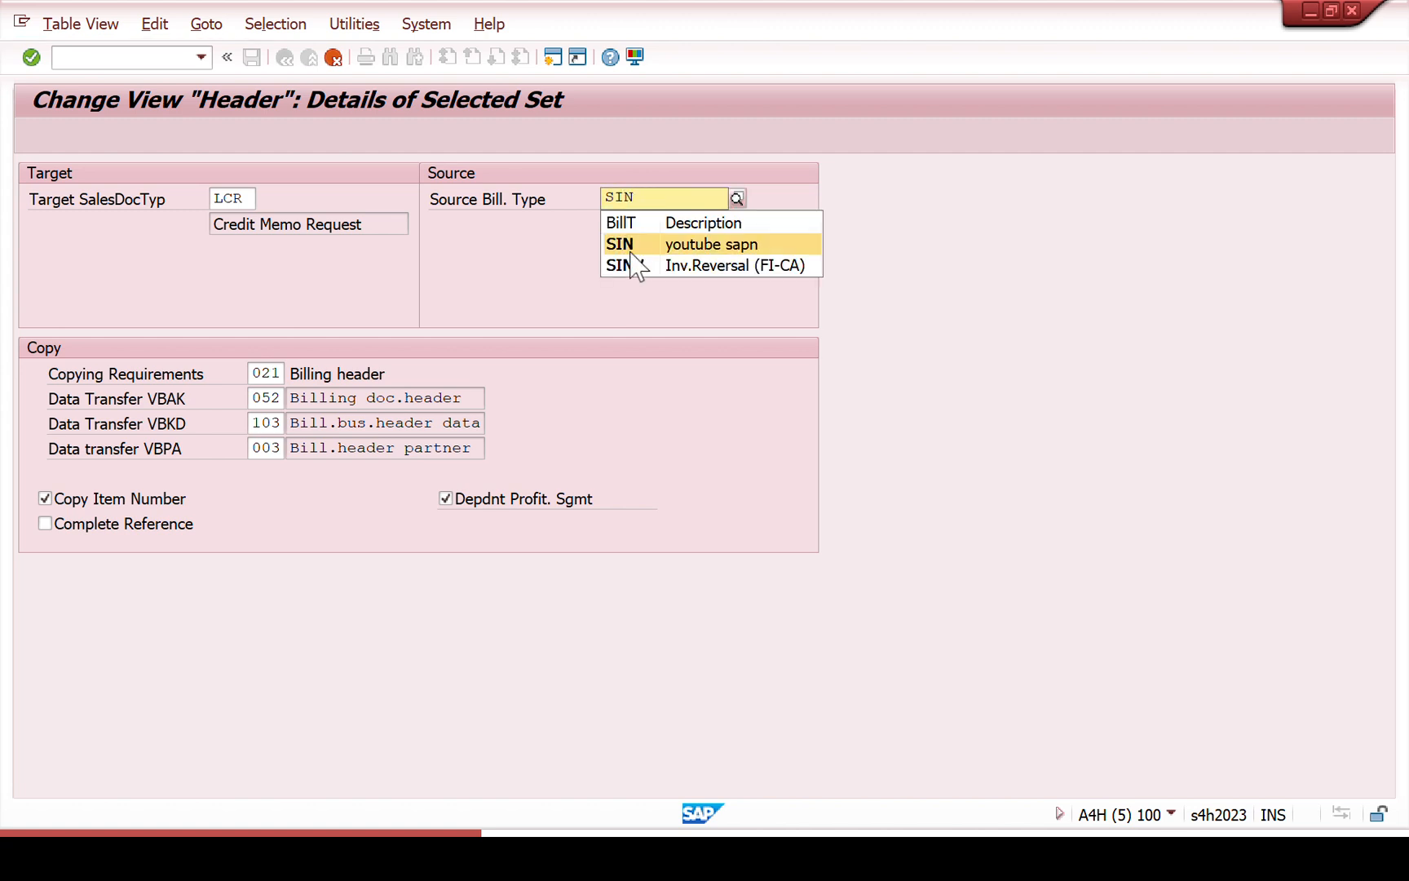
{"action": "left_click", "coordinate": [628, 247]}
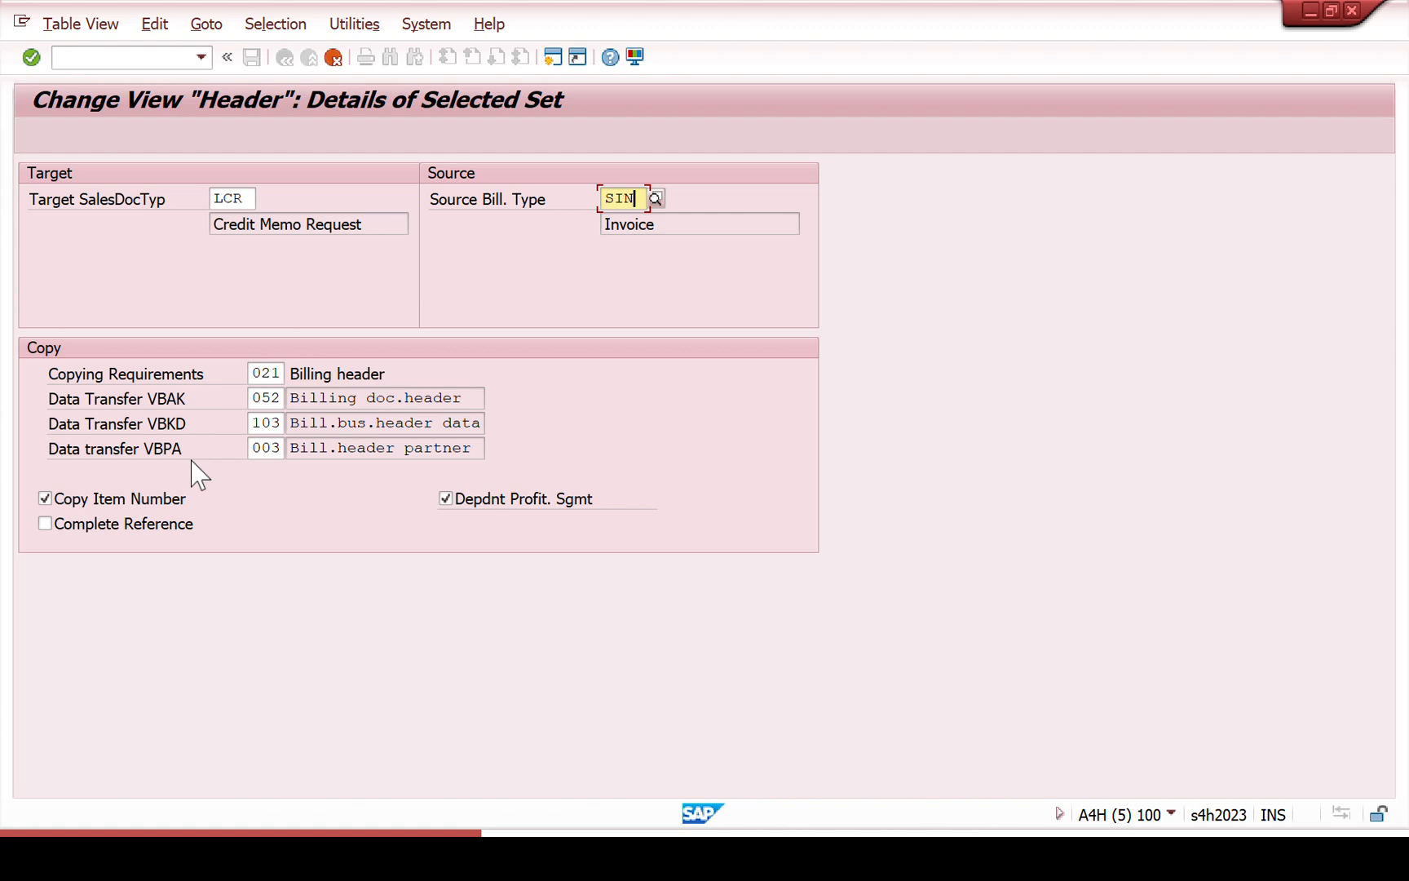
{"action": "key", "text": "Return"}
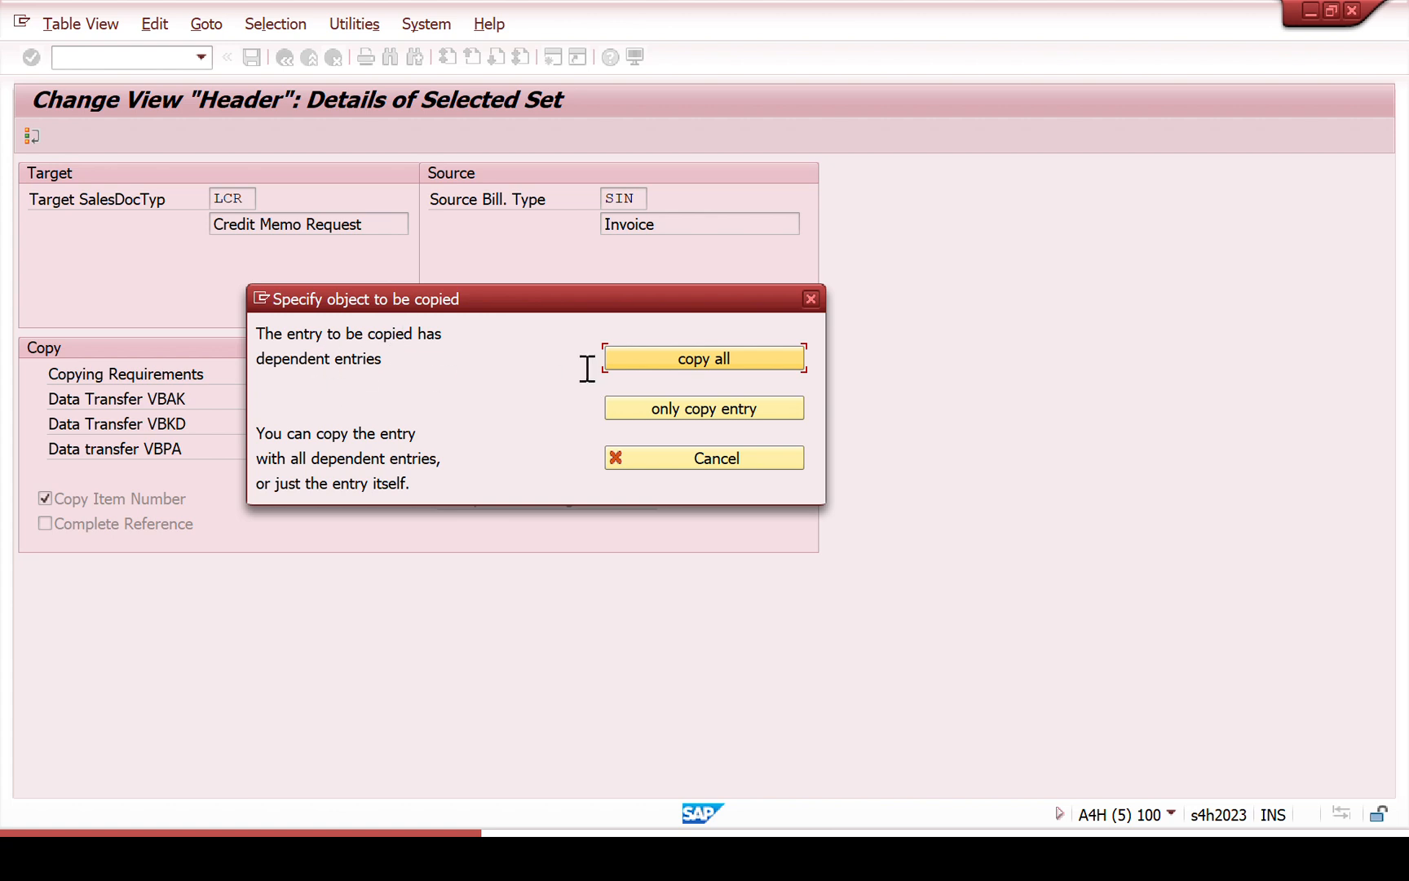
{"action": "left_click", "coordinate": [705, 362]}
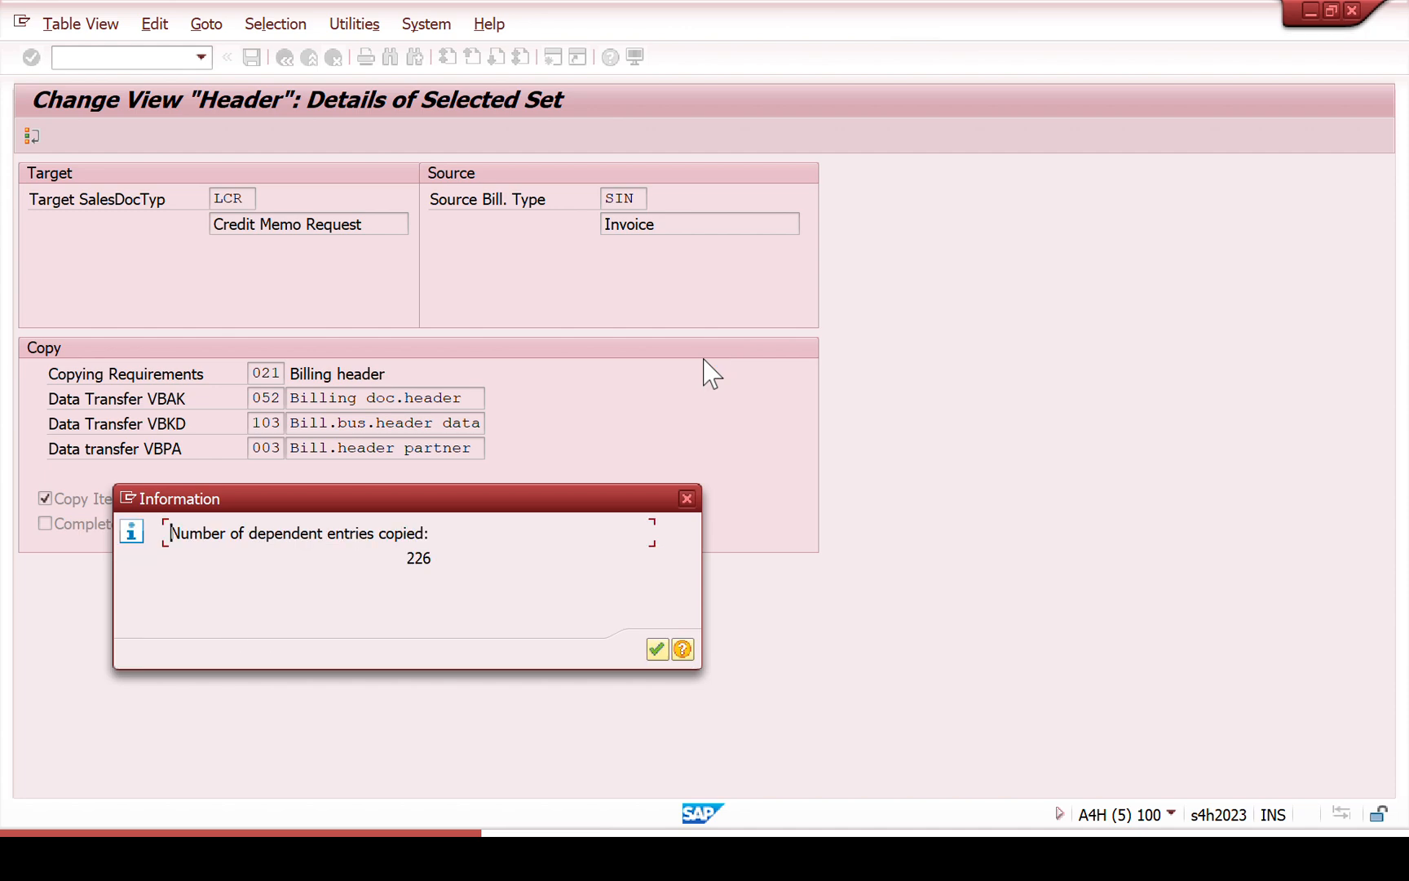
{"action": "key", "text": "Return"}
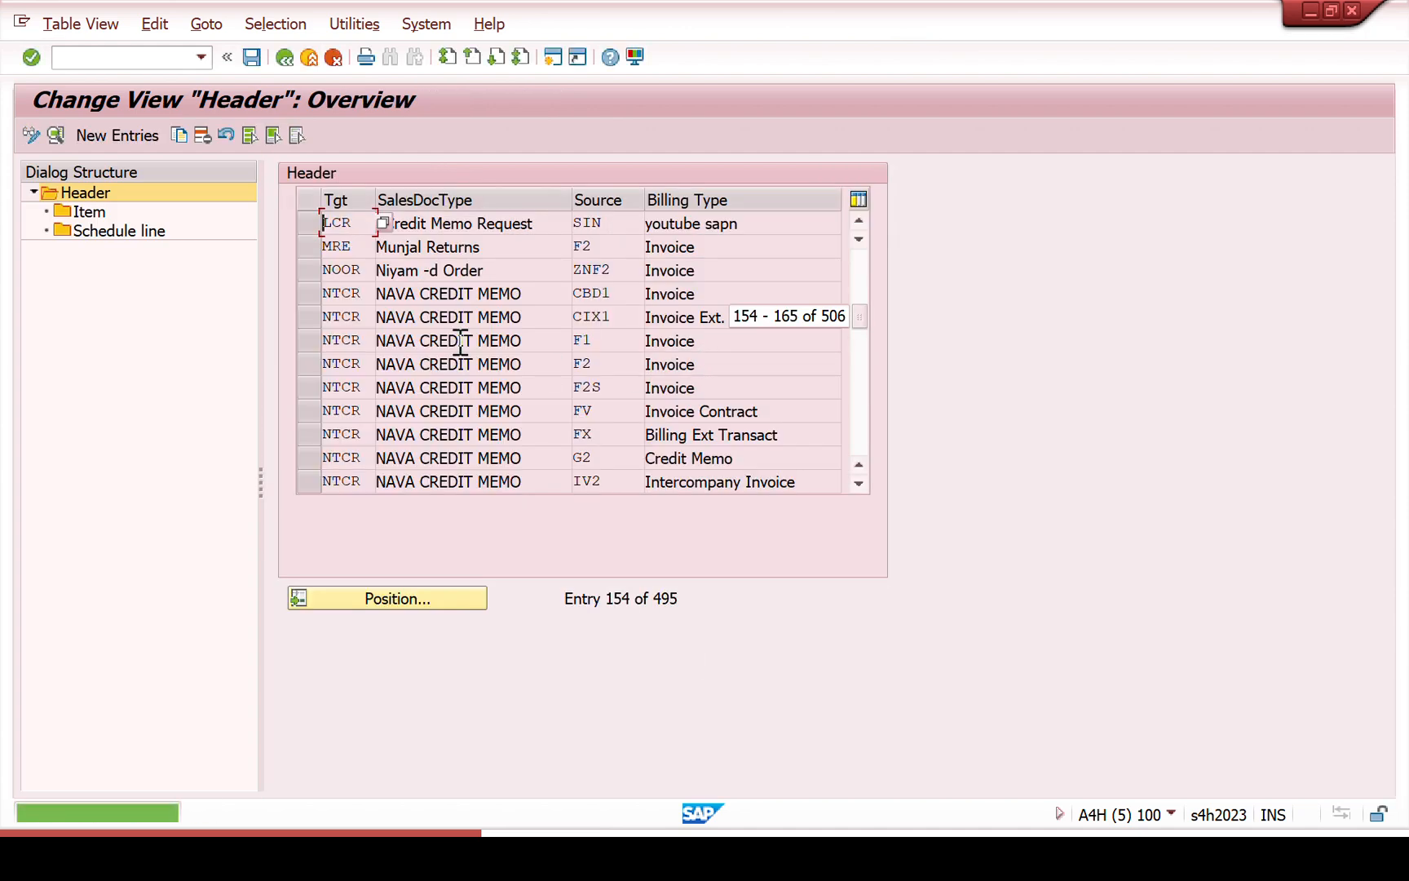
- Display the header details of the LCR entry with source SIN and open its item category overview
{"action": "left_click", "coordinate": [302, 223]}
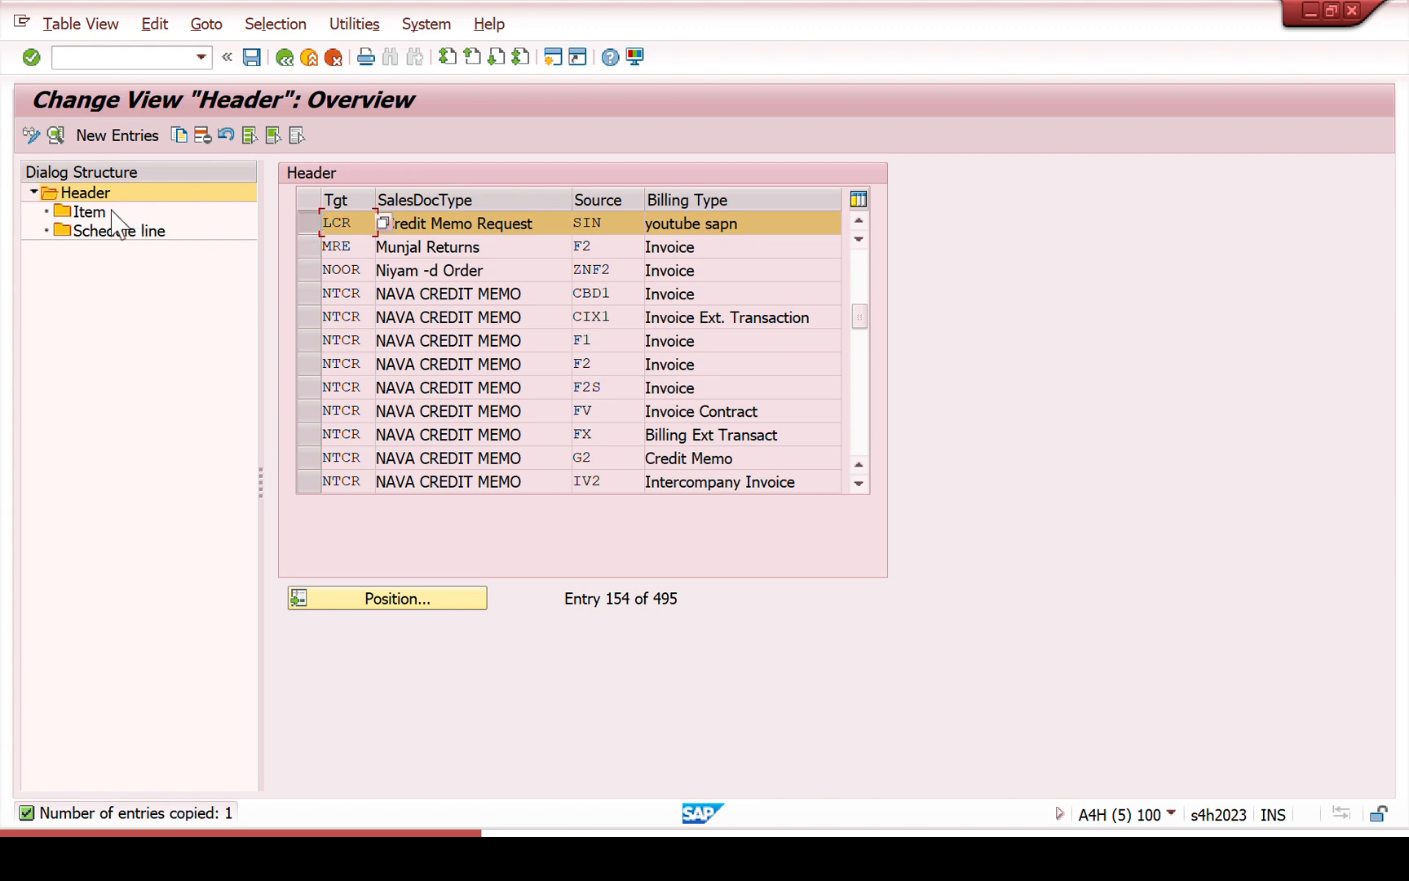
{"action": "left_click", "coordinate": [54, 134]}
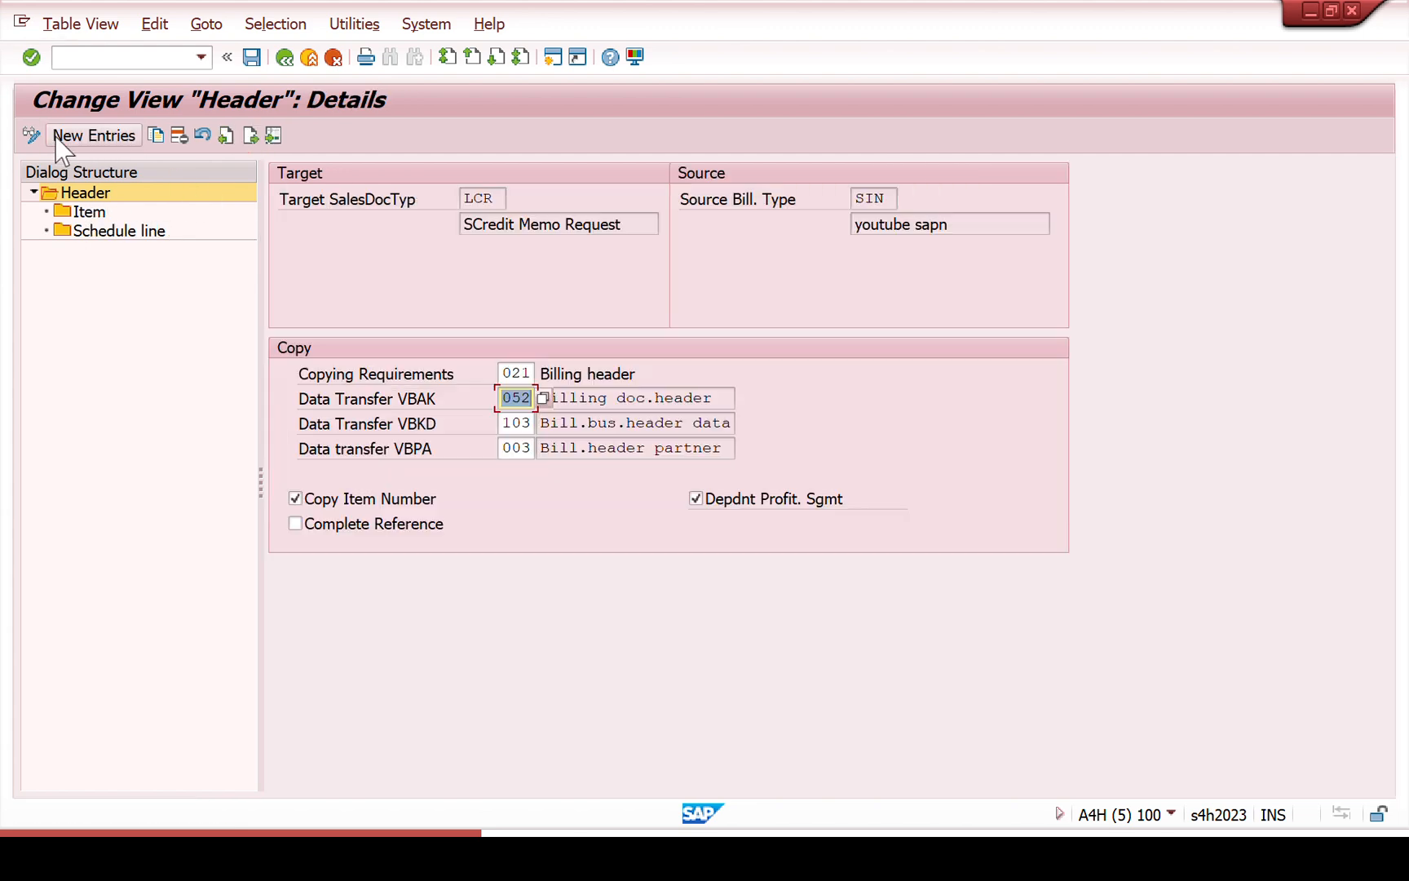
{"action": "left_click", "coordinate": [88, 213]}
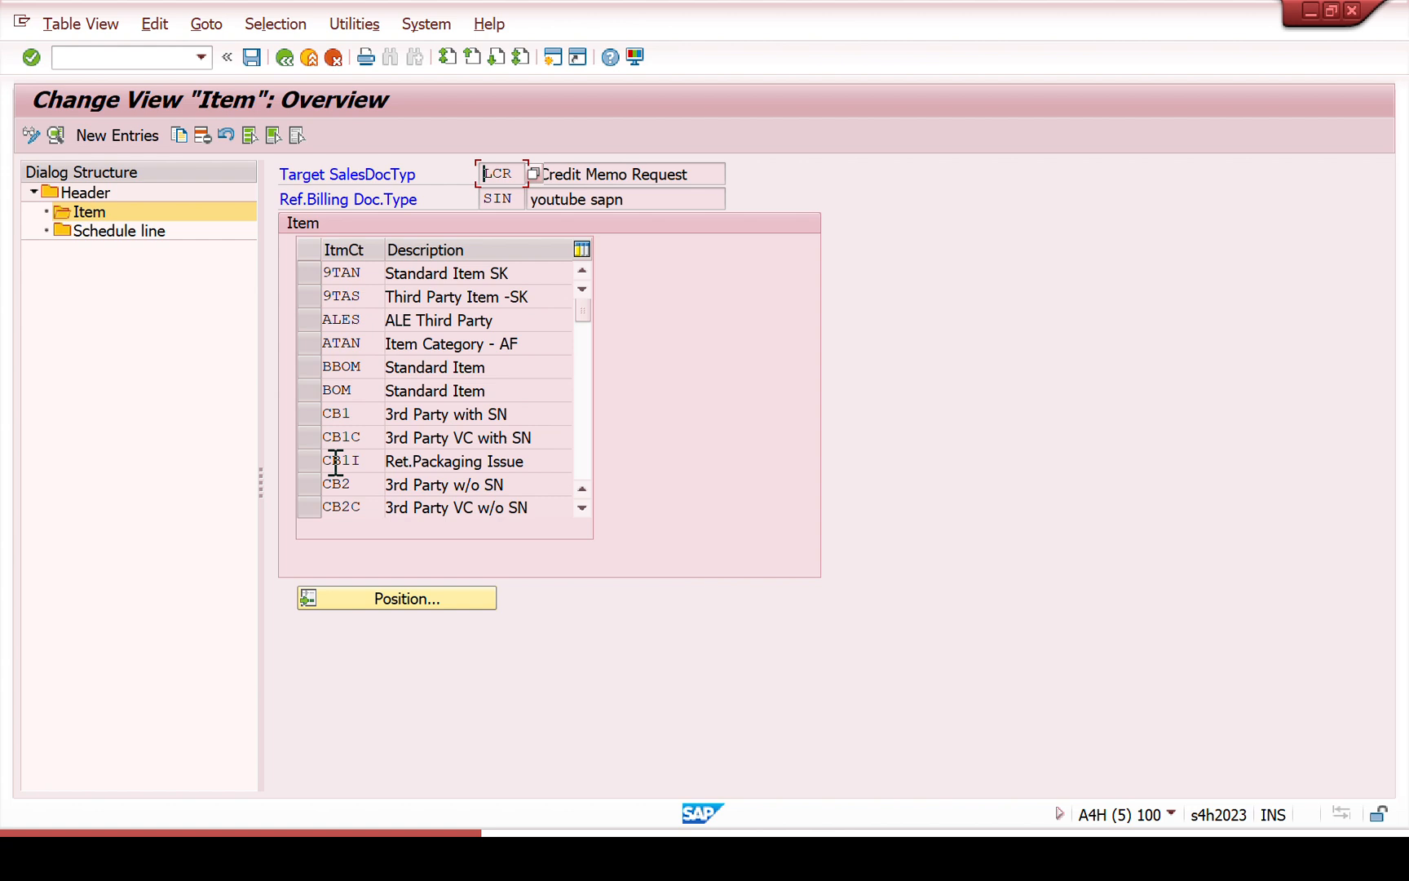
{"action": "left_click", "coordinate": [326, 344]}
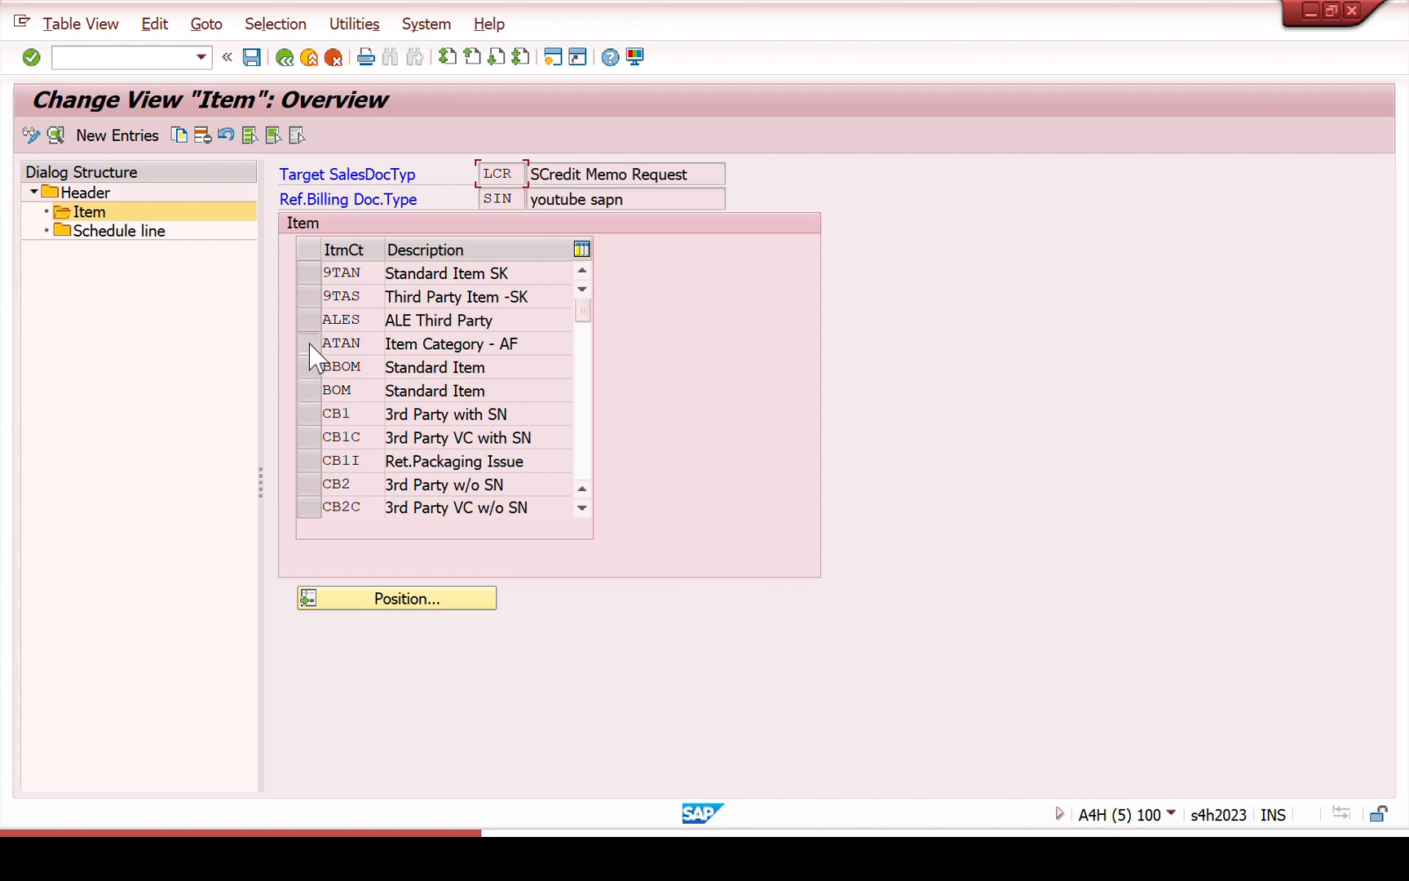
- Review the copying control details of item category ATAN for LCR from SIN, and check the schedule line overview
{"action": "left_click", "coordinate": [56, 135]}
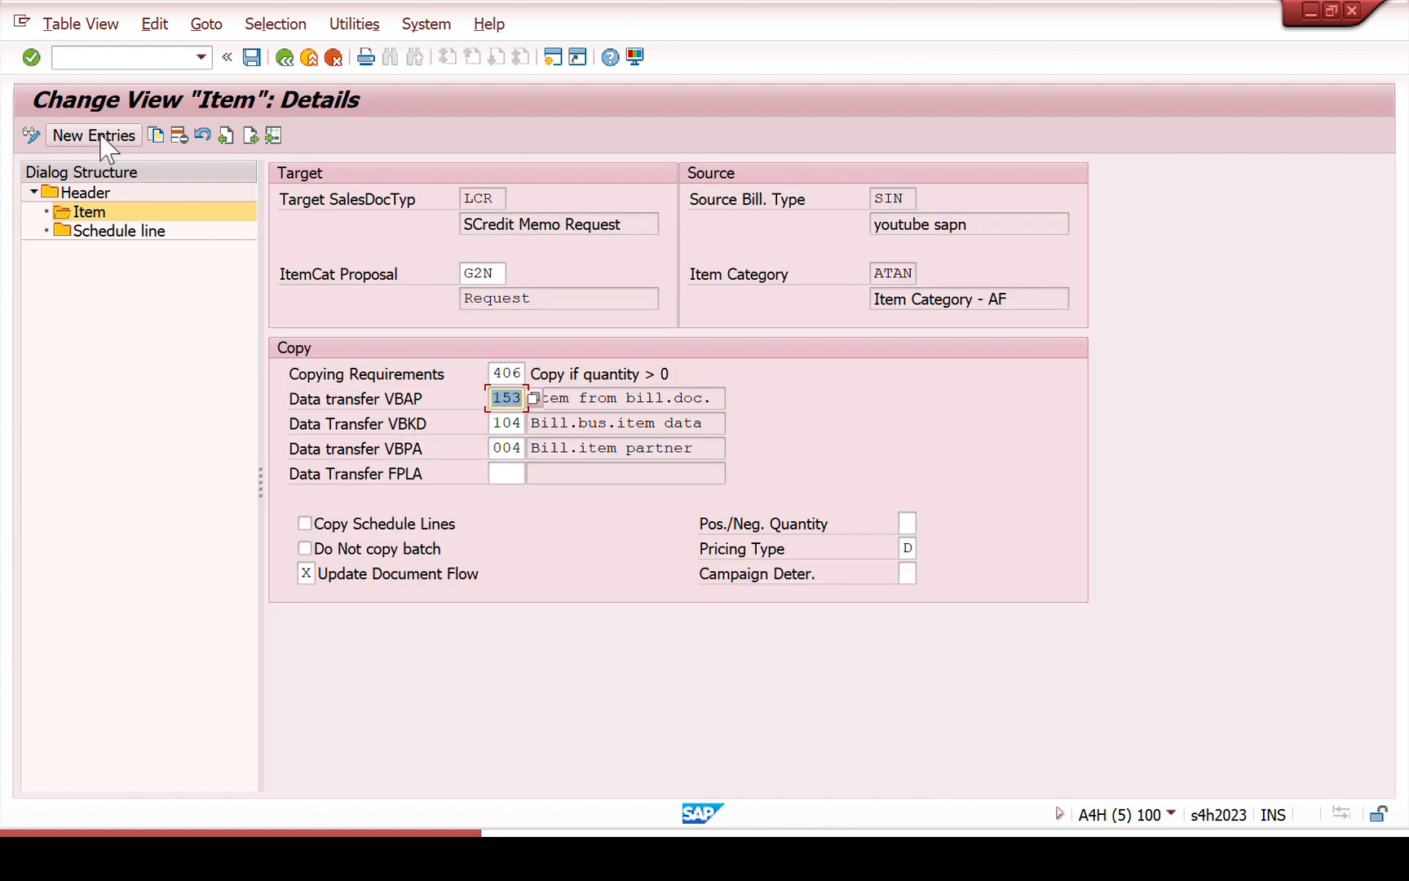
{"action": "left_click", "coordinate": [283, 59]}
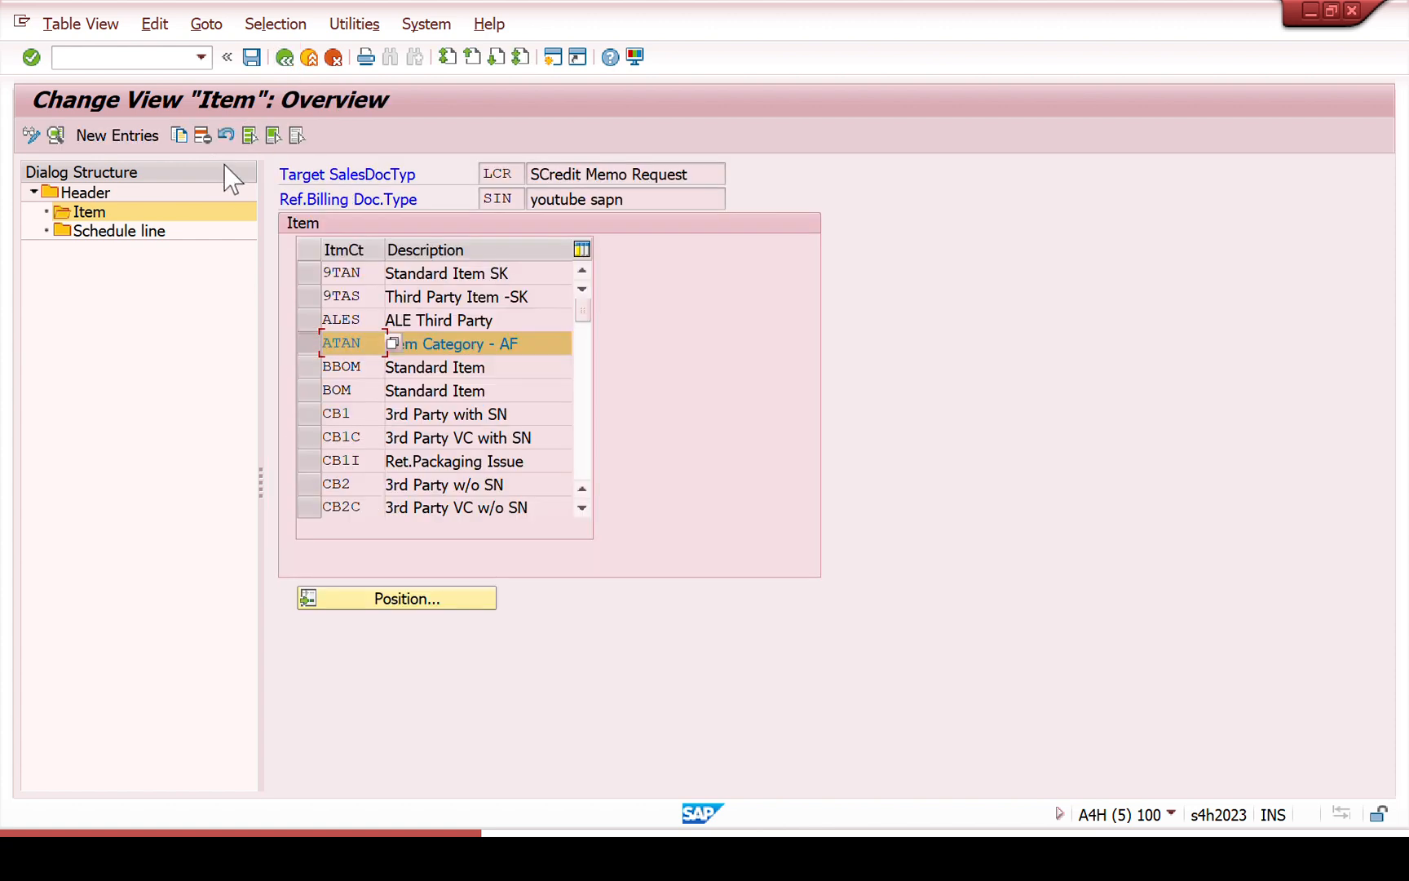
{"action": "double_click", "coordinate": [147, 231]}
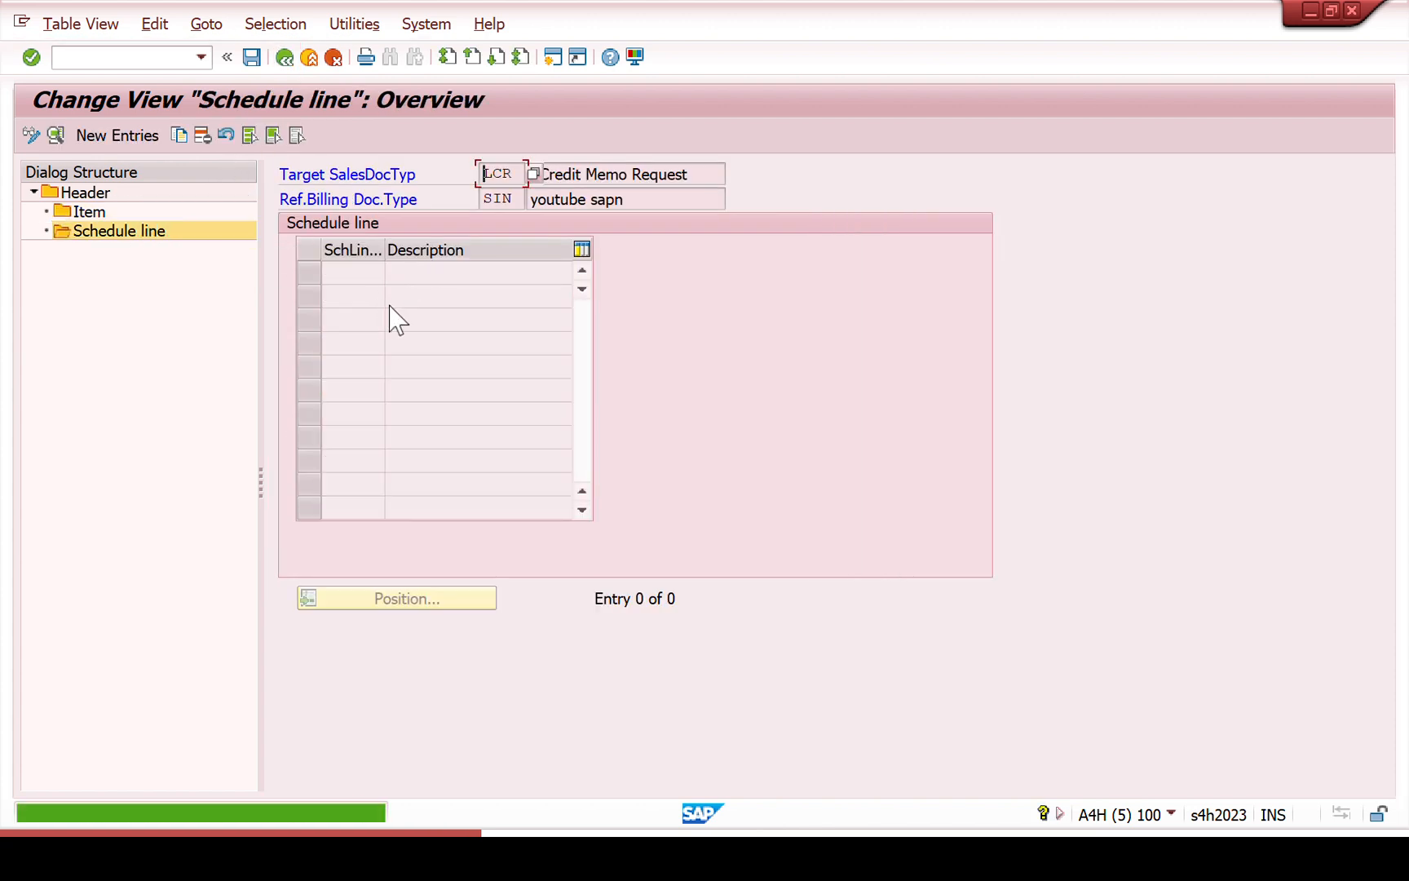
- Return to the LCR header details and save the copying control under customizing request A4HK903083
{"action": "left_click", "coordinate": [284, 57]}
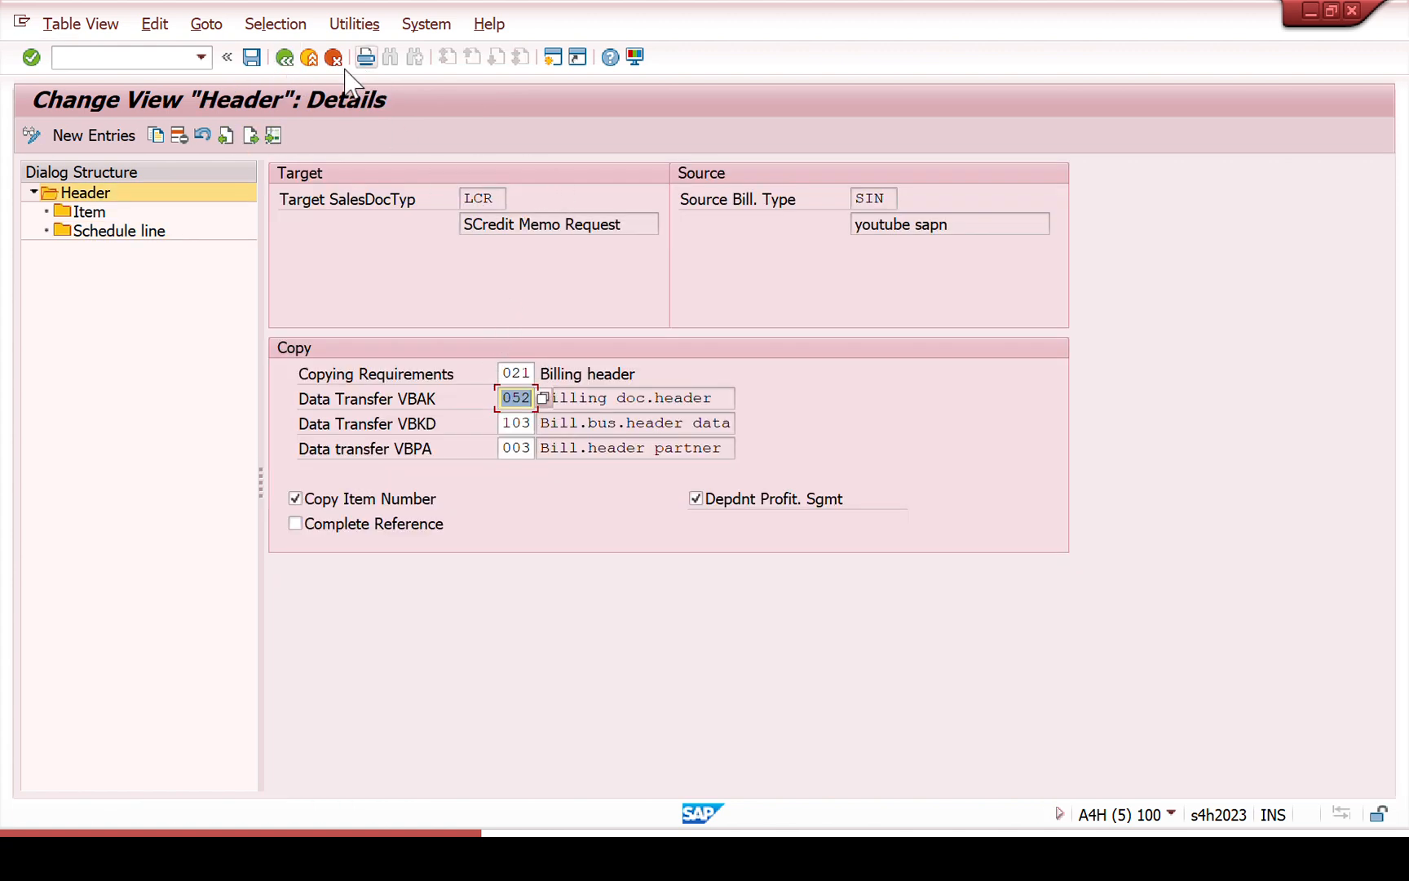
{"action": "left_click", "coordinate": [252, 57]}
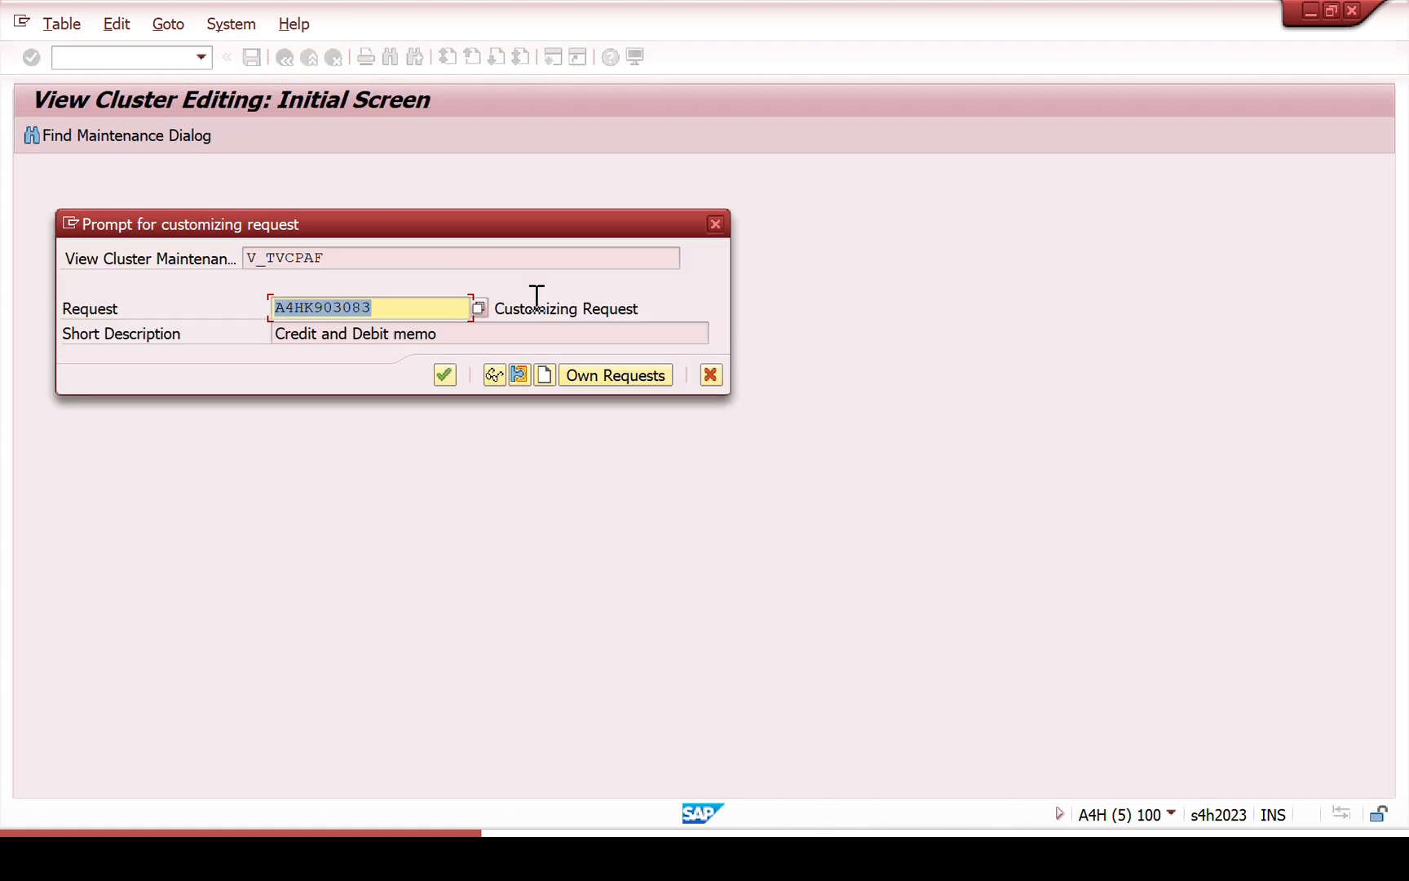
{"action": "left_click", "coordinate": [447, 376]}
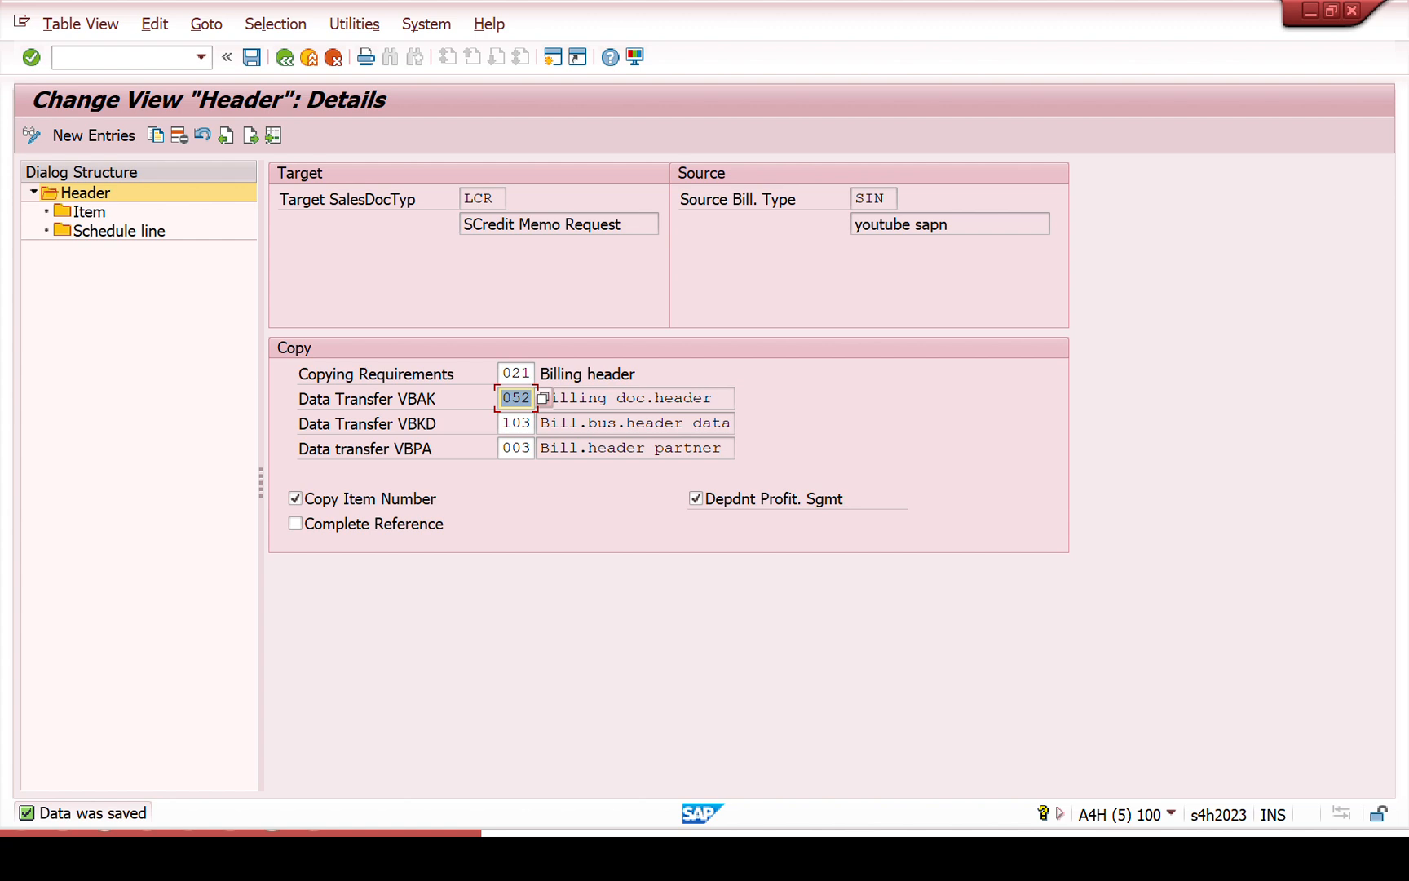
- Start transaction VA01 and create an LCR credit memo request with reference to the proposed billing document
{"action": "left_click", "coordinate": [152, 59]}
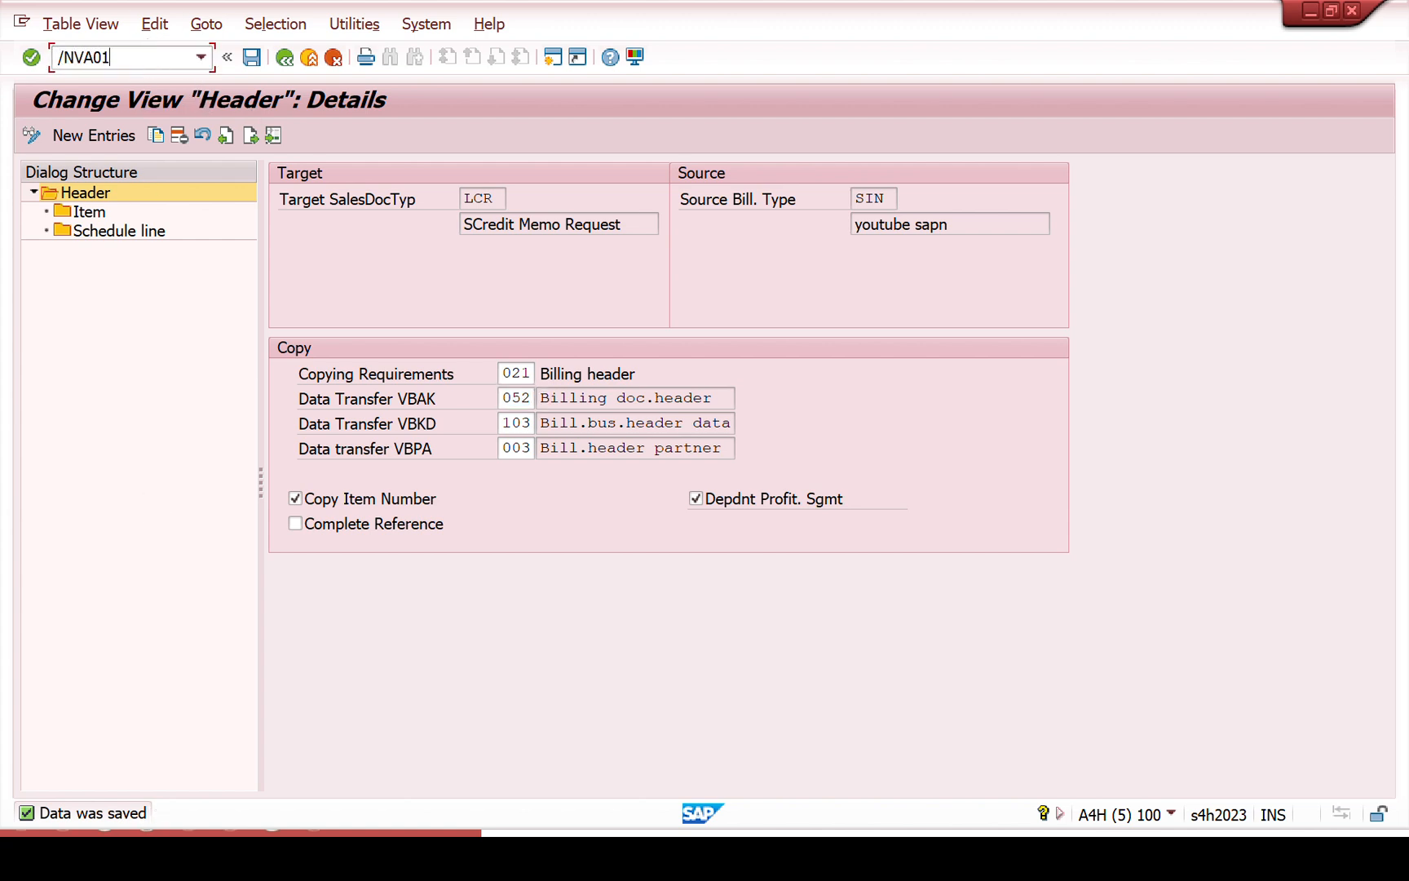
{"action": "key", "text": "Return"}
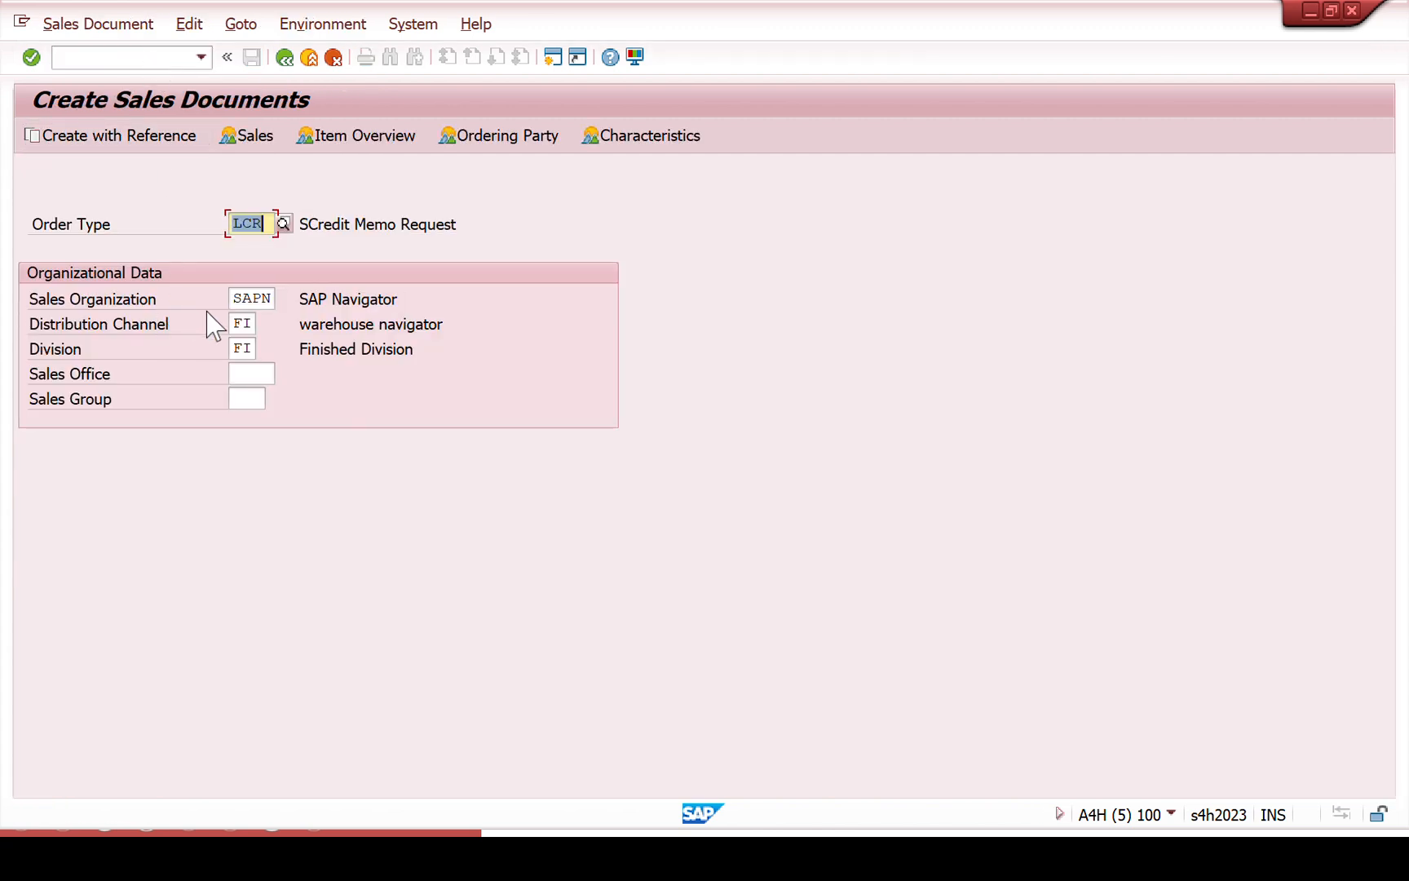
{"action": "key", "text": "F5"}
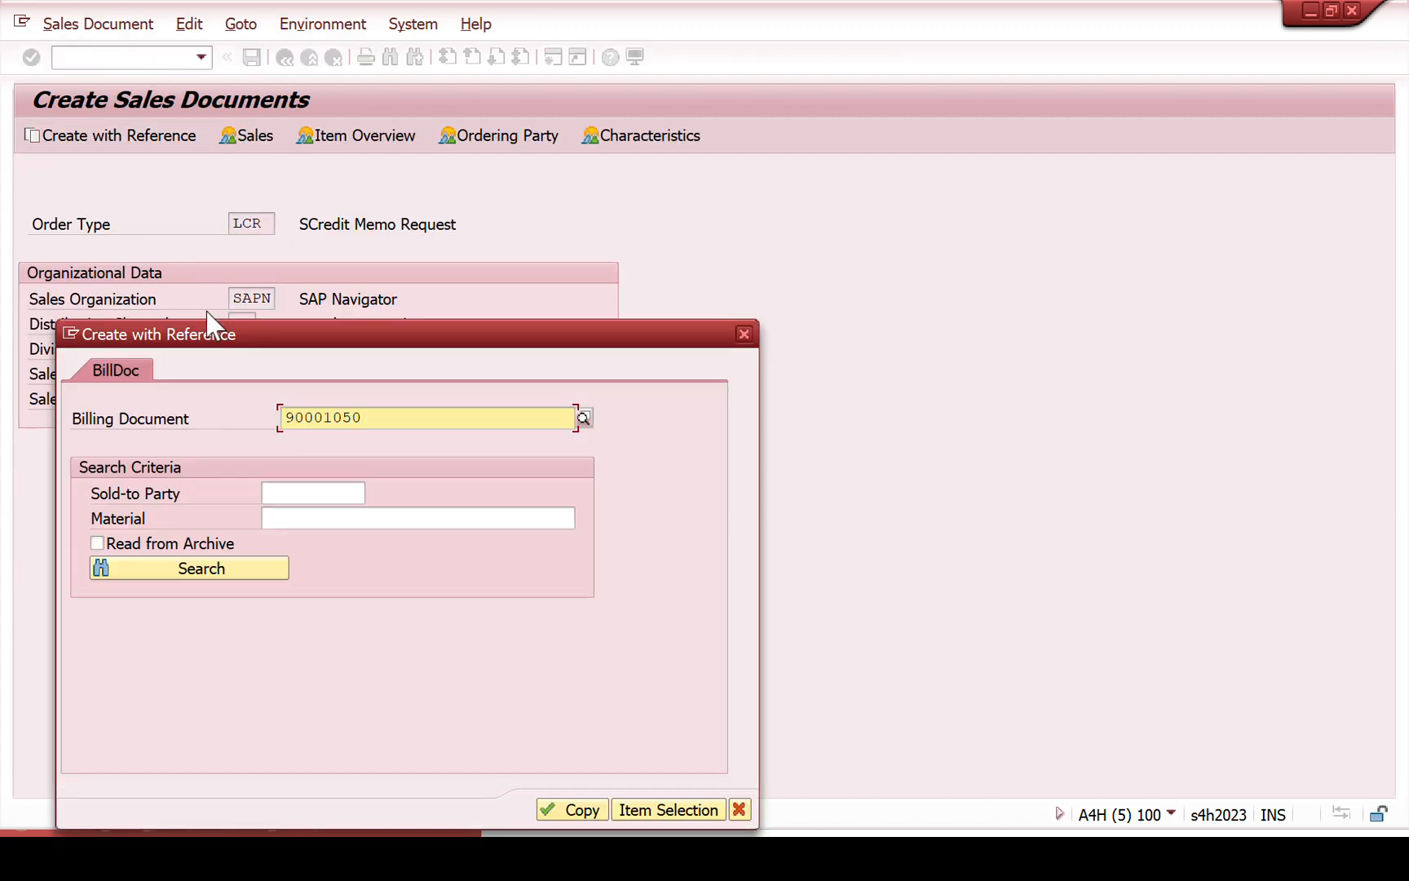
{"action": "left_click_drag", "start_coordinate": [430, 344], "coordinate": [428, 249]}
{"action": "left_click", "coordinate": [569, 716]}
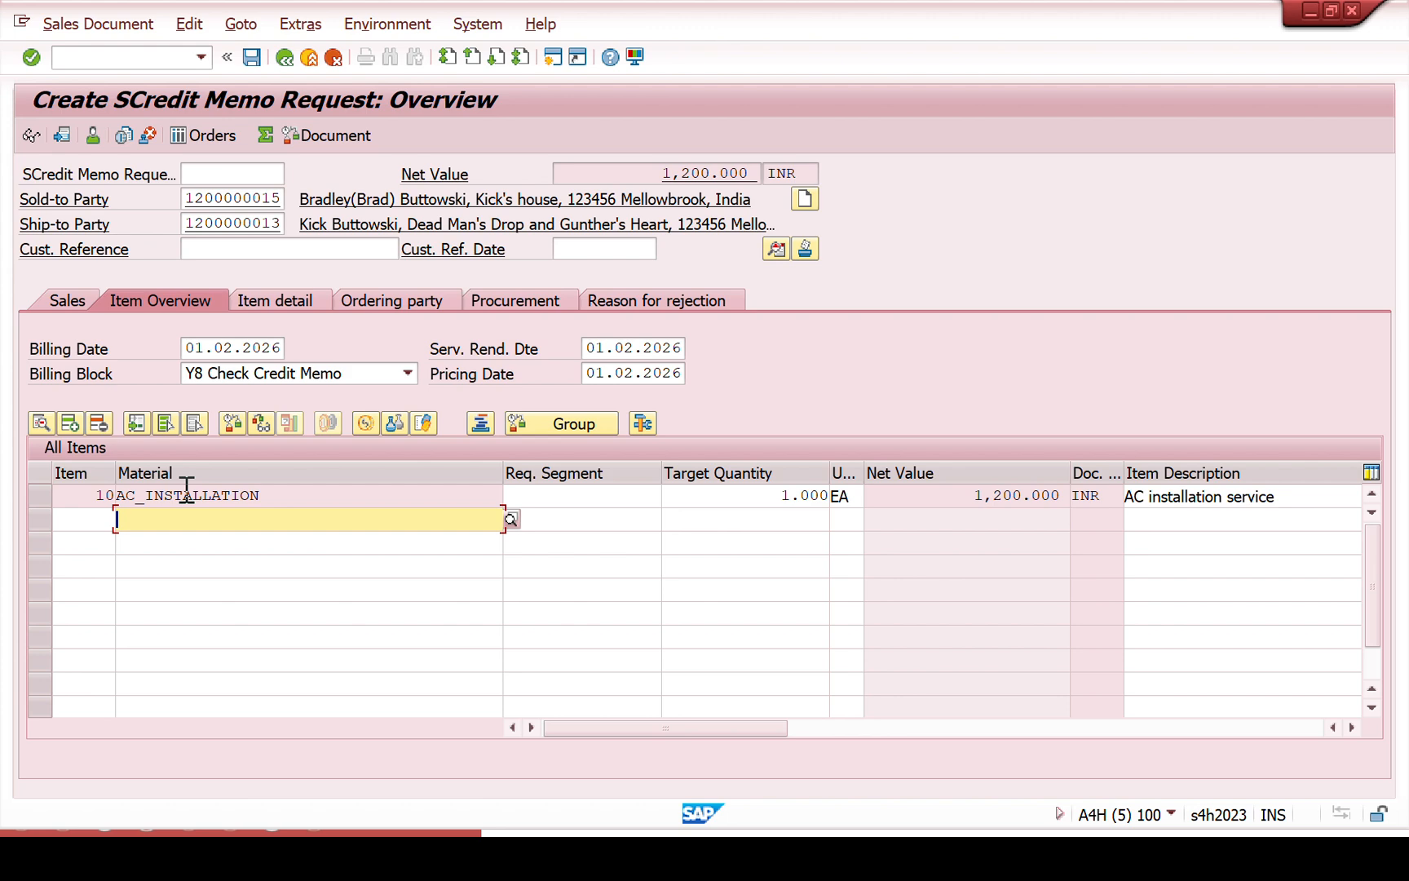
- Examine the net value and item category of the AC_INSTALLATION item in the credit memo request
{"action": "left_click", "coordinate": [532, 728]}
{"action": "left_click", "coordinate": [532, 729]}
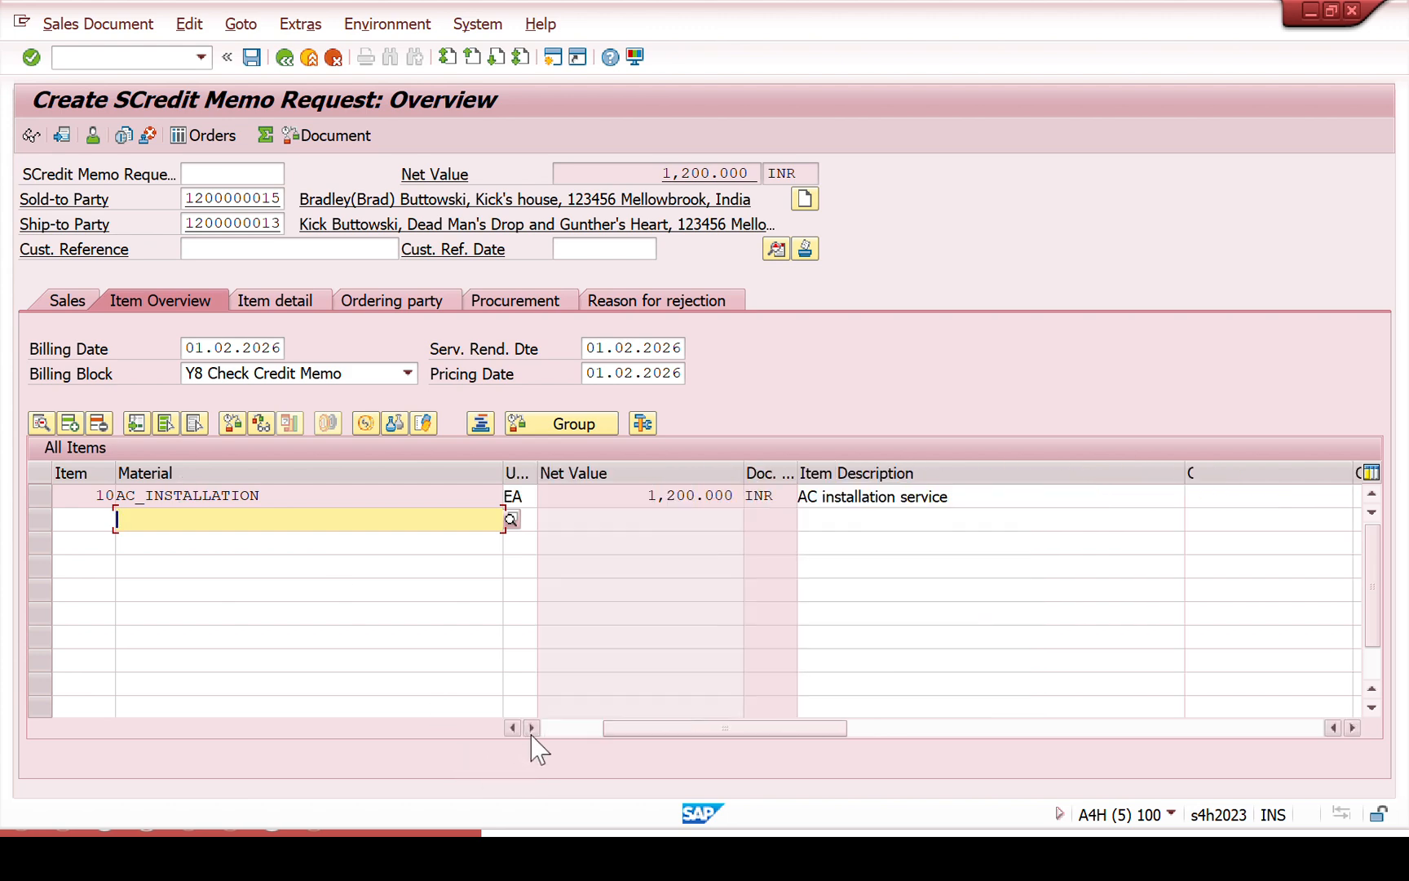
{"action": "left_click", "coordinate": [628, 495]}
{"action": "left_click_drag", "start_coordinate": [628, 495], "coordinate": [757, 520]}
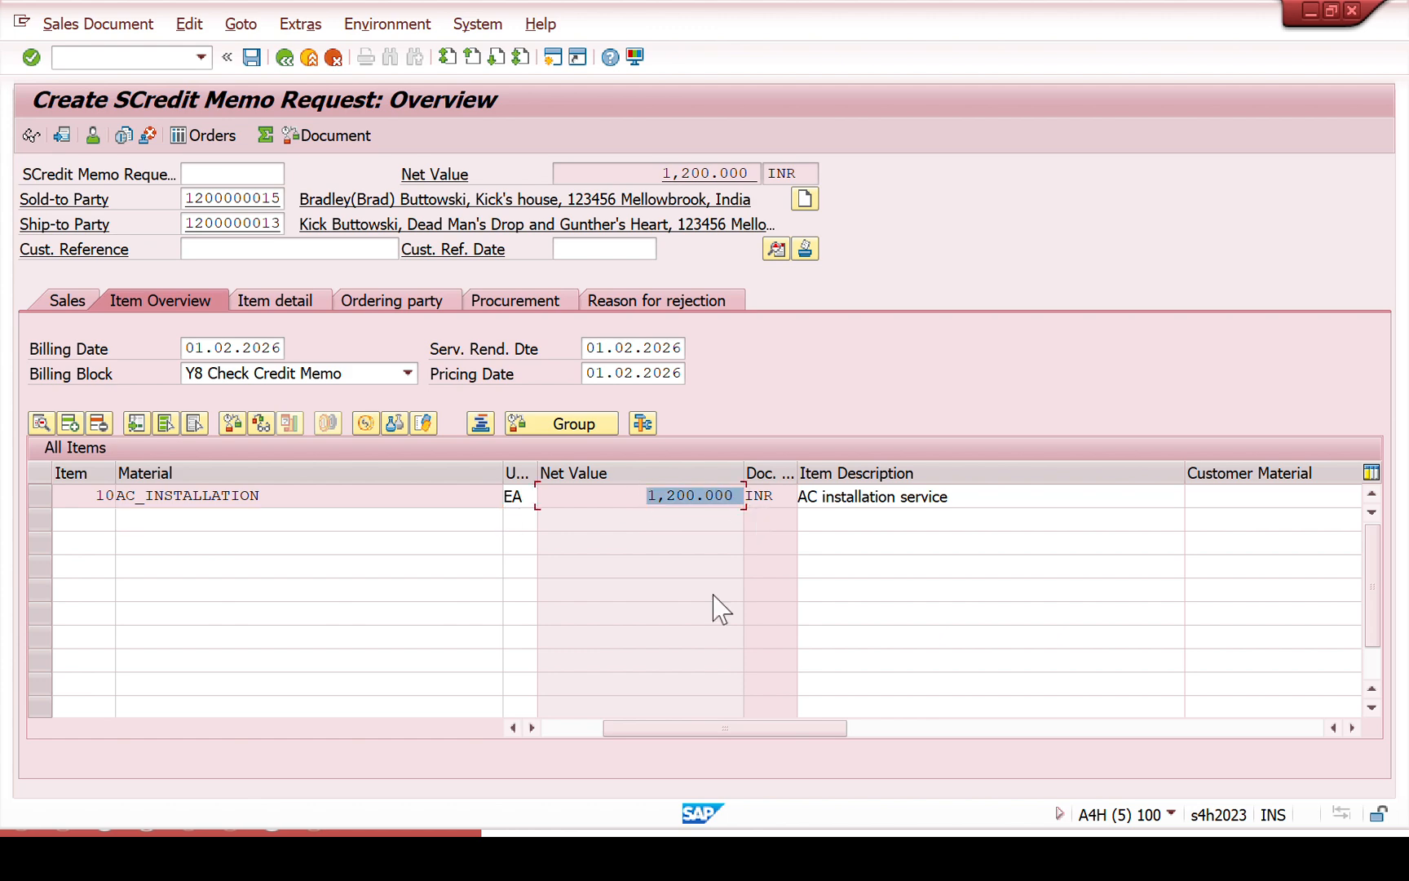
{"action": "left_click", "coordinate": [532, 728]}
{"action": "left_click", "coordinate": [531, 728]}
{"action": "left_click", "coordinate": [532, 729]}
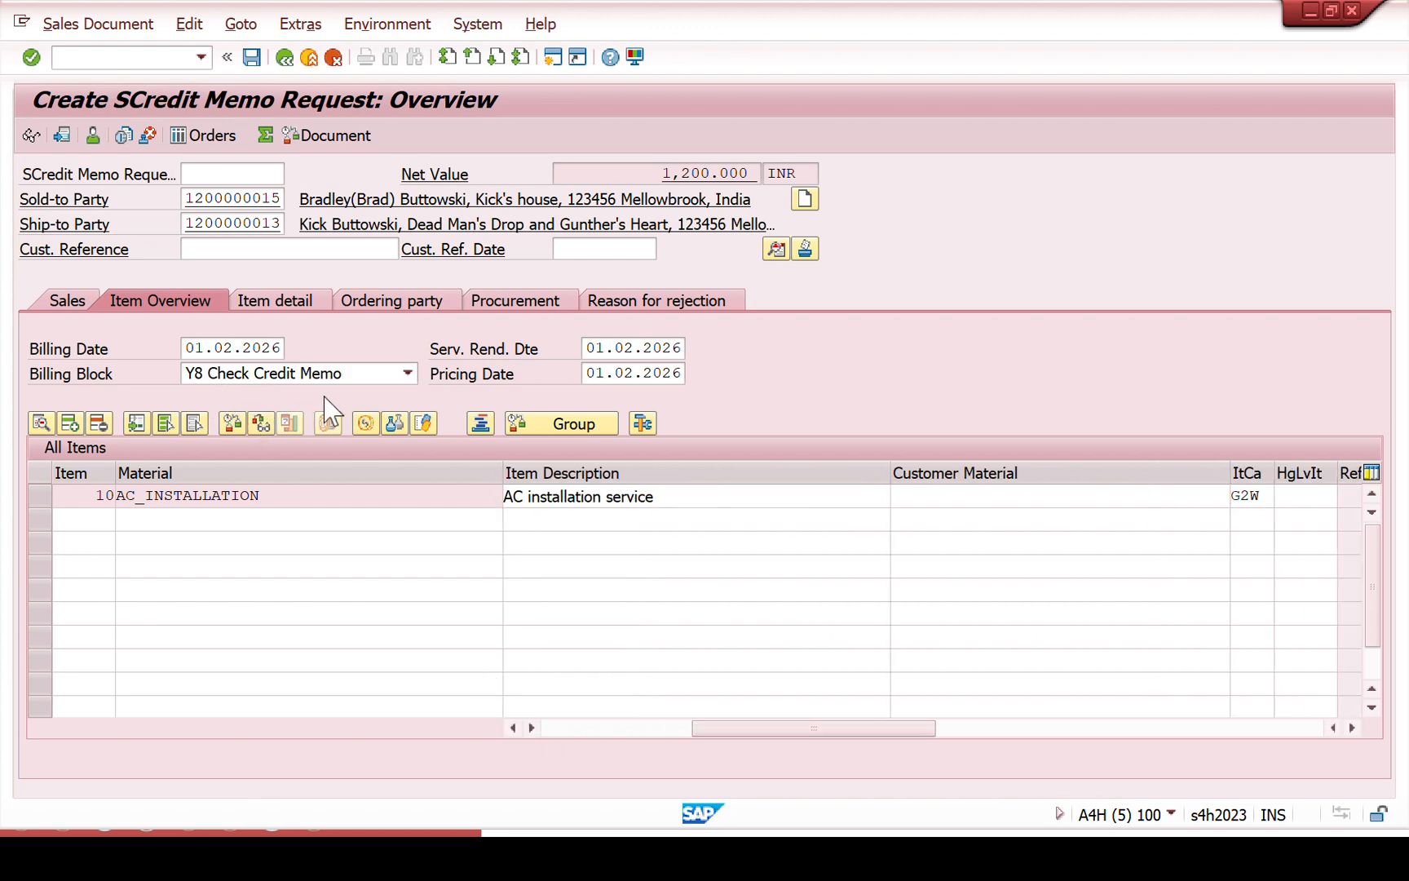
- Open sales document type maintenance in a new session in display mode and show the details of type LCR
{"action": "left_click", "coordinate": [552, 58]}
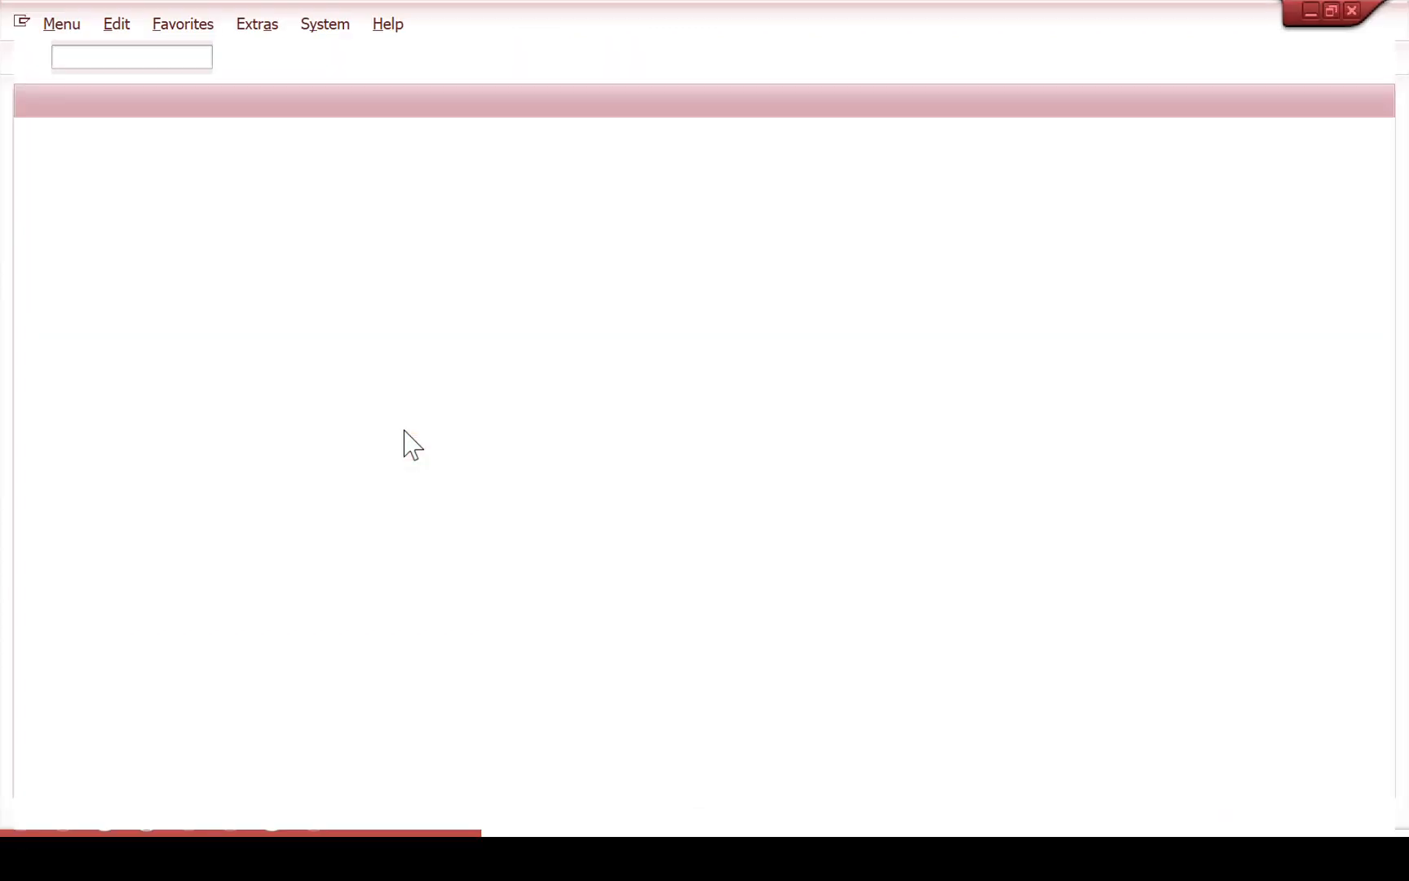
{"action": "key", "text": "Return"}
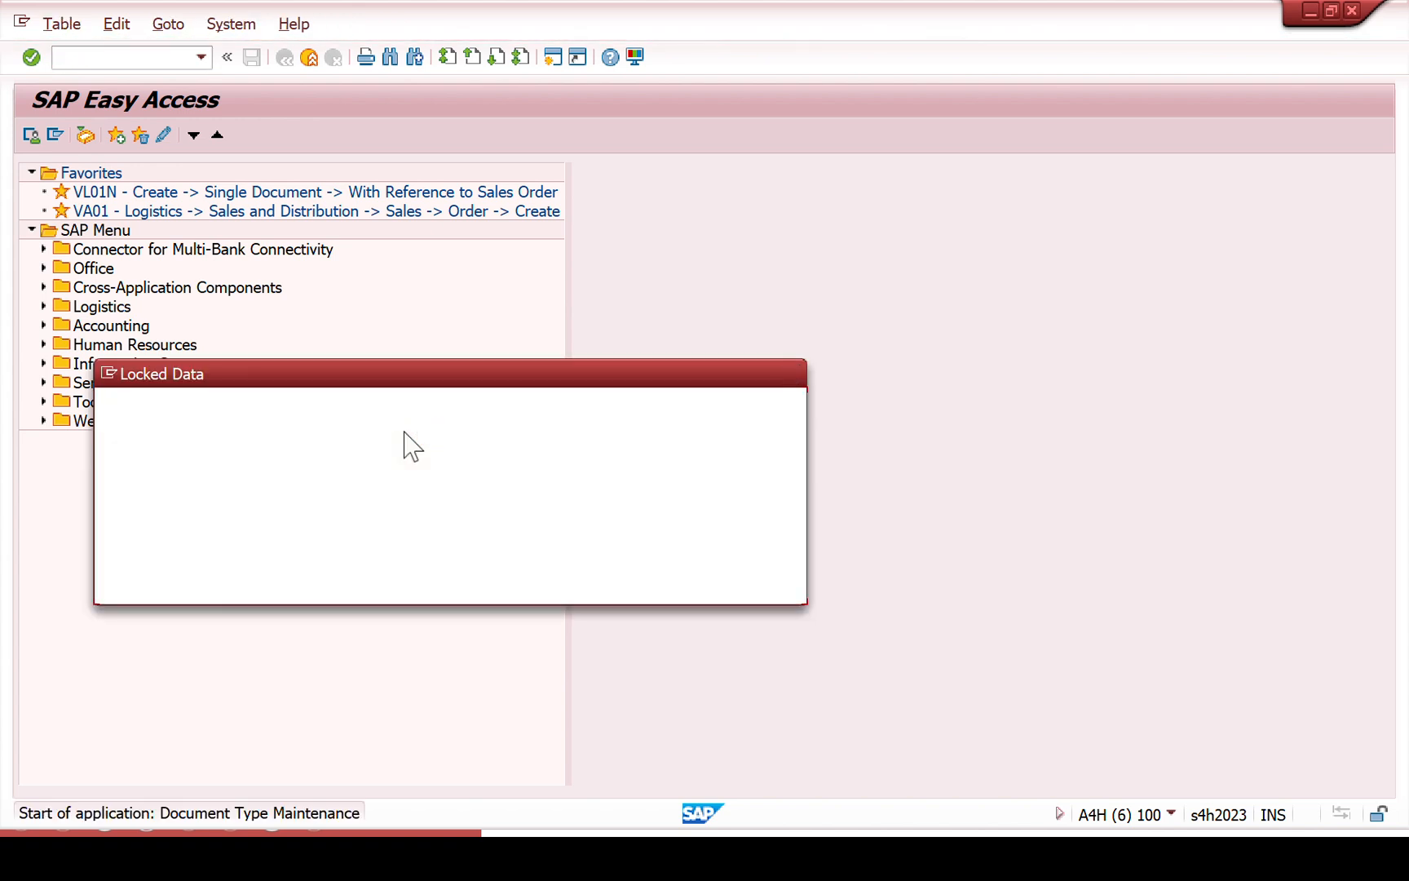
{"action": "left_click", "coordinate": [260, 584]}
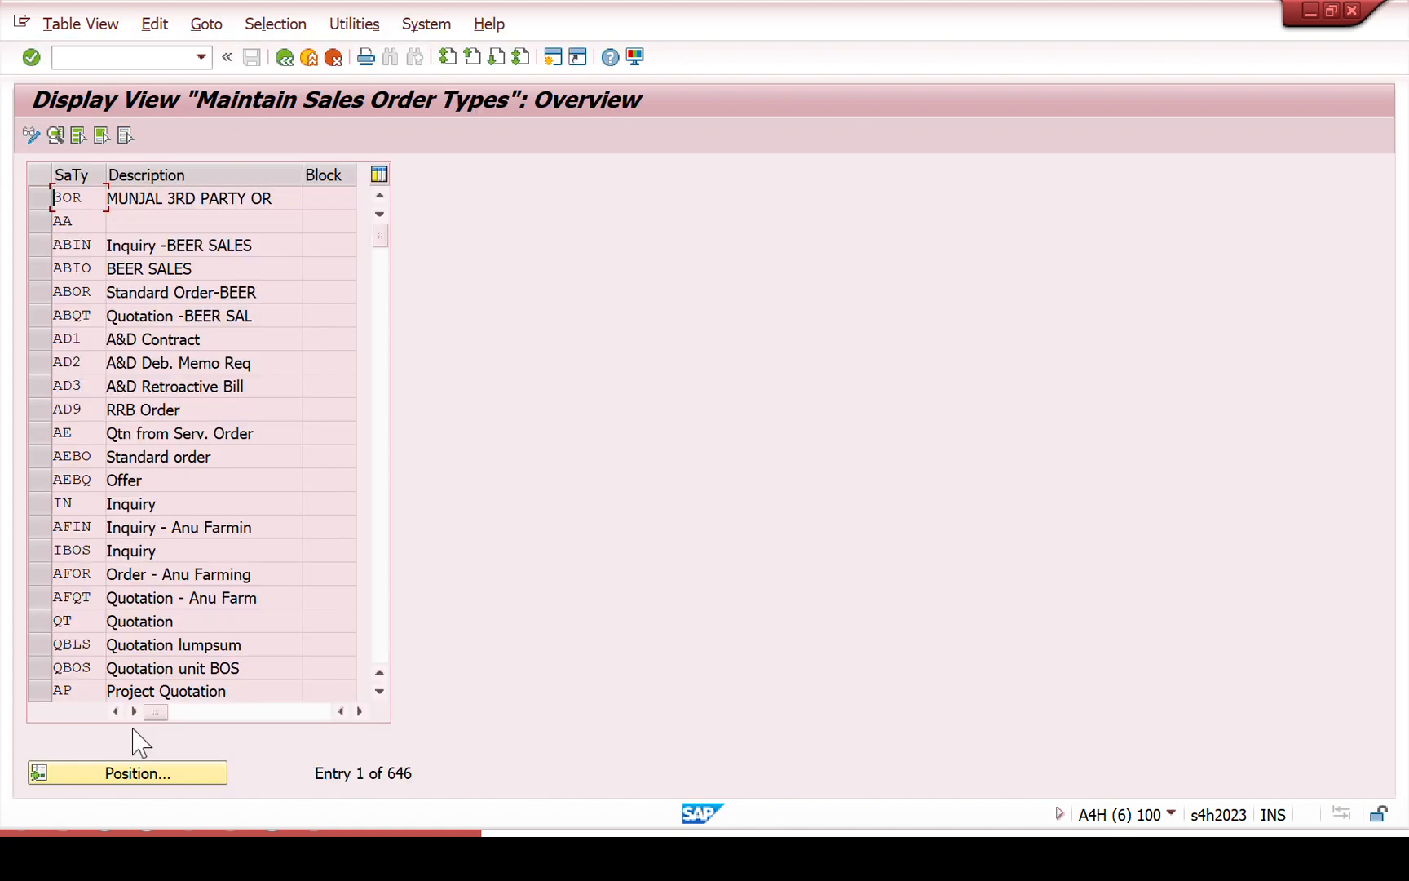
{"action": "left_click", "coordinate": [115, 773]}
{"action": "type", "text": "LCR"}
{"action": "key", "text": "Return"}
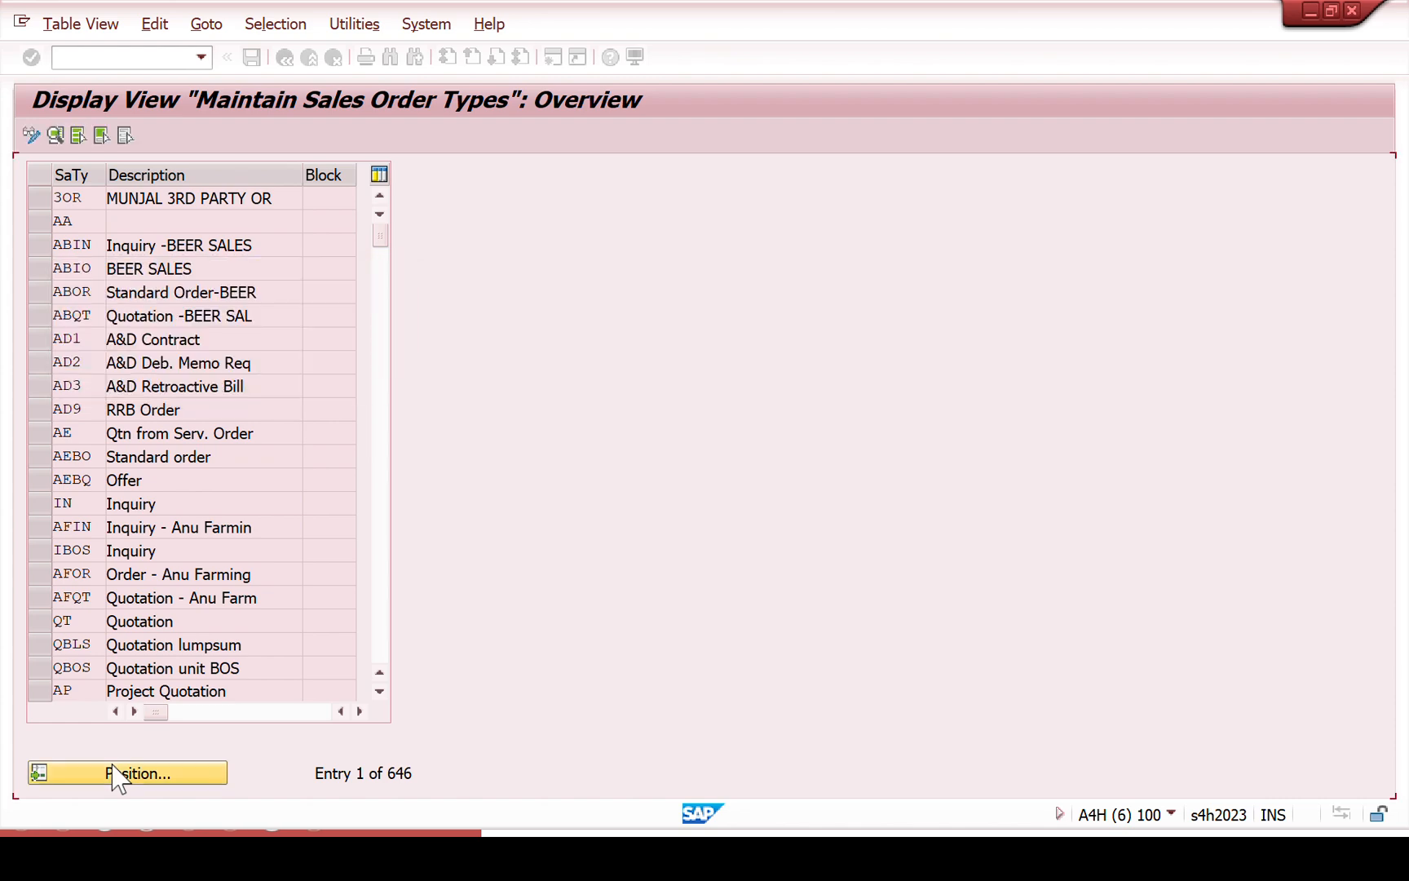
{"action": "key", "text": "F2"}
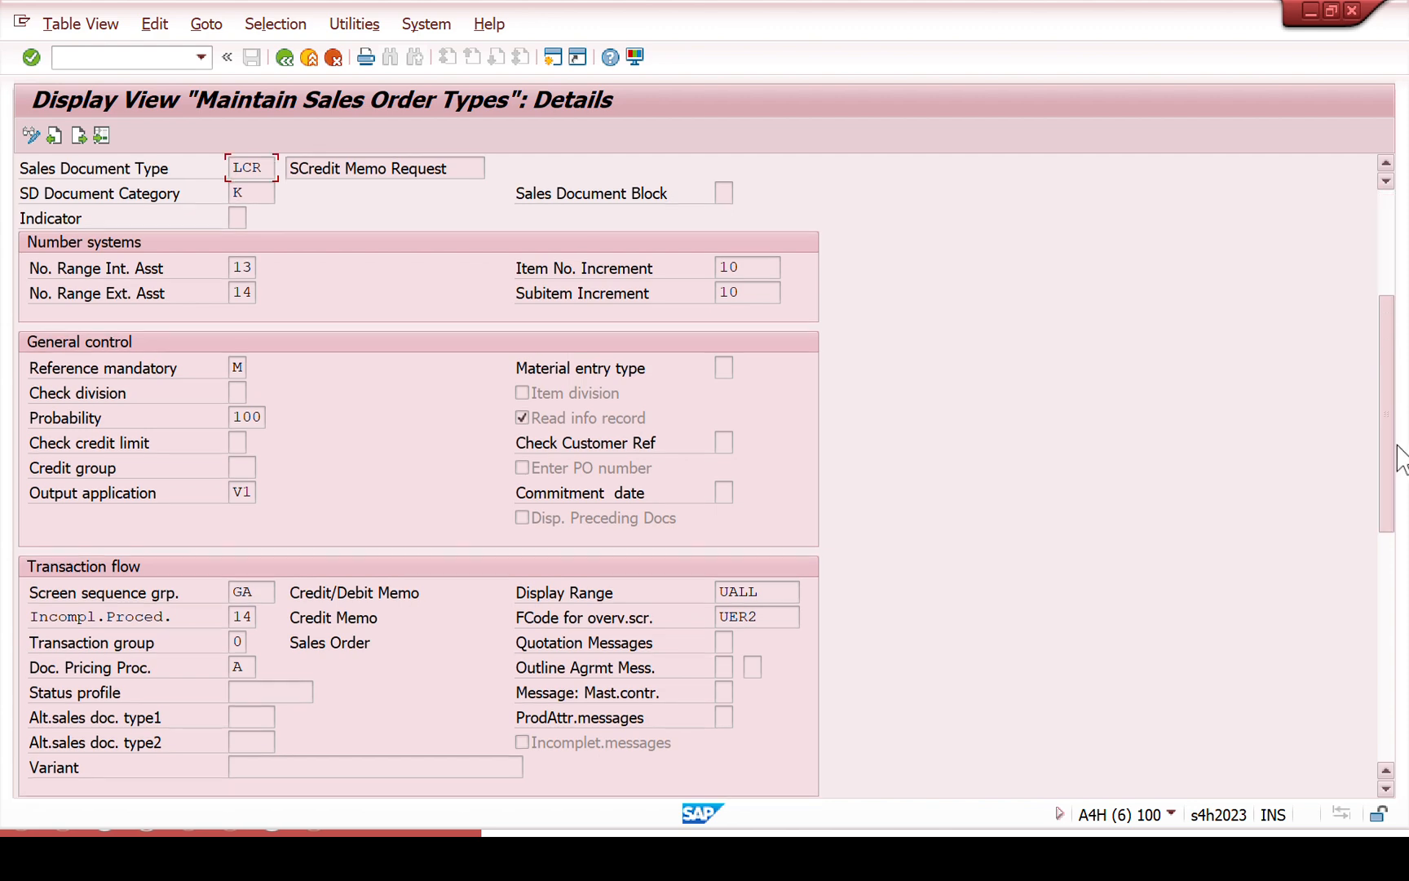
- Check the billing block and order-related billing type of LCR against the billing block in the credit memo request
{"action": "scroll", "coordinate": [493, 534], "scroll_direction": "down", "scroll_amount": 8}
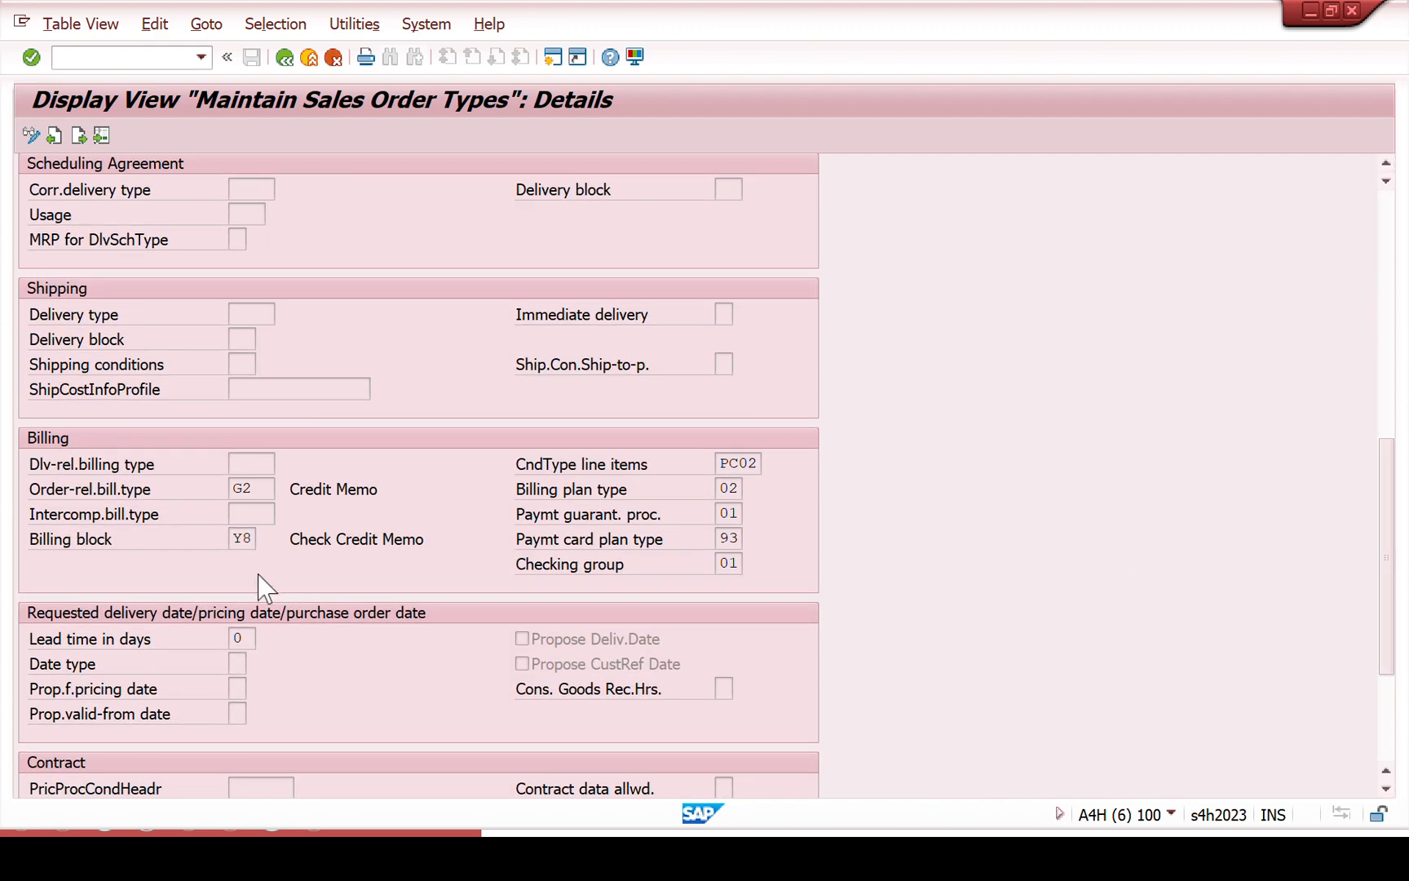
{"action": "double_click", "coordinate": [240, 537]}
{"action": "key", "text": "alt+Tab"}
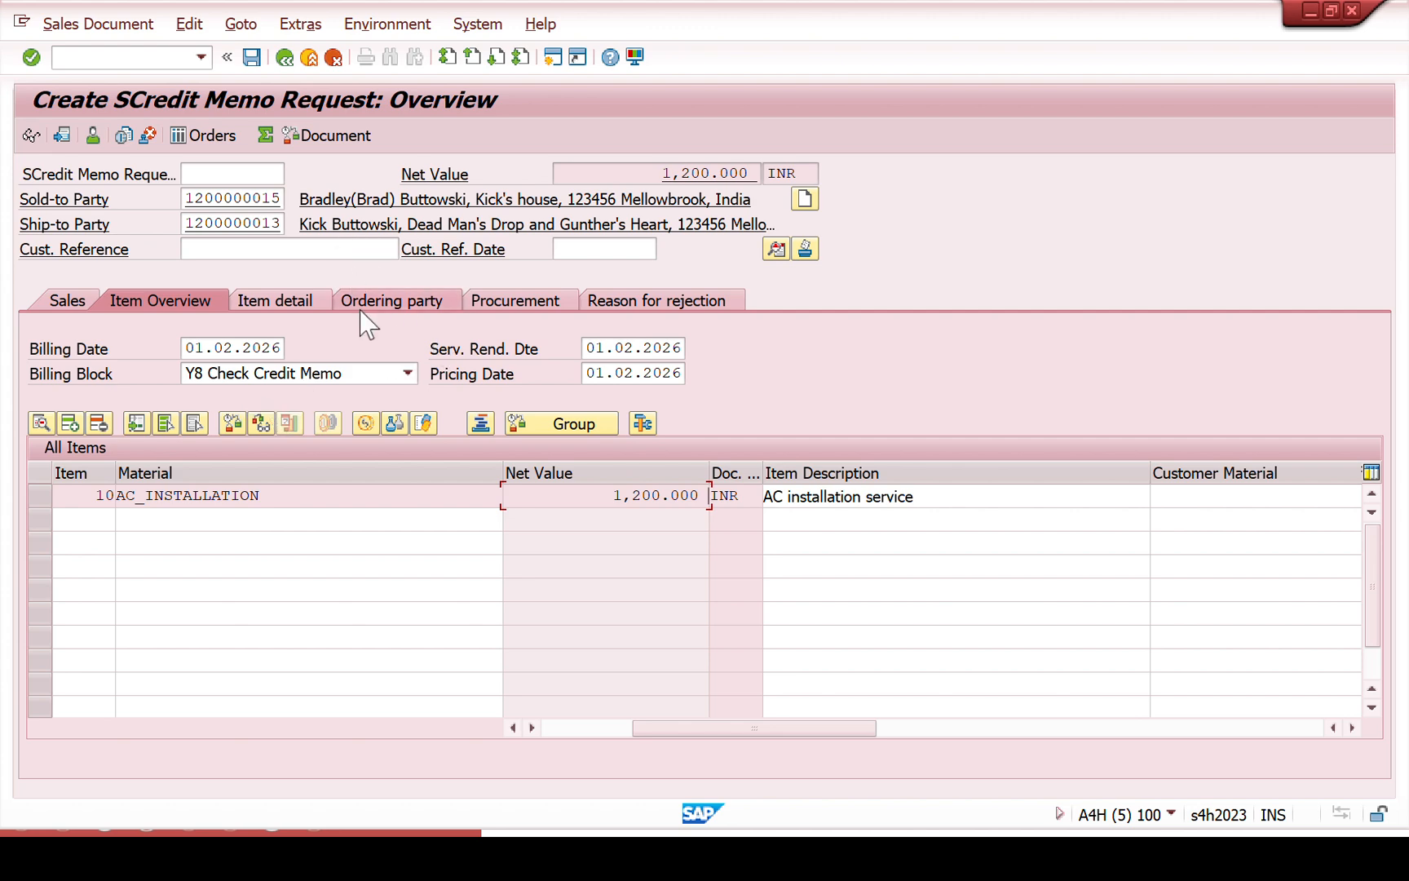
{"action": "key", "text": "alt+Tab"}
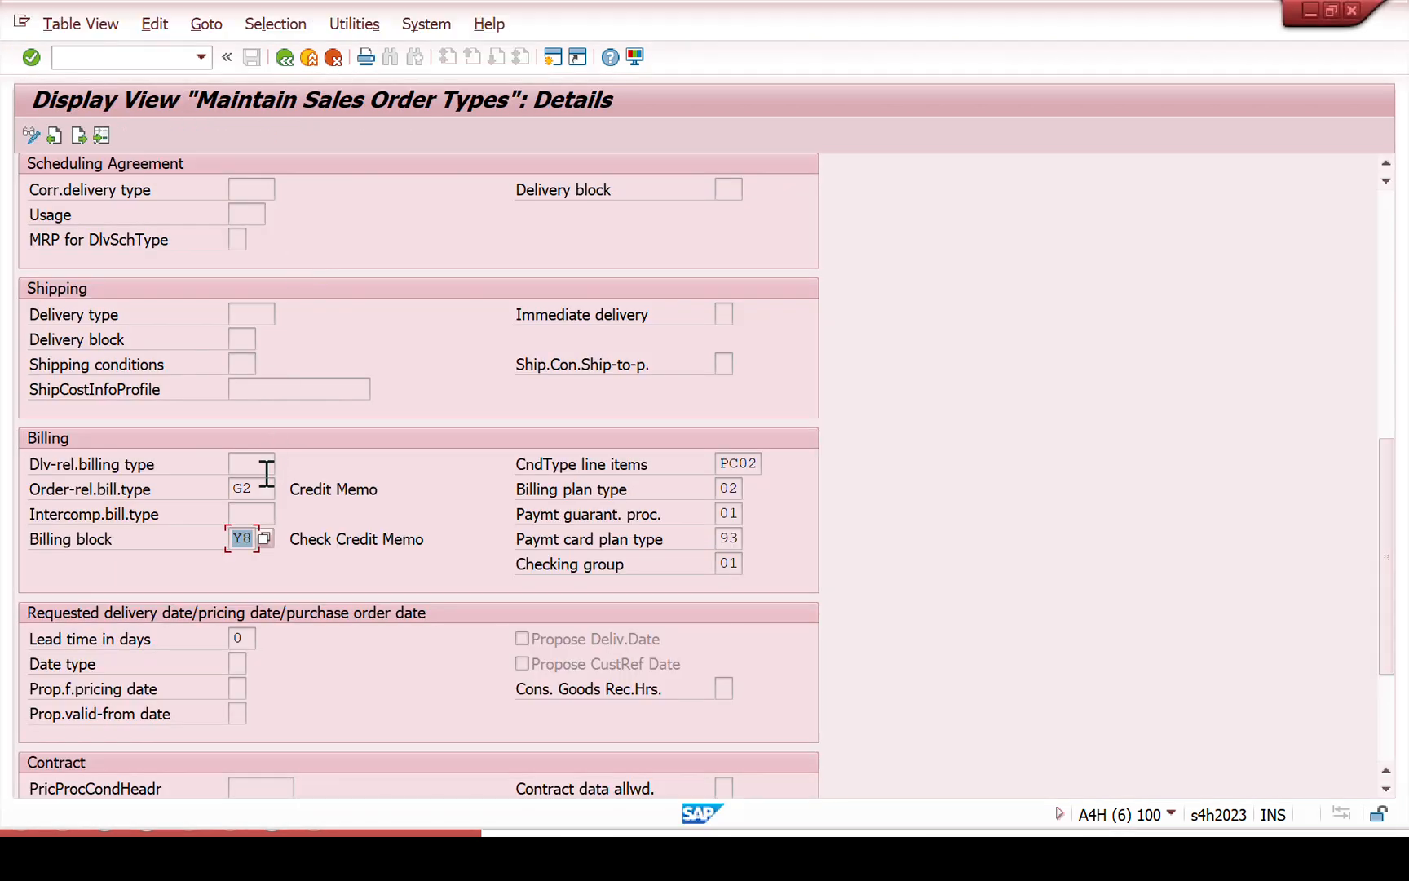
{"action": "double_click", "coordinate": [263, 487]}
{"action": "key", "text": "alt+Tab"}
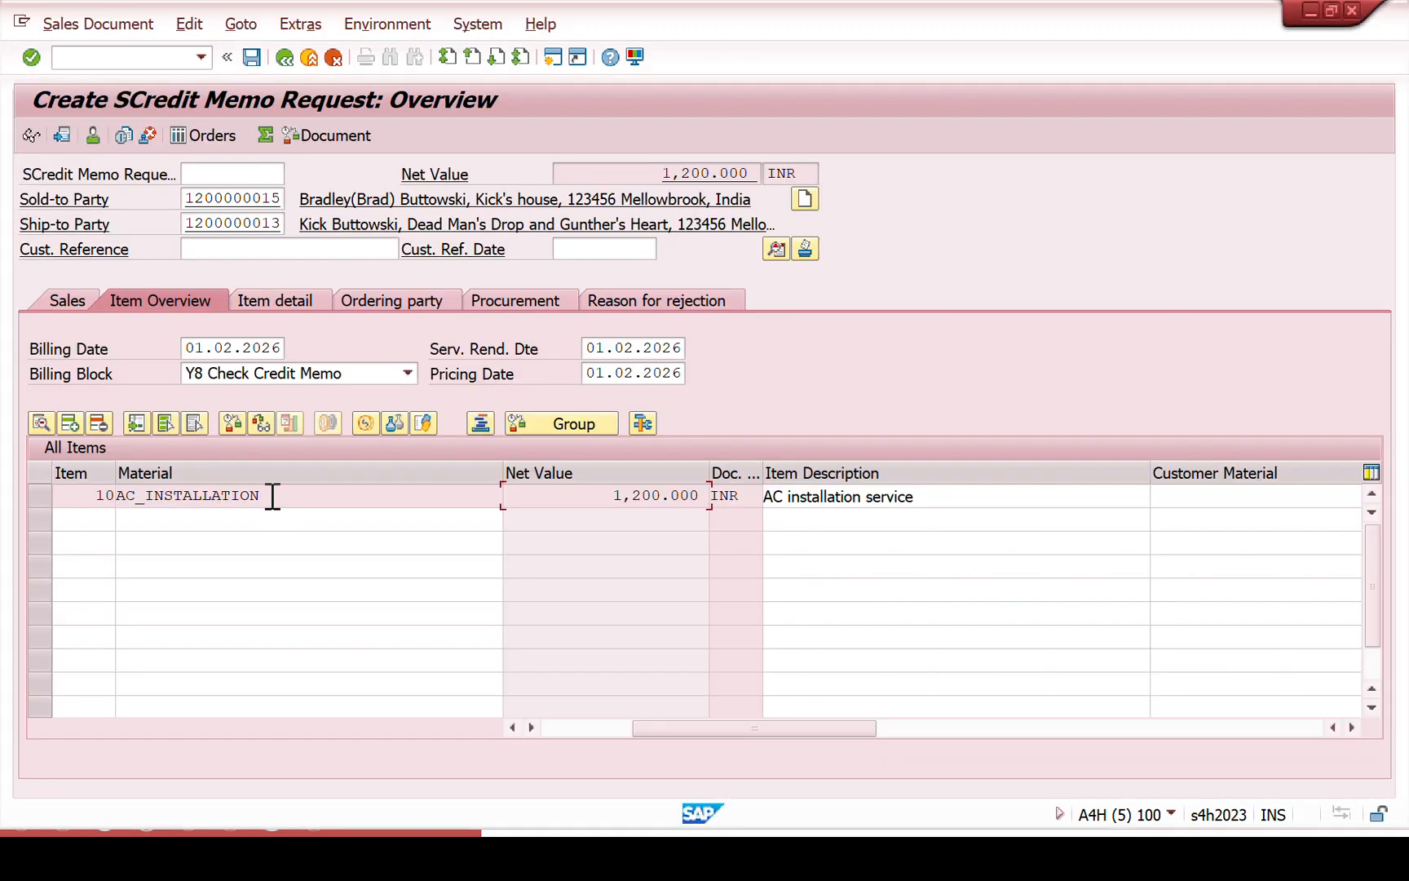
- Review the remaining item columns and the header net value of the credit memo request
{"action": "left_click", "coordinate": [532, 728]}
{"action": "left_click", "coordinate": [533, 727]}
{"action": "left_click", "coordinate": [532, 727]}
{"action": "left_click", "coordinate": [532, 727]}
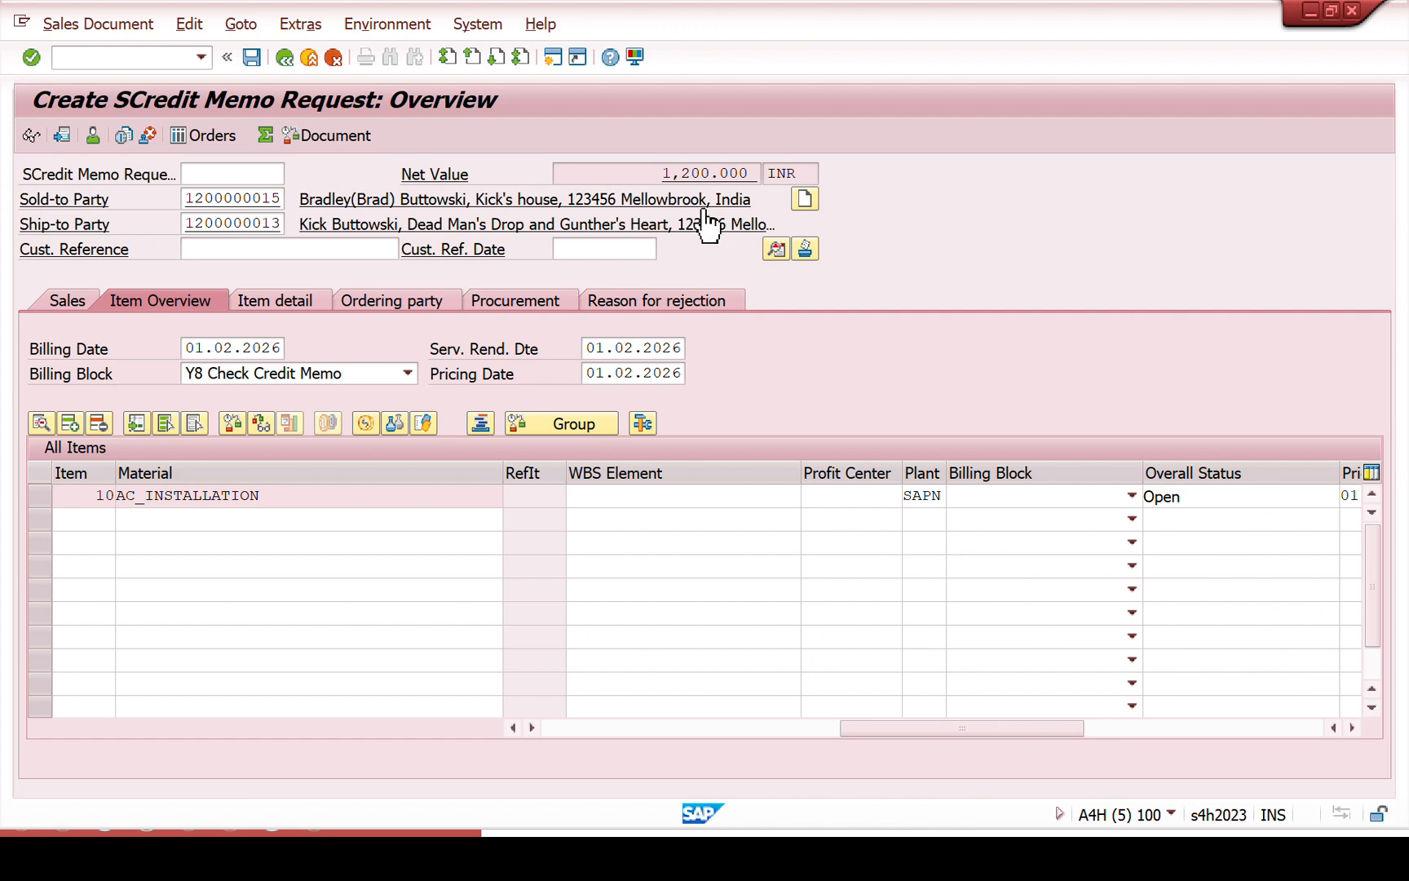
{"action": "left_click_drag", "start_coordinate": [659, 172], "coordinate": [805, 175]}
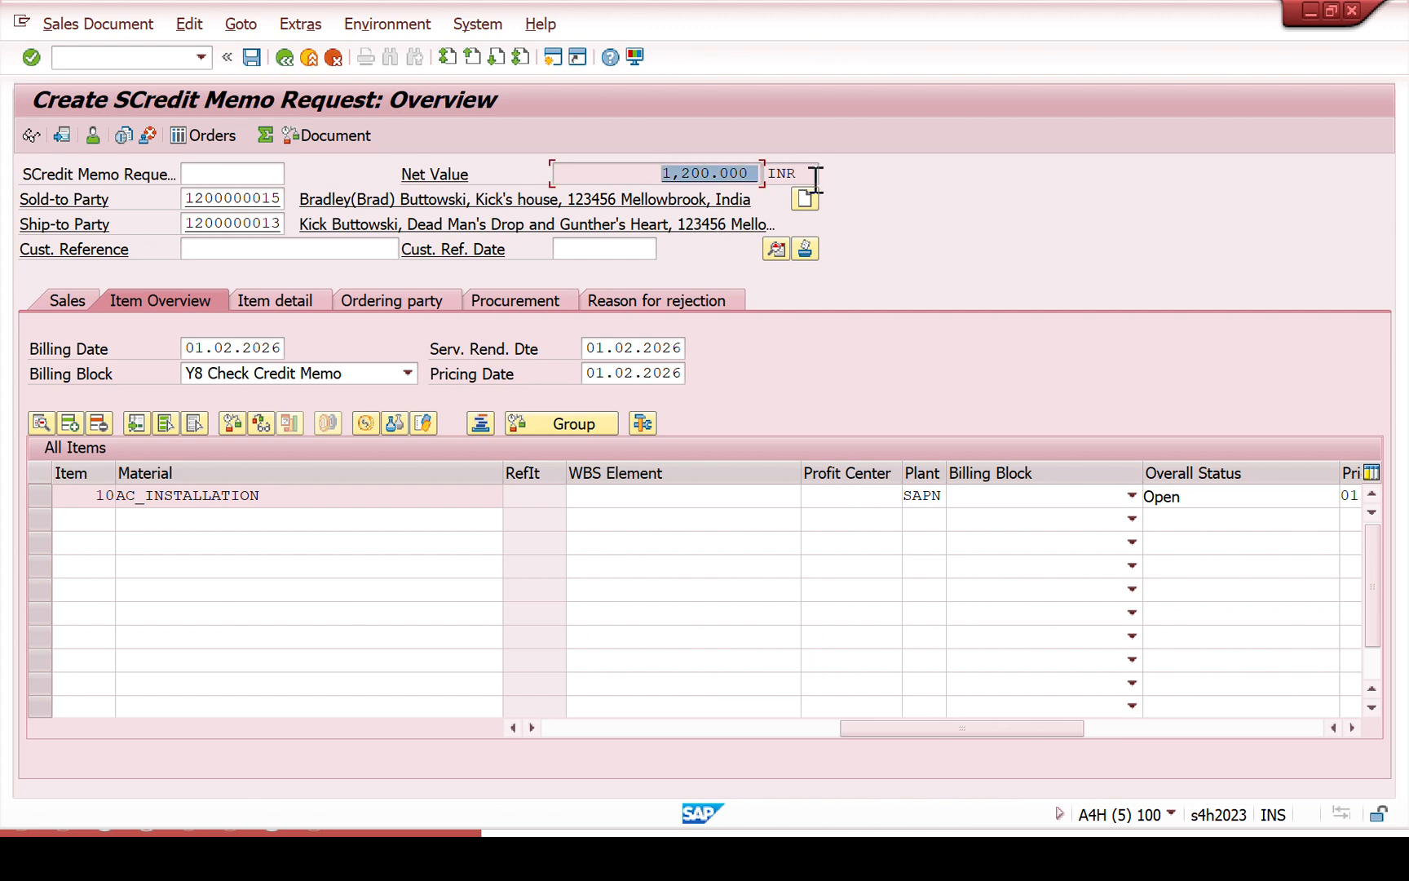
- In the pricing conditions of item 10 AC_INSTALLATION, set the SPR0 base price to 200 INR
{"action": "double_click", "coordinate": [324, 500]}
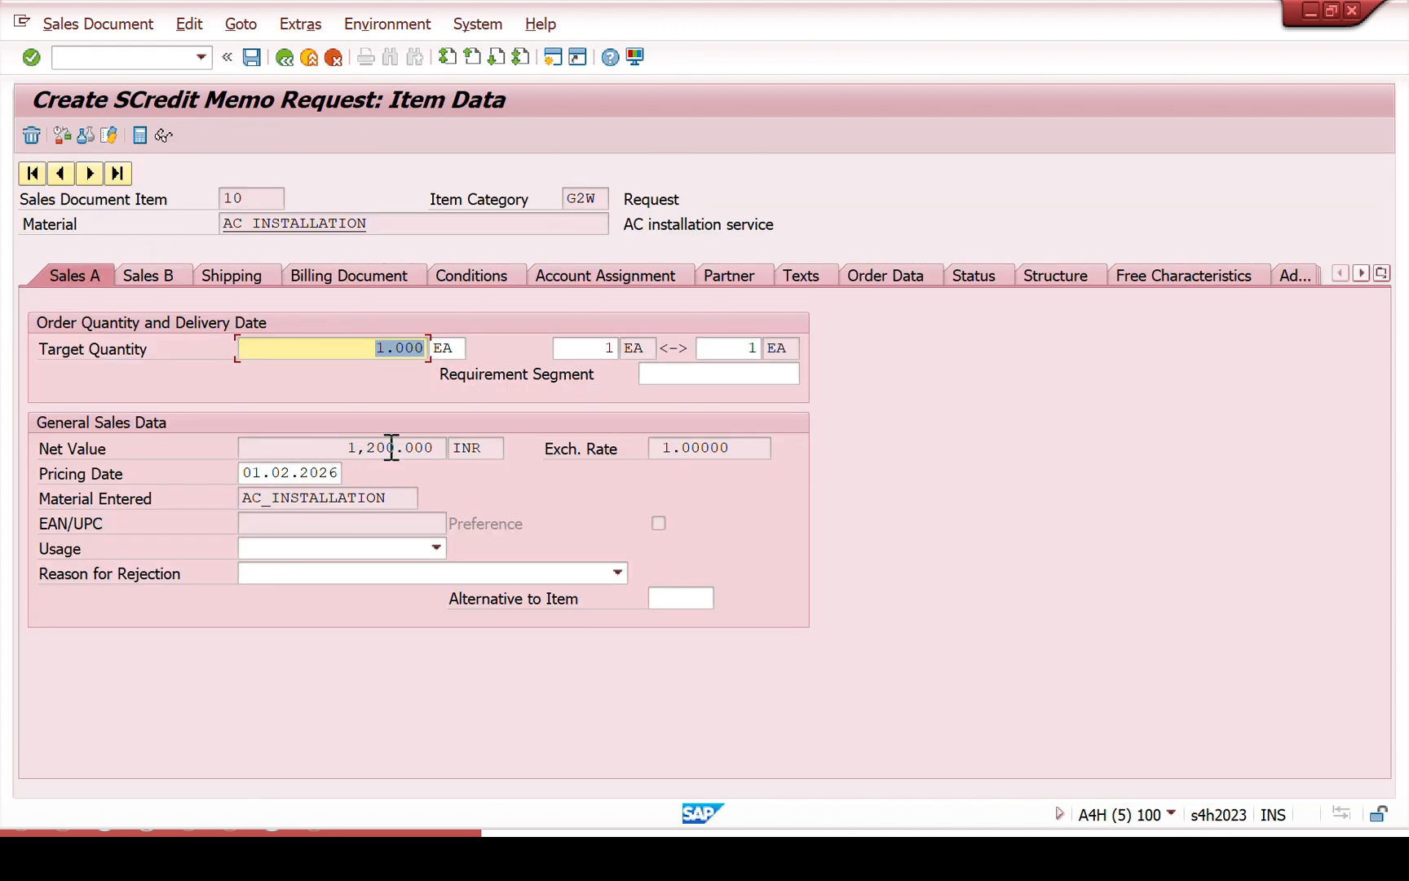
{"action": "left_click", "coordinate": [488, 278]}
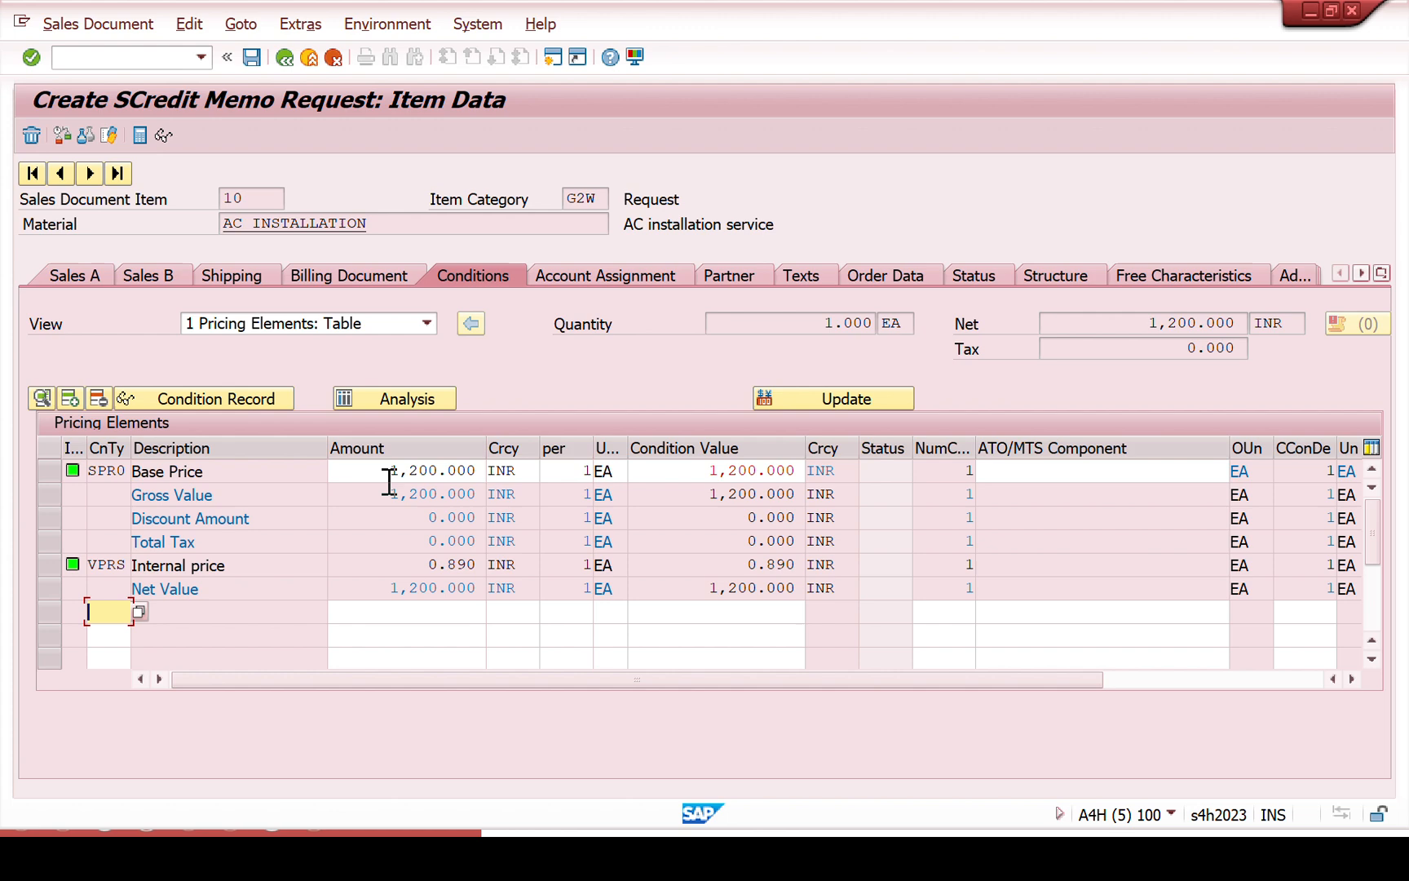
{"action": "left_click_drag", "start_coordinate": [389, 473], "coordinate": [705, 465]}
{"action": "type", "text": "200"}
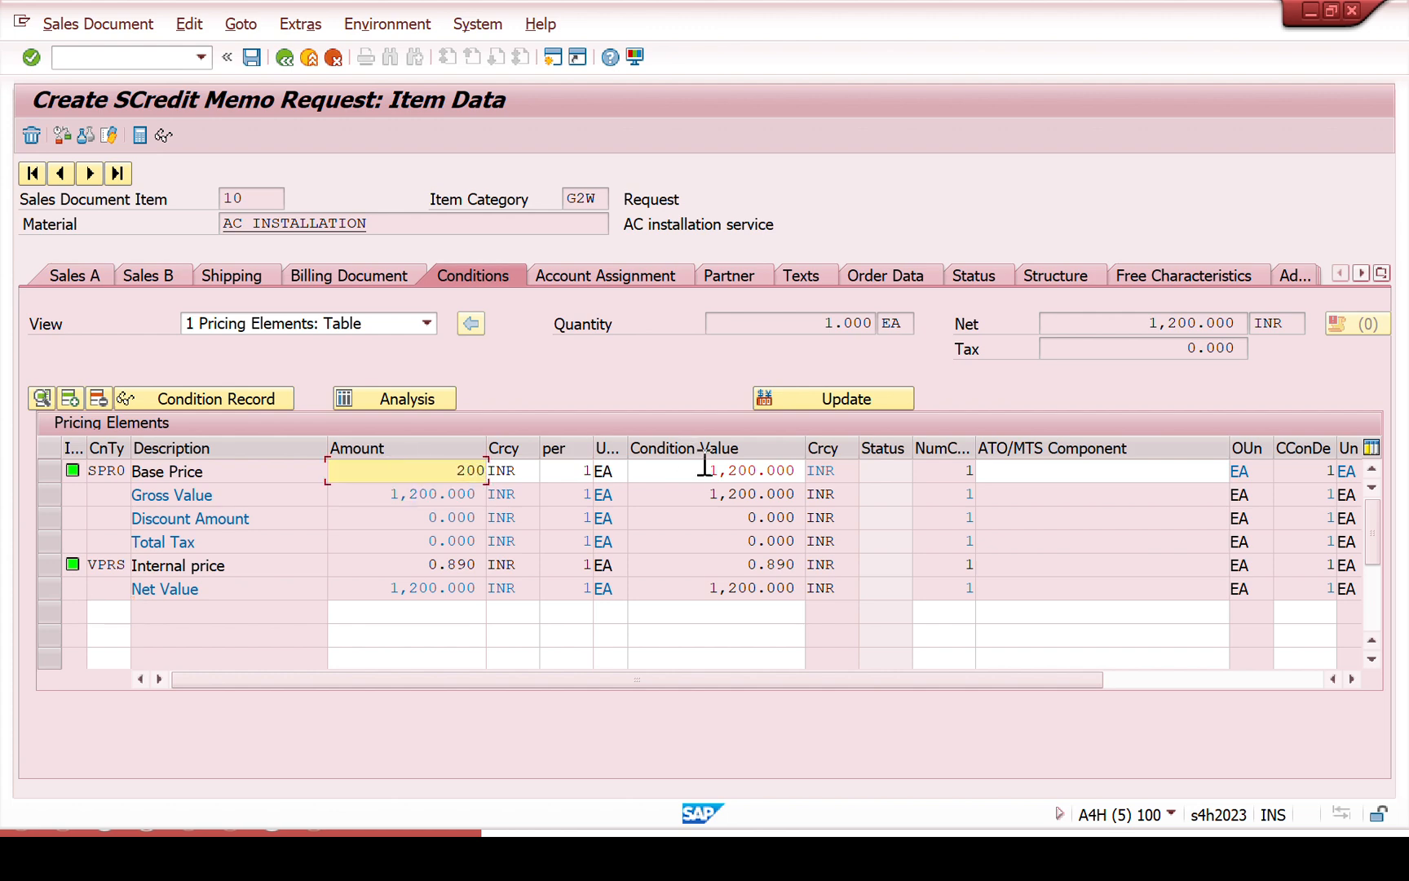
{"action": "key", "text": "Return"}
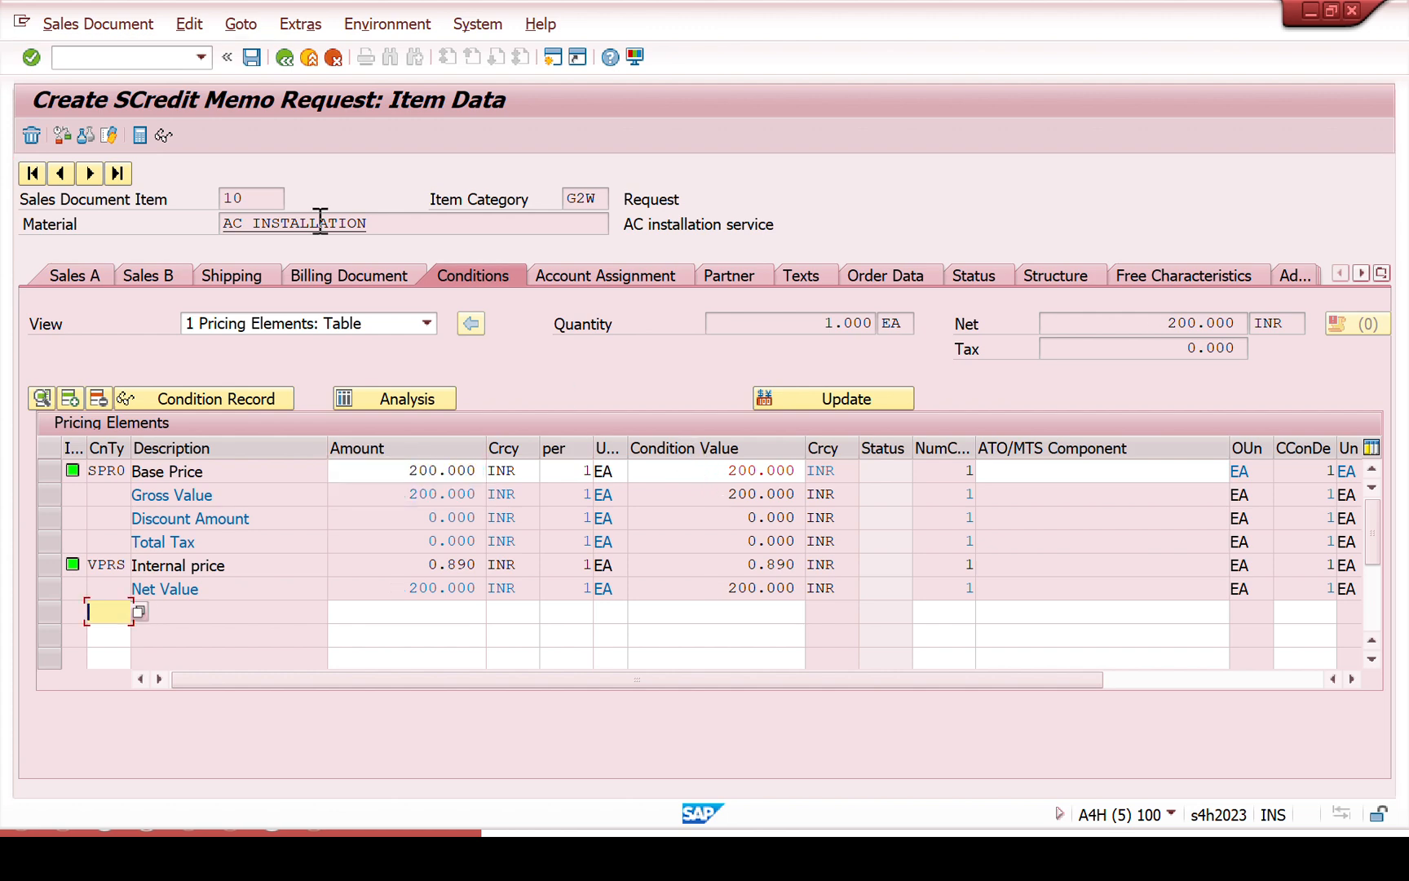
- Try to save the credit memo request, choose to edit the incomplete document, and open the missing order reason for completion
{"action": "left_click", "coordinate": [252, 57]}
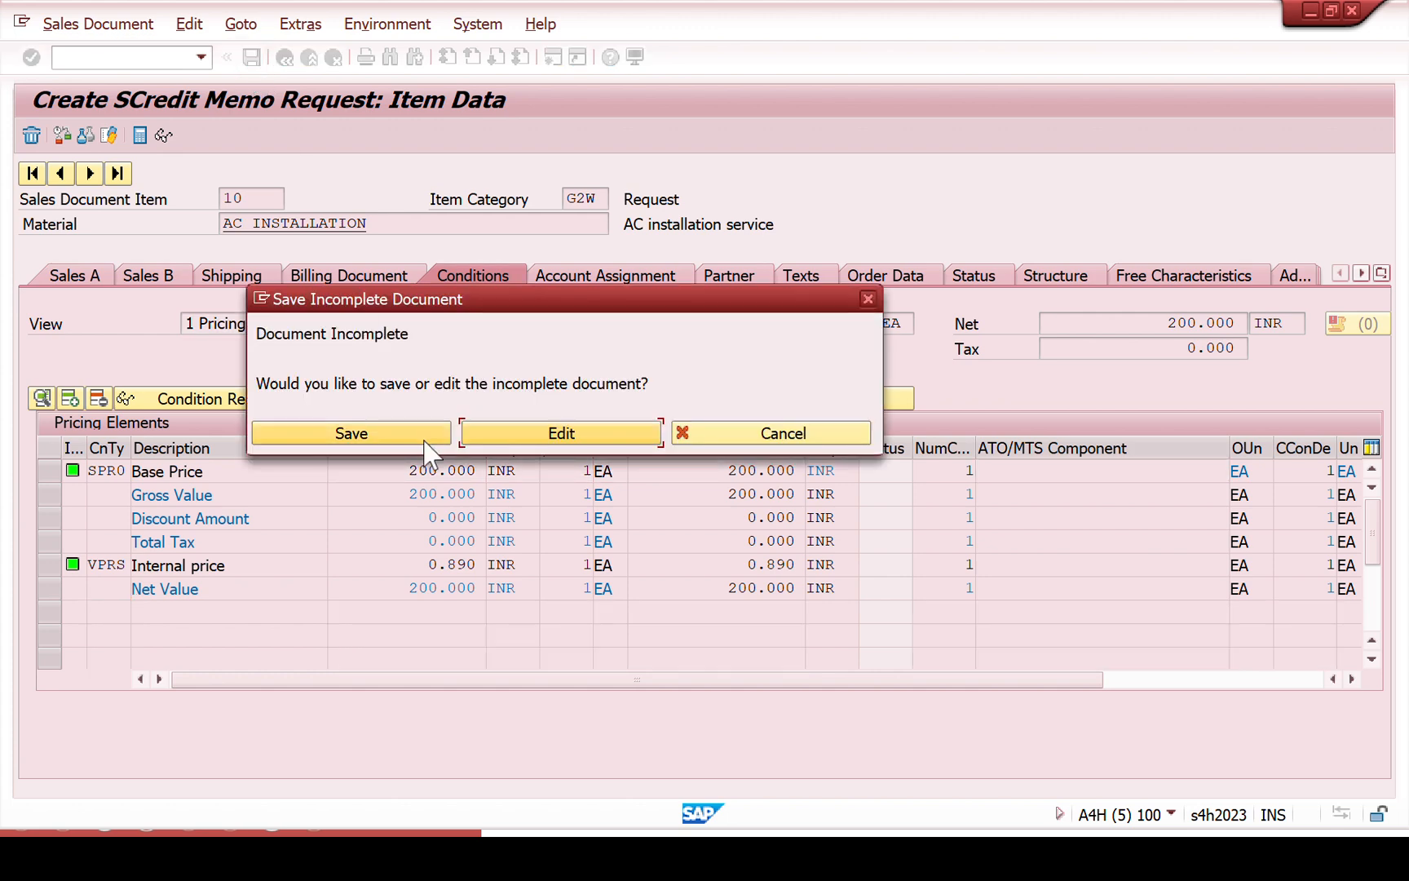
{"action": "left_click", "coordinate": [503, 437]}
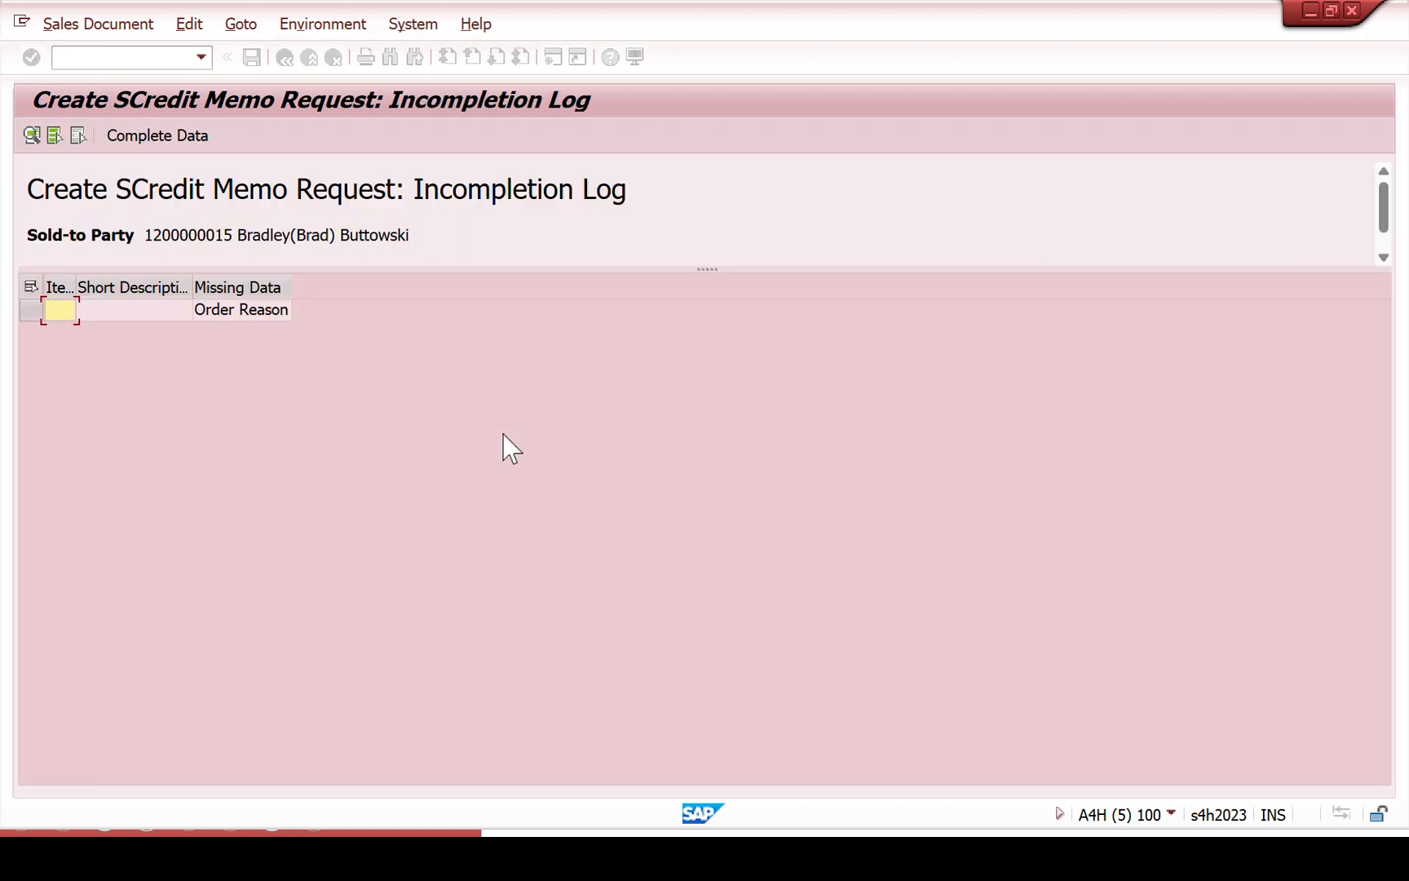
{"action": "left_click", "coordinate": [34, 315]}
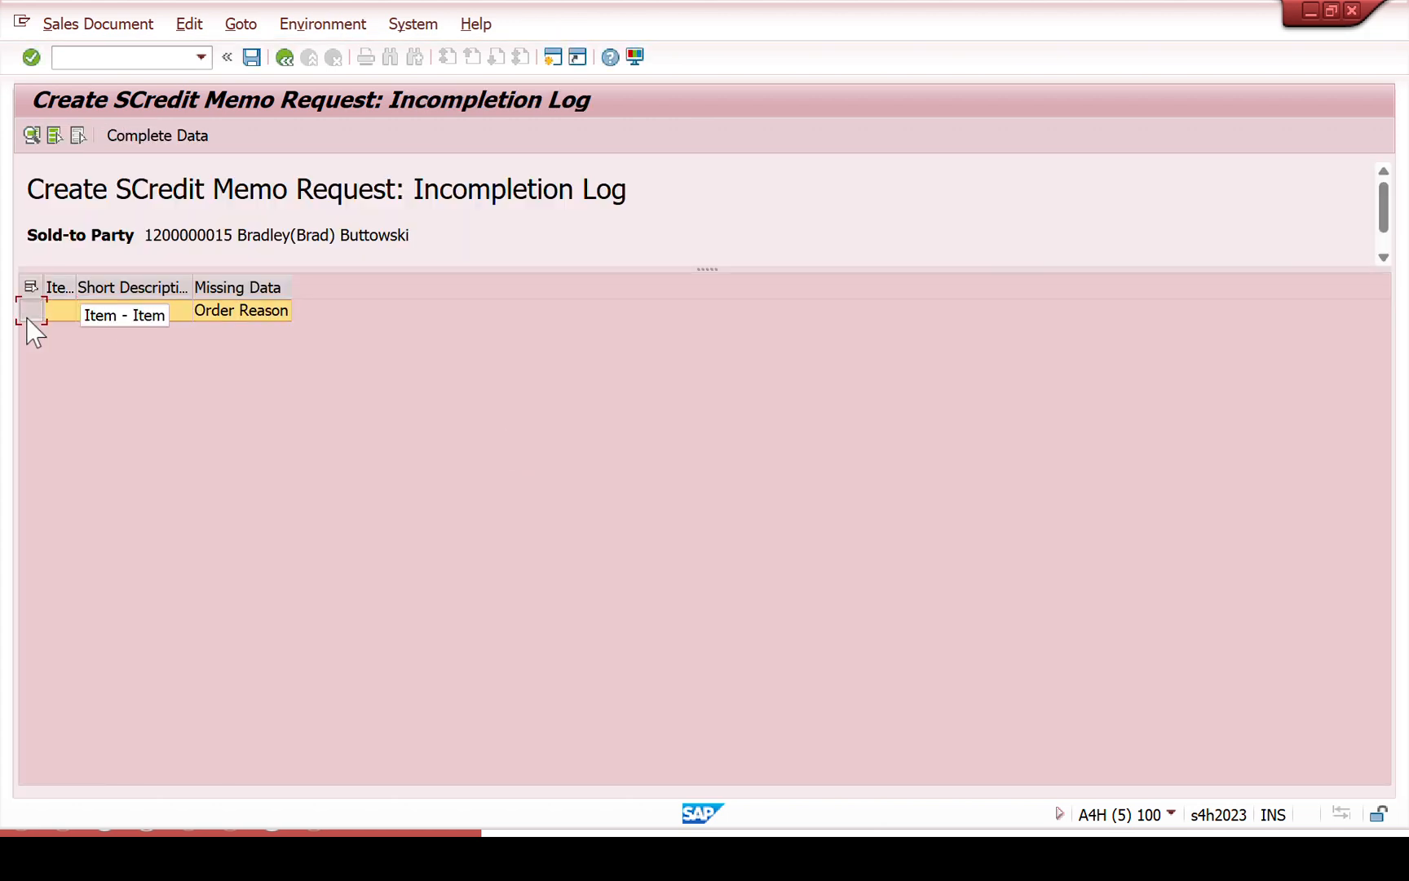
{"action": "left_click", "coordinate": [163, 137]}
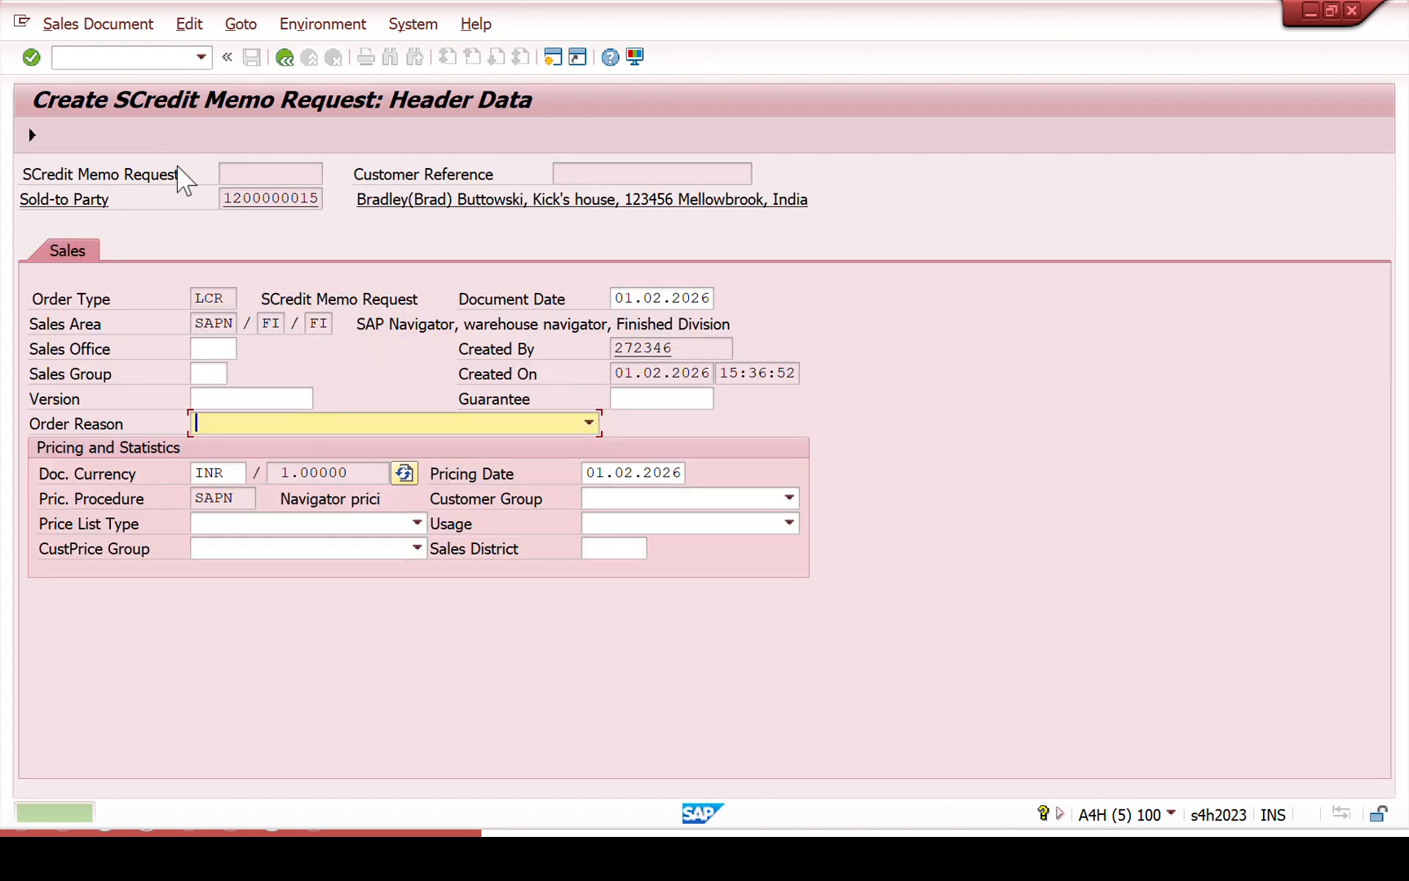
- Set the order reason to 100 Price difference: price was too high
{"action": "left_click", "coordinate": [392, 427]}
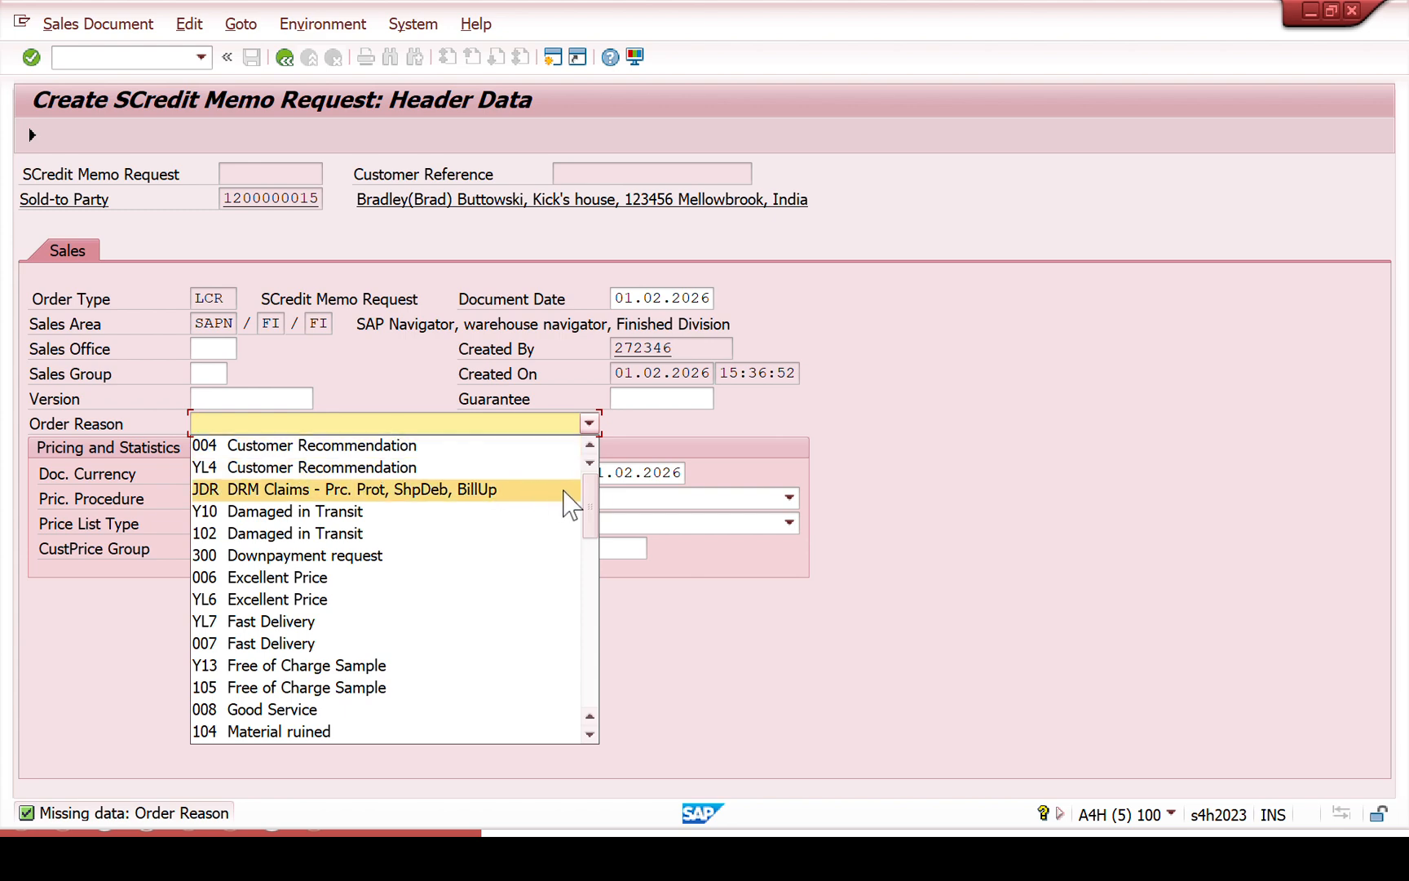
{"action": "left_click_drag", "start_coordinate": [599, 511], "coordinate": [598, 576]}
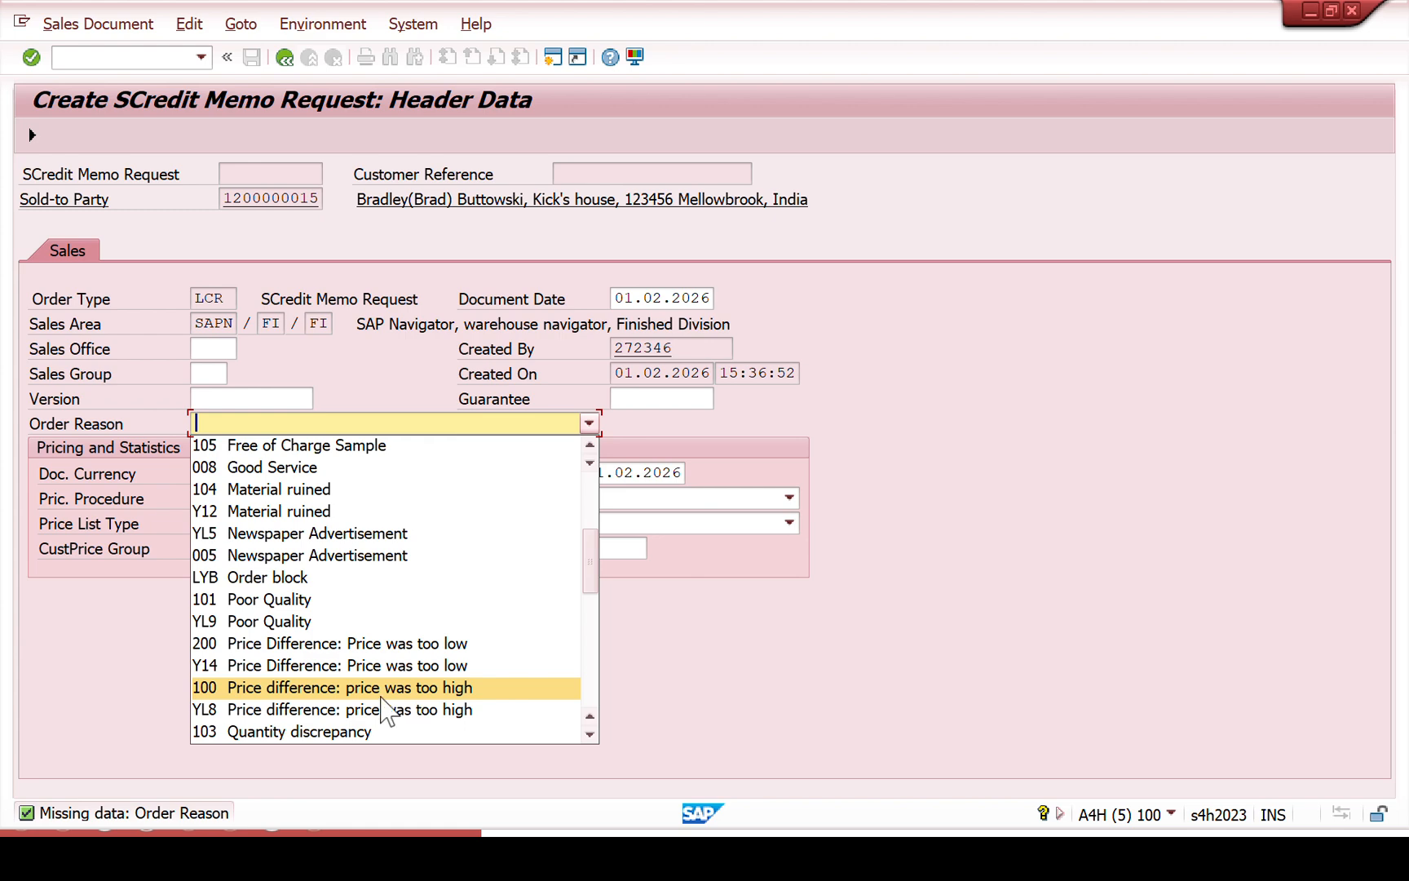
{"action": "left_click", "coordinate": [269, 690]}
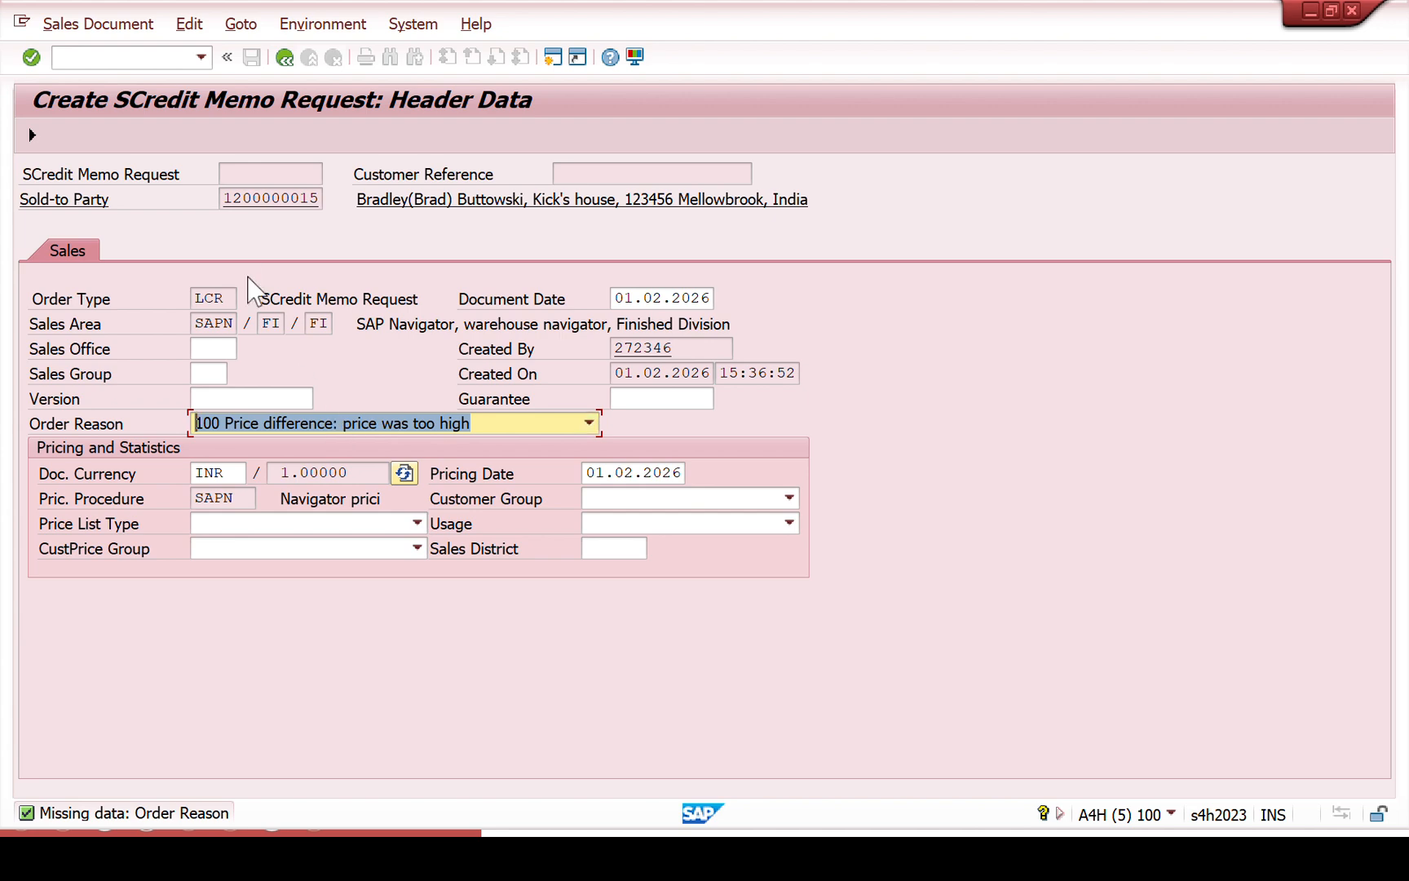
- Save the completed credit memo request and try to create its billing document with transaction VF01
{"action": "left_click", "coordinate": [31, 134]}
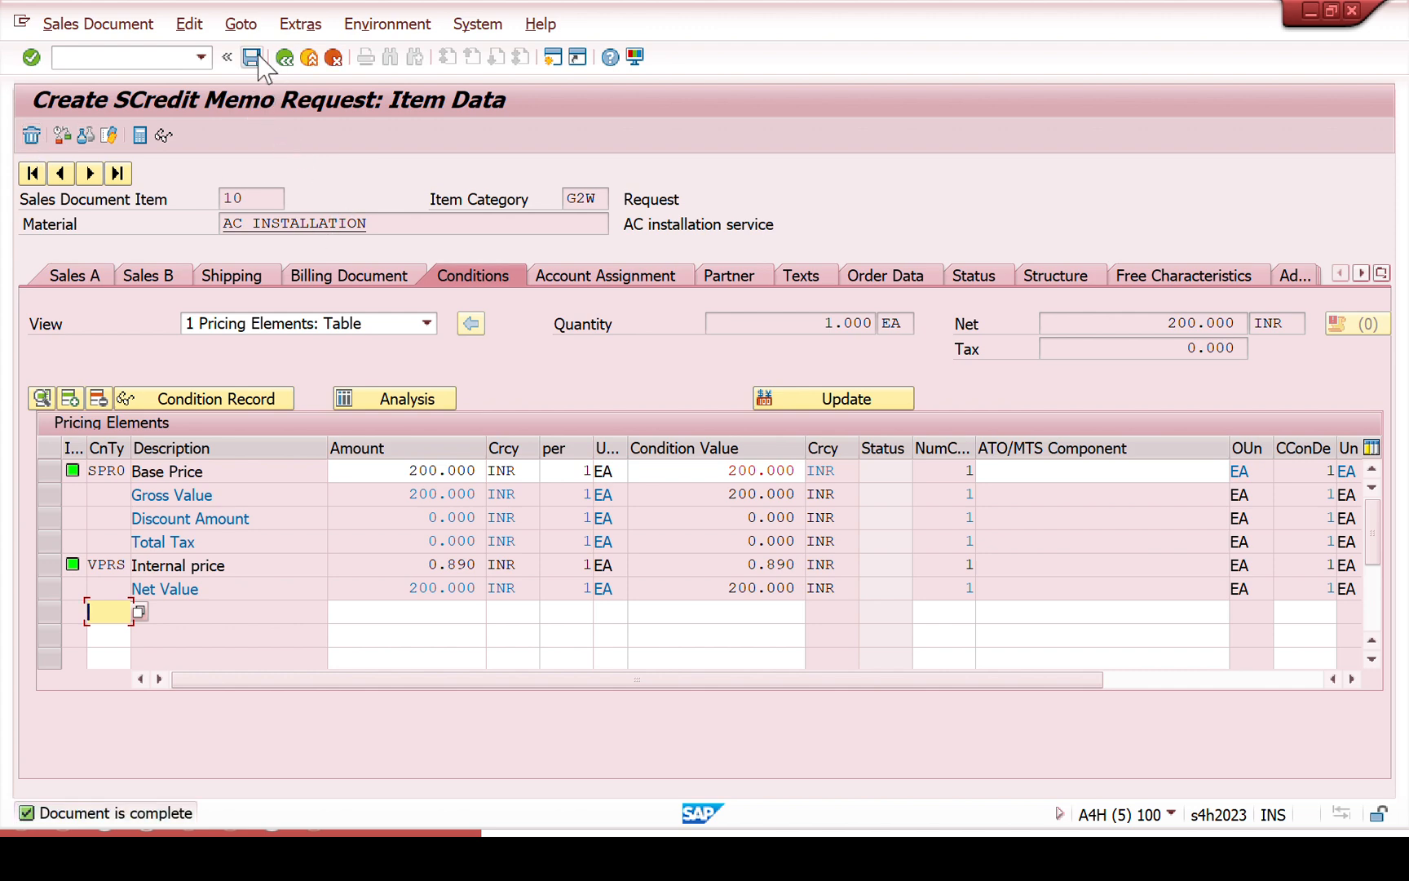
{"action": "left_click", "coordinate": [252, 57]}
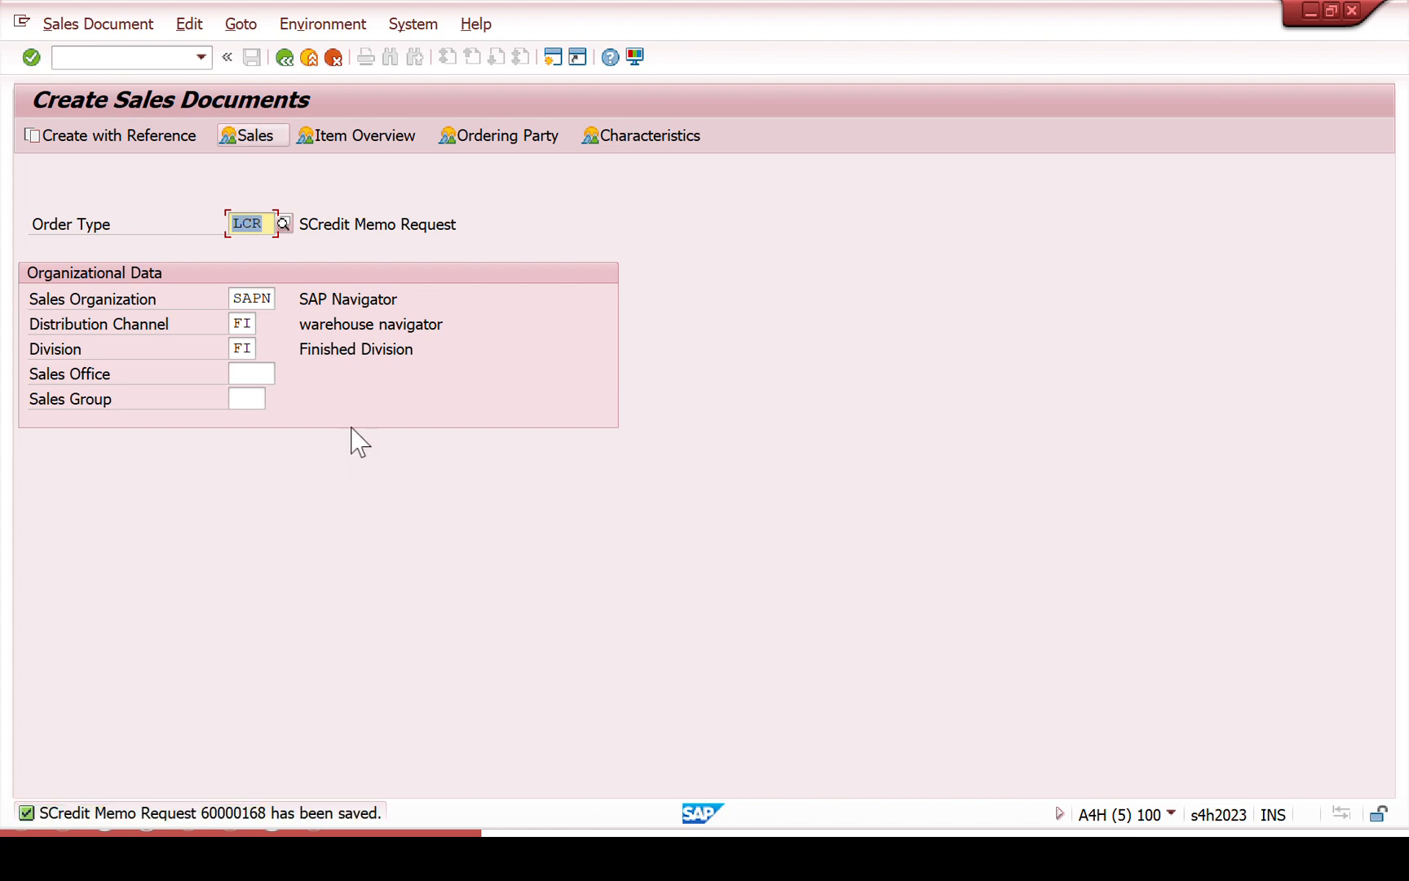
{"action": "left_click", "coordinate": [148, 58]}
{"action": "left_click", "coordinate": [147, 58]}
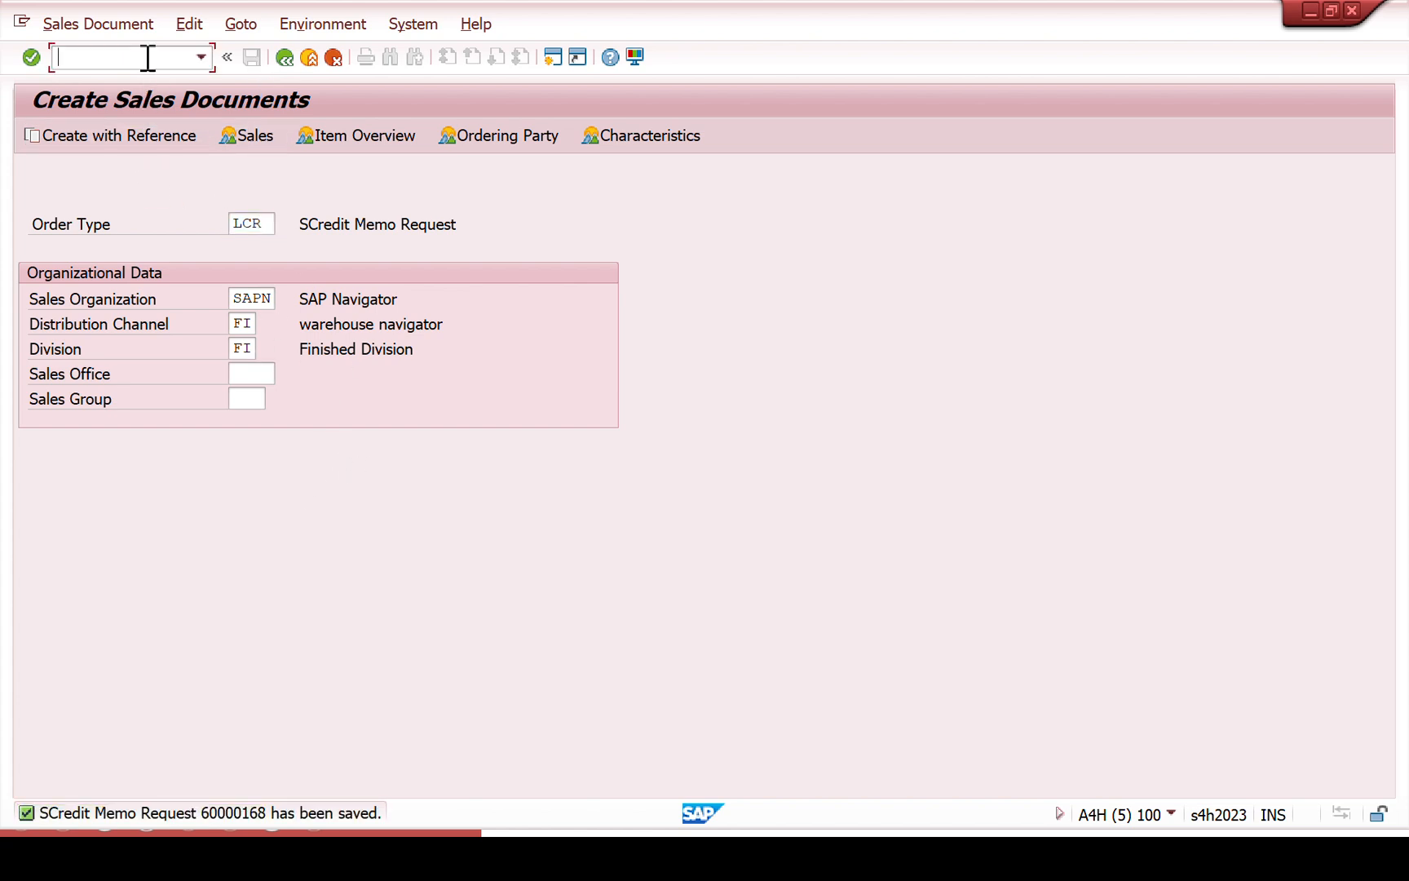
{"action": "type", "text": "/NVF01"}
{"action": "key", "text": "Return"}
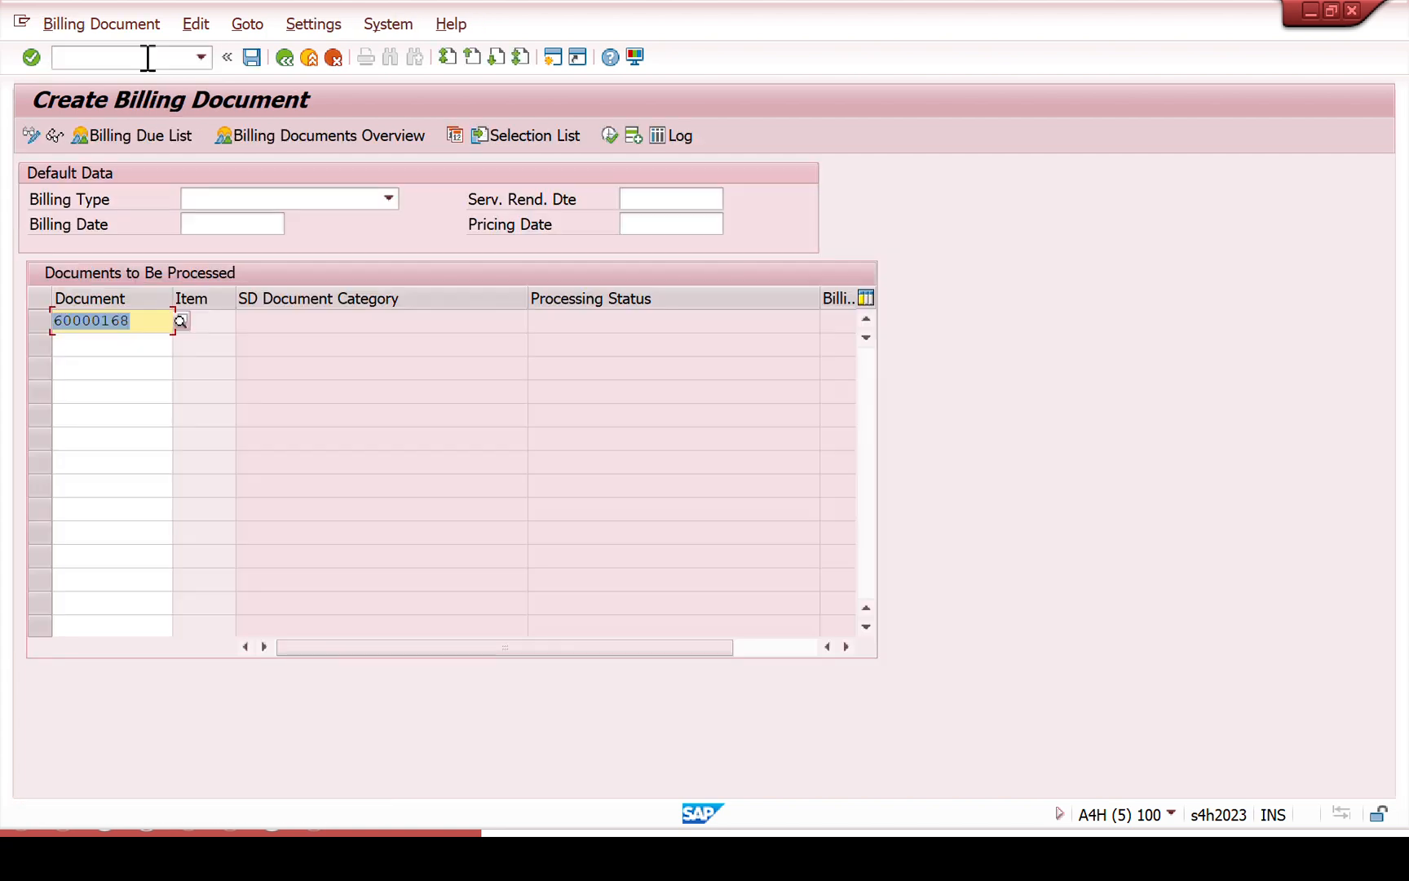
{"action": "key", "text": "Return"}
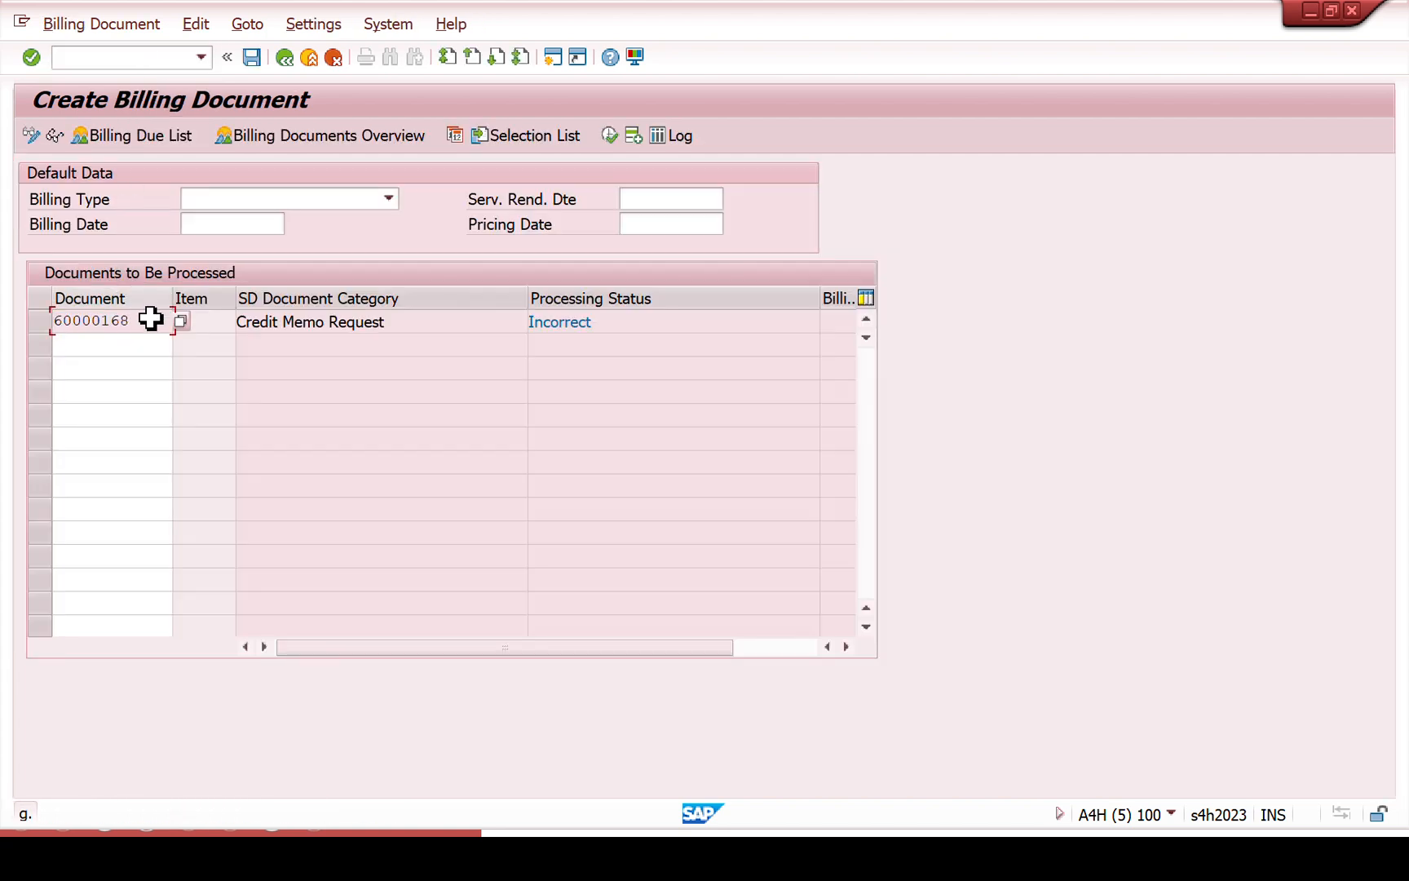
- Open the billing log and expand the error entry down to its technical data details
{"action": "left_click", "coordinate": [675, 139]}
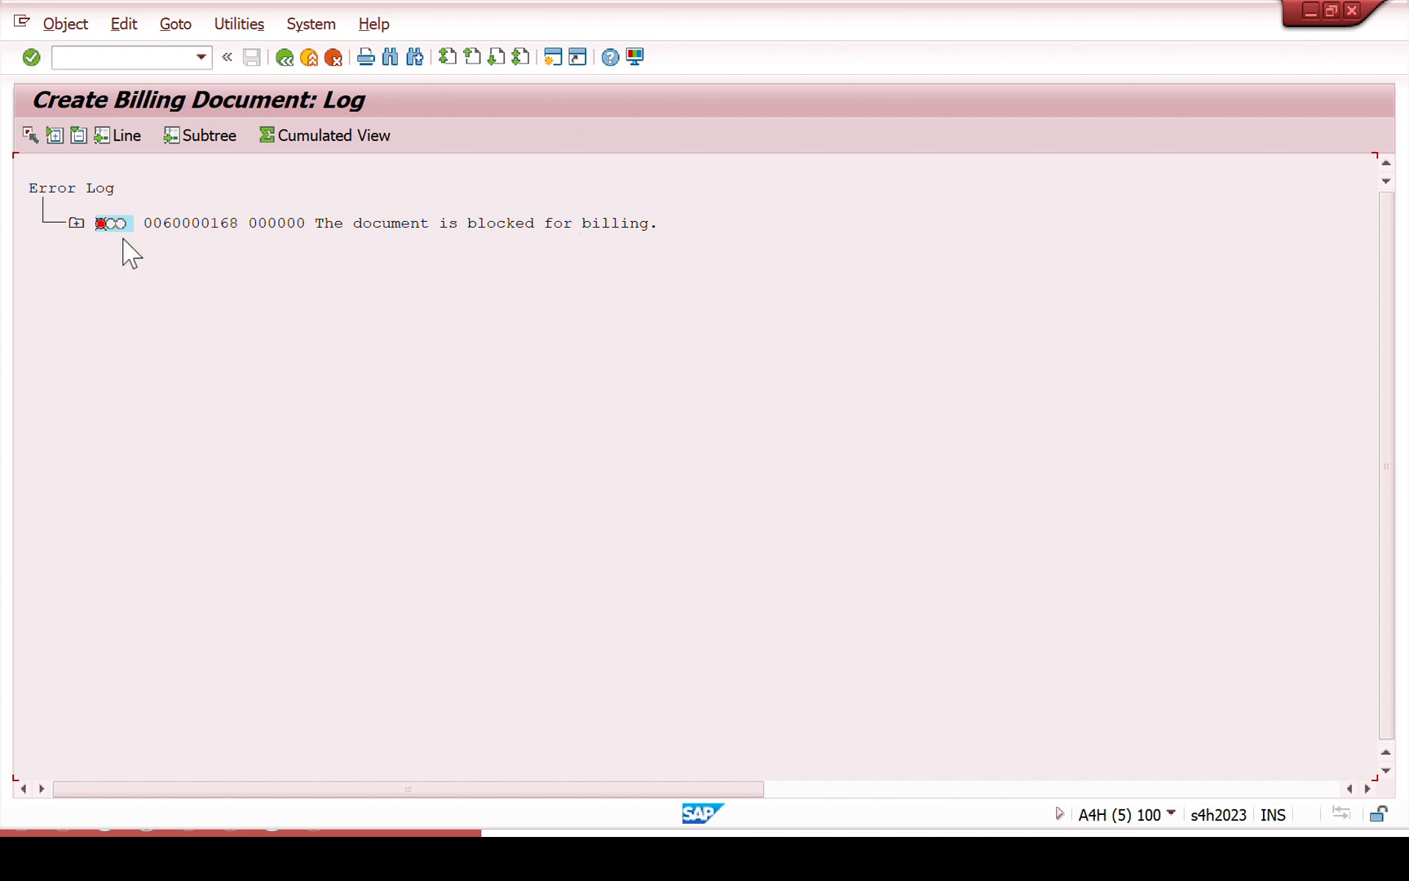
{"action": "left_click", "coordinate": [76, 223]}
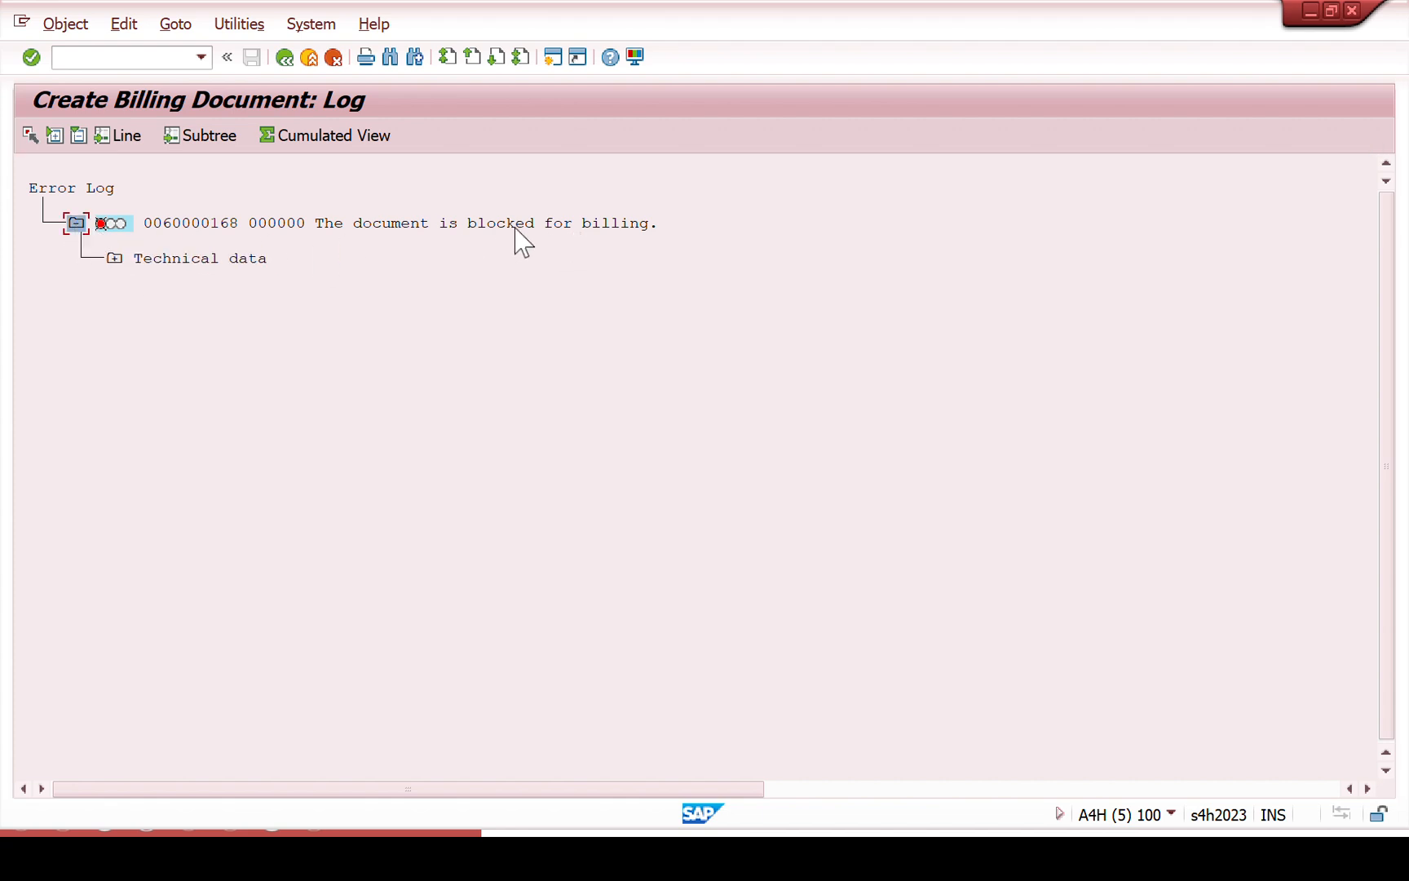
{"action": "left_click", "coordinate": [114, 258]}
{"action": "left_click", "coordinate": [114, 259]}
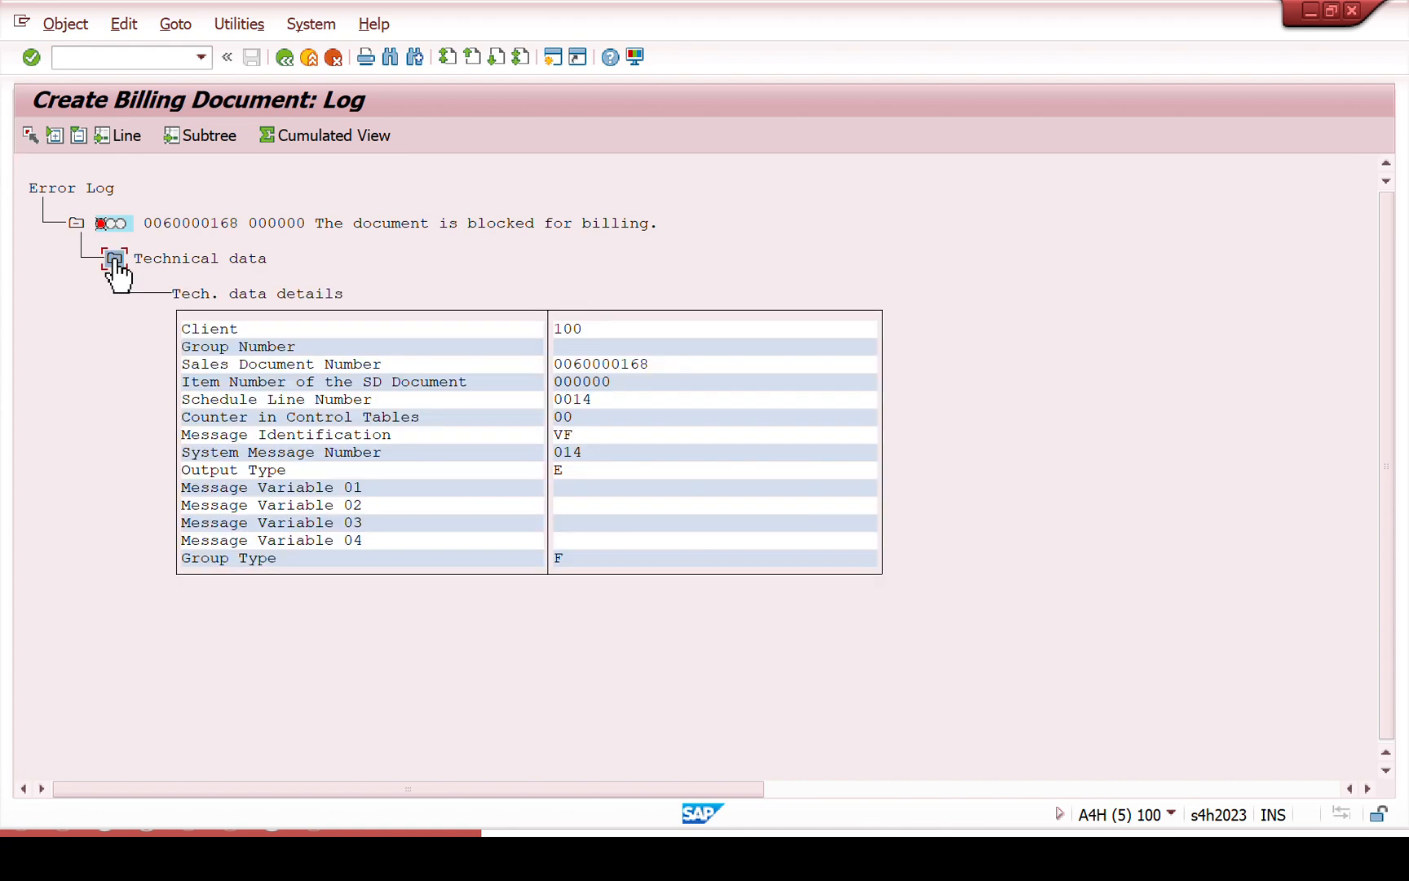
- Open the credit memo request in transaction VA02, clear its billing block, and save it
{"action": "left_click", "coordinate": [120, 56]}
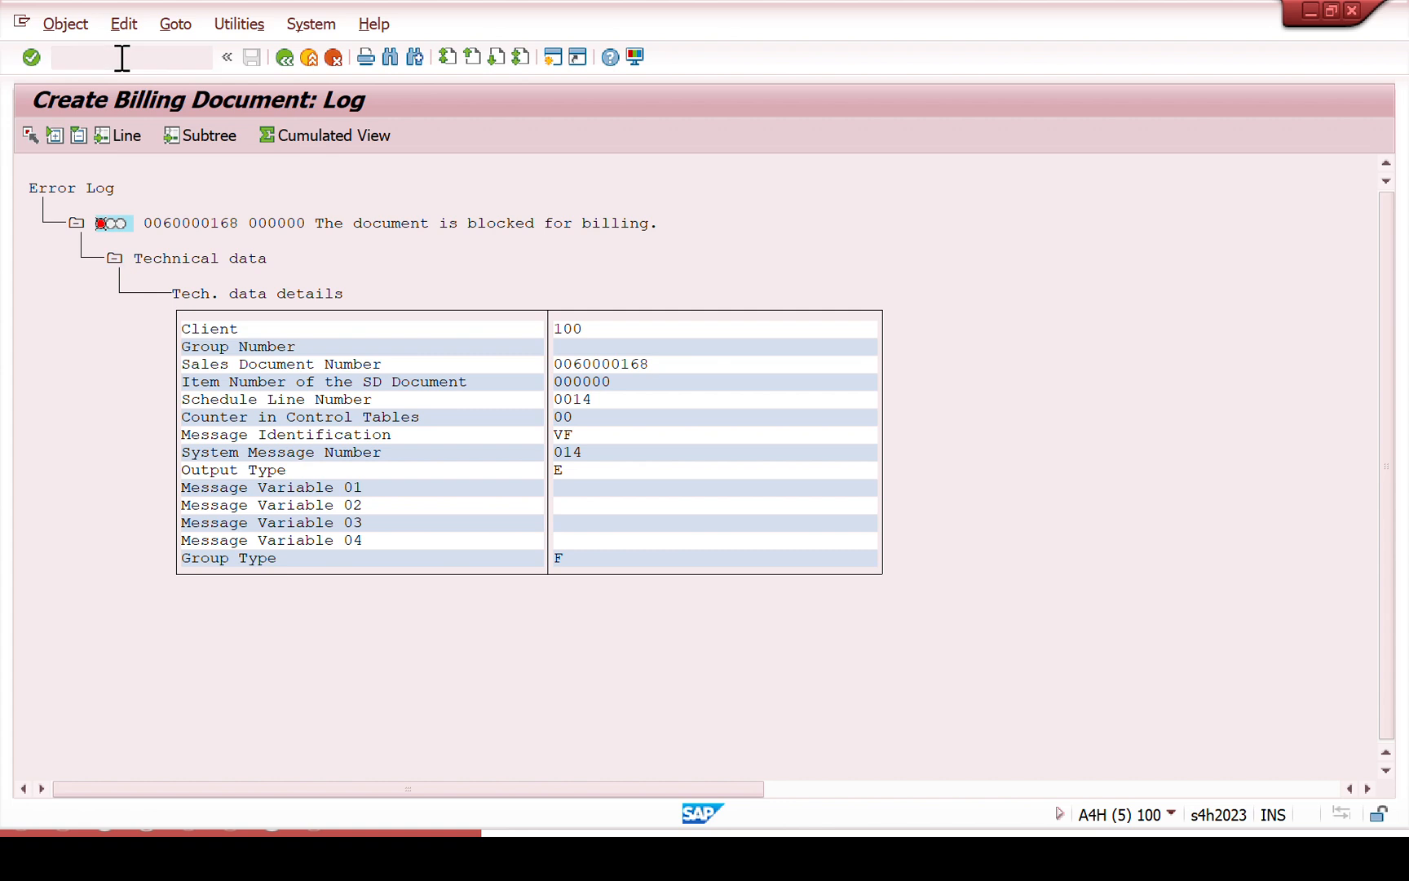
{"action": "type", "text": "/NVA02"}
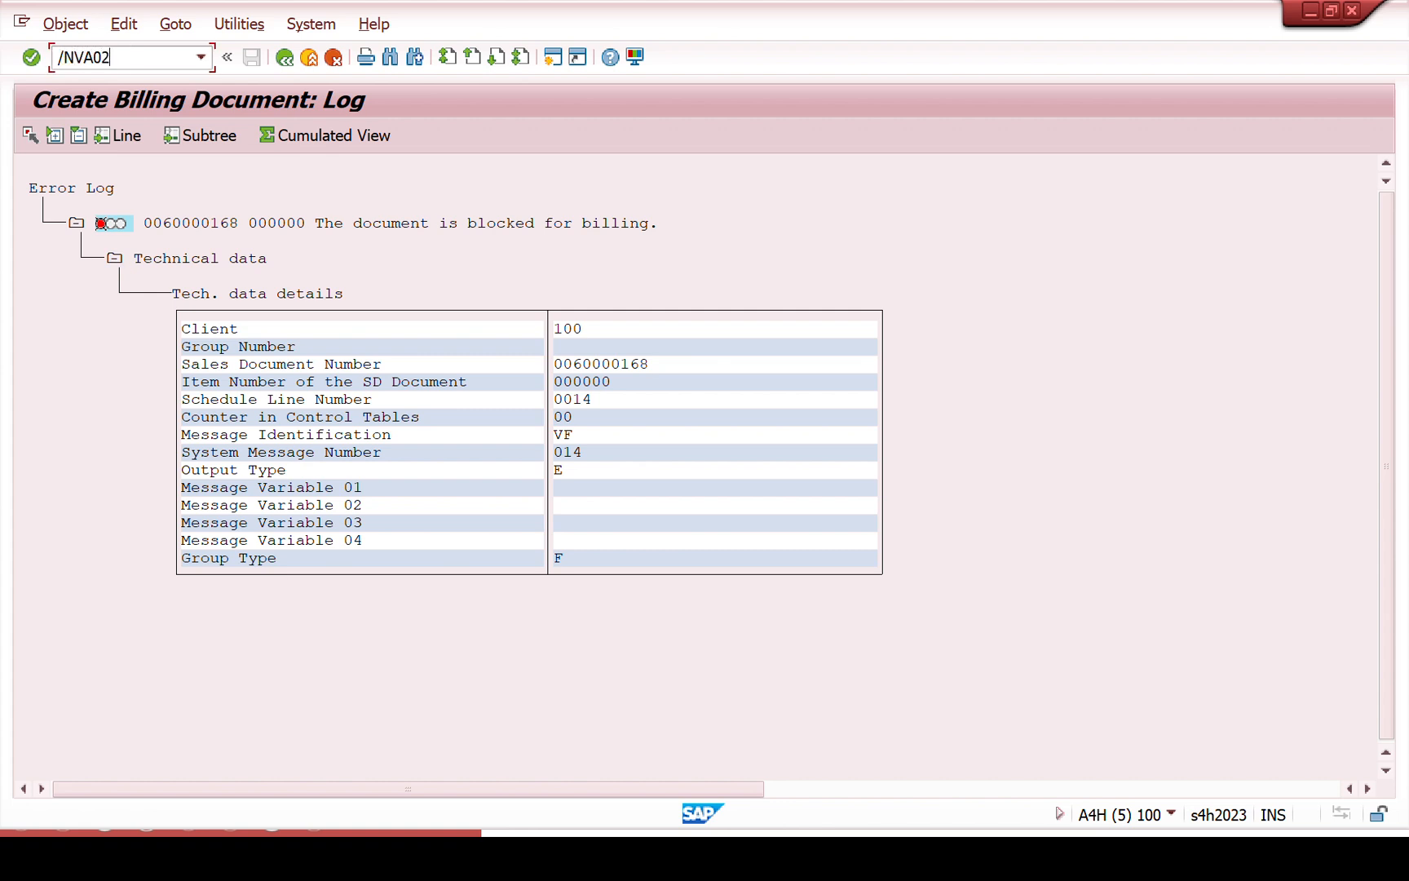
{"action": "key", "text": "Return"}
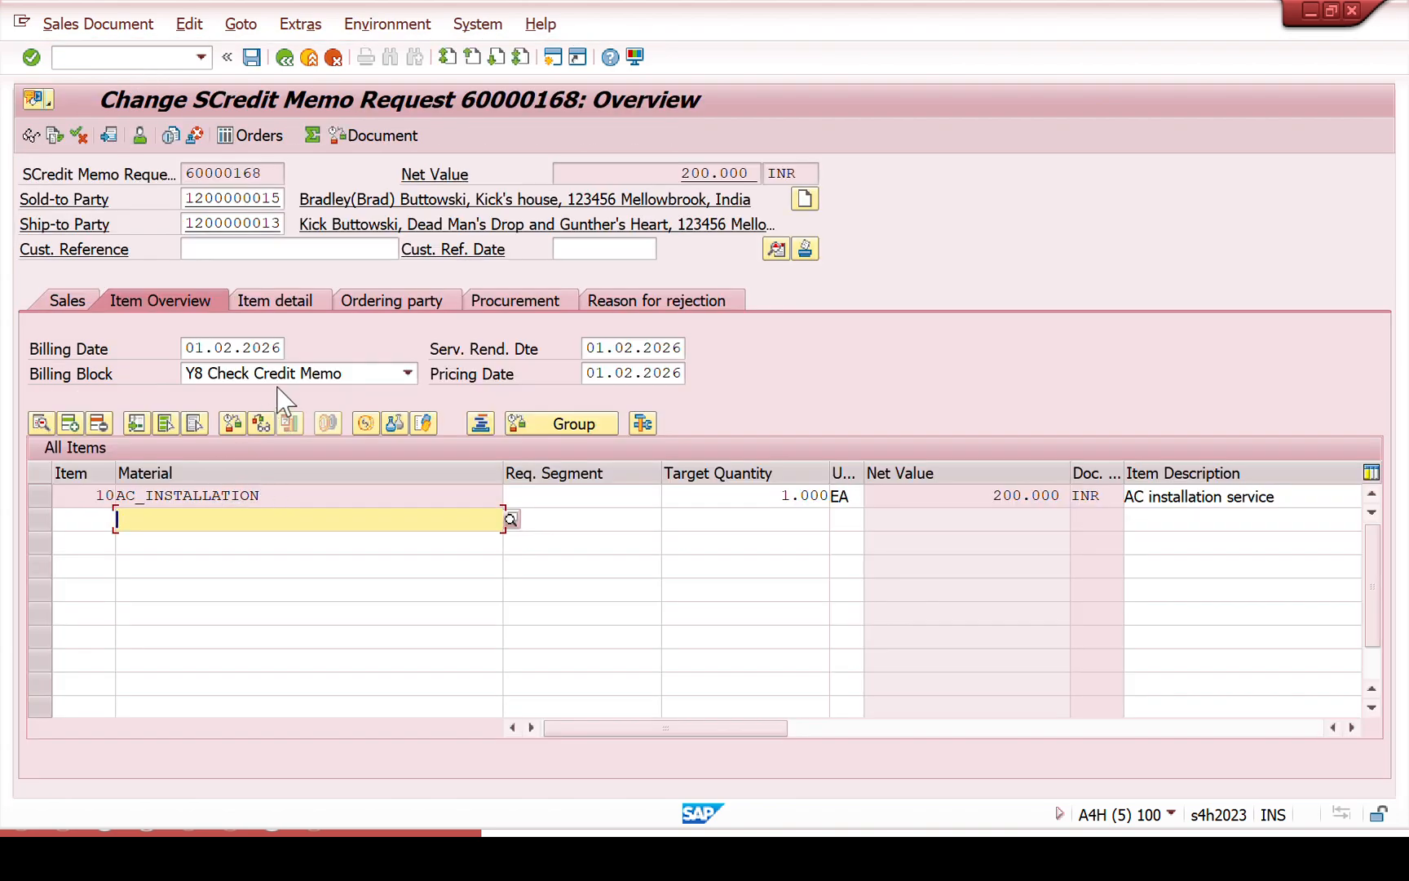
{"action": "left_click", "coordinate": [286, 379]}
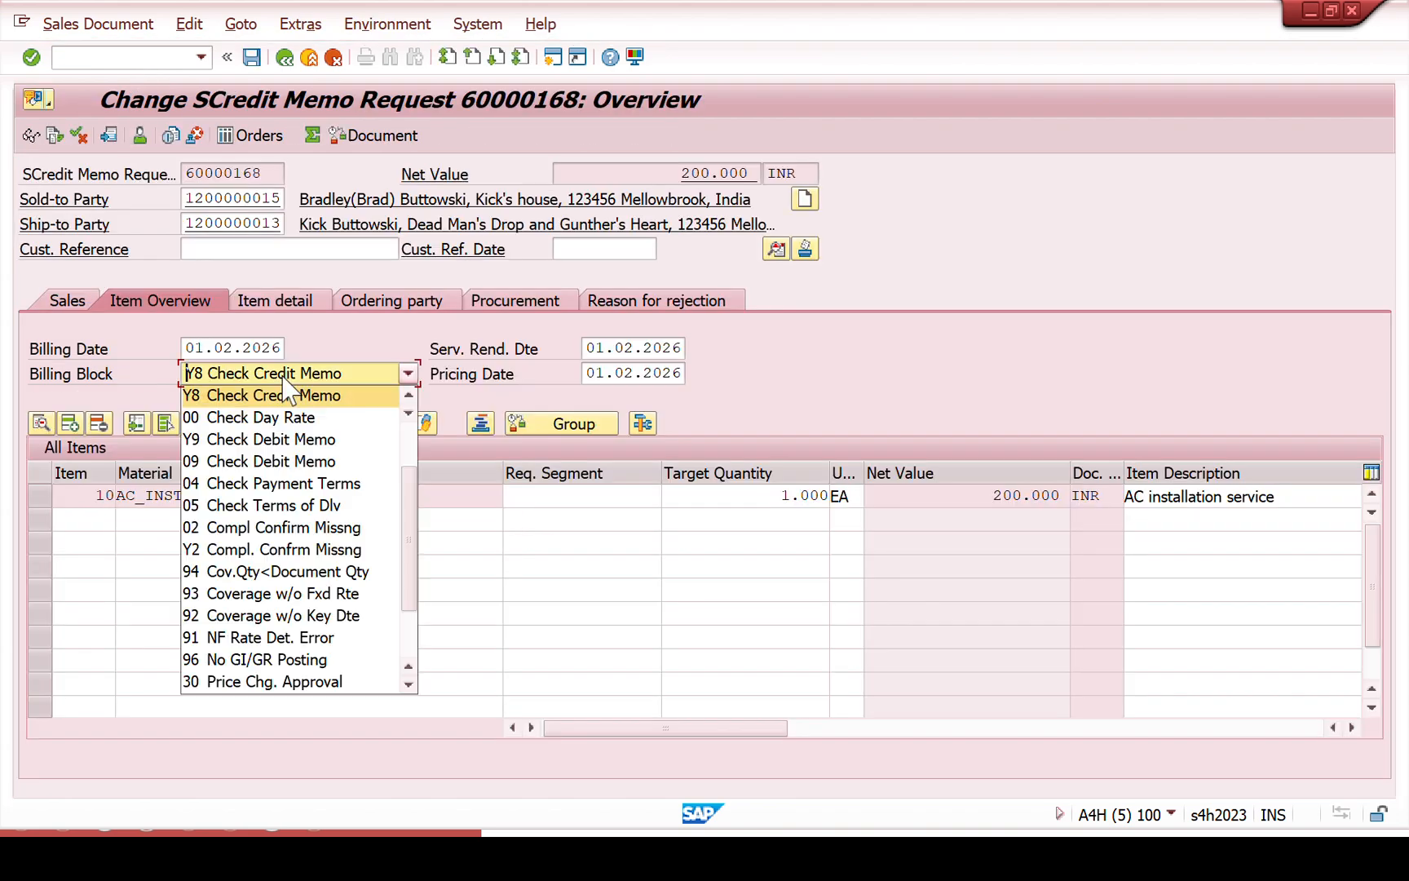
{"action": "scroll", "coordinate": [416, 526], "scroll_direction": "down", "scroll_amount": 2}
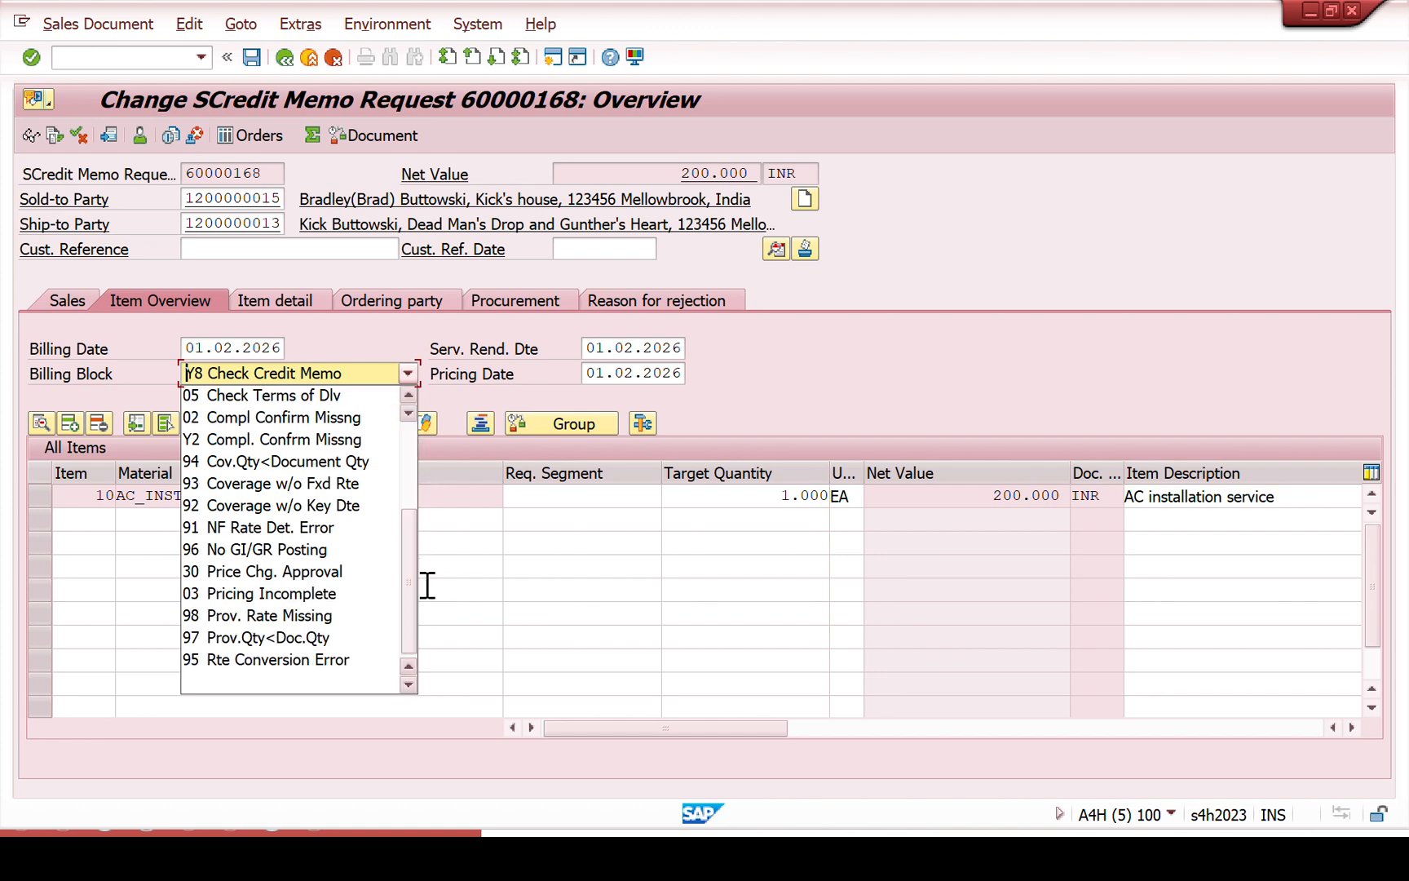
{"action": "left_click", "coordinate": [298, 684]}
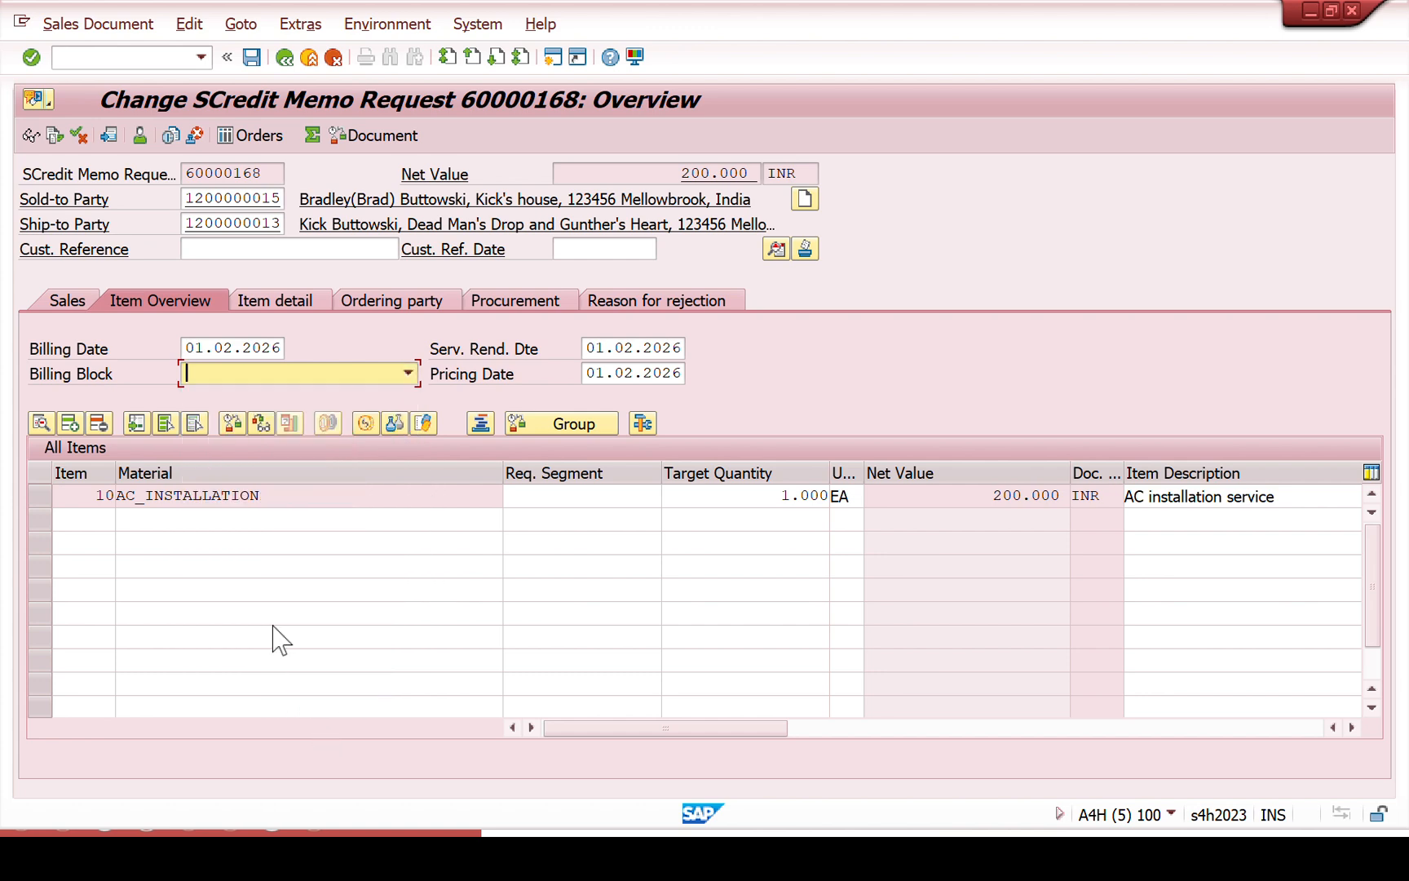
{"action": "left_click", "coordinate": [252, 57]}
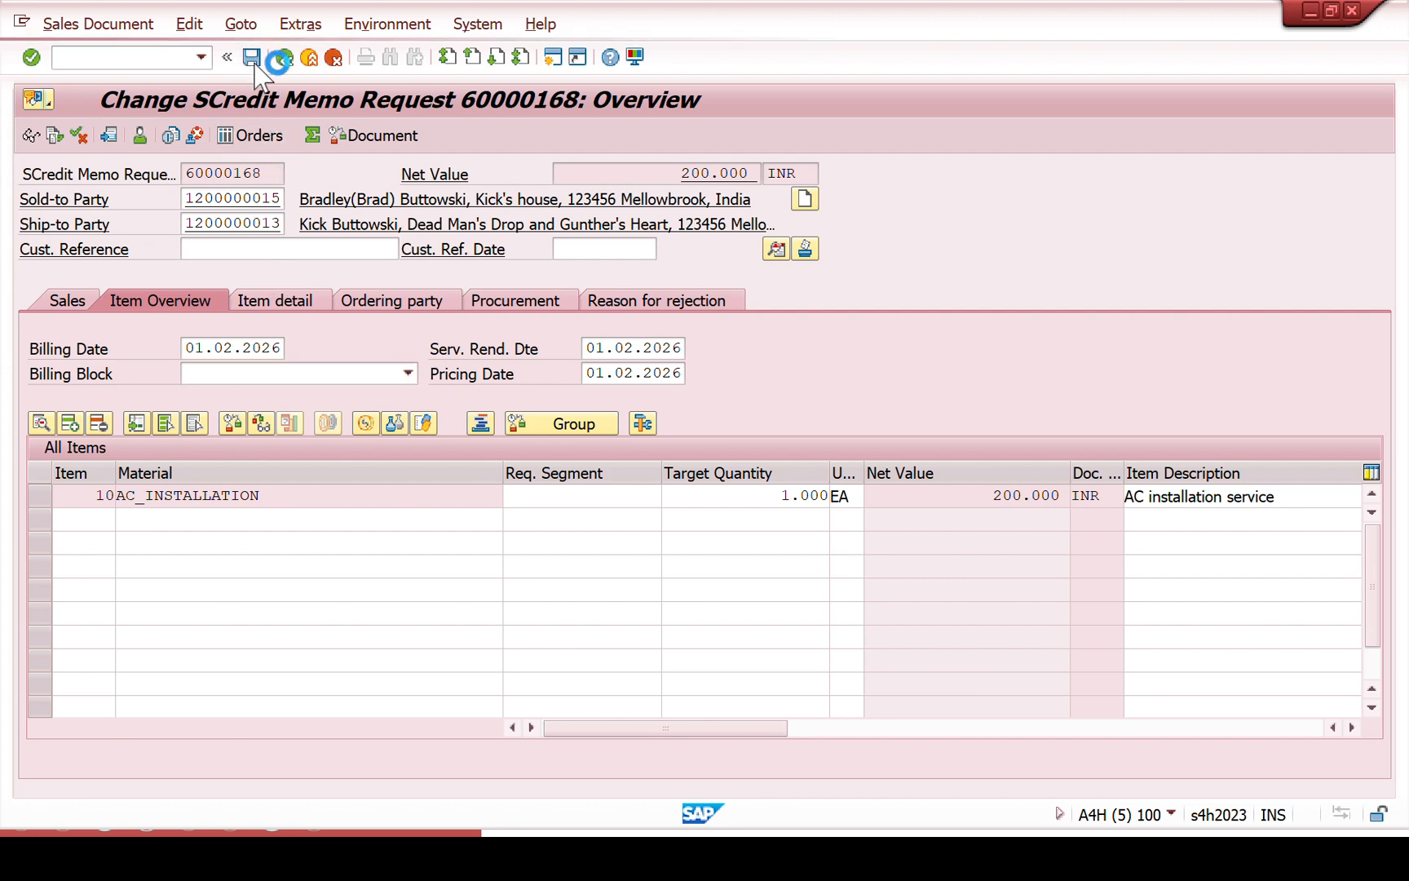
- Start a billing document for the unblocked credit memo request with transaction VF01 and check its billing type
{"action": "left_click", "coordinate": [154, 60]}
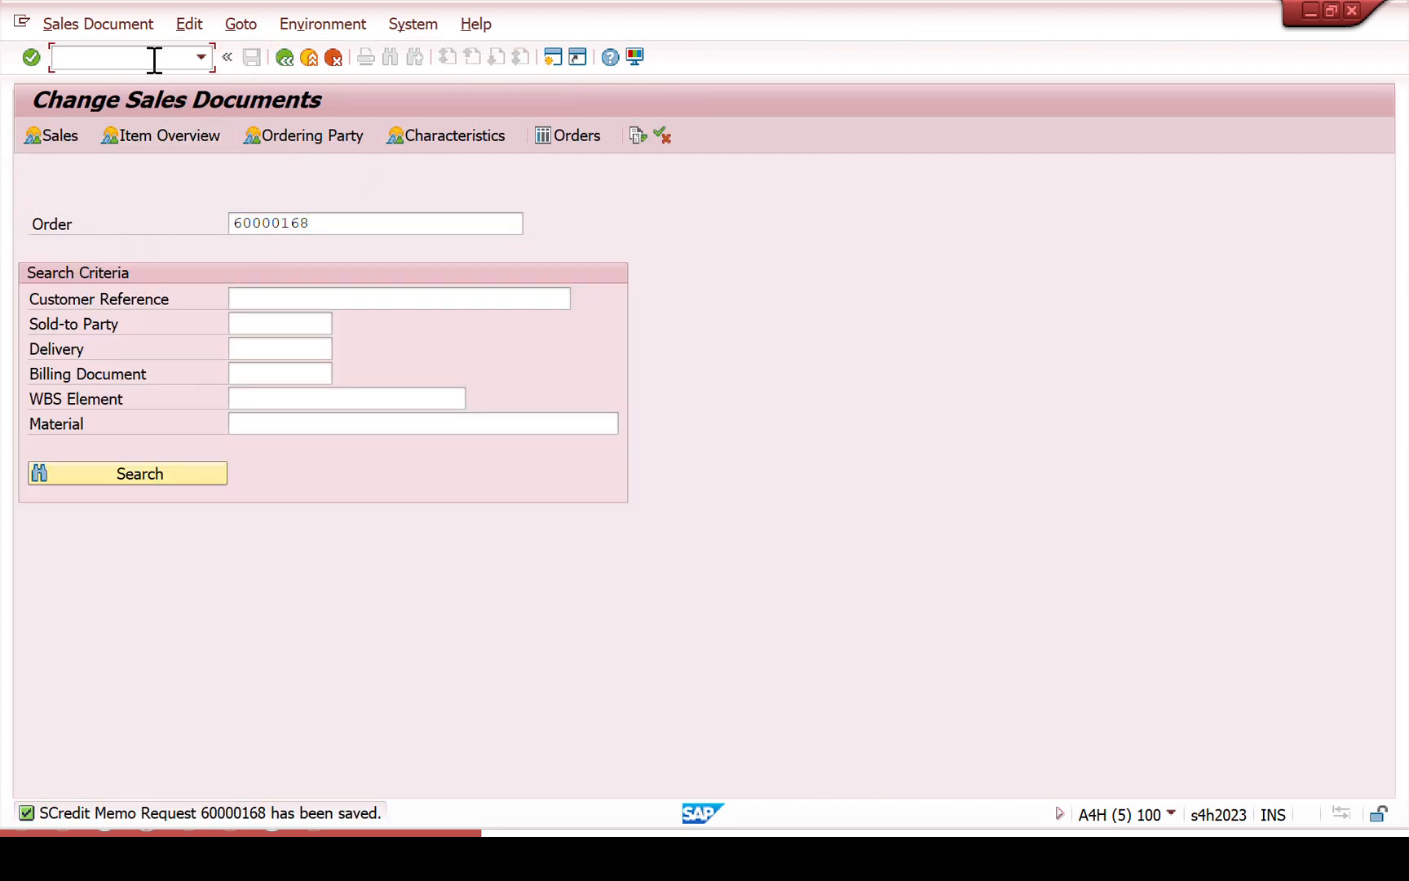
{"action": "key", "text": "Return"}
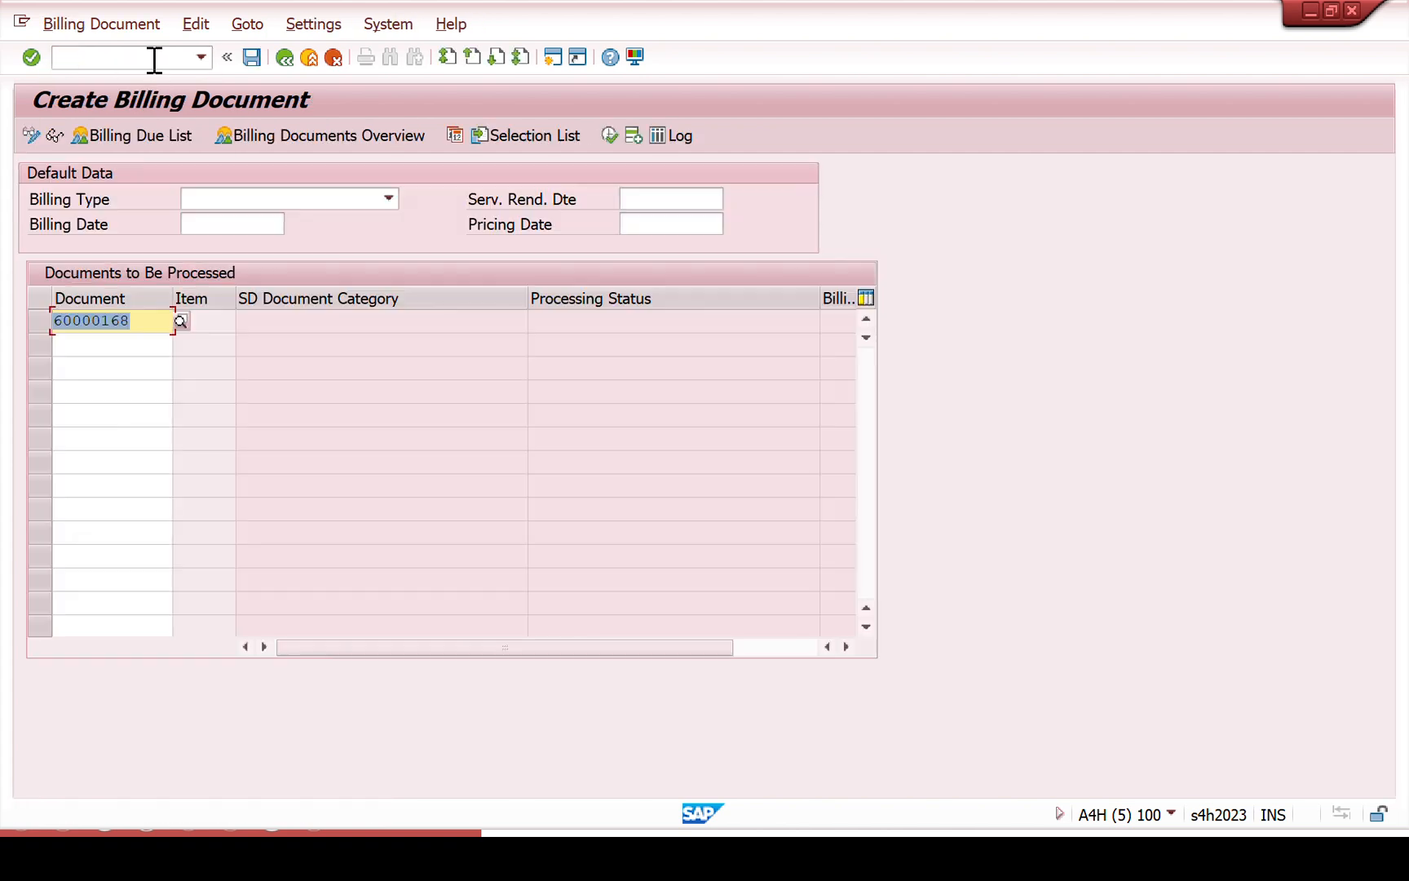
{"action": "key", "text": "Return"}
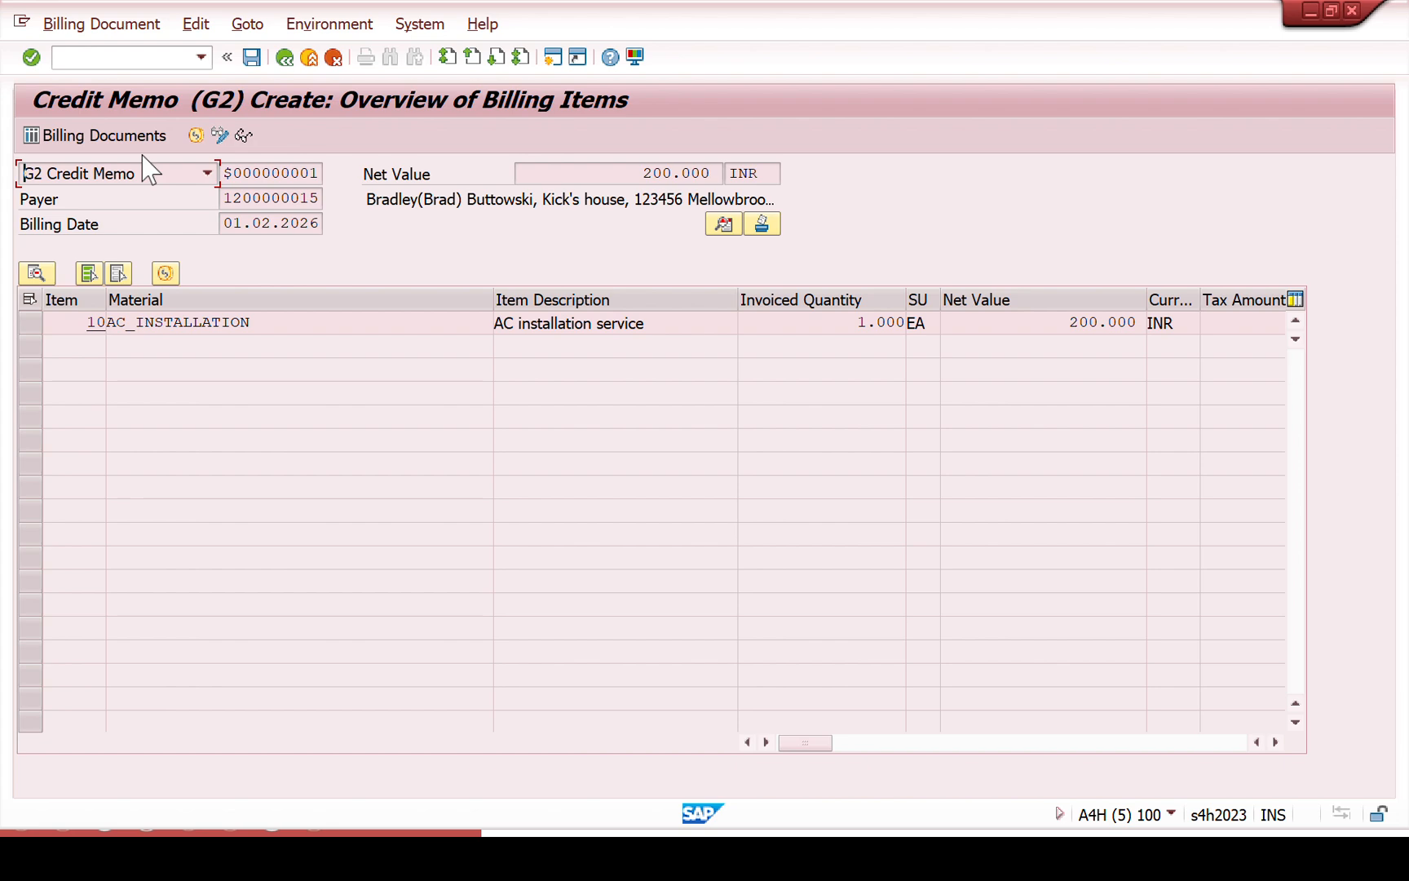
- Set the order-related billing type of sales document type LCR to K2 and save the configuration
{"action": "left_click", "coordinate": [553, 56]}
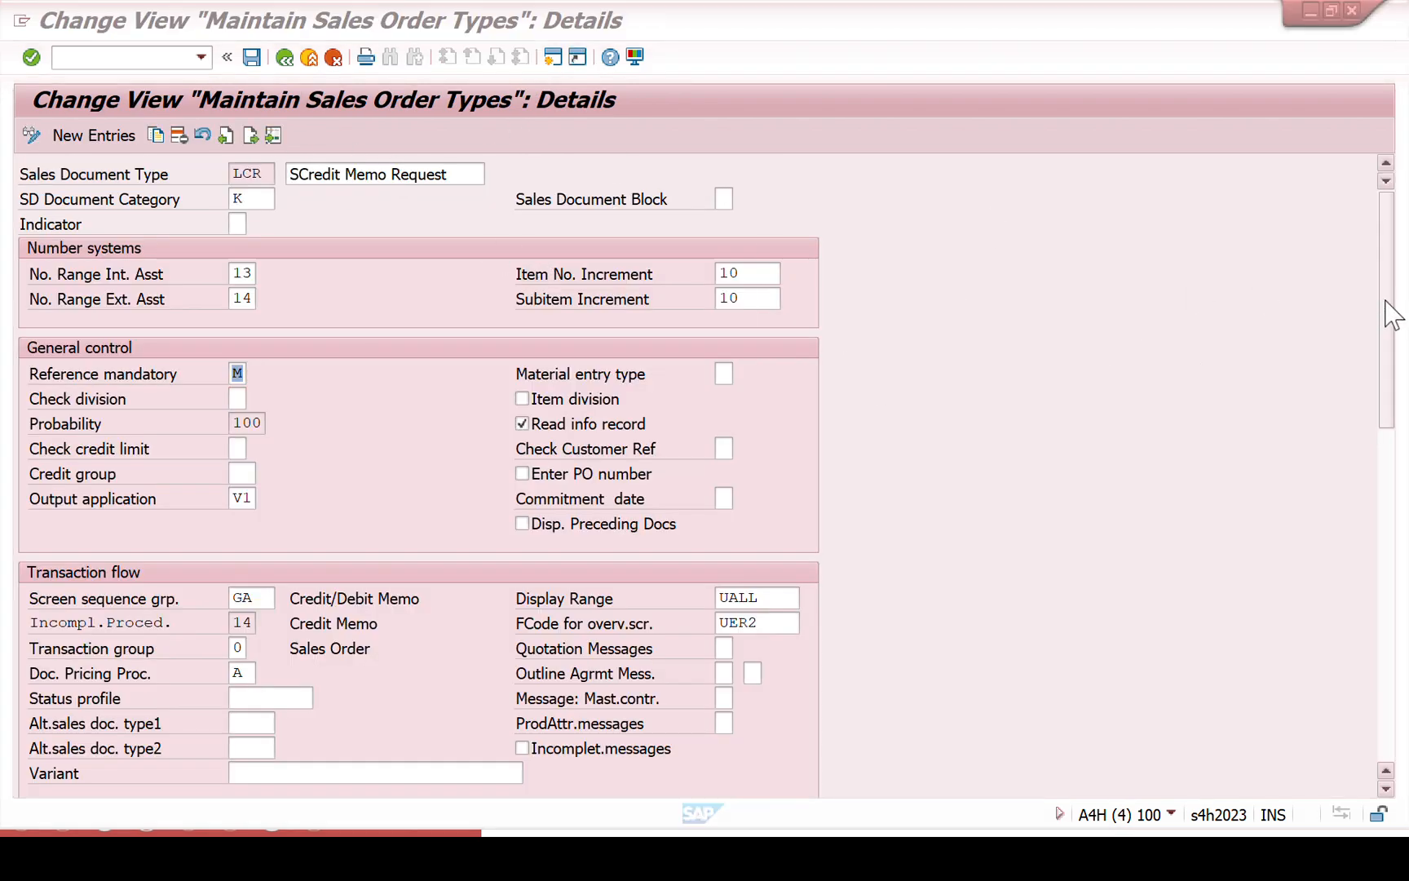
{"action": "left_click_drag", "start_coordinate": [1387, 337], "coordinate": [1387, 513]}
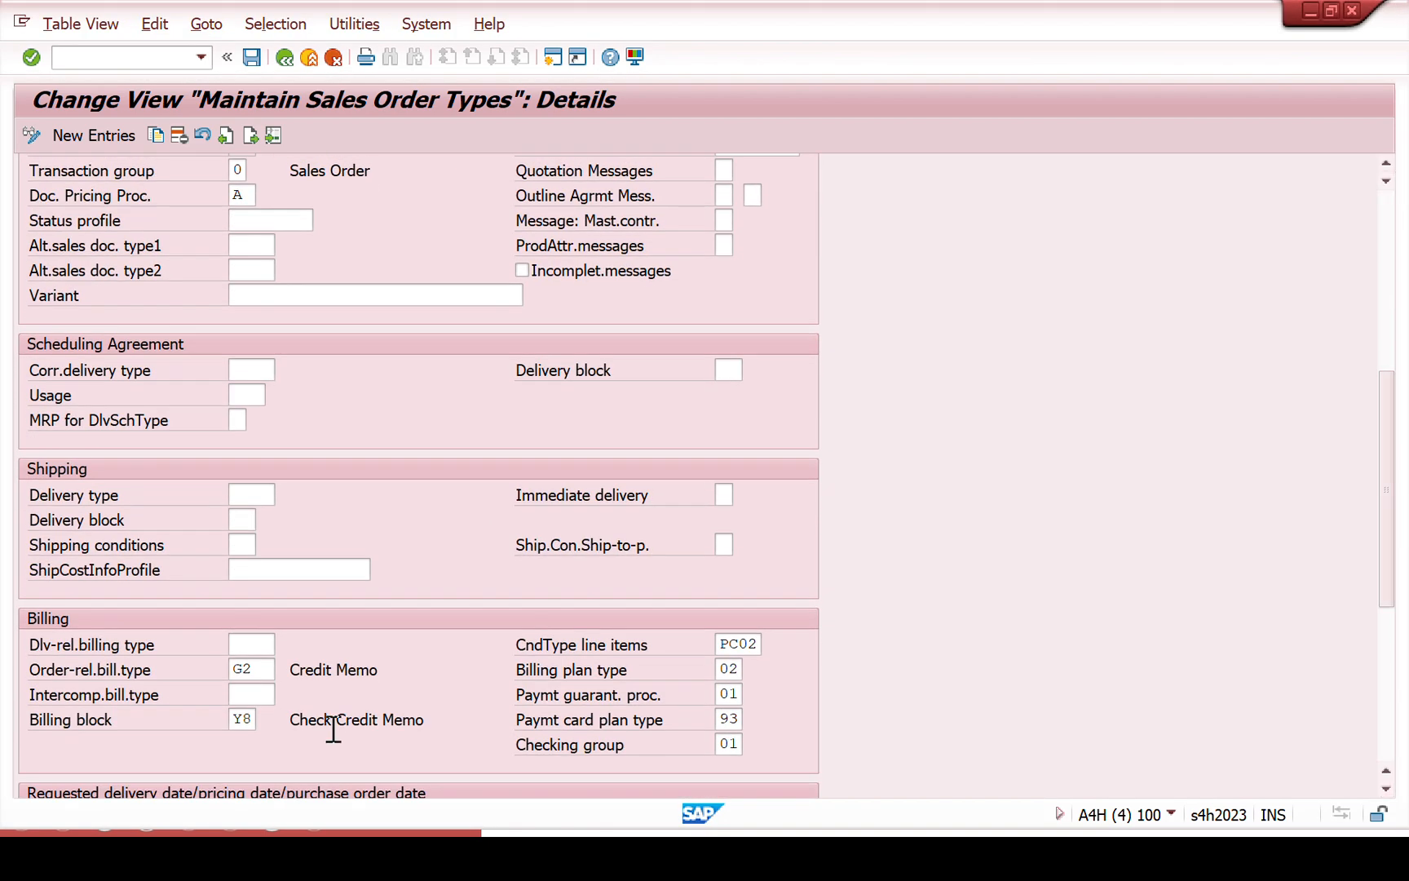
{"action": "left_click", "coordinate": [259, 675]}
{"action": "type", "text": "RE"}
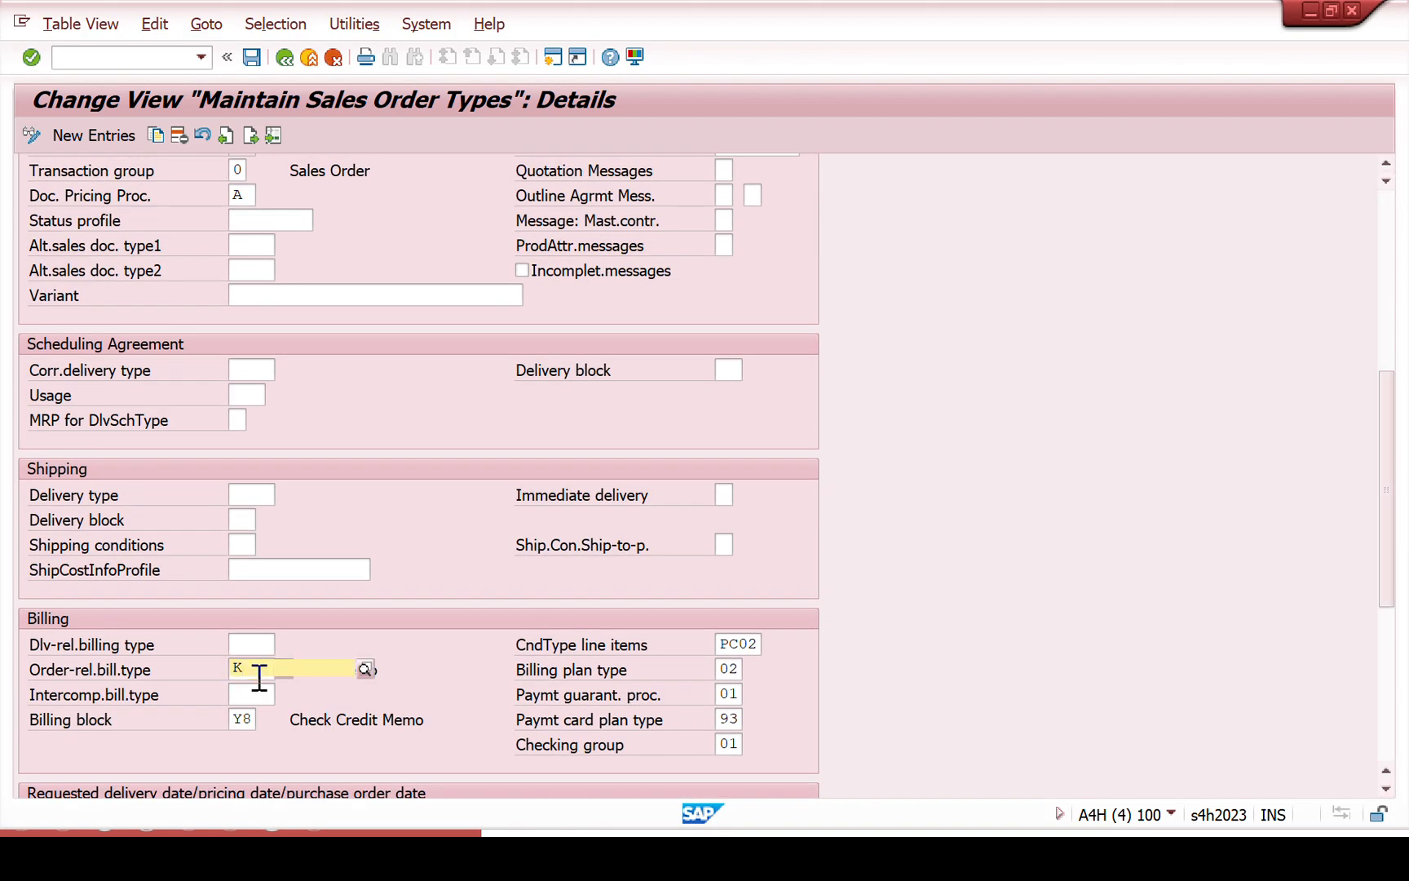
{"action": "key", "text": "Return"}
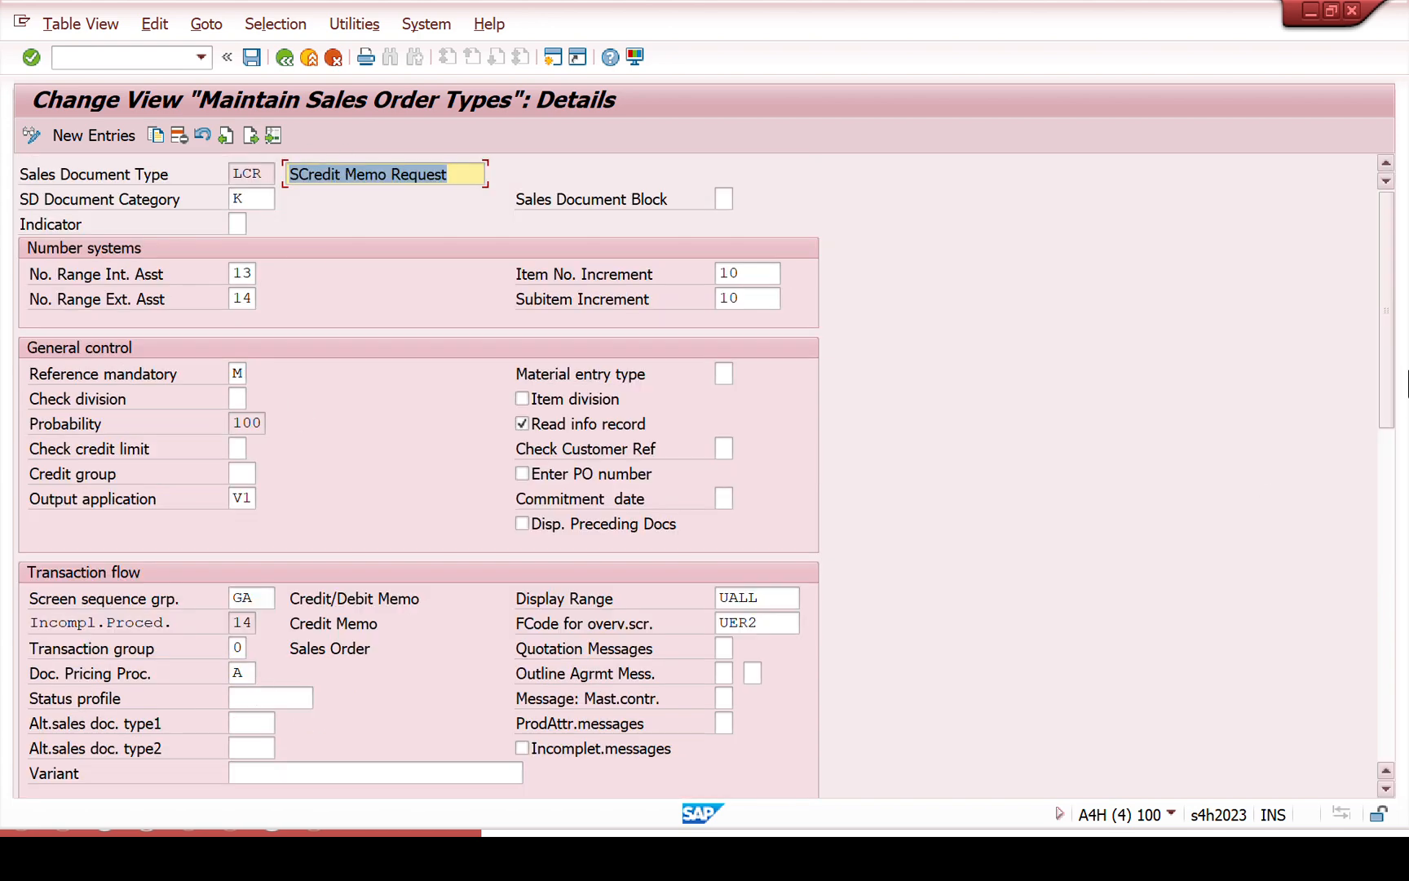
{"action": "left_click_drag", "start_coordinate": [1379, 362], "coordinate": [1375, 553]}
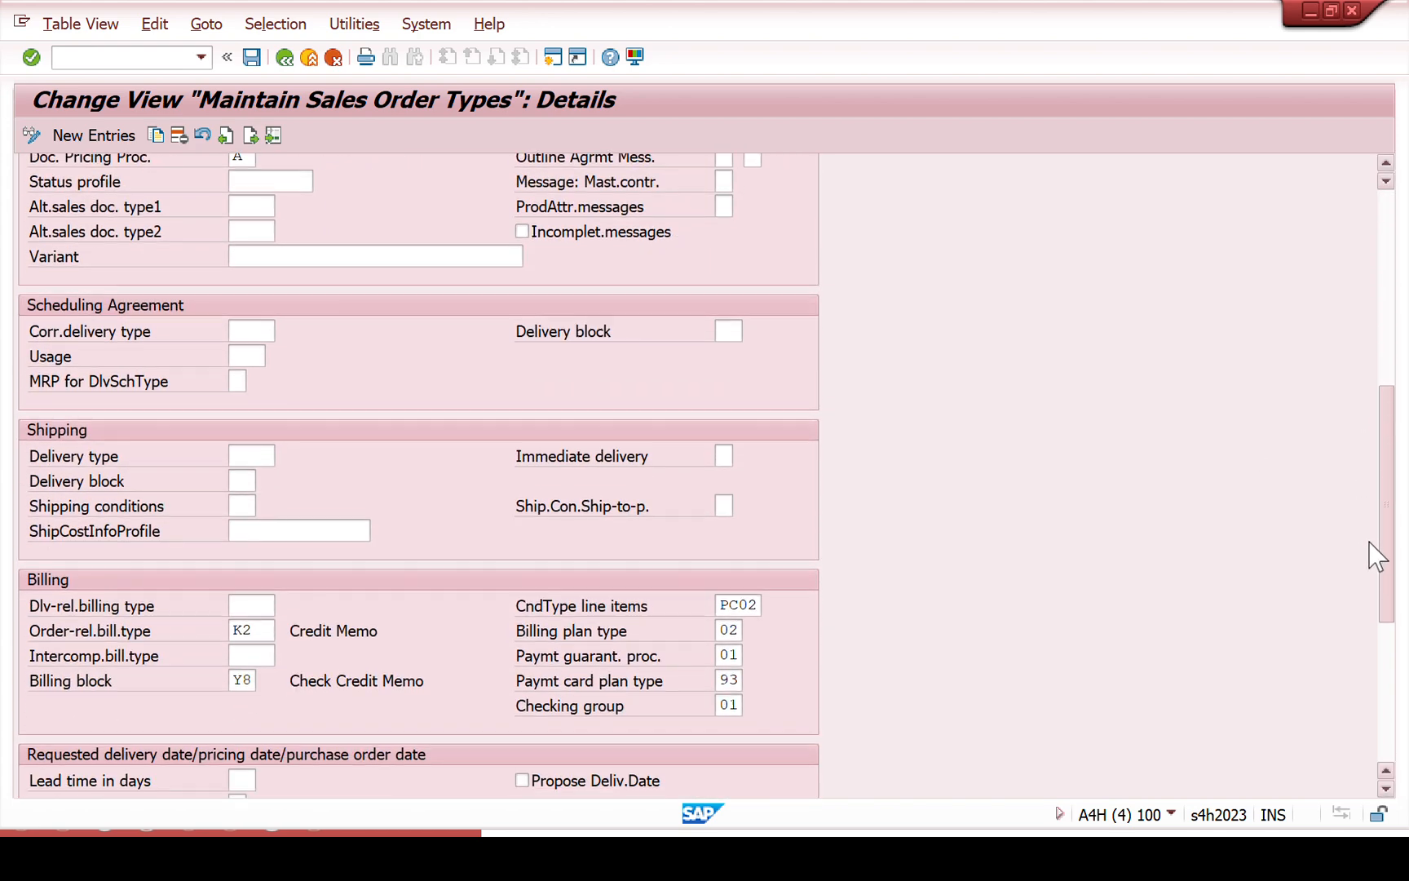
{"action": "left_click", "coordinate": [252, 57]}
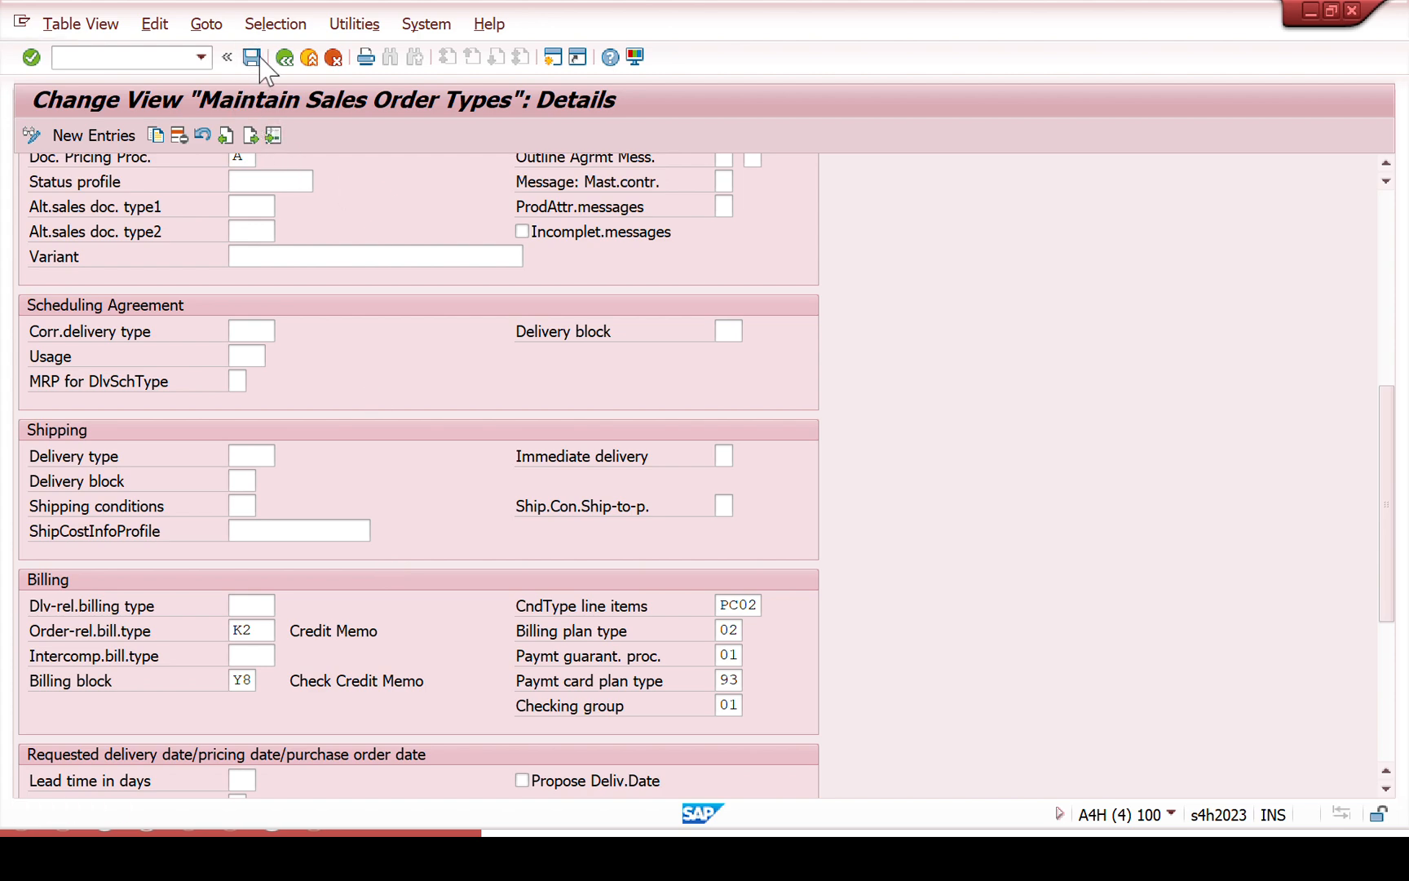
- Create the K2 credit memo for the new credit memo request with transaction VF01, check its net value, and save it
{"action": "left_click", "coordinate": [438, 380]}
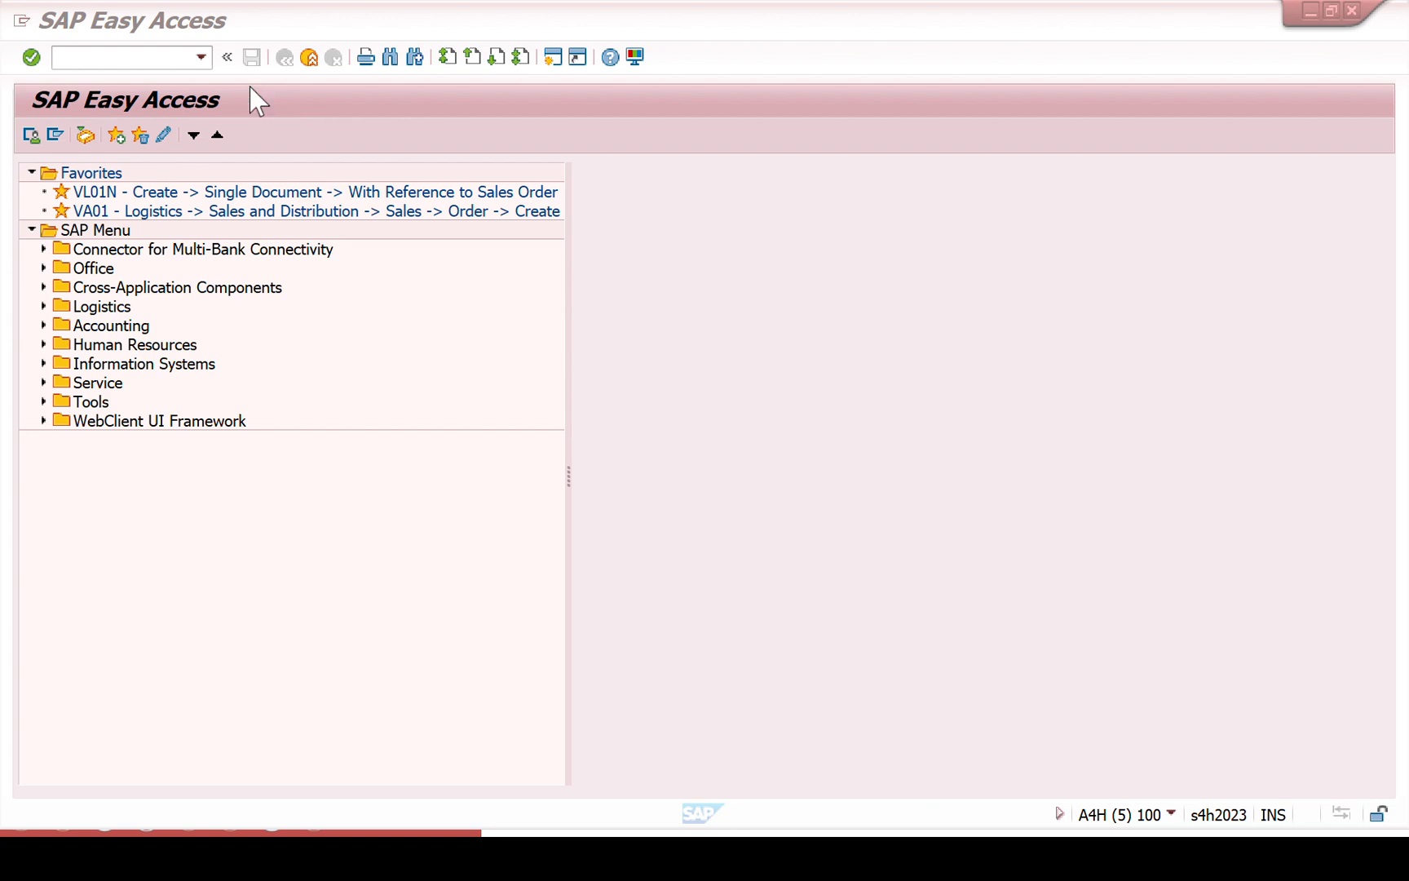
{"action": "right_click", "coordinate": [166, 54]}
{"action": "left_click", "coordinate": [119, 52]}
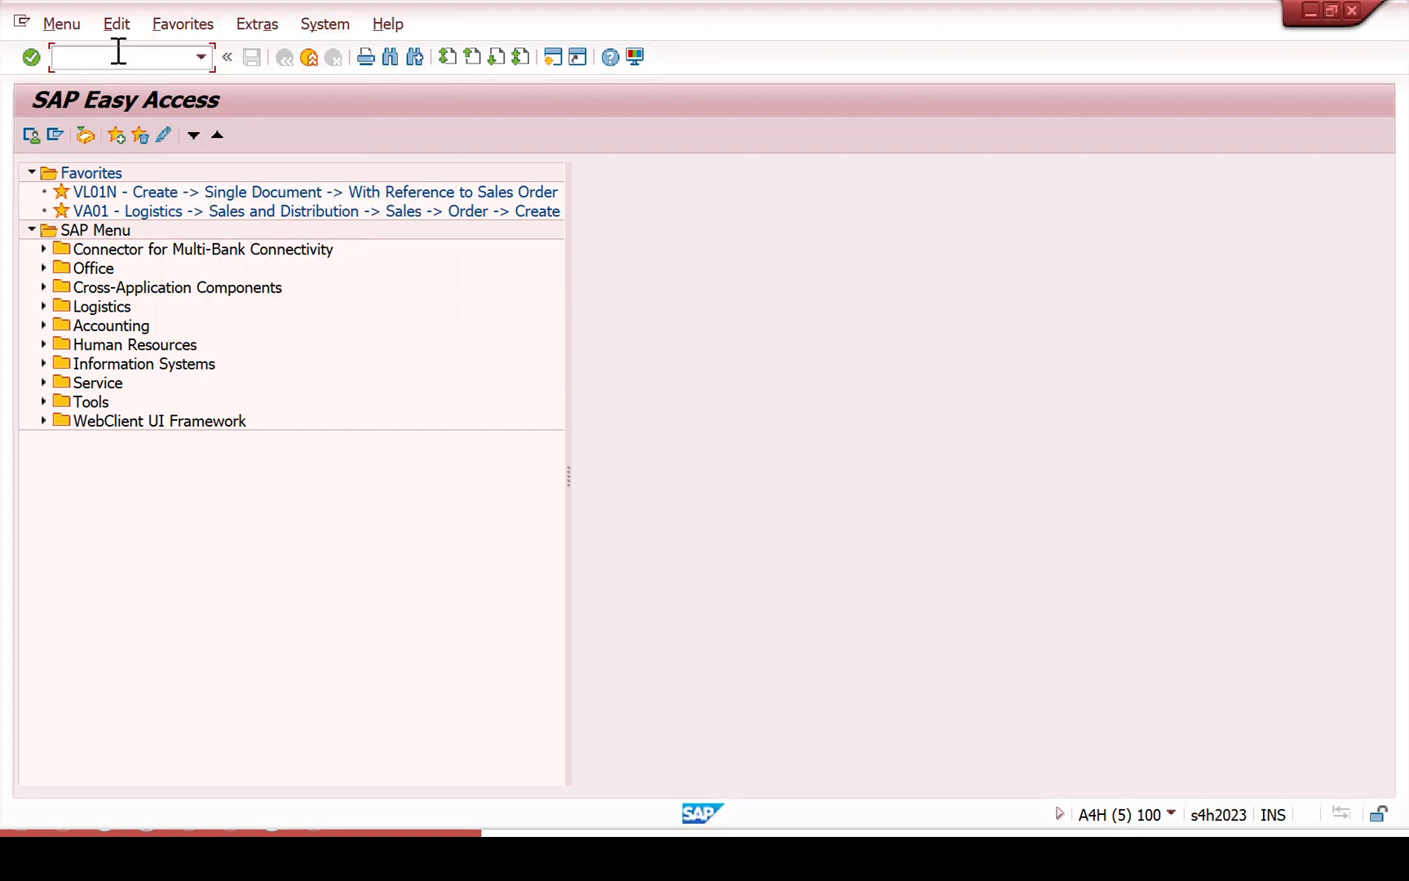
{"action": "key", "text": "Return"}
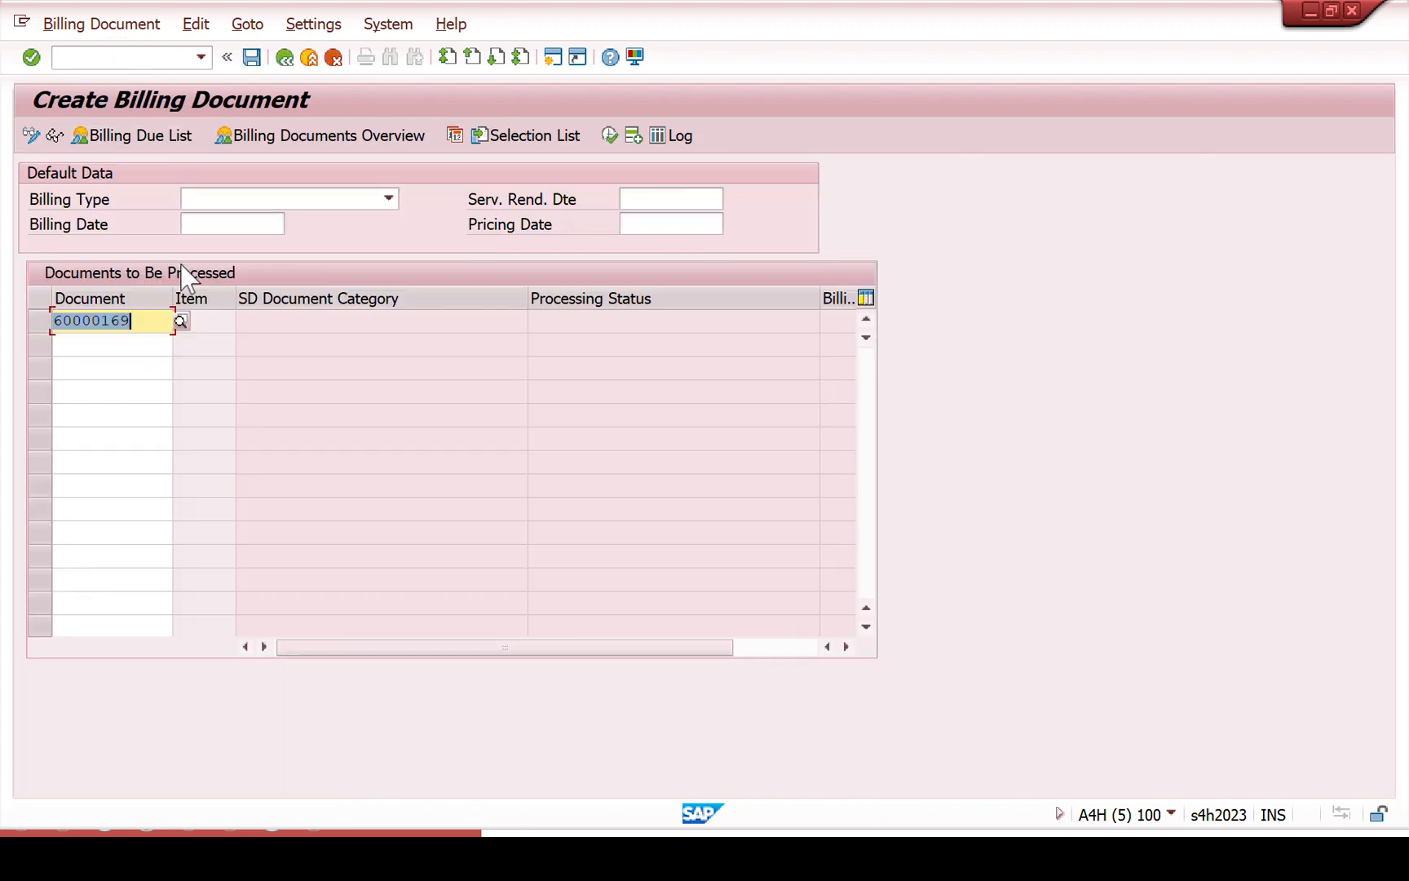
{"action": "key", "text": "Return"}
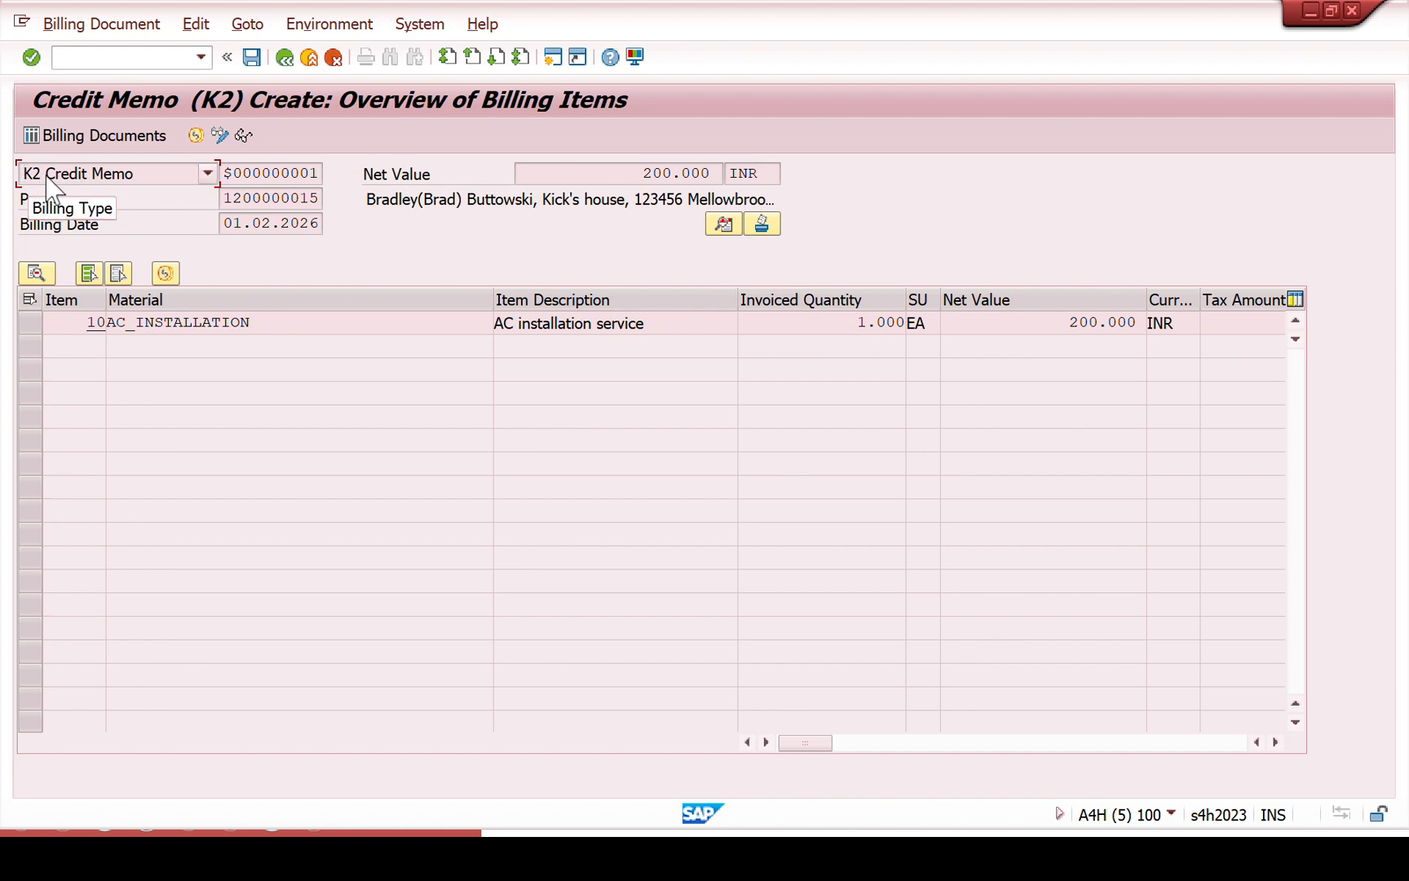
{"action": "double_click", "coordinate": [640, 173]}
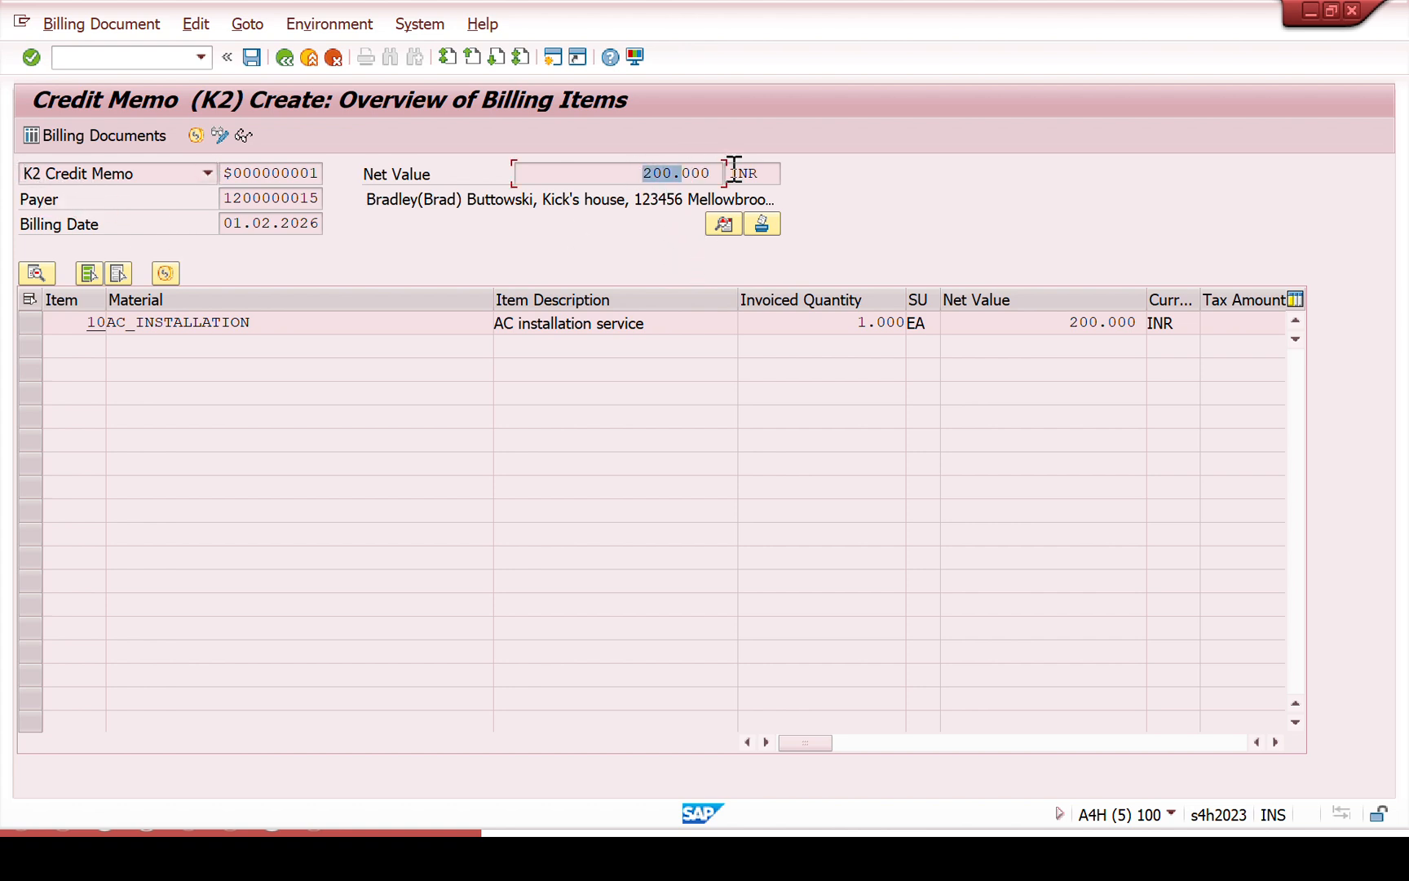
{"action": "left_click_drag", "start_coordinate": [734, 170], "coordinate": [737, 169]}
{"action": "left_click", "coordinate": [258, 59]}
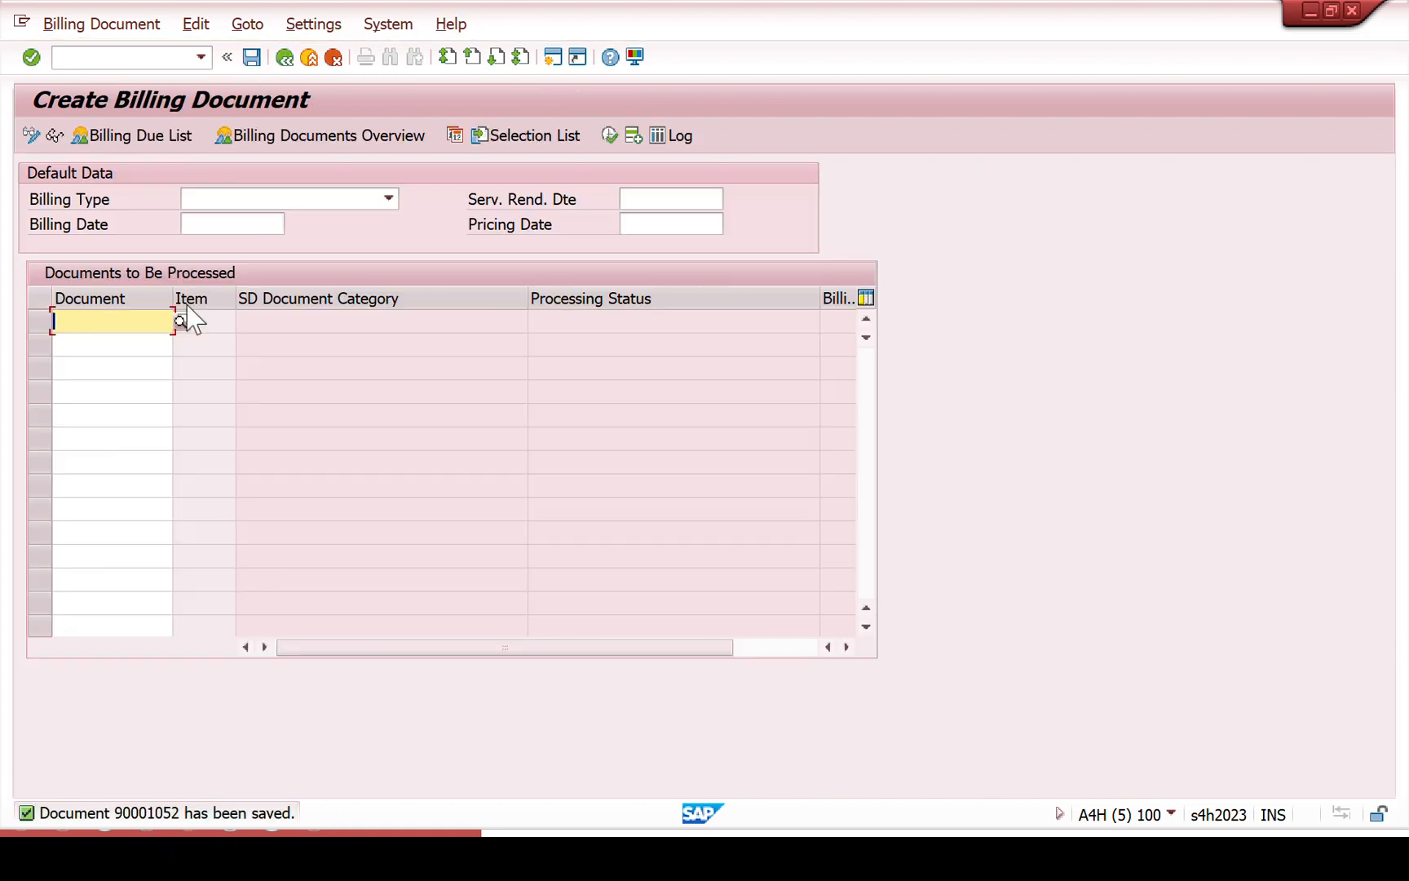
- Open the saved credit memo's document flow from transaction VF03 and display its journal entry
{"action": "left_click", "coordinate": [139, 60]}
{"action": "type", "text": "/"}
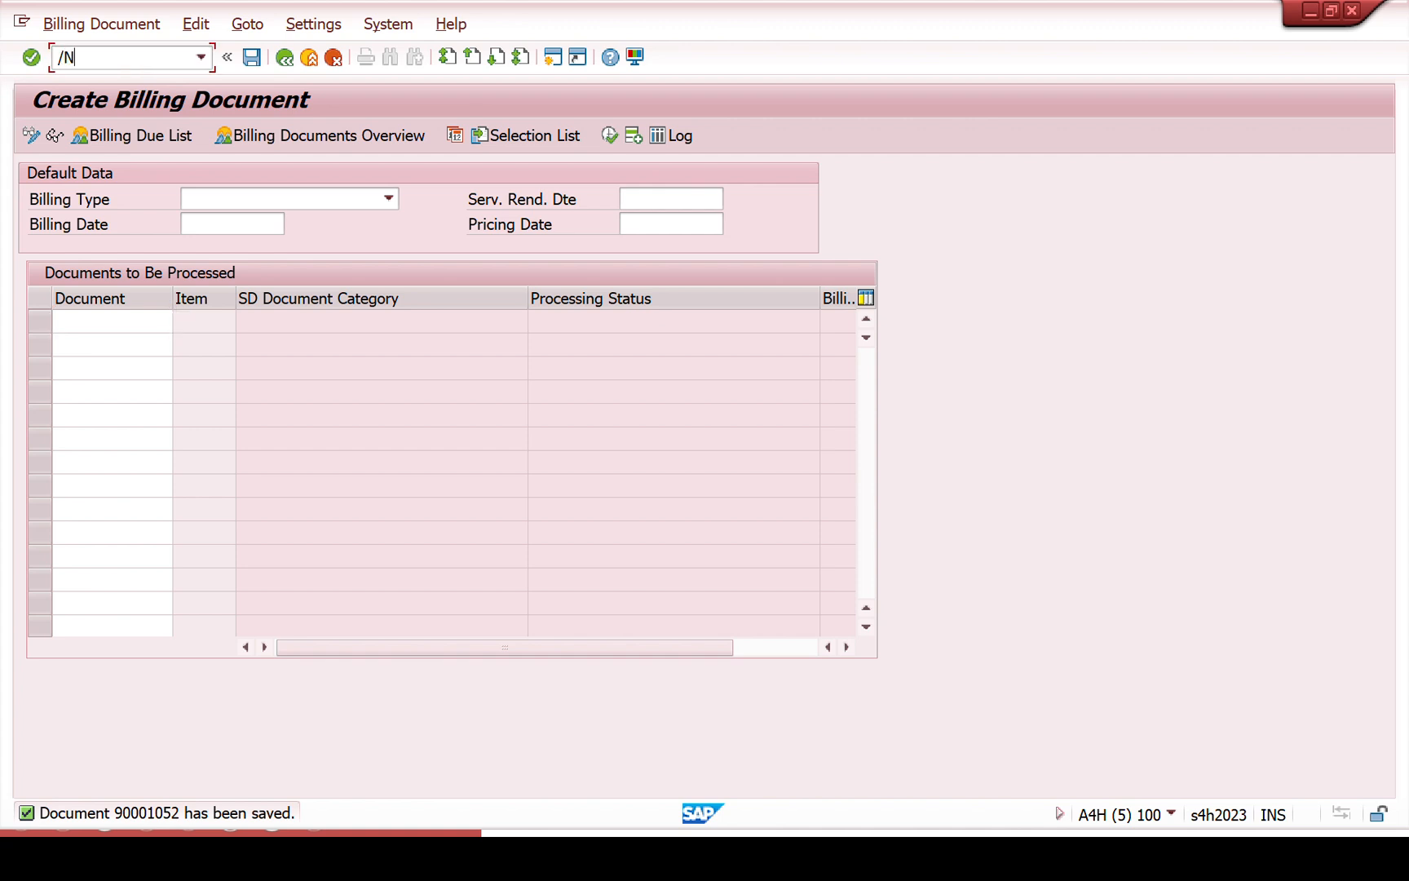
{"action": "type", "text": "NVF03"}
{"action": "key", "text": "Return"}
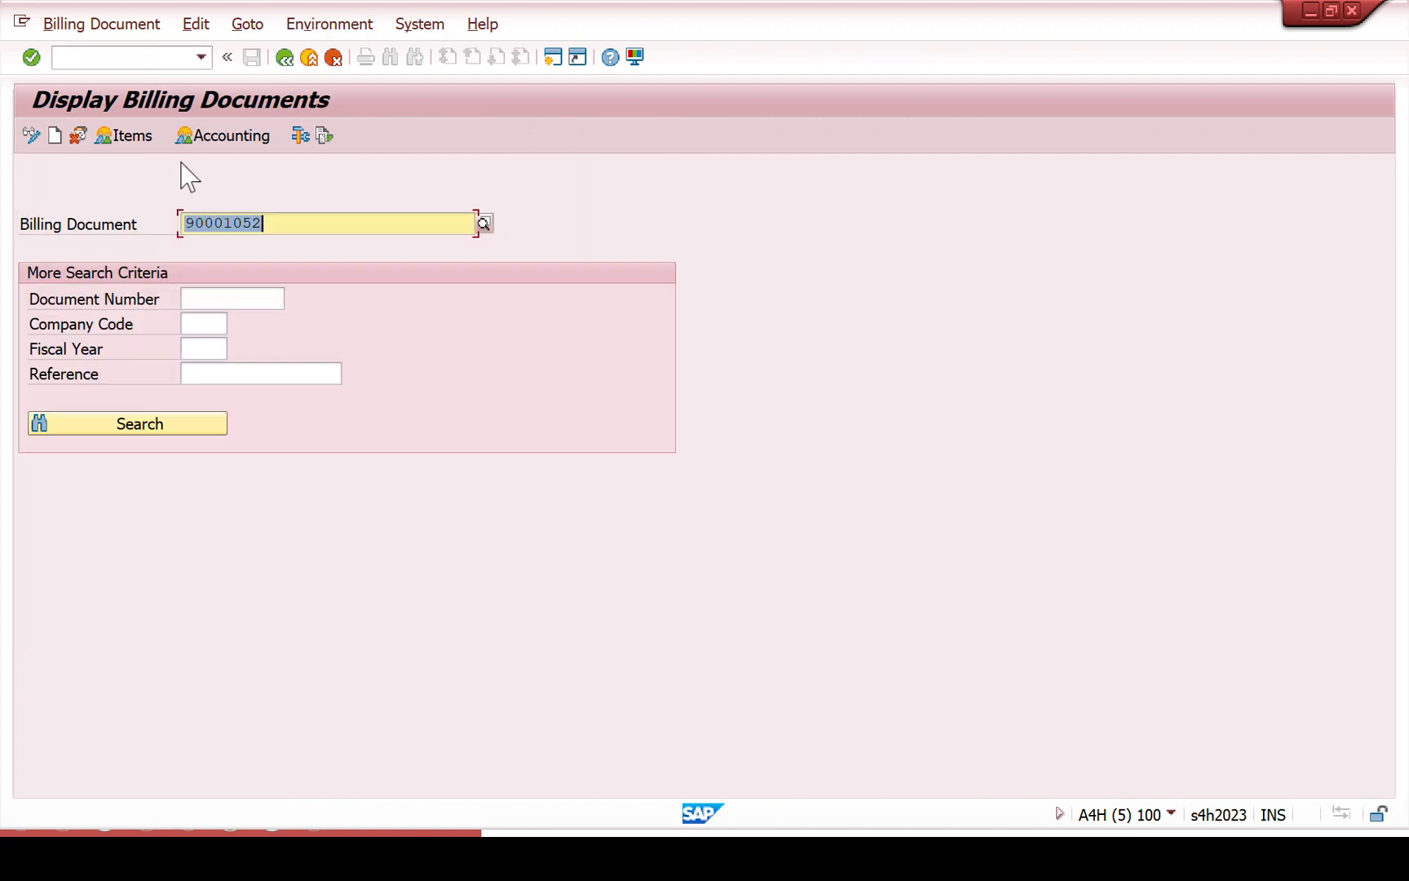
{"action": "left_click", "coordinate": [325, 137]}
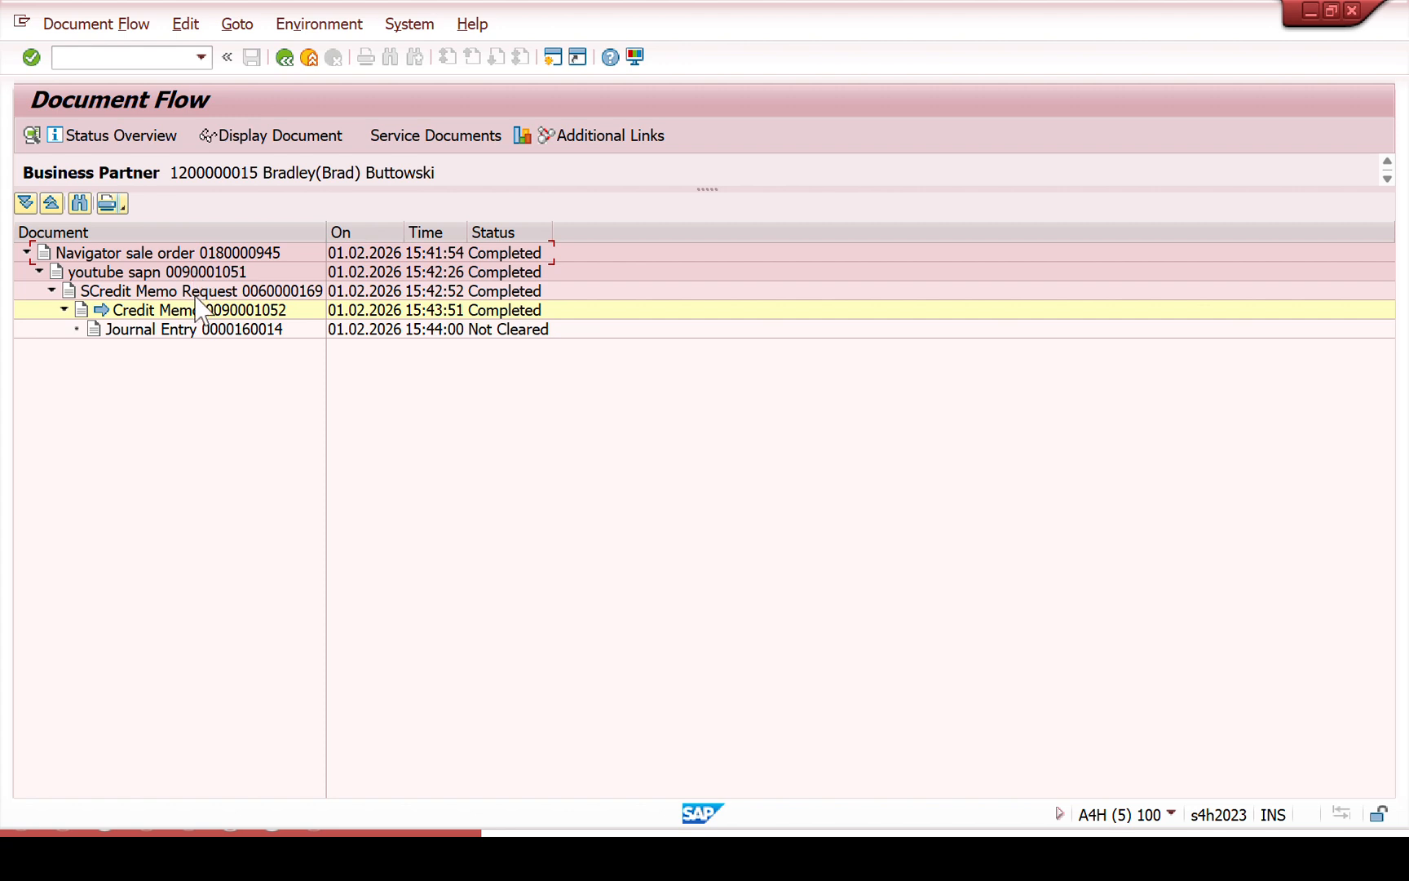
{"action": "left_click", "coordinate": [231, 331]}
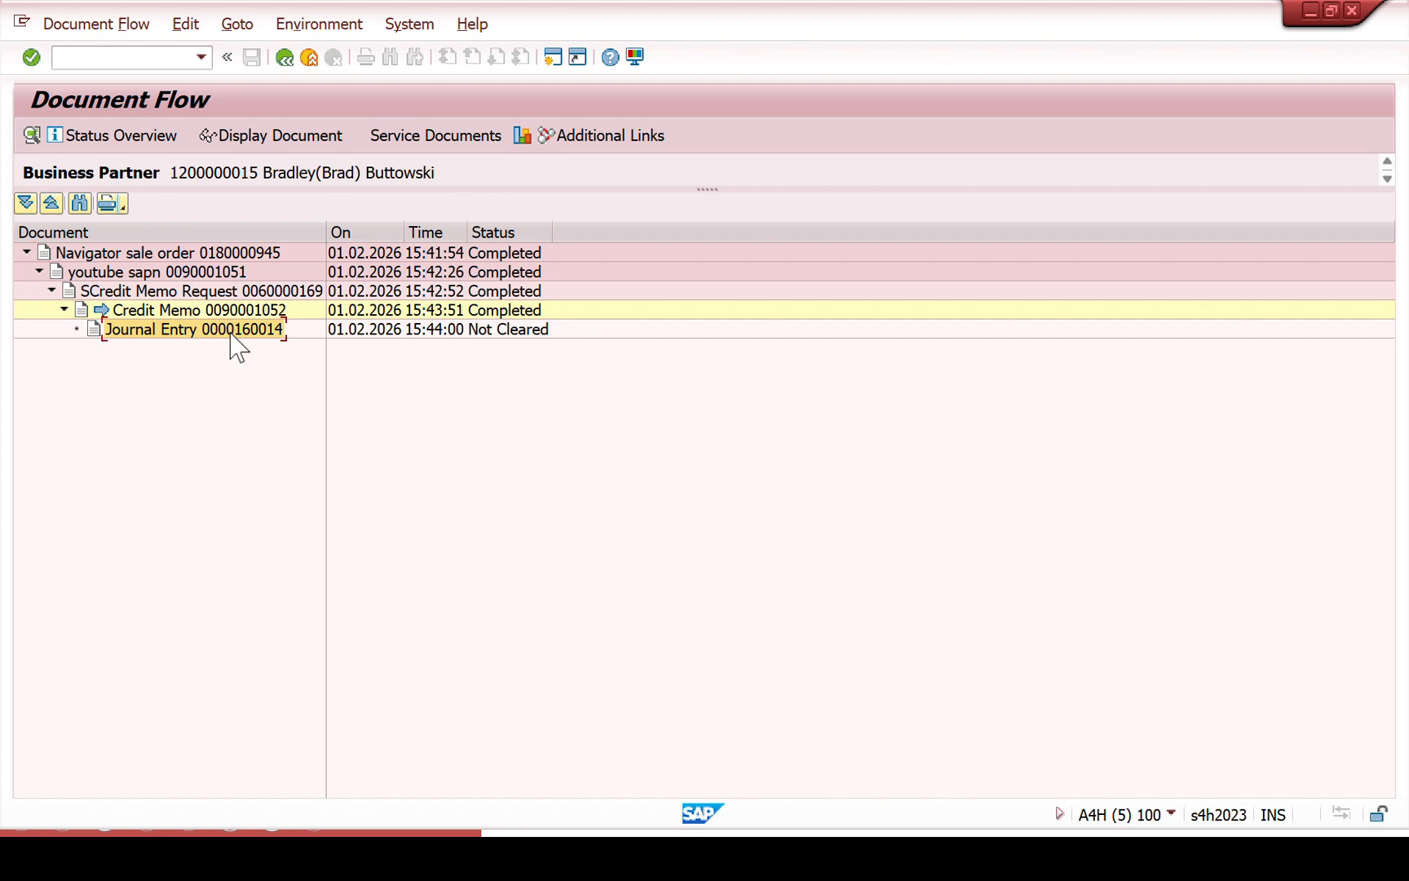
{"action": "left_click", "coordinate": [277, 141]}
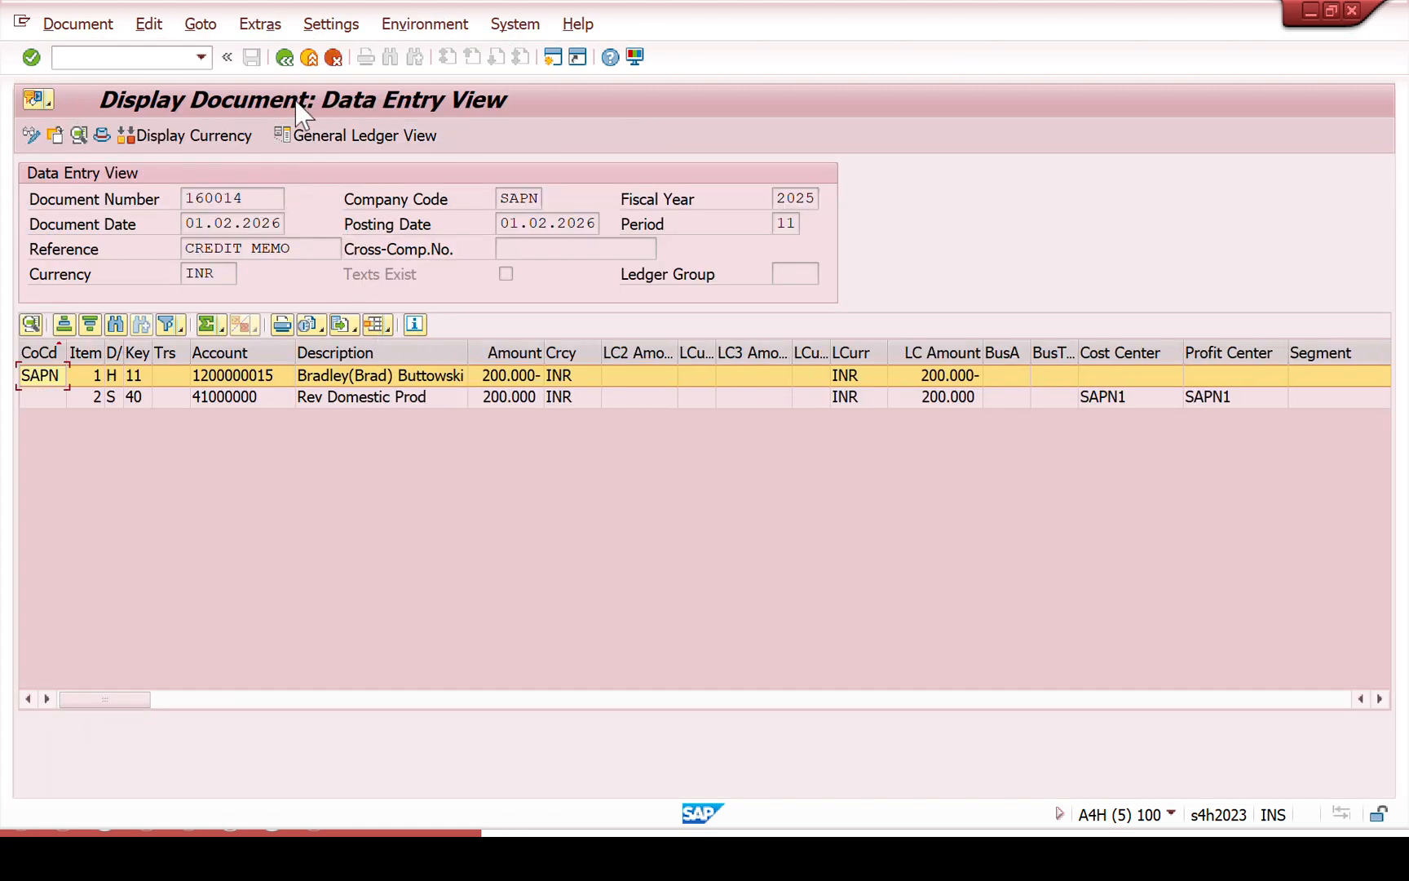
- Return to the document flow, open the original youtube sapn invoice, and examine its accounting document's line items
{"action": "left_click", "coordinate": [284, 59]}
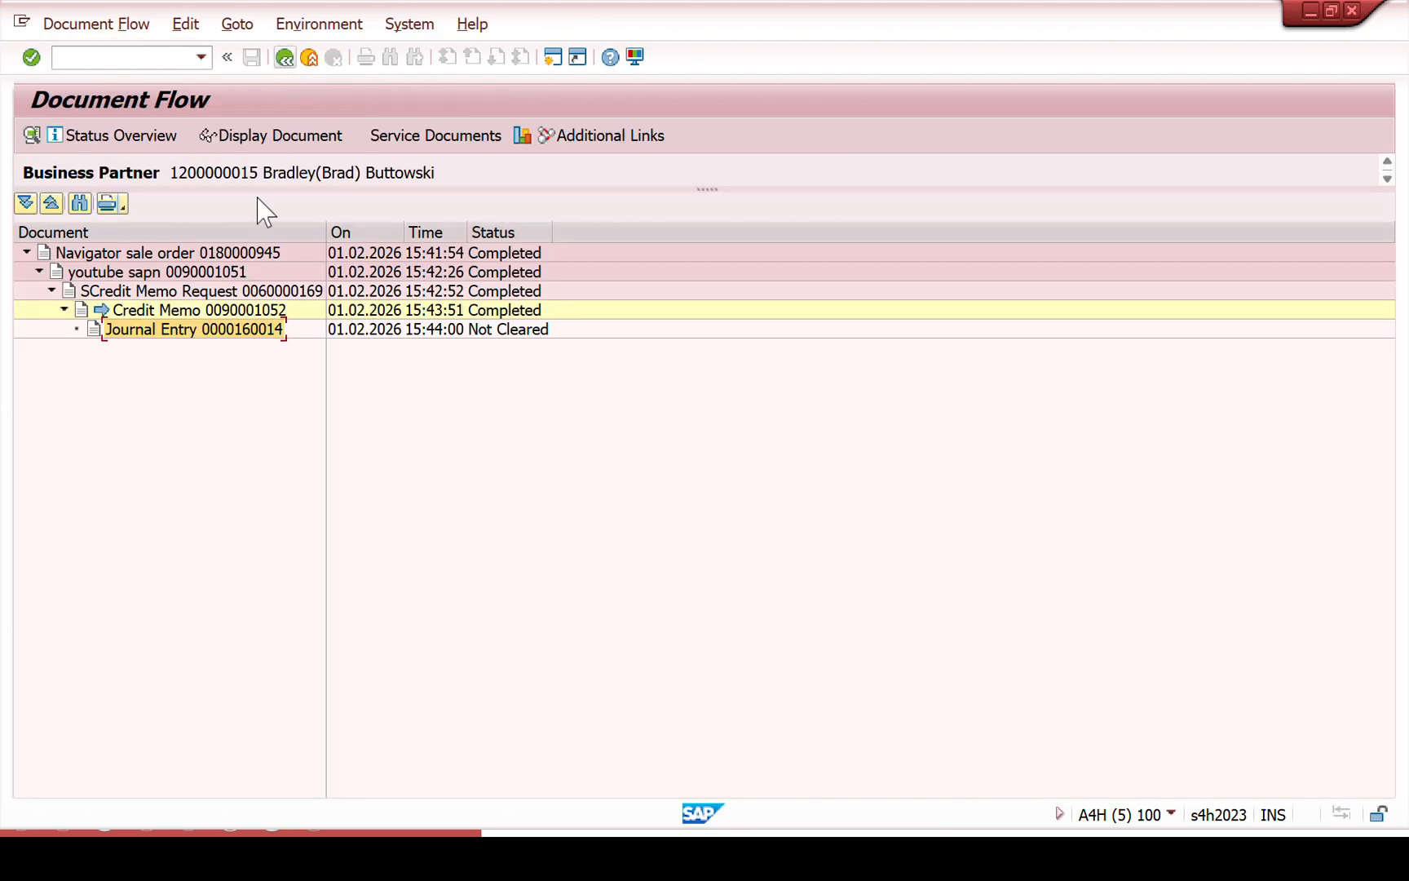
{"action": "left_click", "coordinate": [173, 274]}
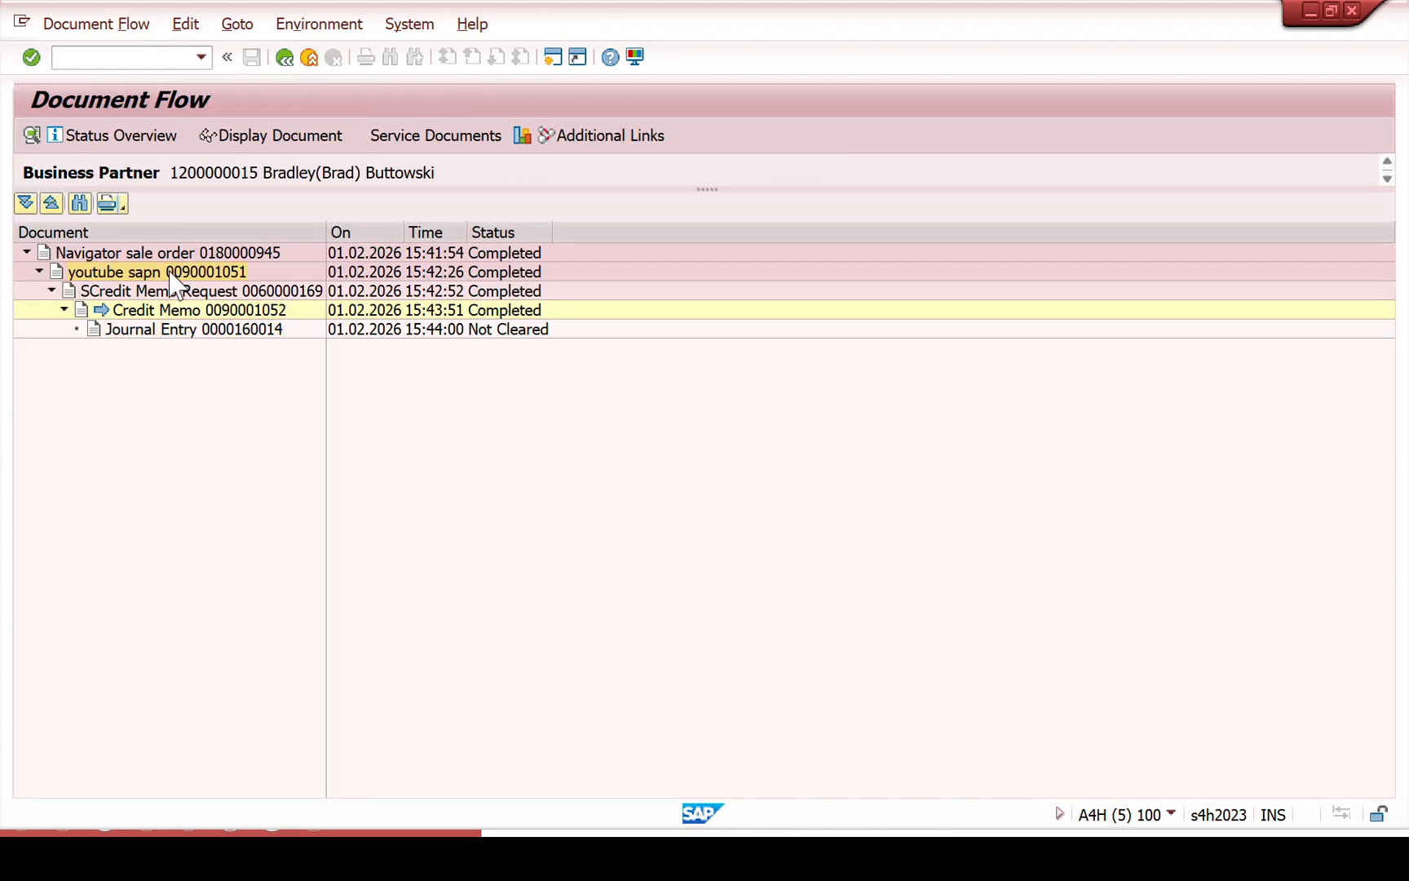
{"action": "left_click", "coordinate": [289, 140]}
{"action": "left_click", "coordinate": [287, 141]}
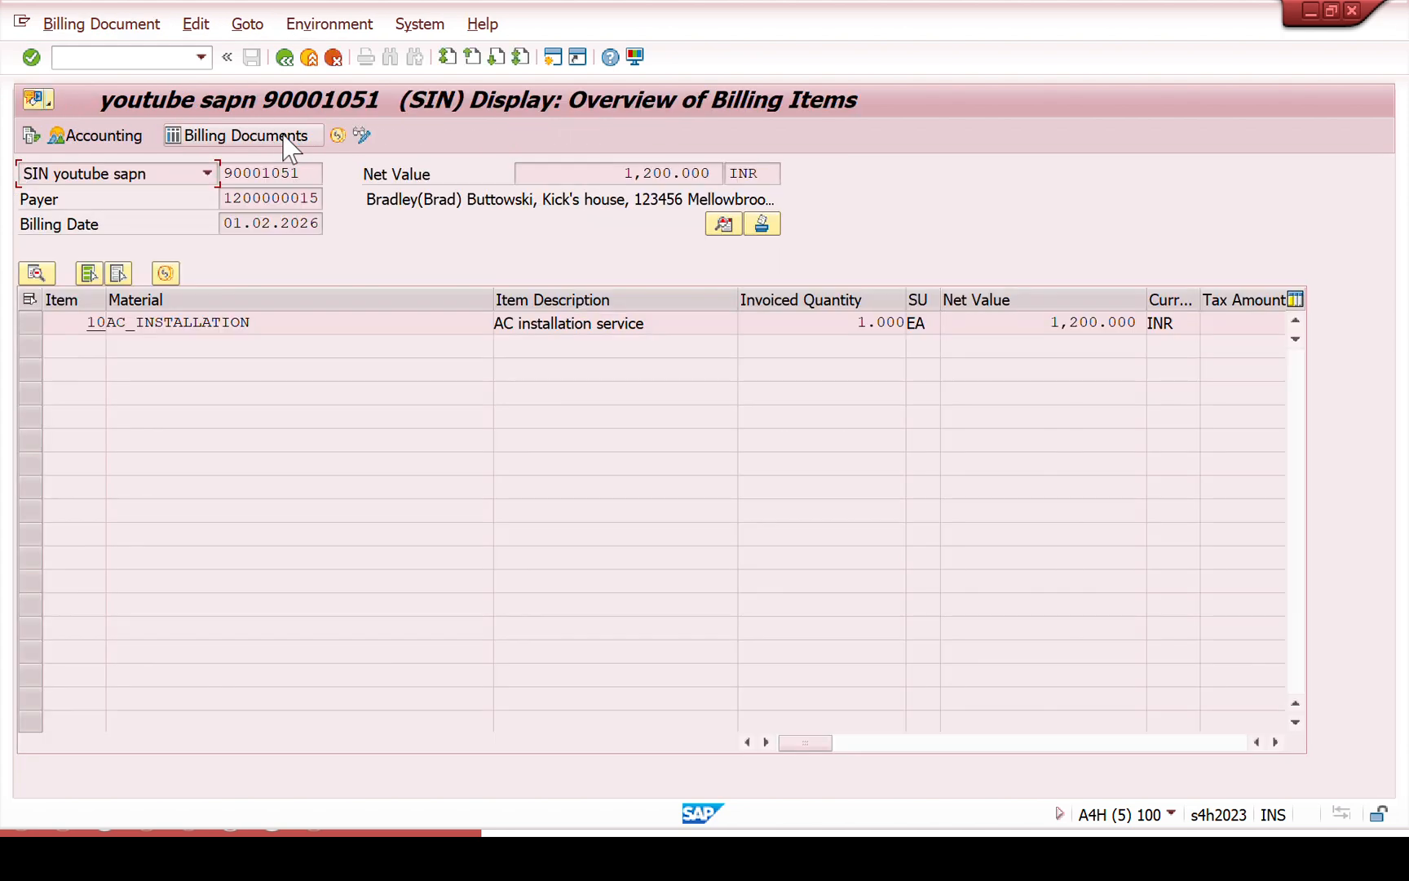
{"action": "left_click", "coordinate": [118, 137]}
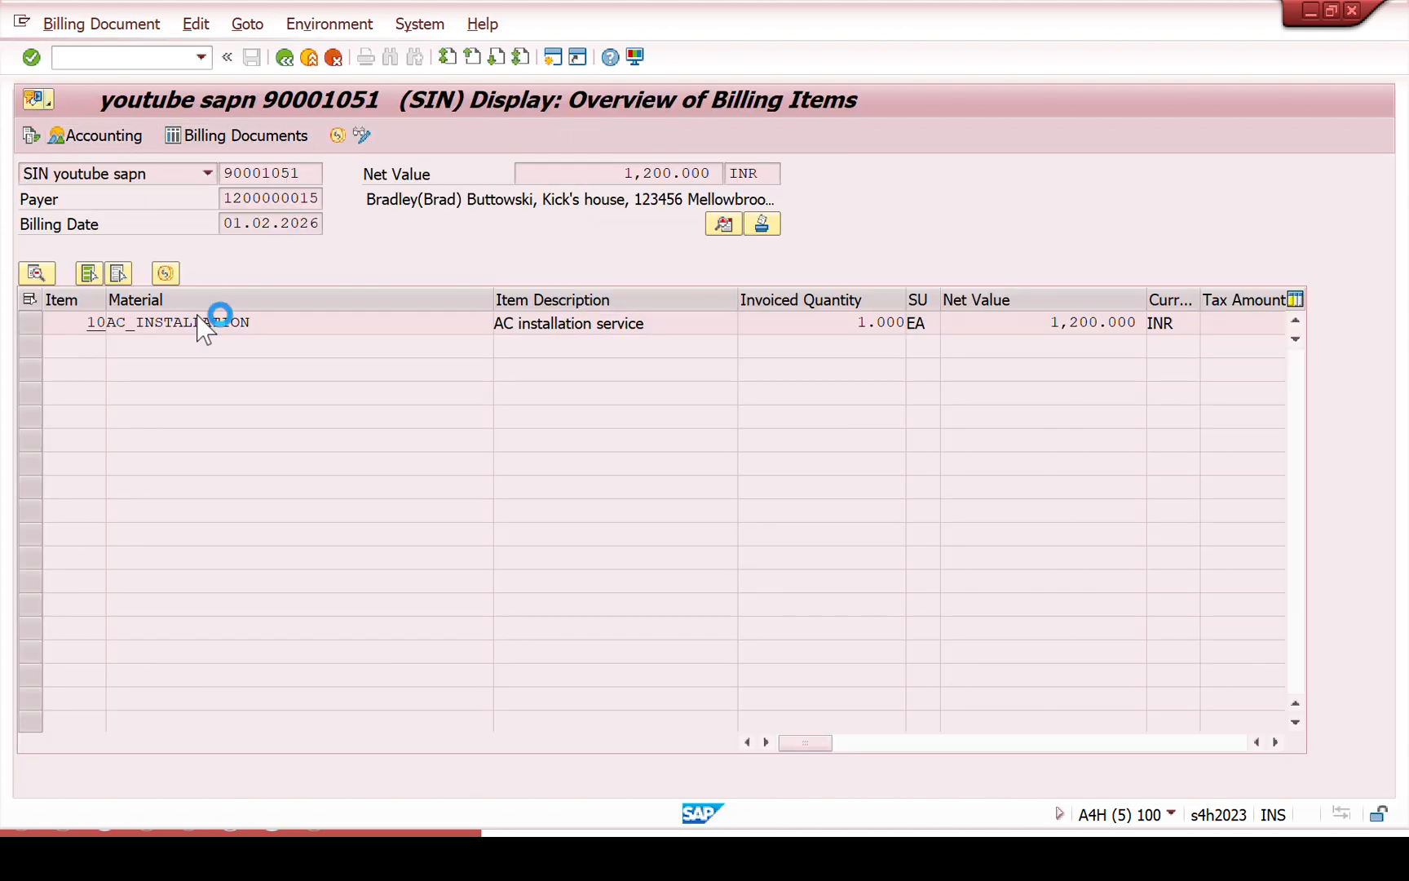
{"action": "double_click", "coordinate": [181, 273]}
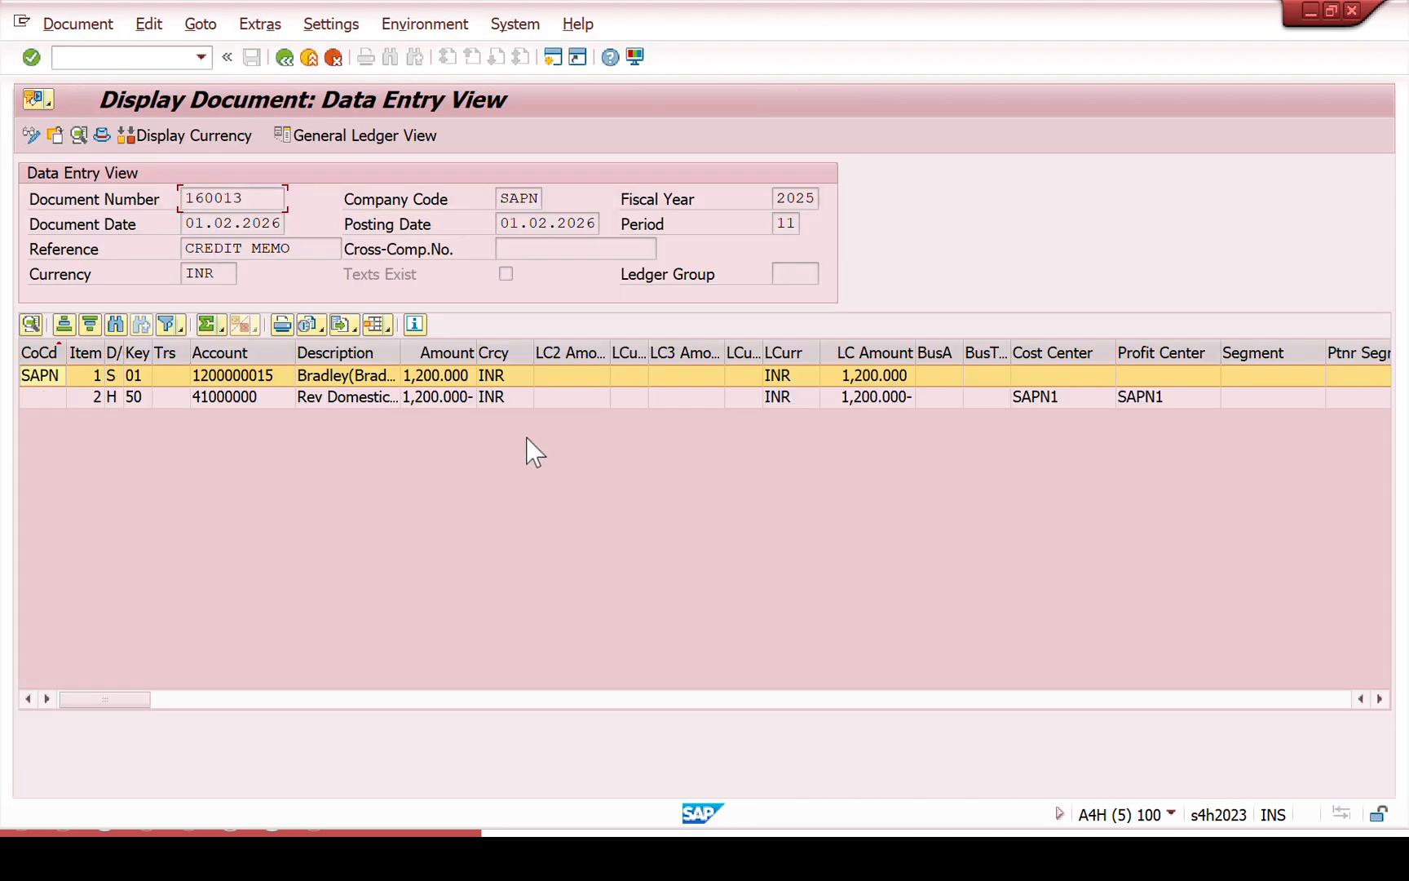
{"action": "left_click_drag", "start_coordinate": [470, 353], "coordinate": [508, 349]}
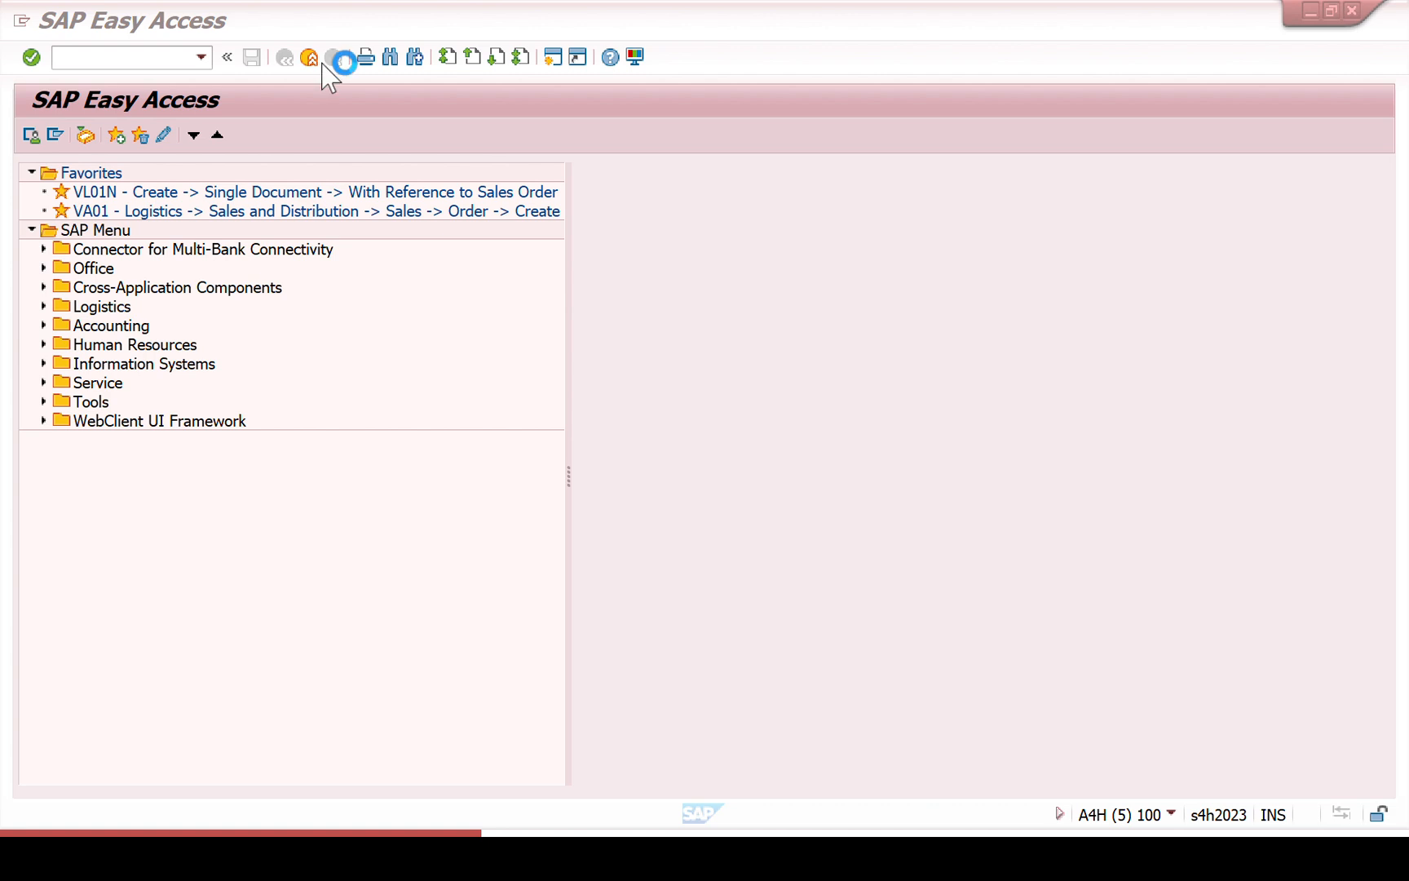
- Copy the debit memo request sales document type DR as LDR, including its dependent copying control entries
{"action": "left_click", "coordinate": [152, 61]}
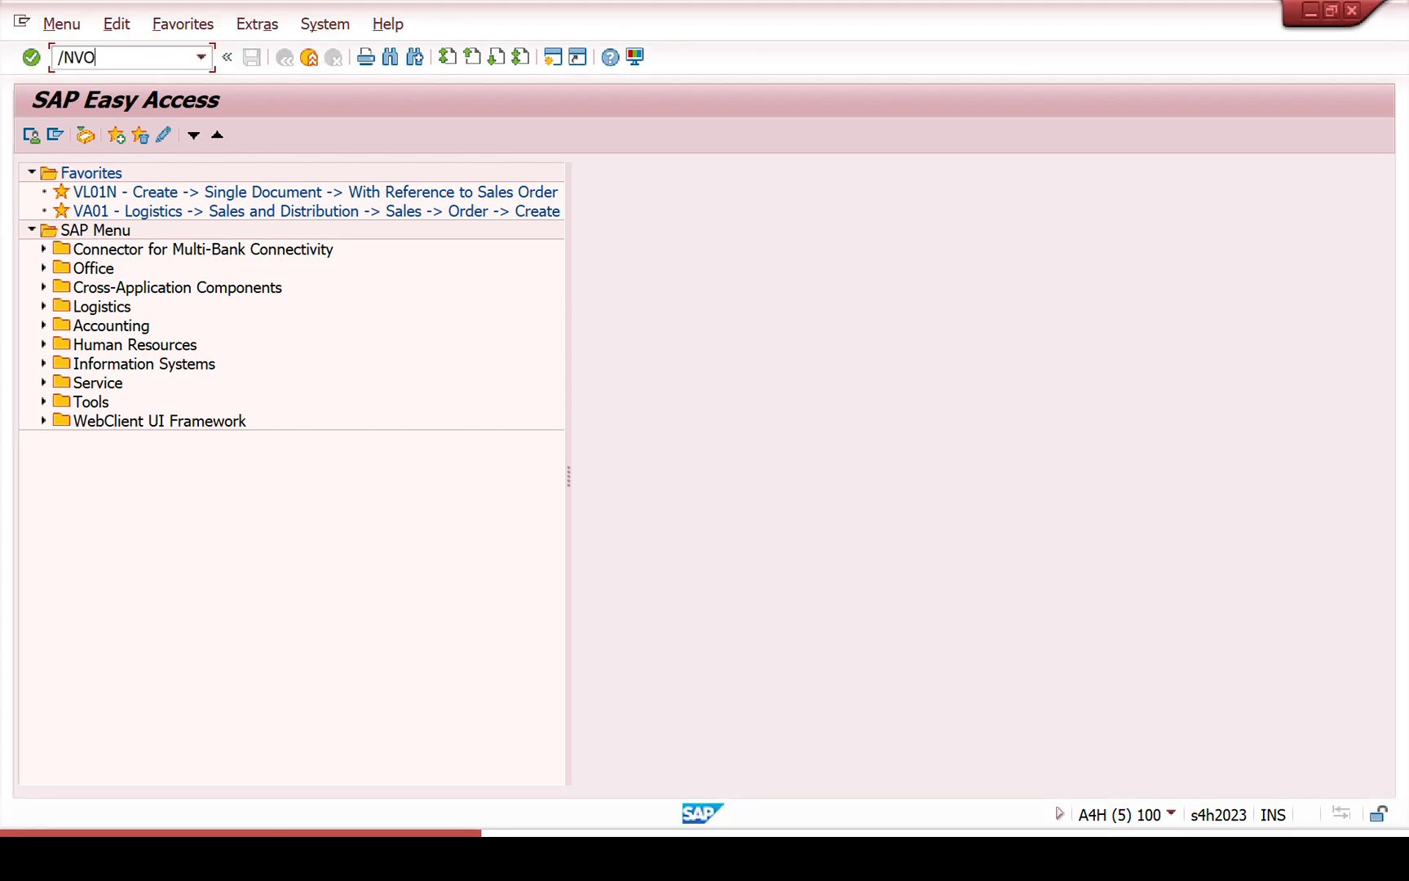
{"action": "key", "text": "Return"}
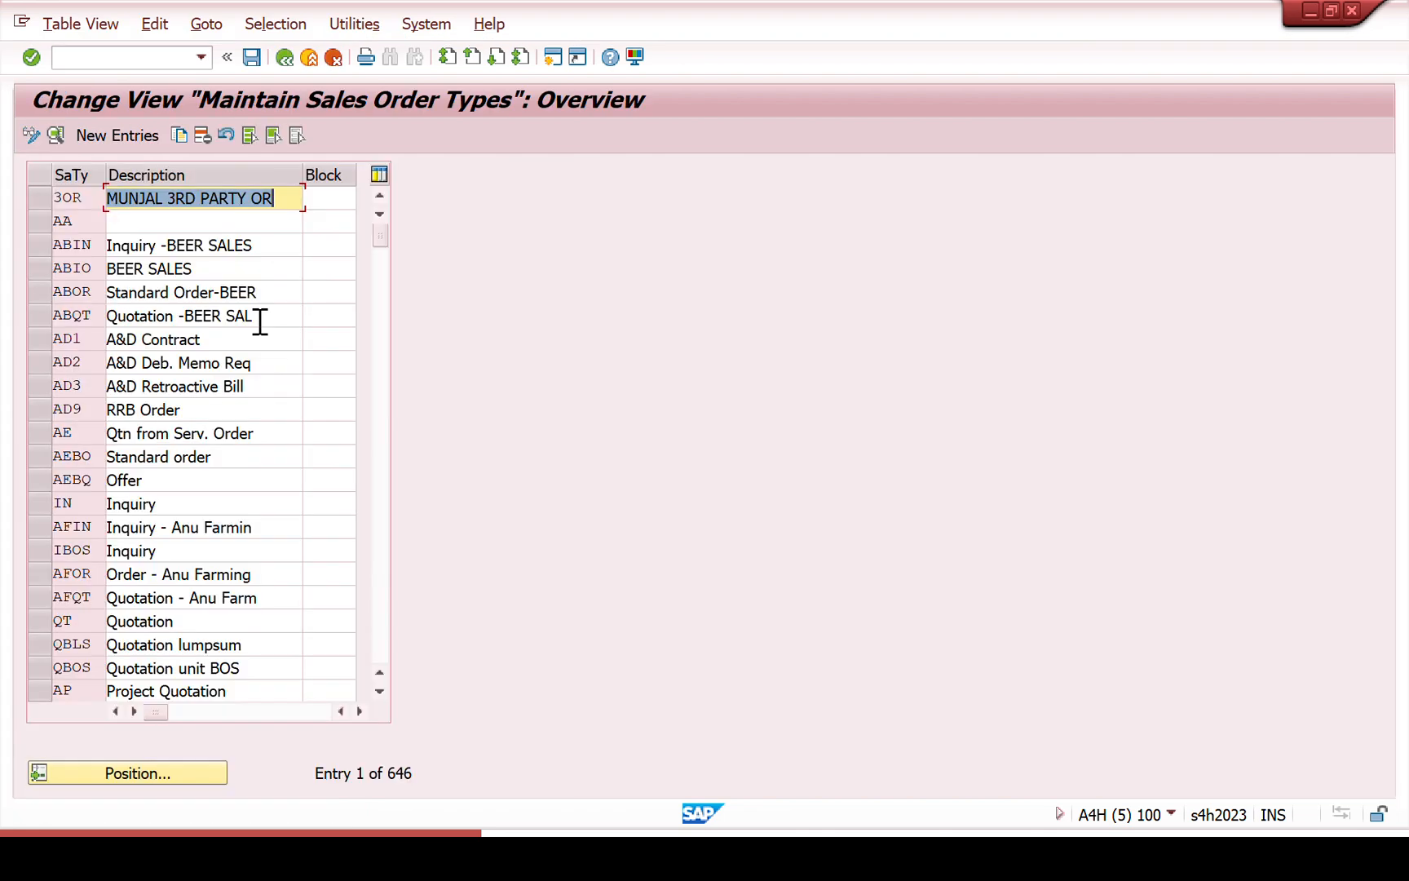
{"action": "left_click", "coordinate": [127, 773]}
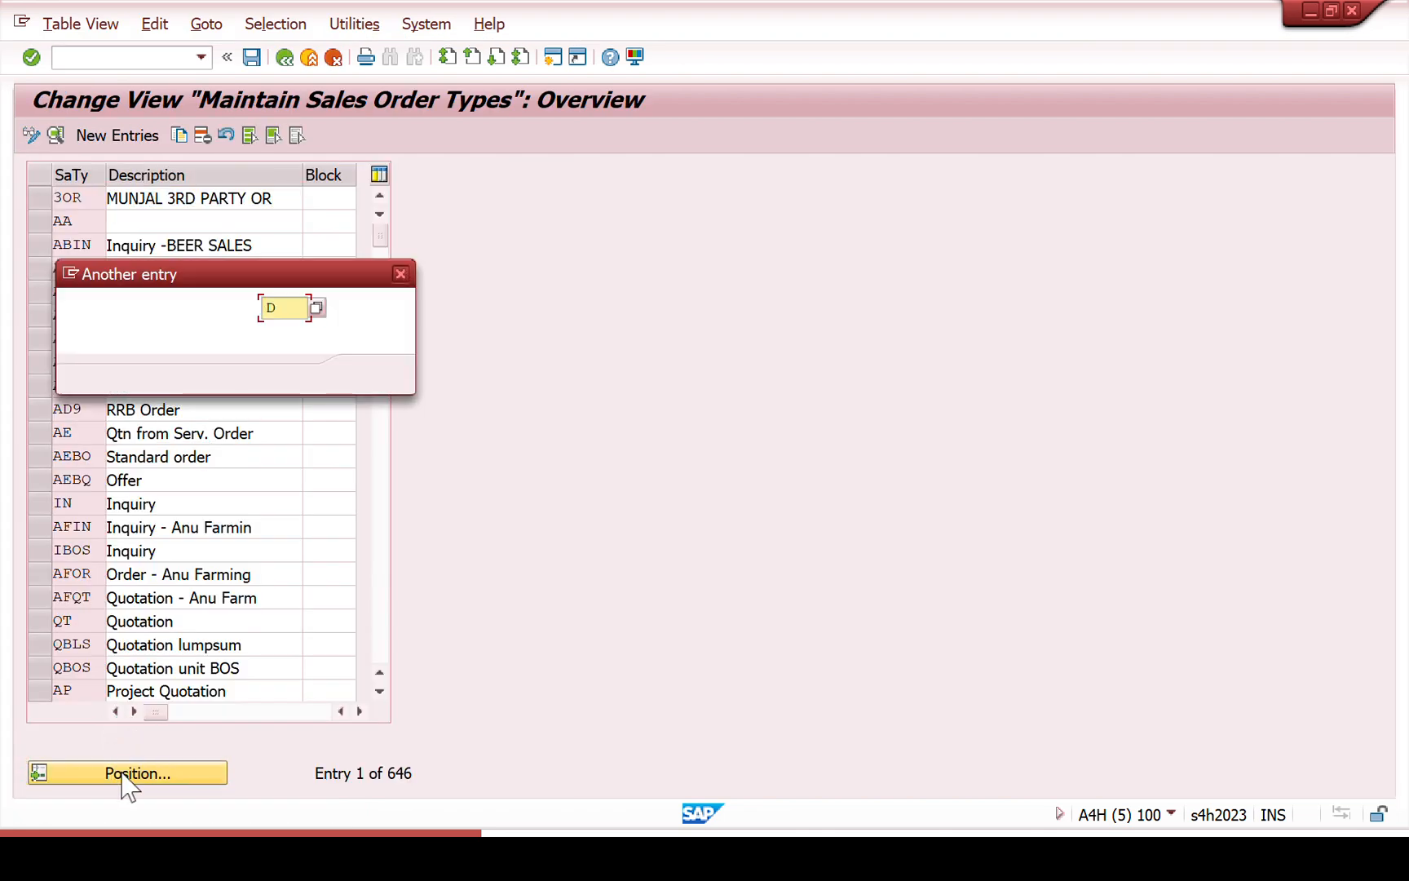
{"action": "key", "text": "Return"}
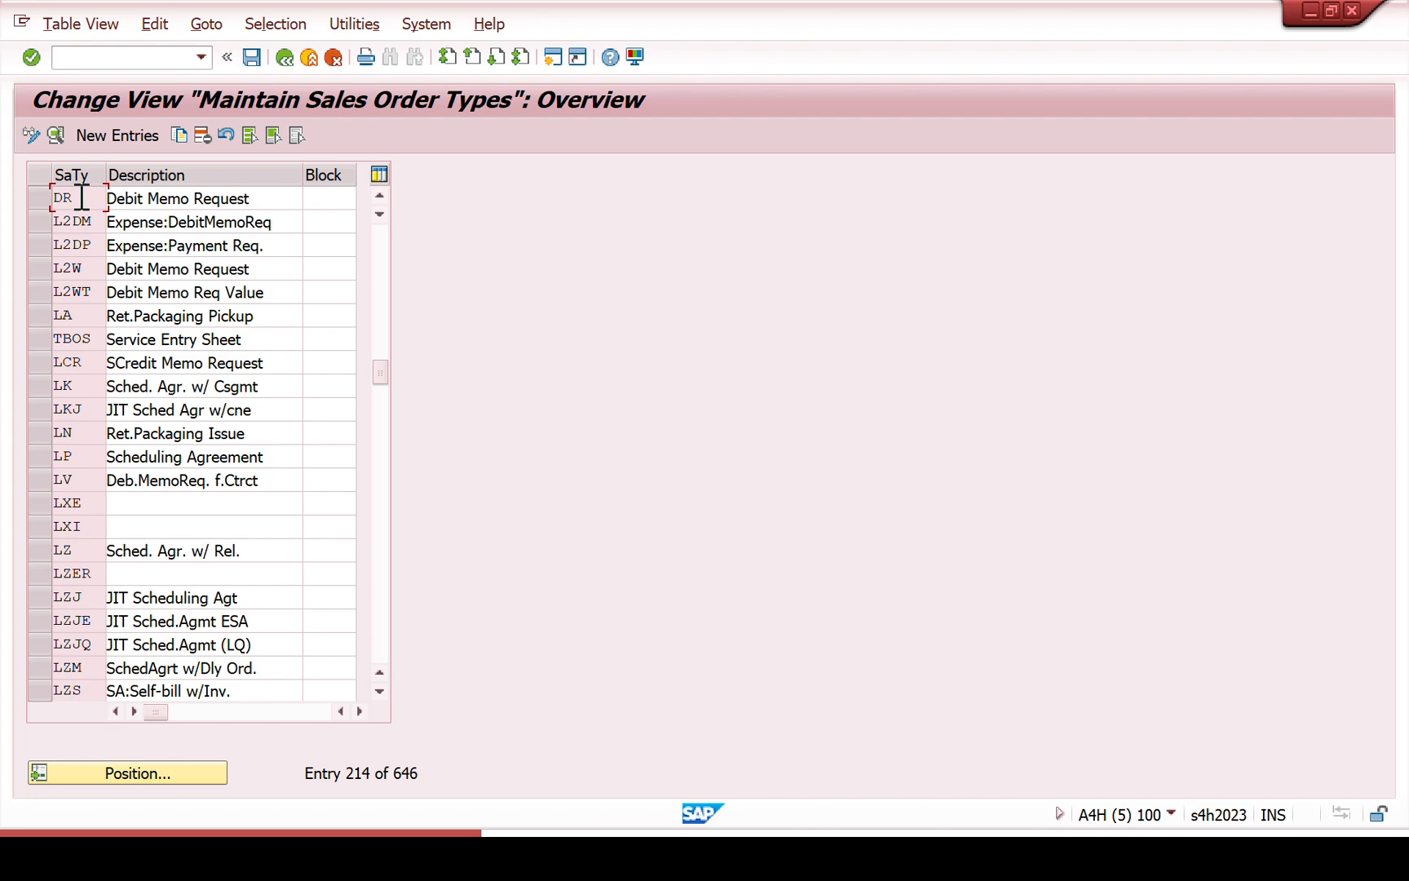
{"action": "left_click", "coordinate": [38, 199]}
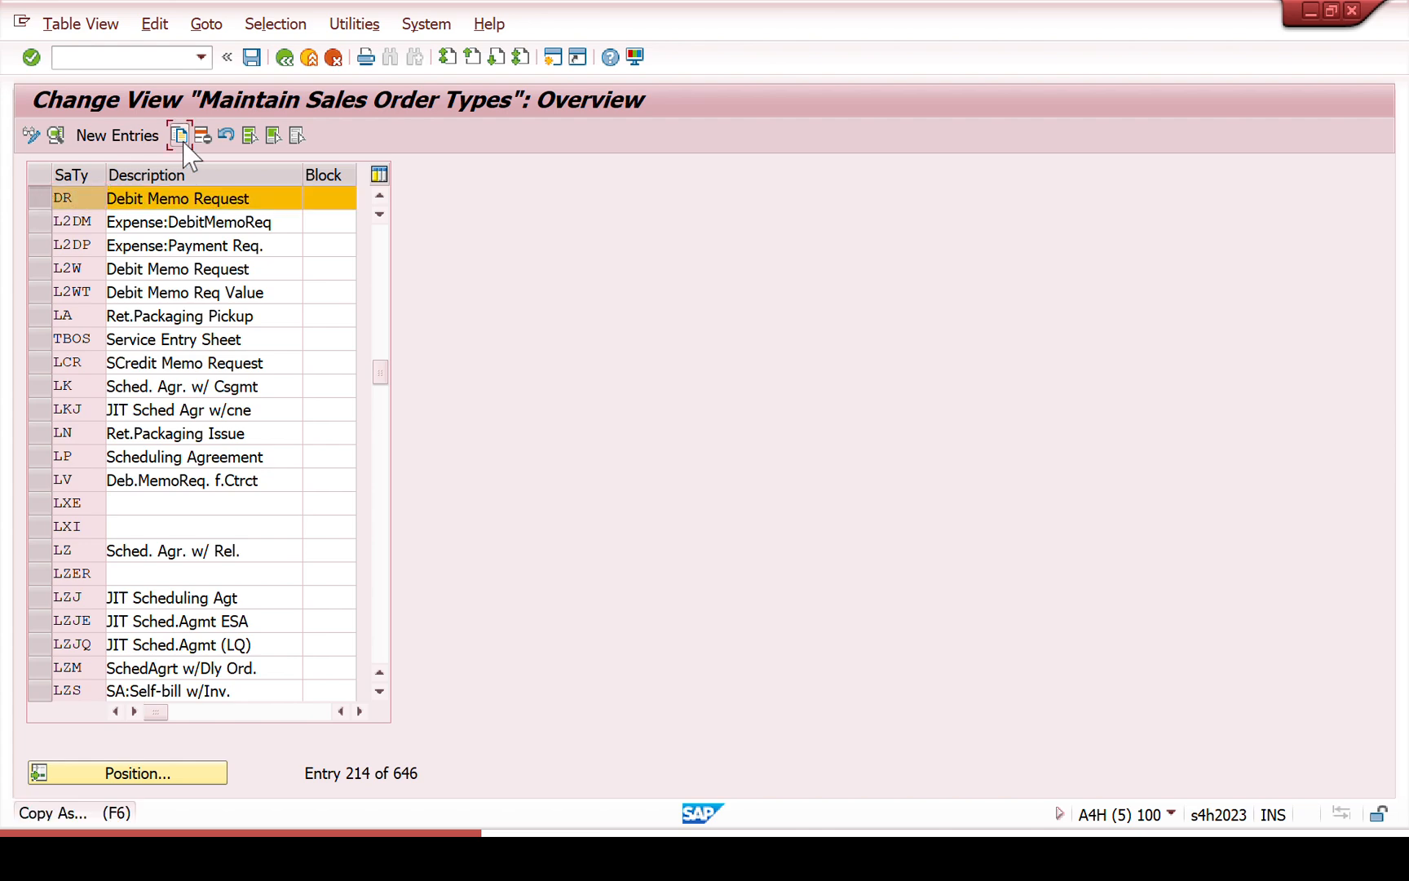
{"action": "left_click", "coordinate": [178, 136]}
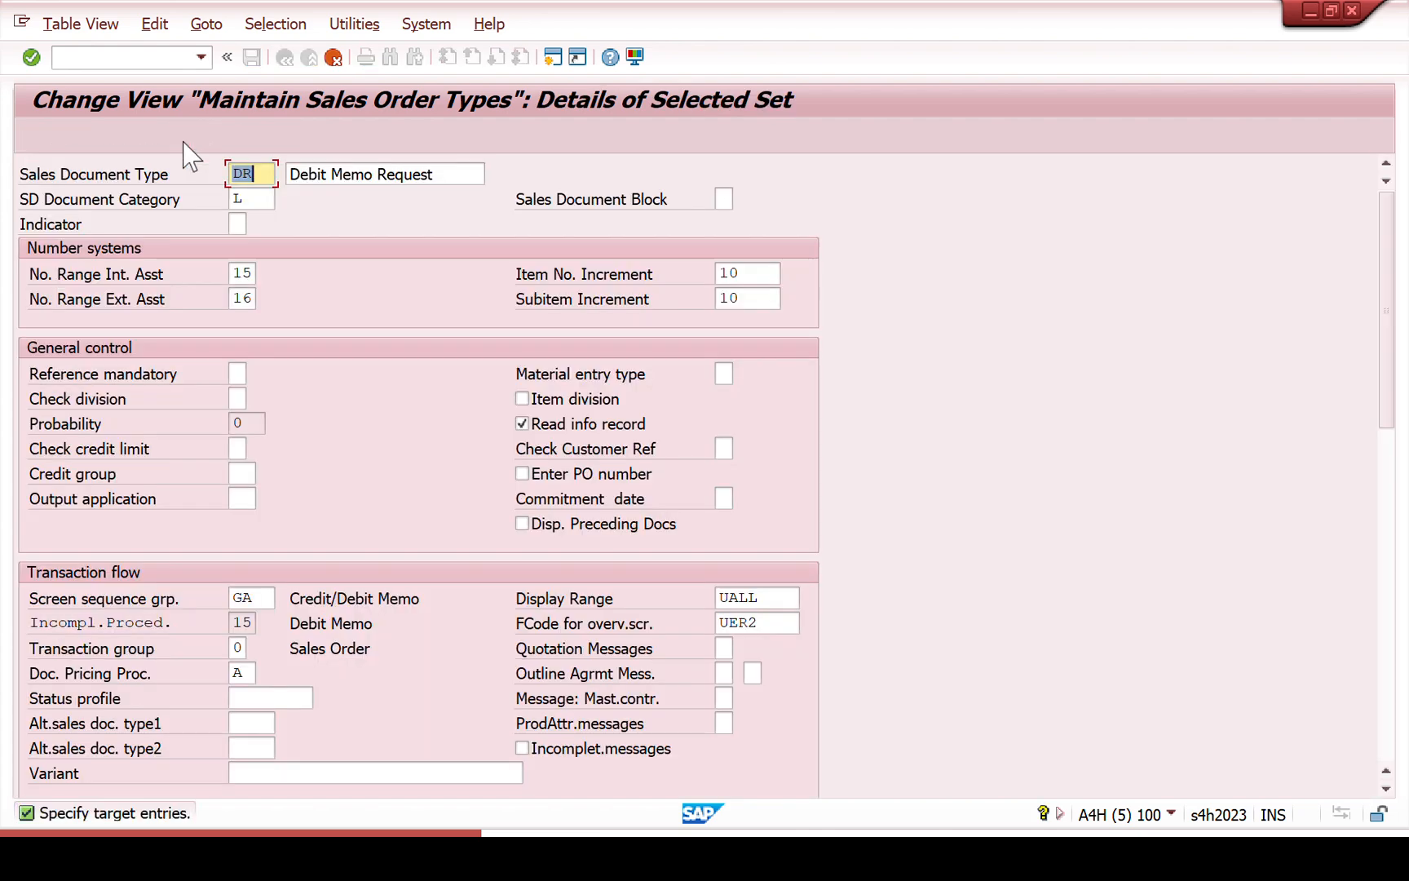
{"action": "type", "text": "LD"}
{"action": "key", "text": "Return"}
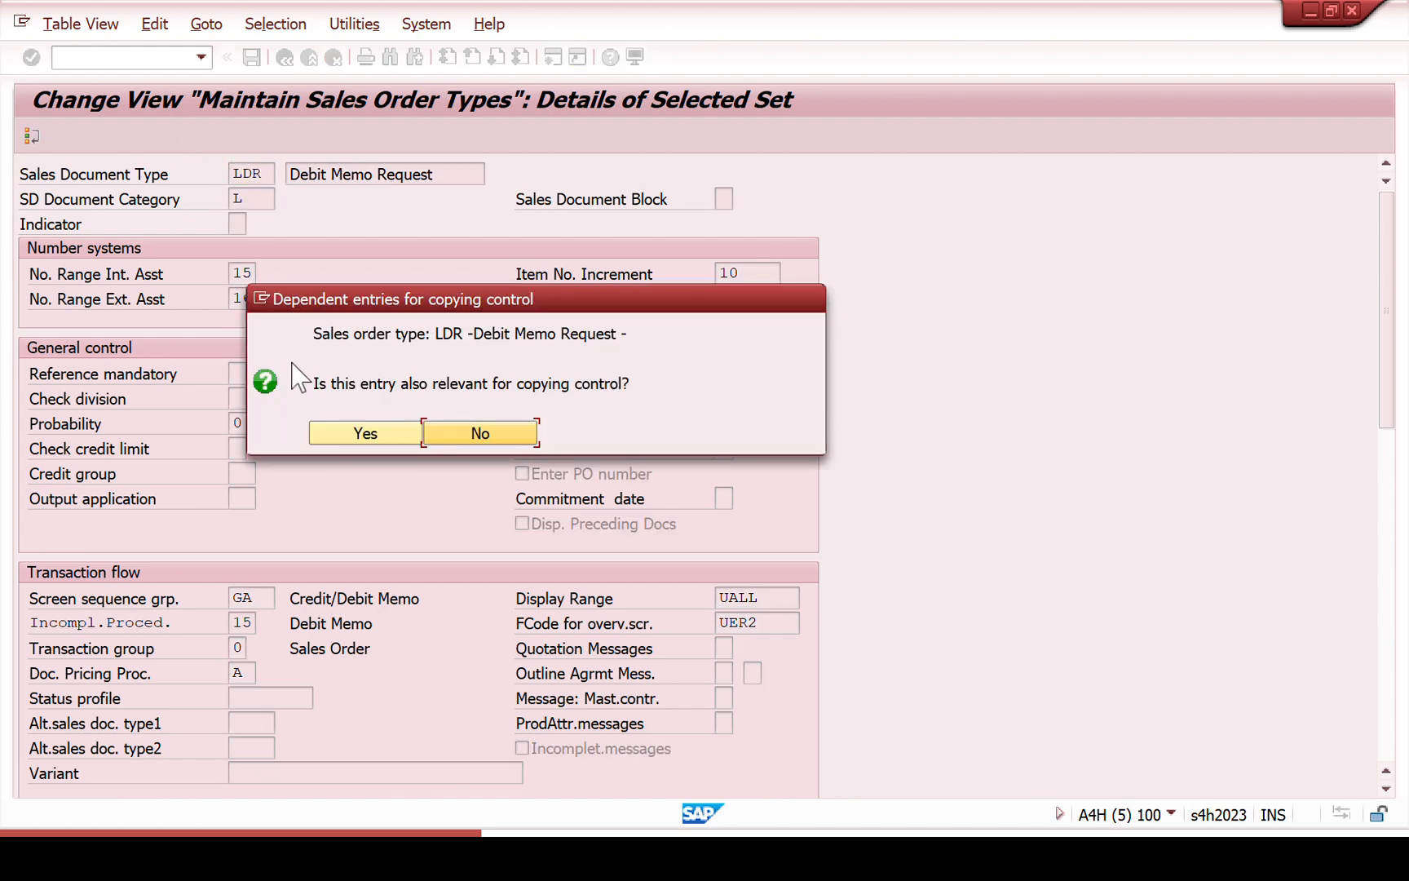
{"action": "left_click", "coordinate": [352, 434]}
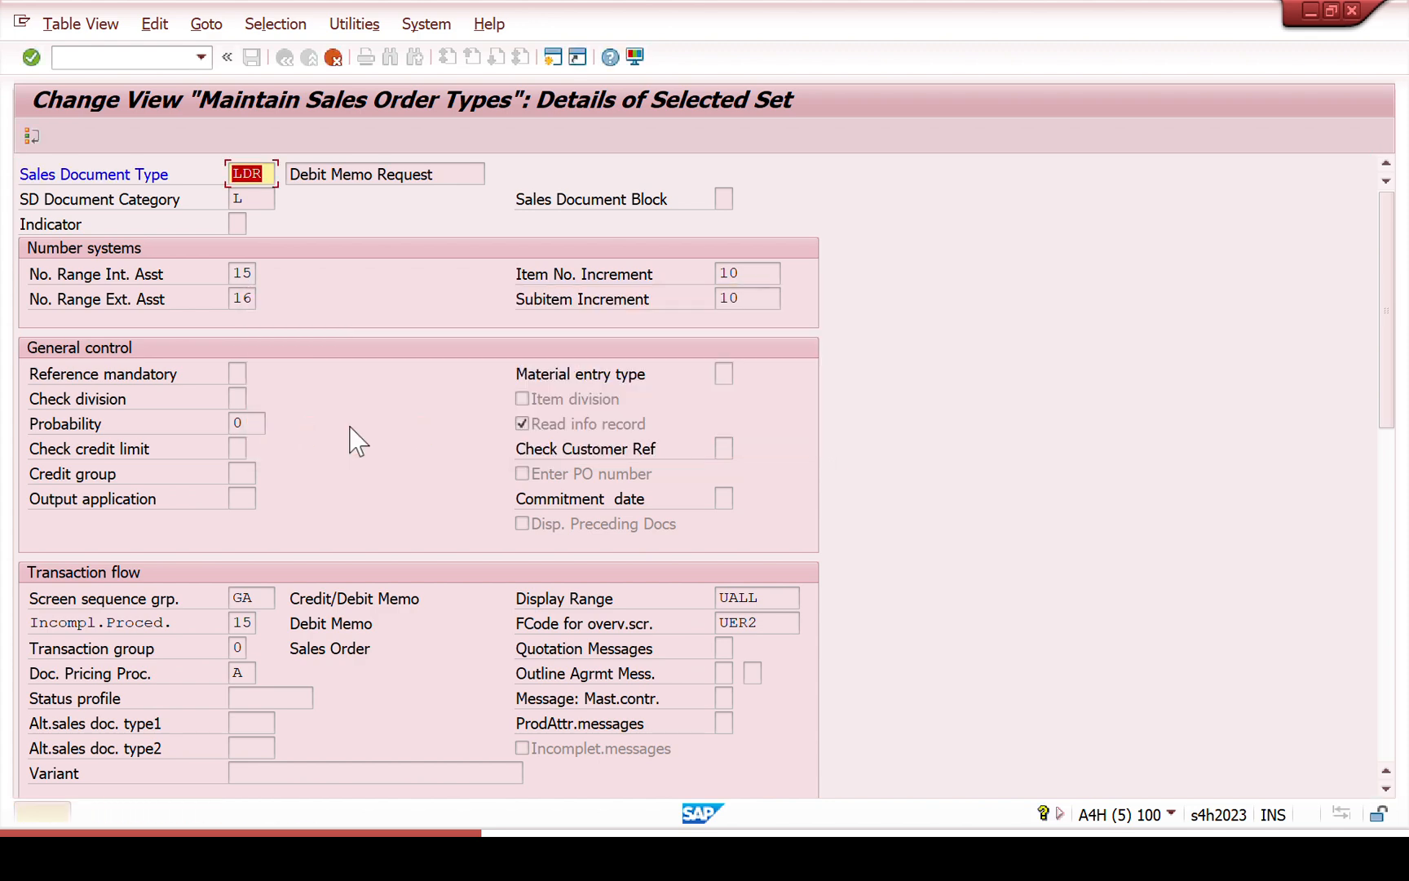
{"action": "key", "text": "Return"}
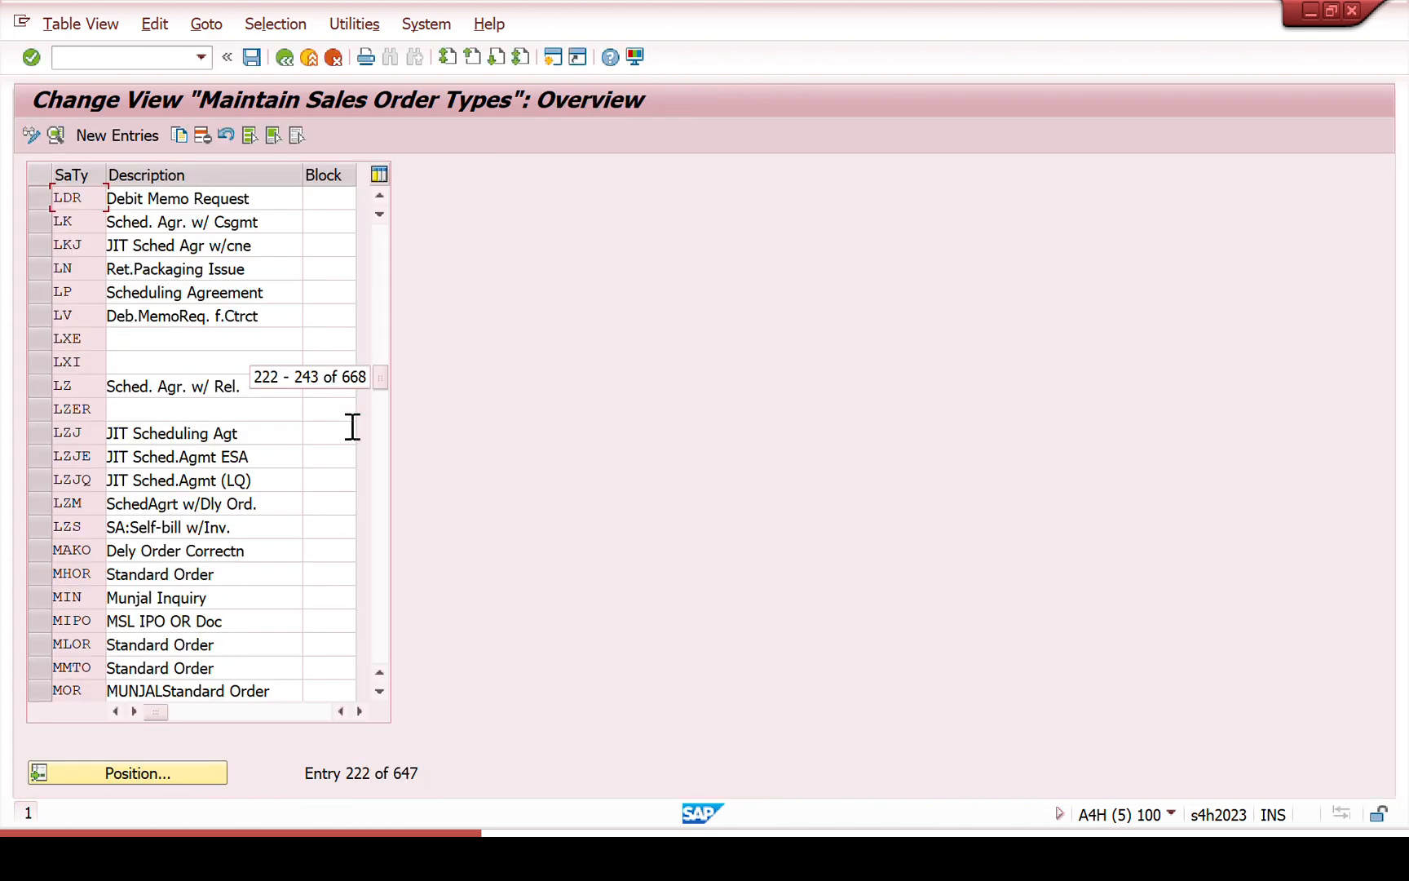
- Set LDR's mandatory reference to M, with reference to a billing document, and save it in customizing request A4HK903083
{"action": "double_click", "coordinate": [82, 198]}
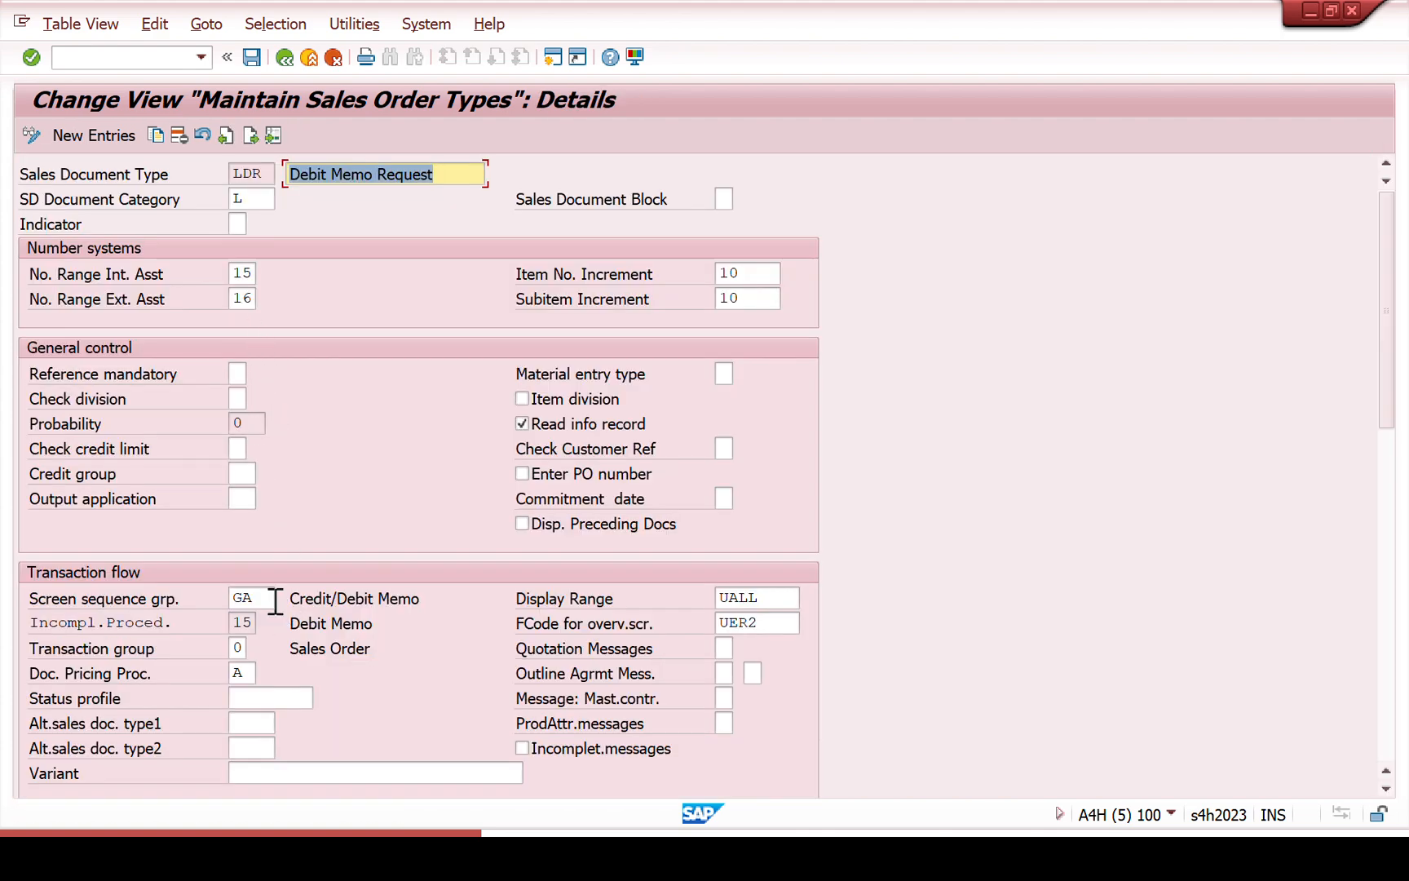
{"action": "left_click", "coordinate": [239, 375]}
{"action": "left_click", "coordinate": [256, 374]}
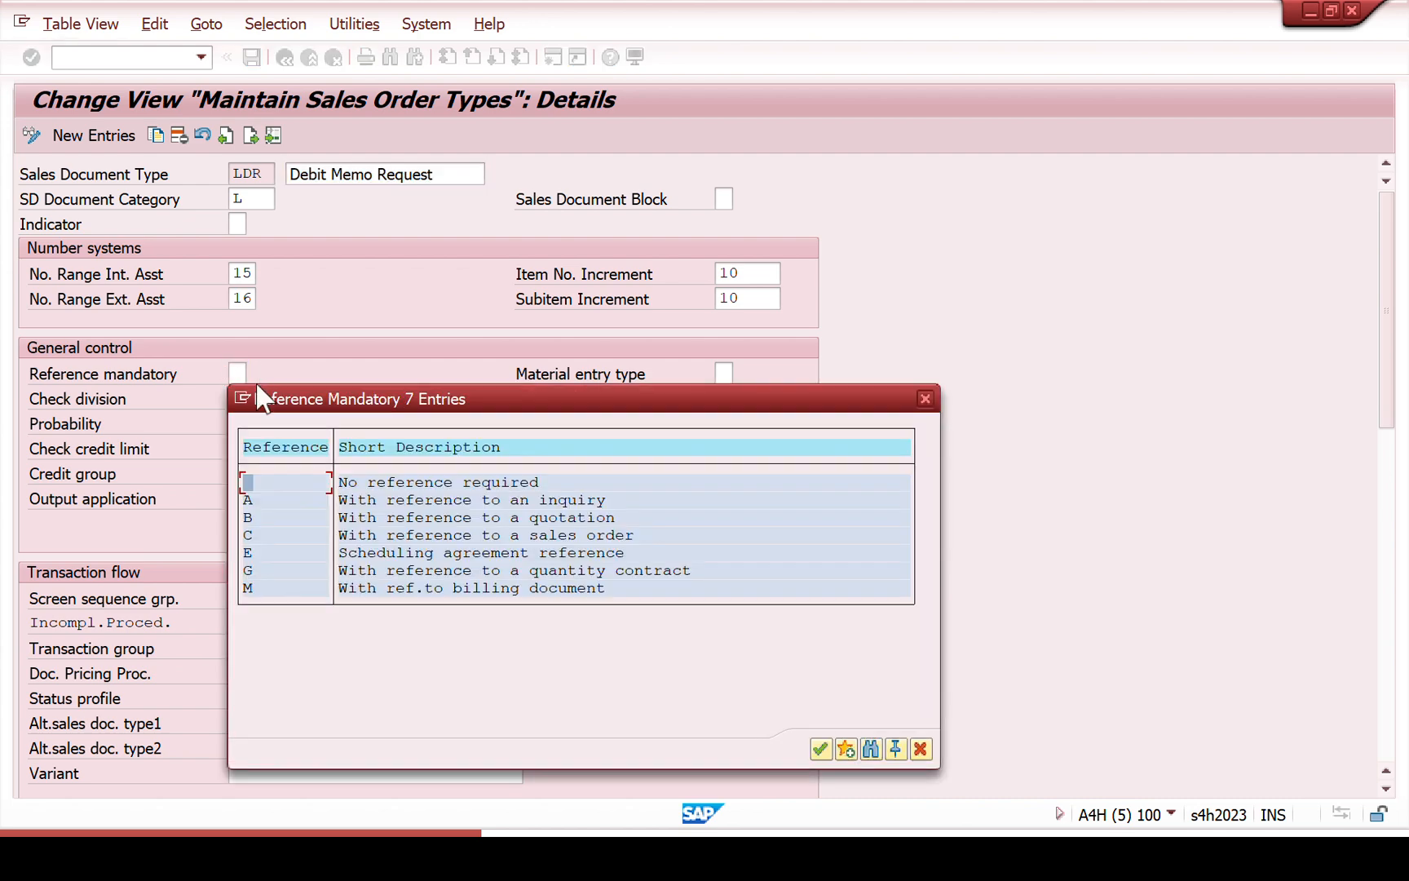
{"action": "double_click", "coordinate": [259, 589]}
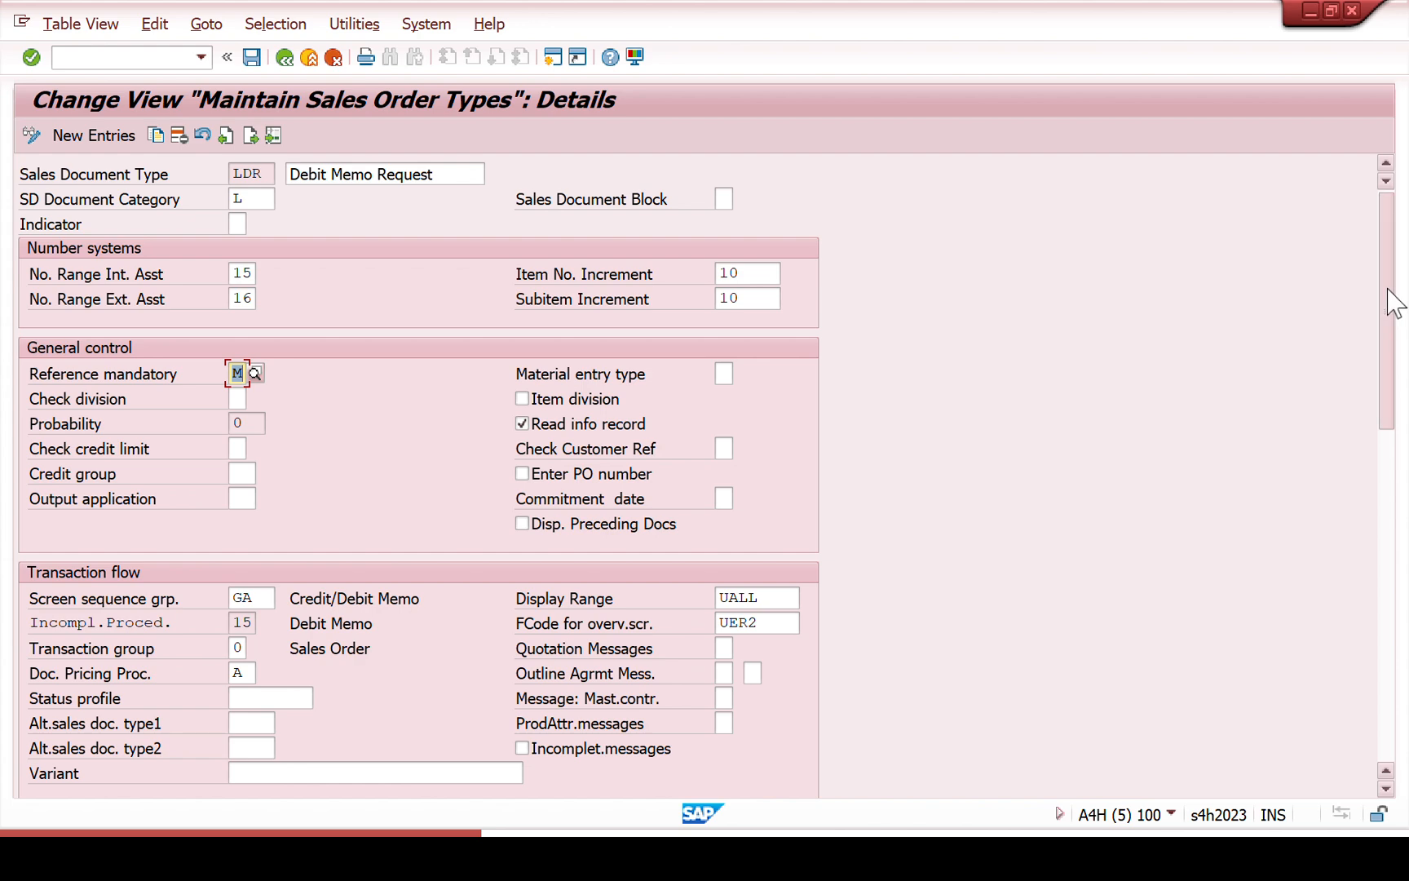
{"action": "left_click_drag", "start_coordinate": [1390, 301], "coordinate": [1364, 583]}
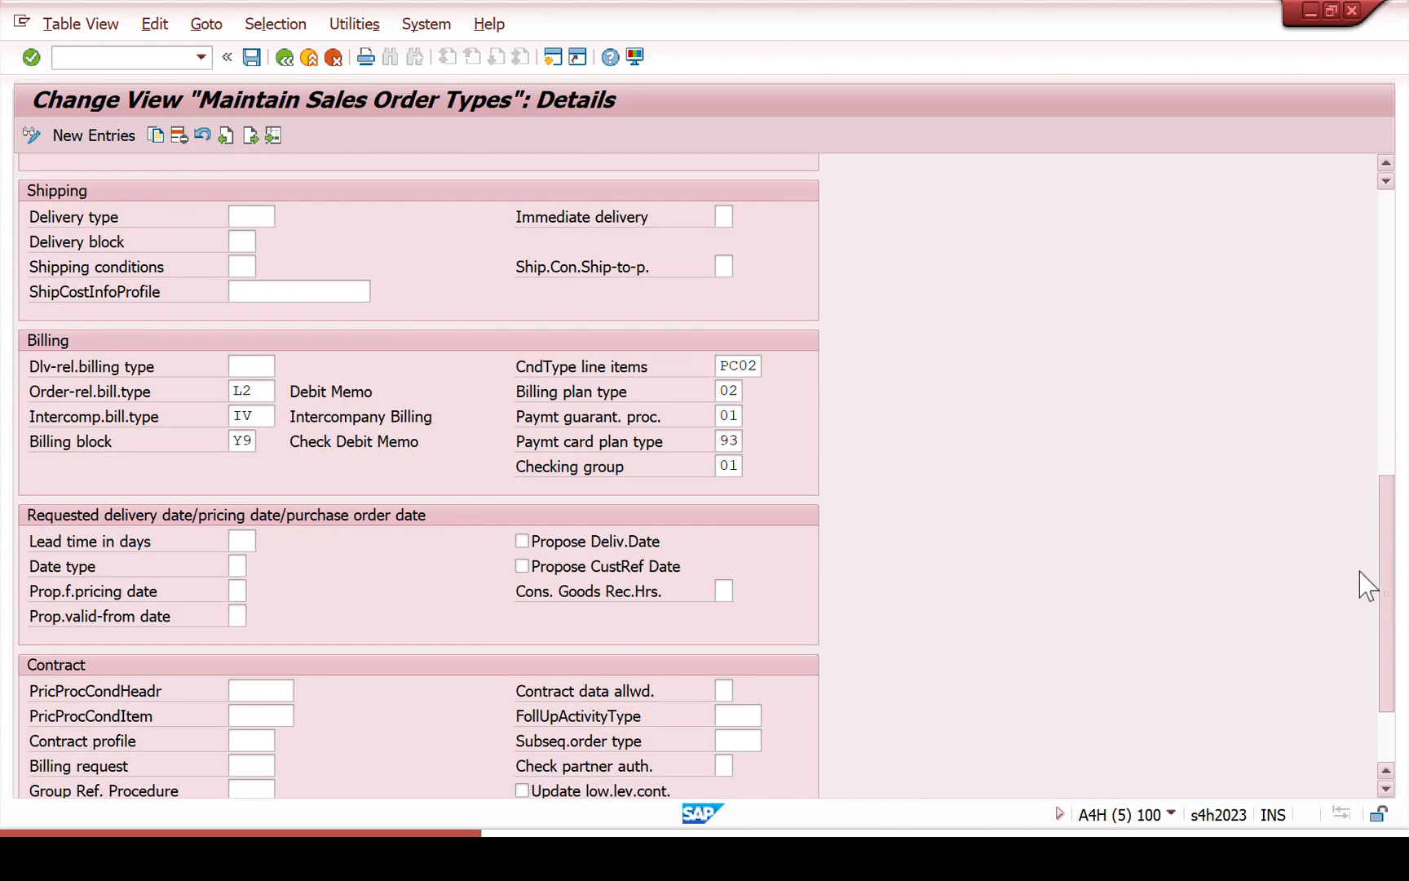
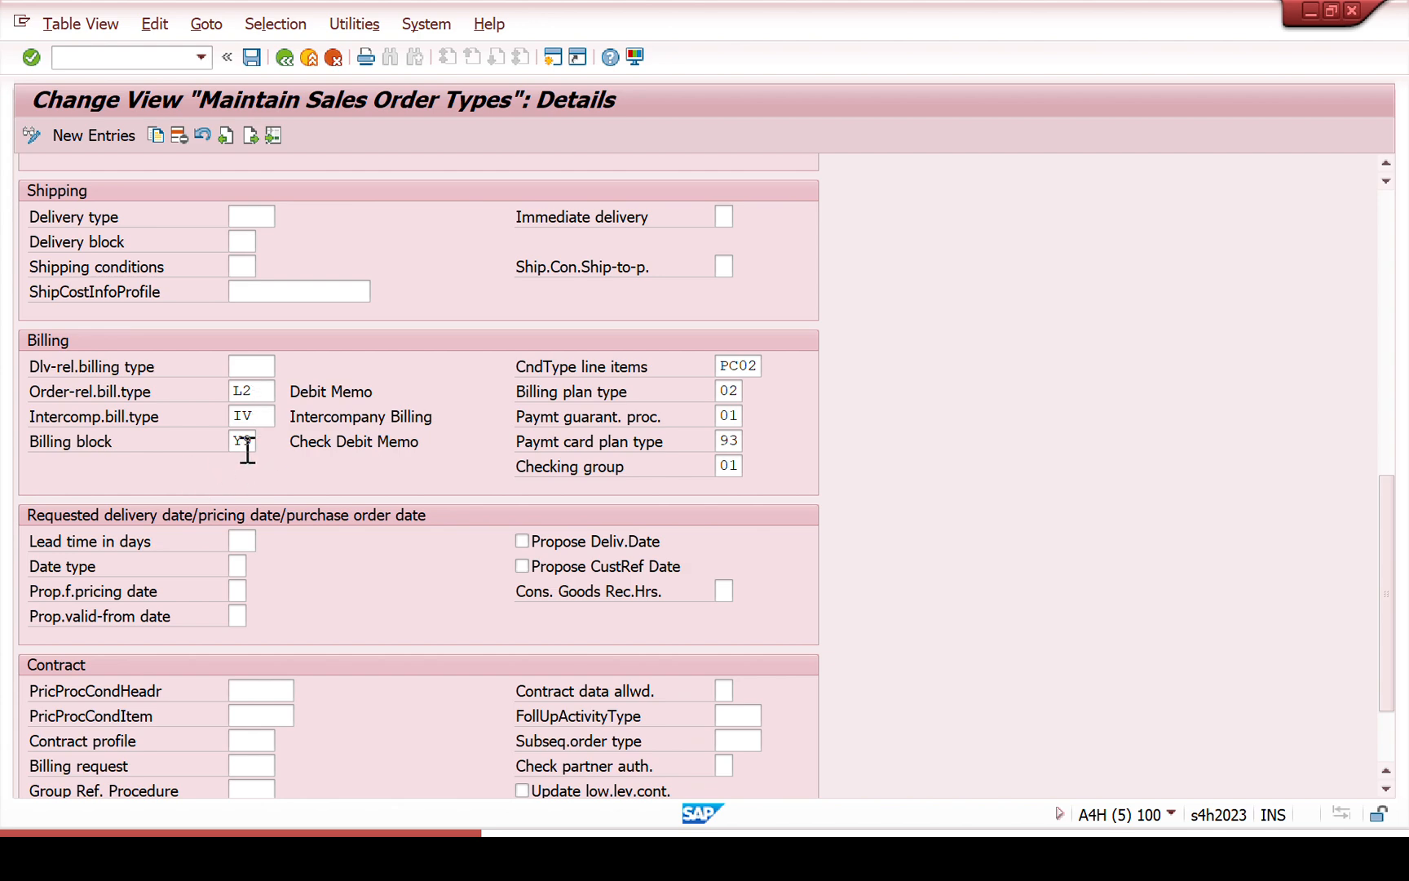
{"action": "left_click", "coordinate": [252, 57]}
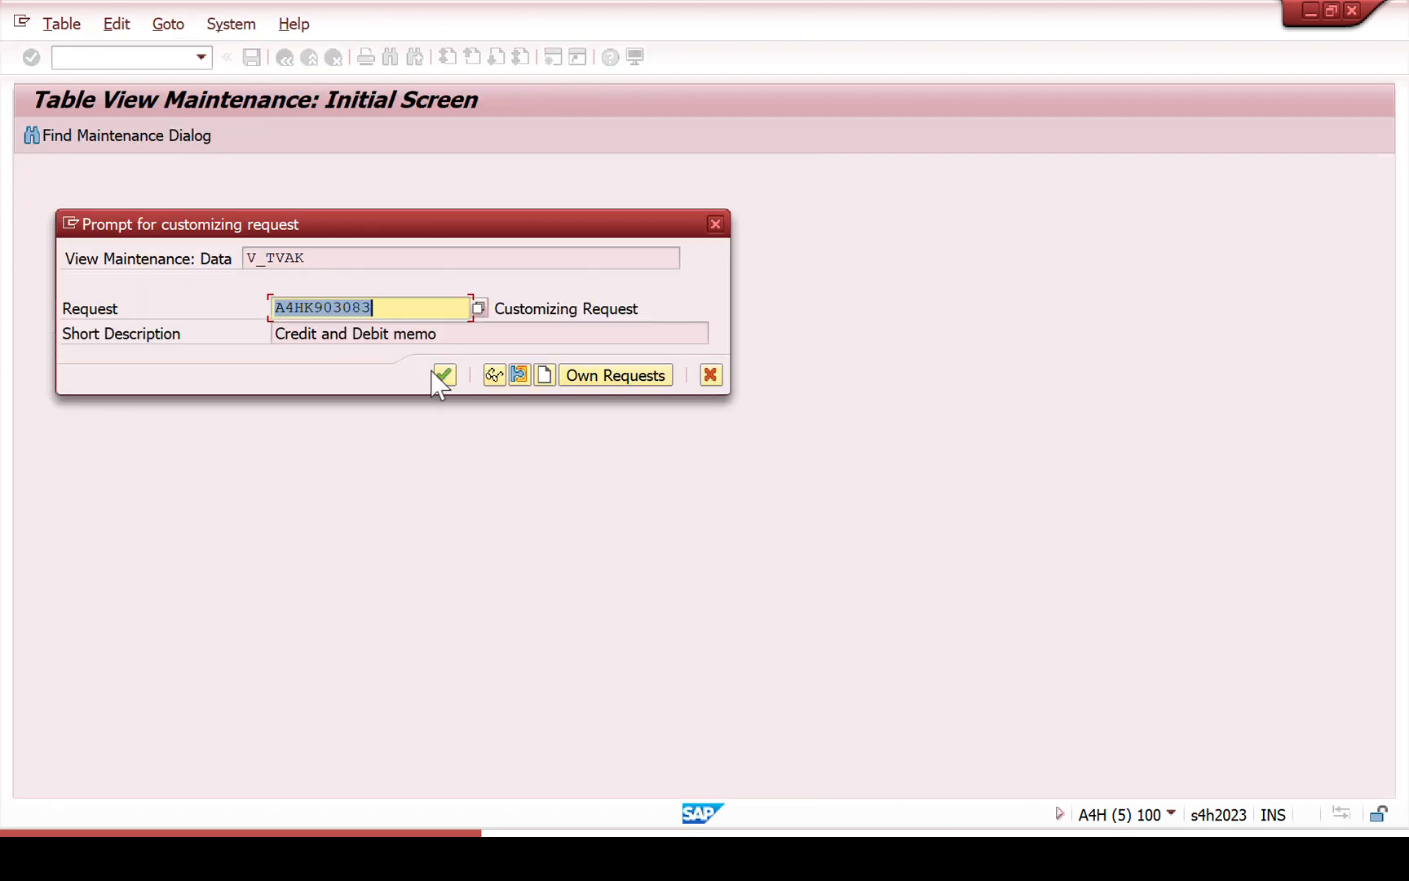
{"action": "left_click", "coordinate": [444, 375]}
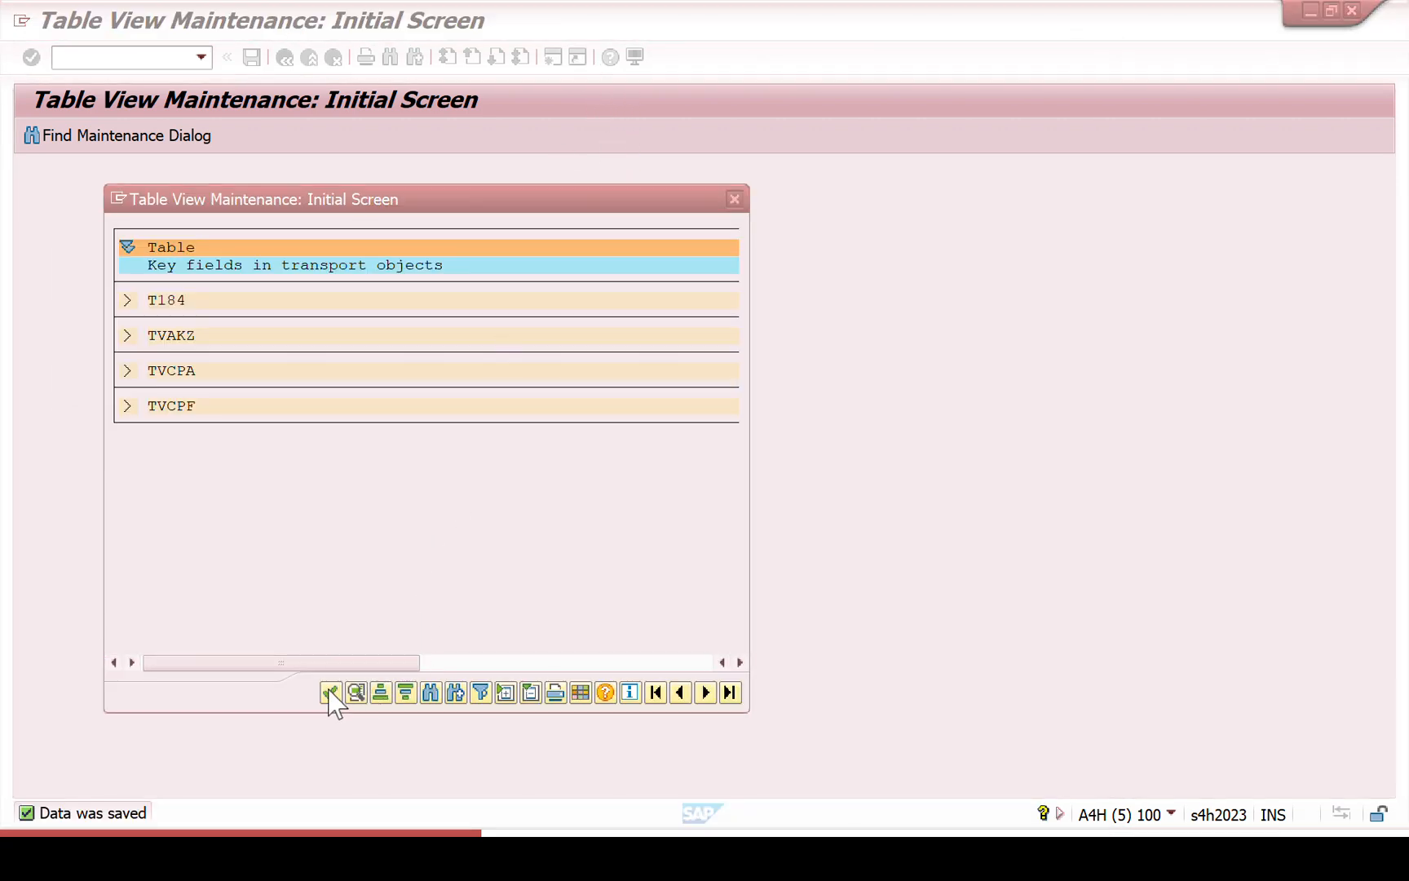
{"action": "left_click", "coordinate": [330, 692]}
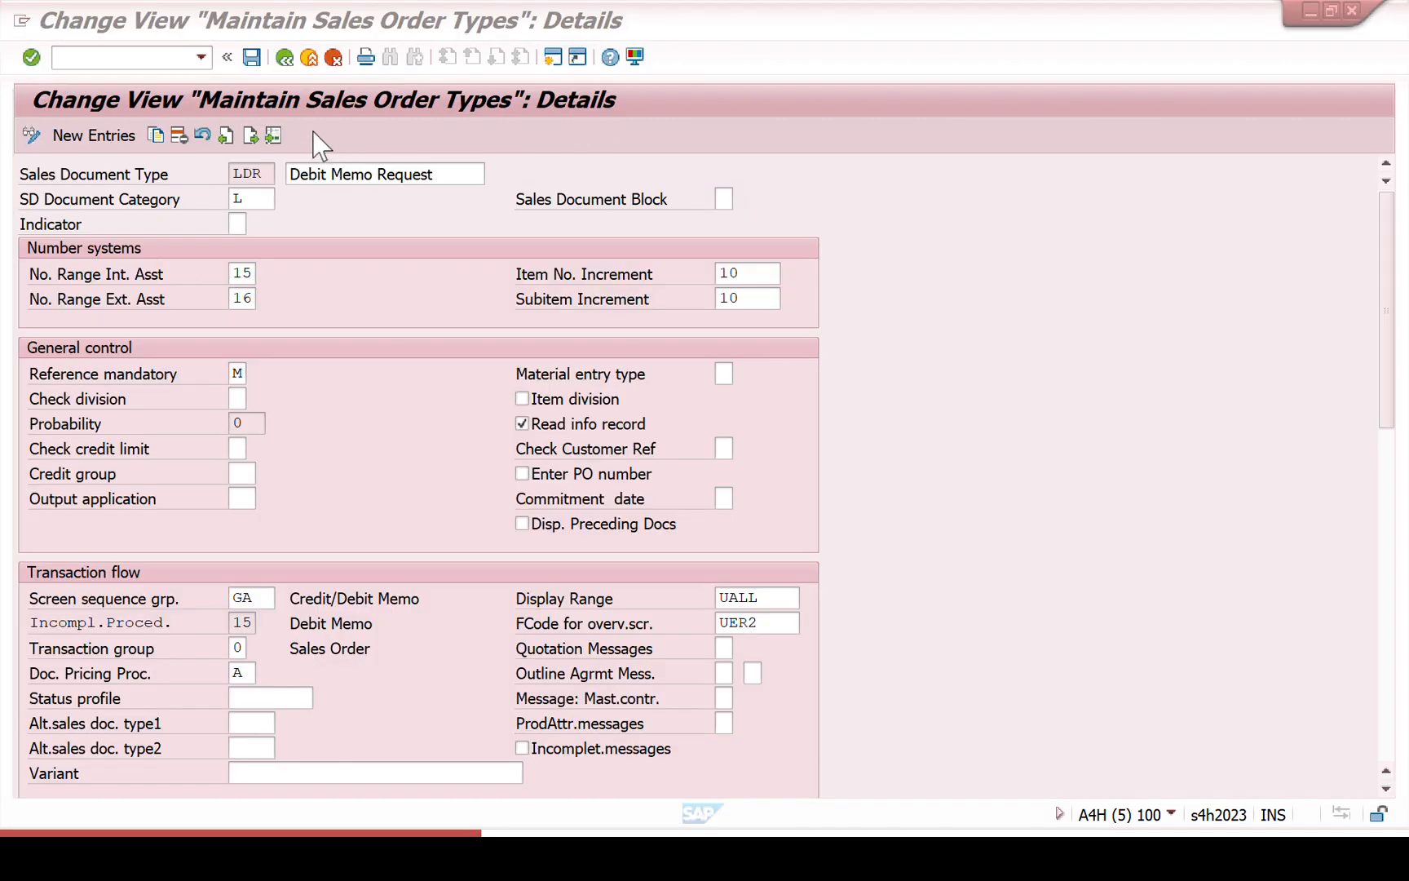
- Open billing type maintenance with transaction VOFA and locate the debit memo billing type L2
{"action": "left_click", "coordinate": [177, 59]}
{"action": "type", "text": "/"}
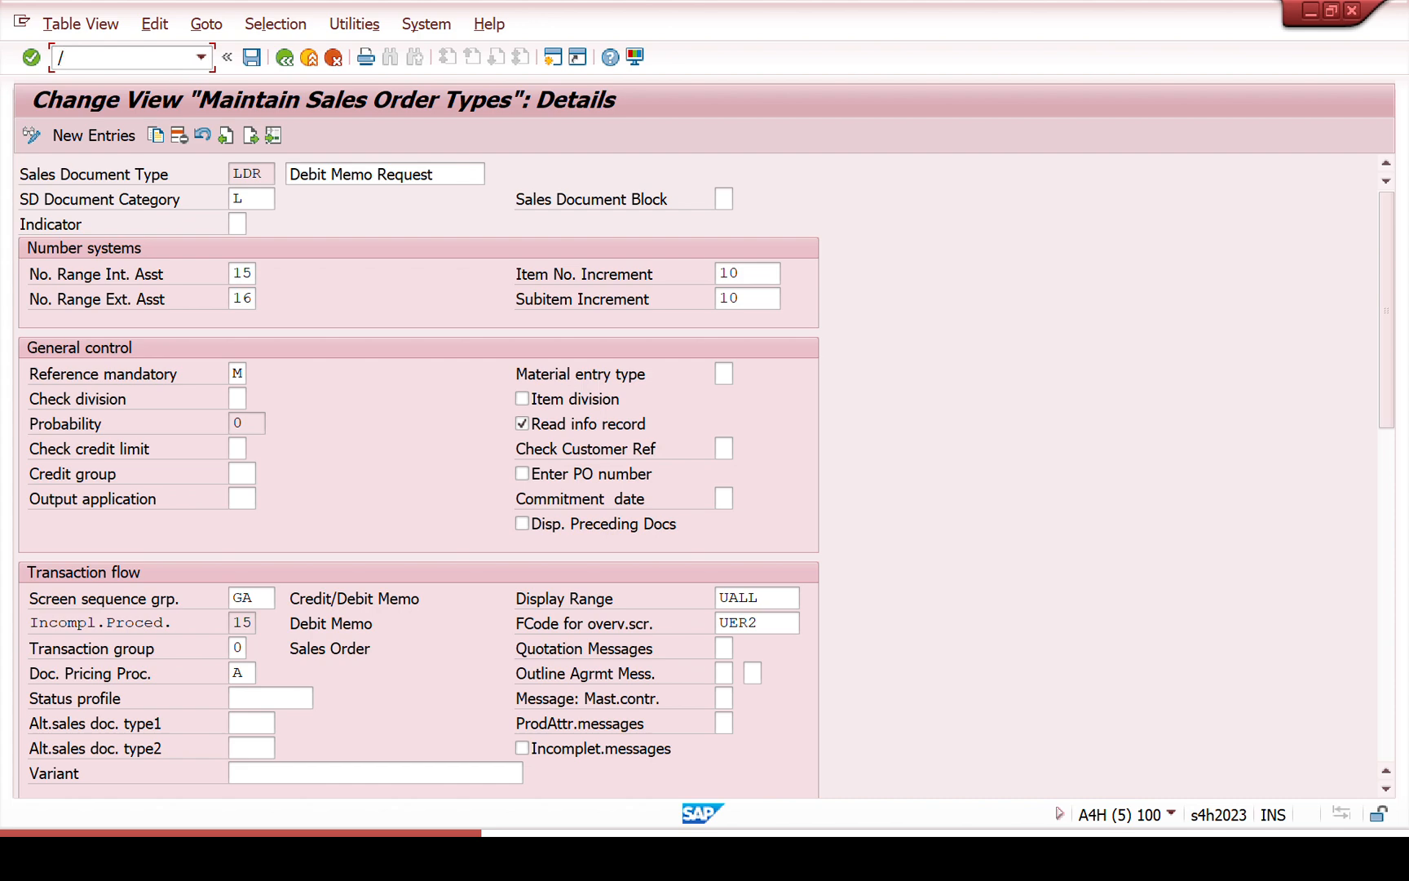
{"action": "type", "text": "N"}
{"action": "key", "text": "Return"}
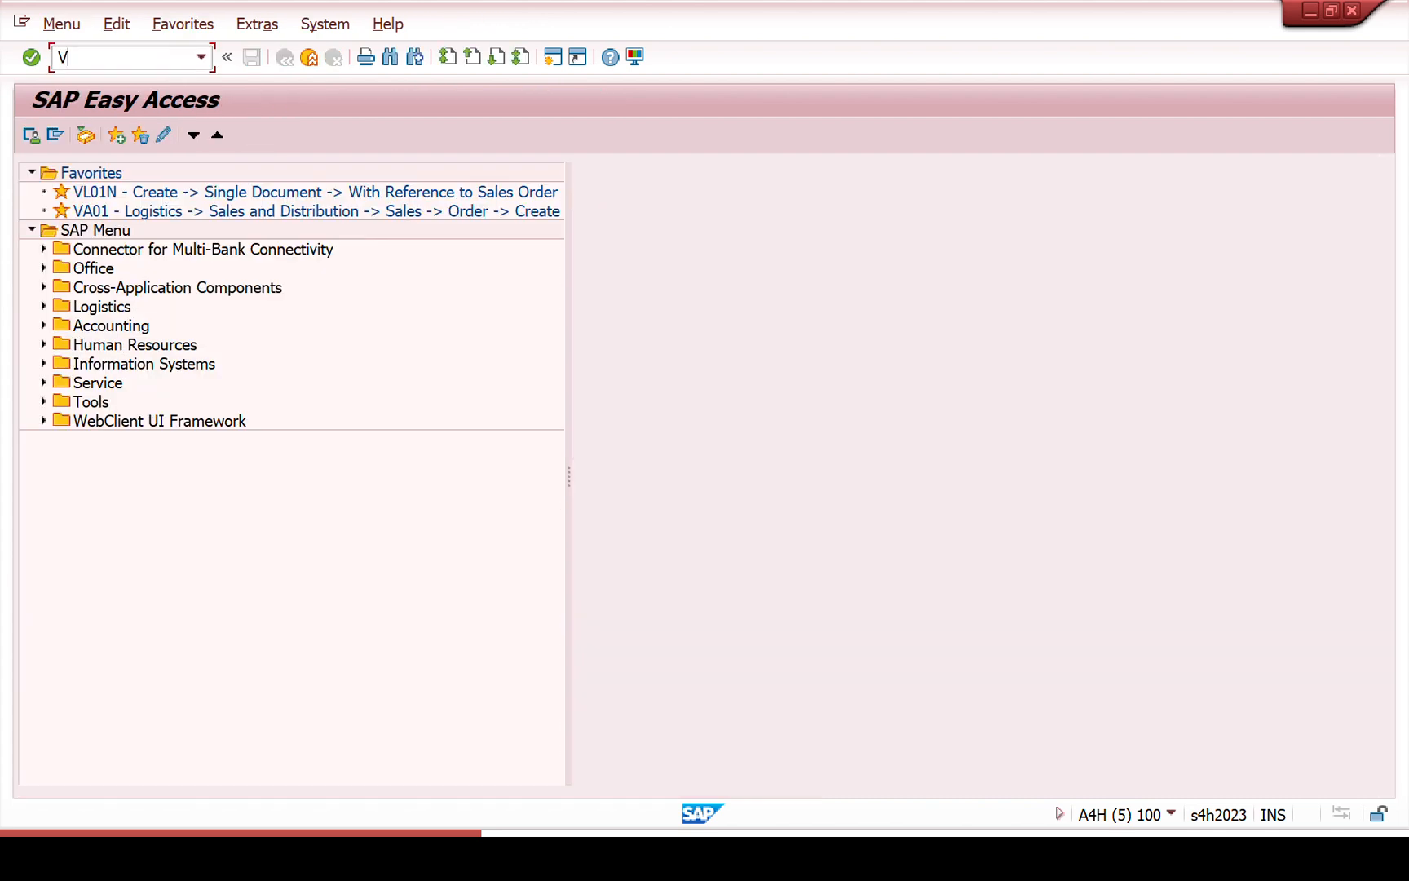
{"action": "type", "text": "VOFA"}
{"action": "key", "text": "Return"}
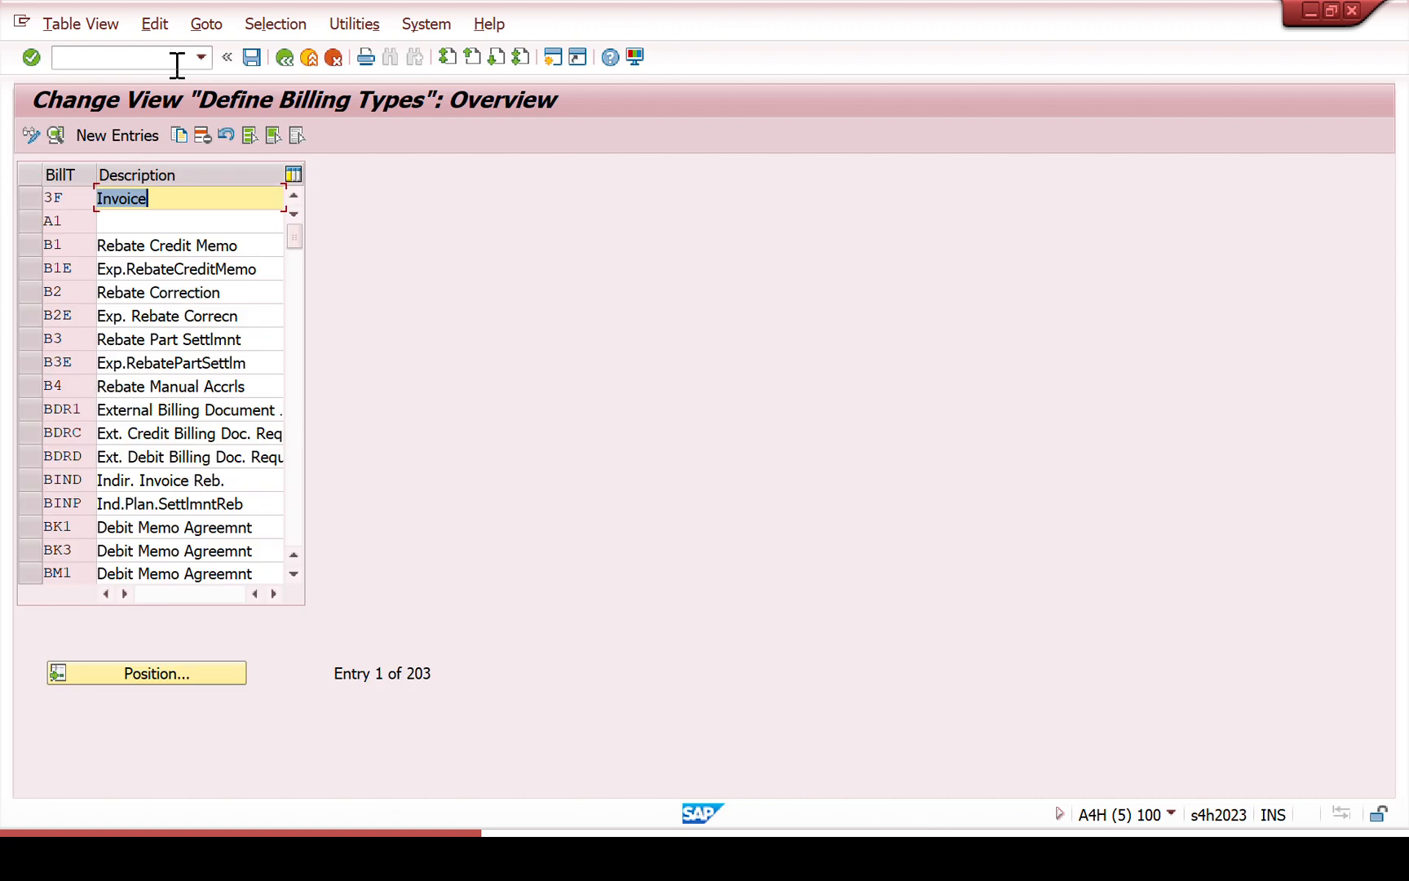
{"action": "left_click", "coordinate": [145, 673]}
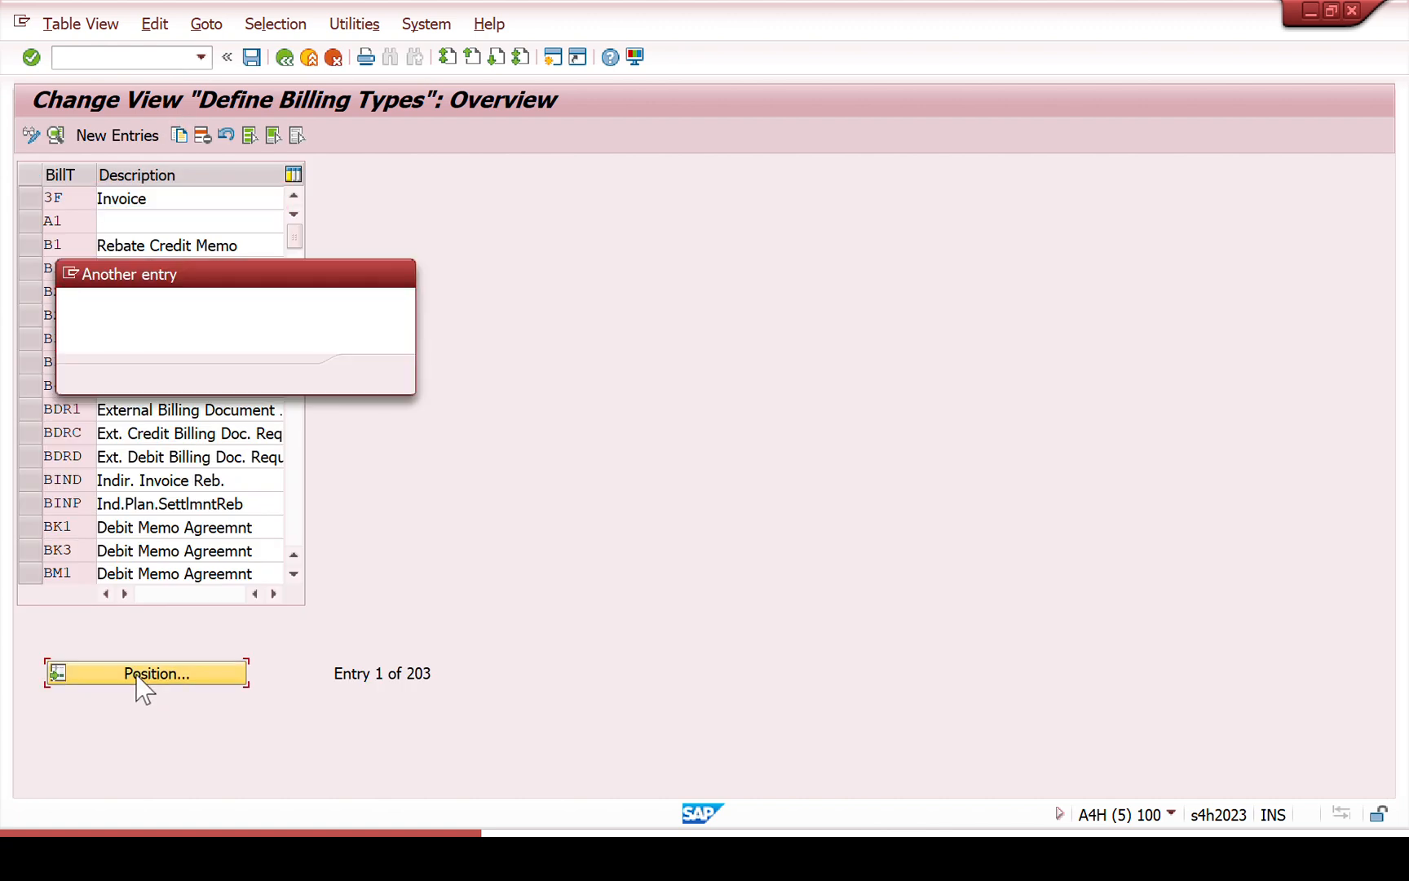
{"action": "type", "text": "L2"}
{"action": "key", "text": "Return"}
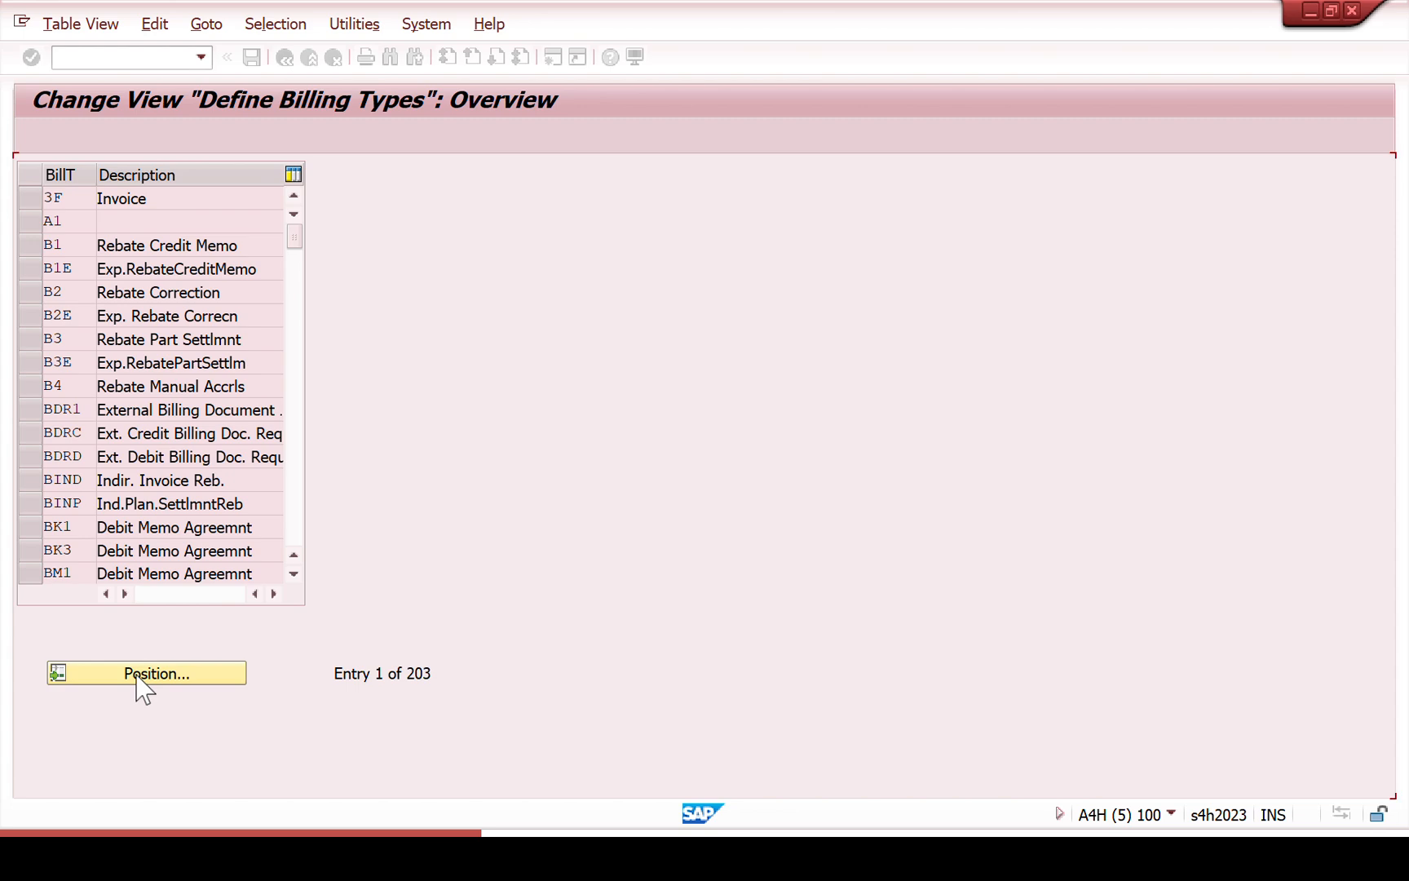
- Try to copy billing type L2 as D2, marking the copy as relevant for copying control
{"action": "left_click", "coordinate": [39, 196]}
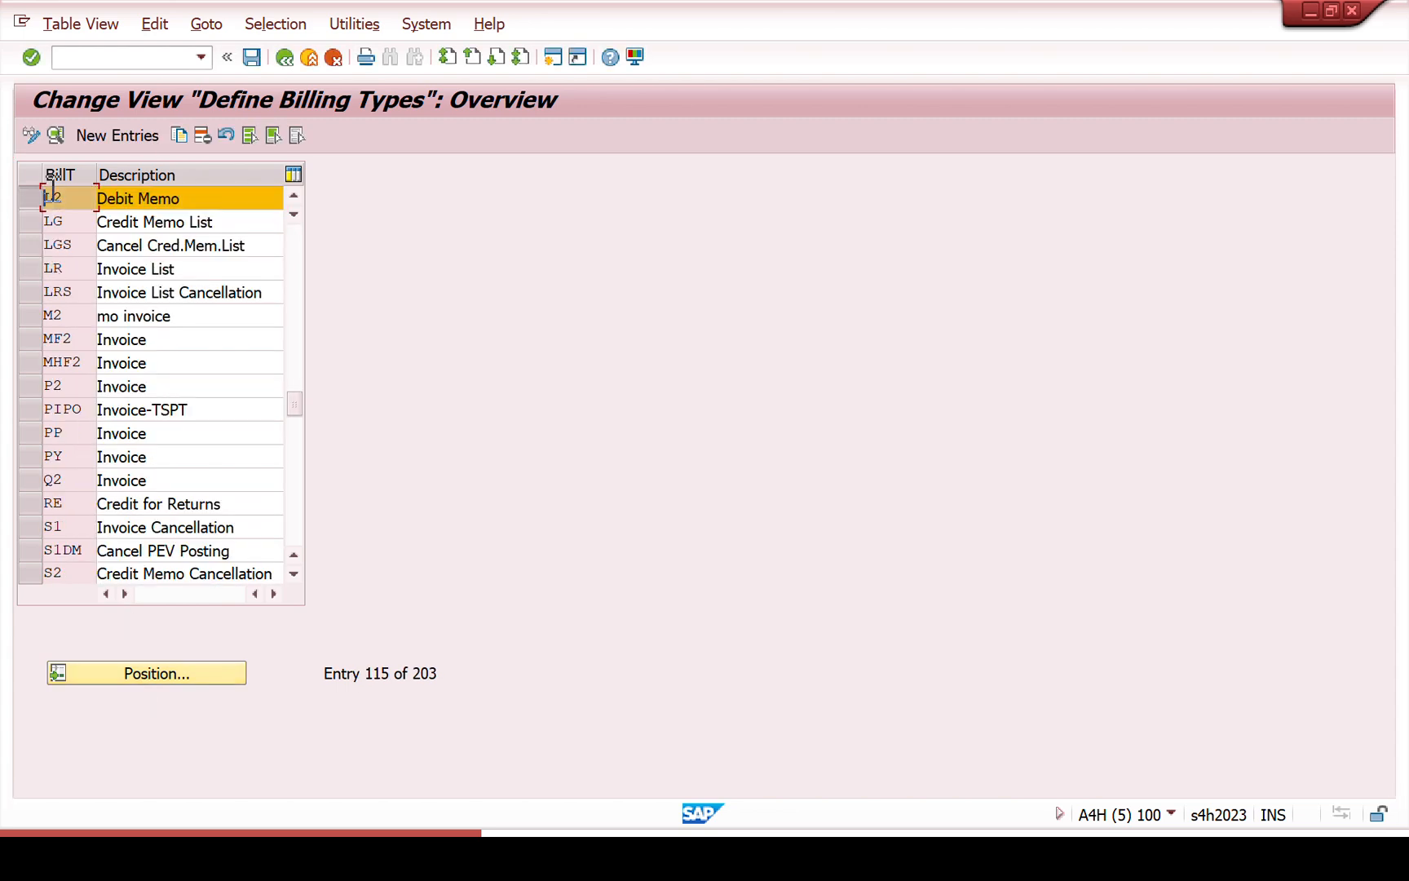
{"action": "left_click", "coordinate": [179, 135]}
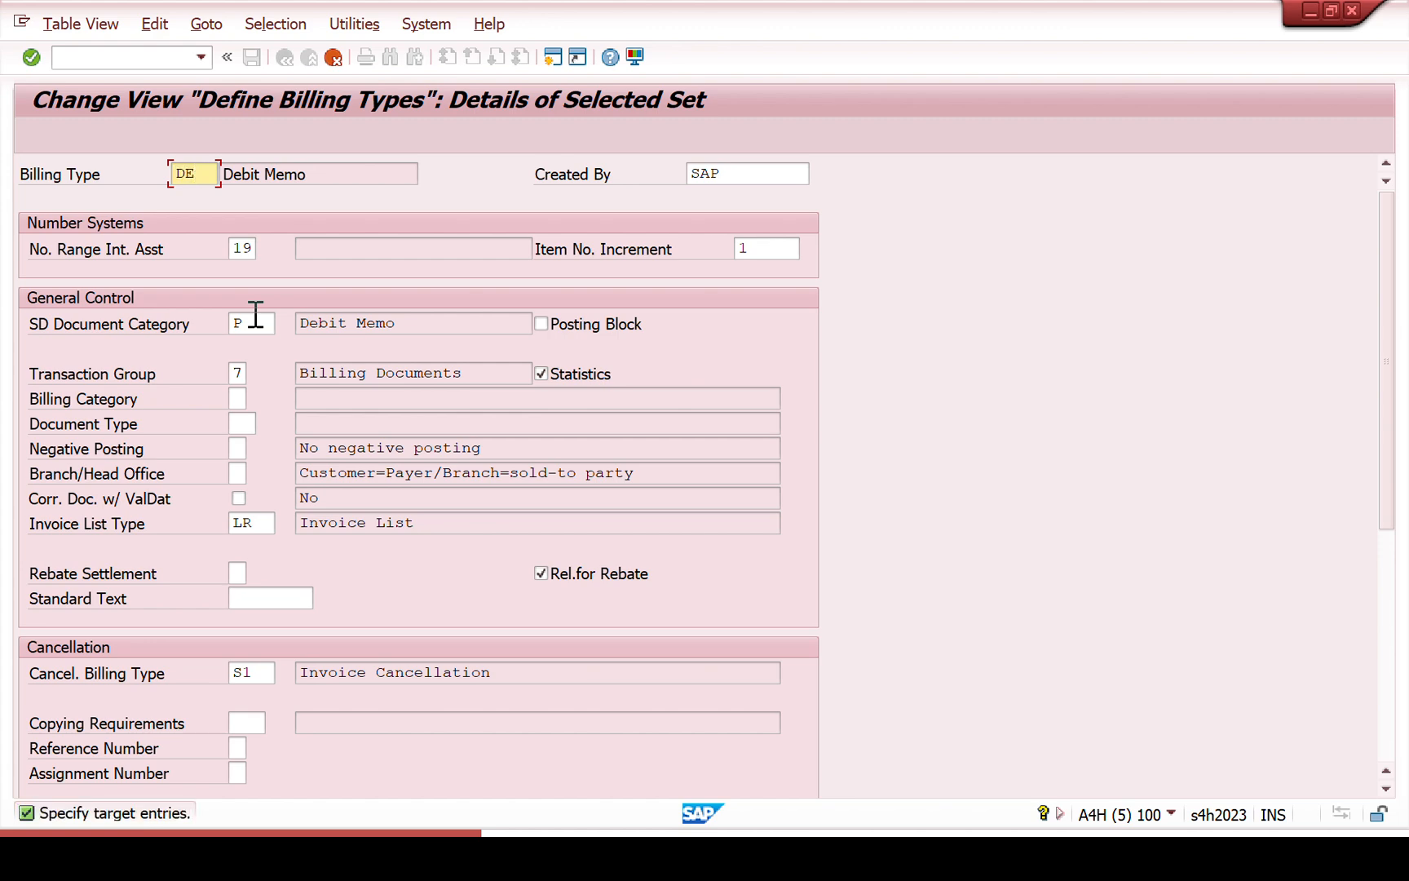
{"action": "key", "text": "Return"}
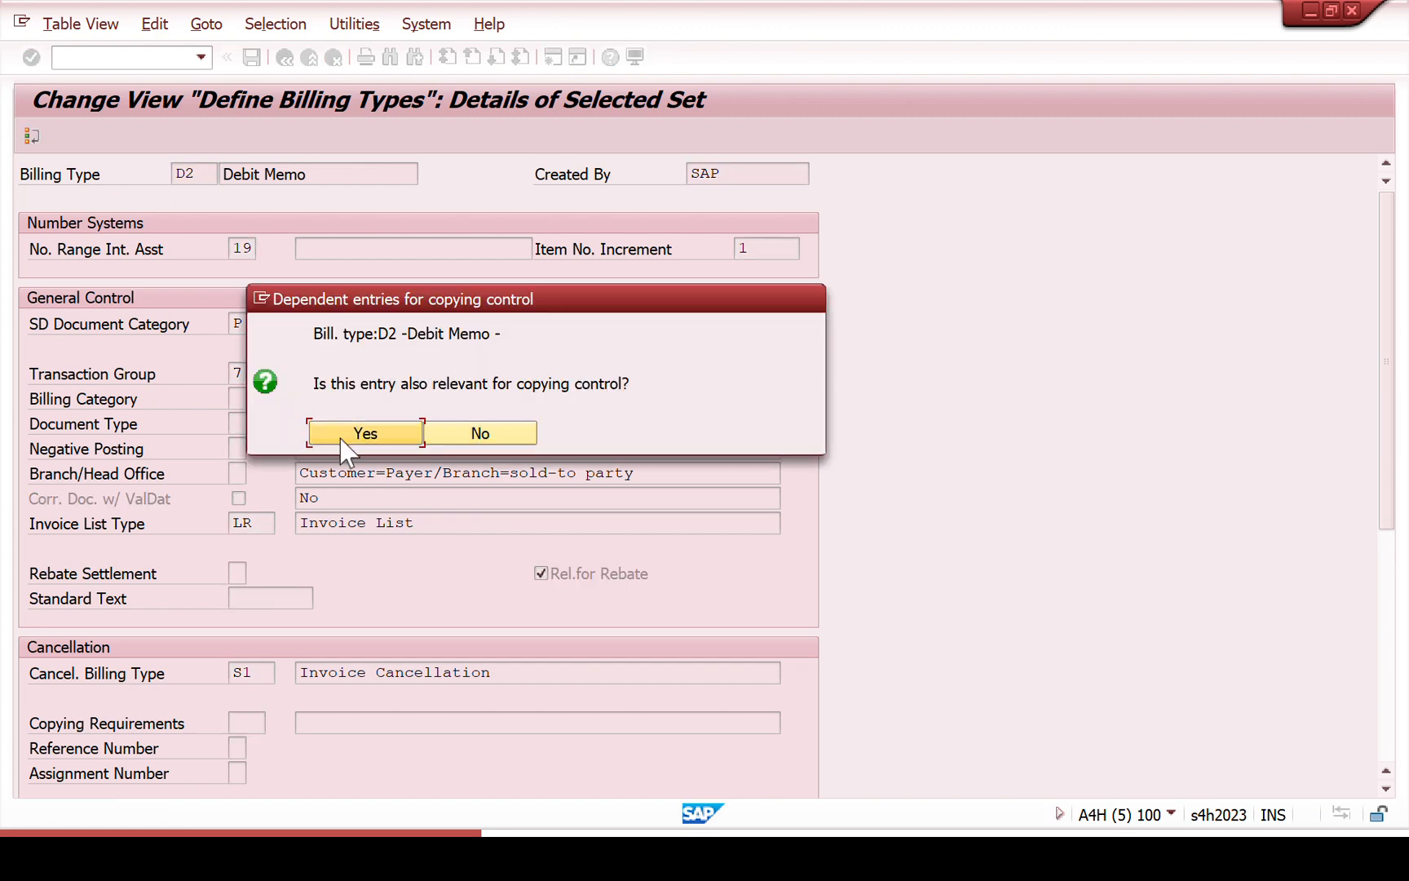
{"action": "left_click", "coordinate": [342, 434]}
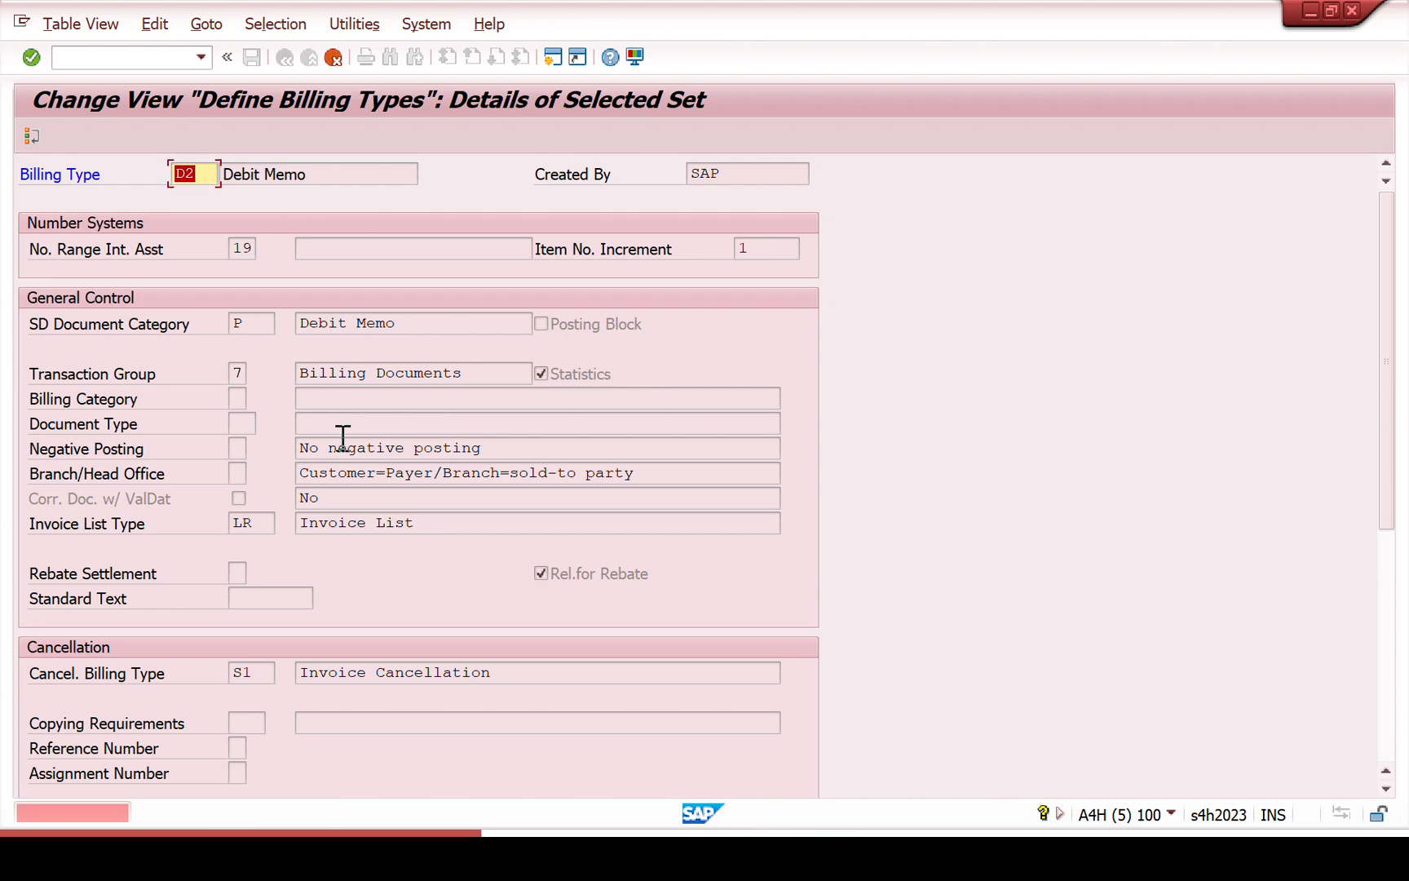
- Change the copied debit memo billing type's key to X2 and mark it as relevant for copying control
{"action": "left_click", "coordinate": [189, 173]}
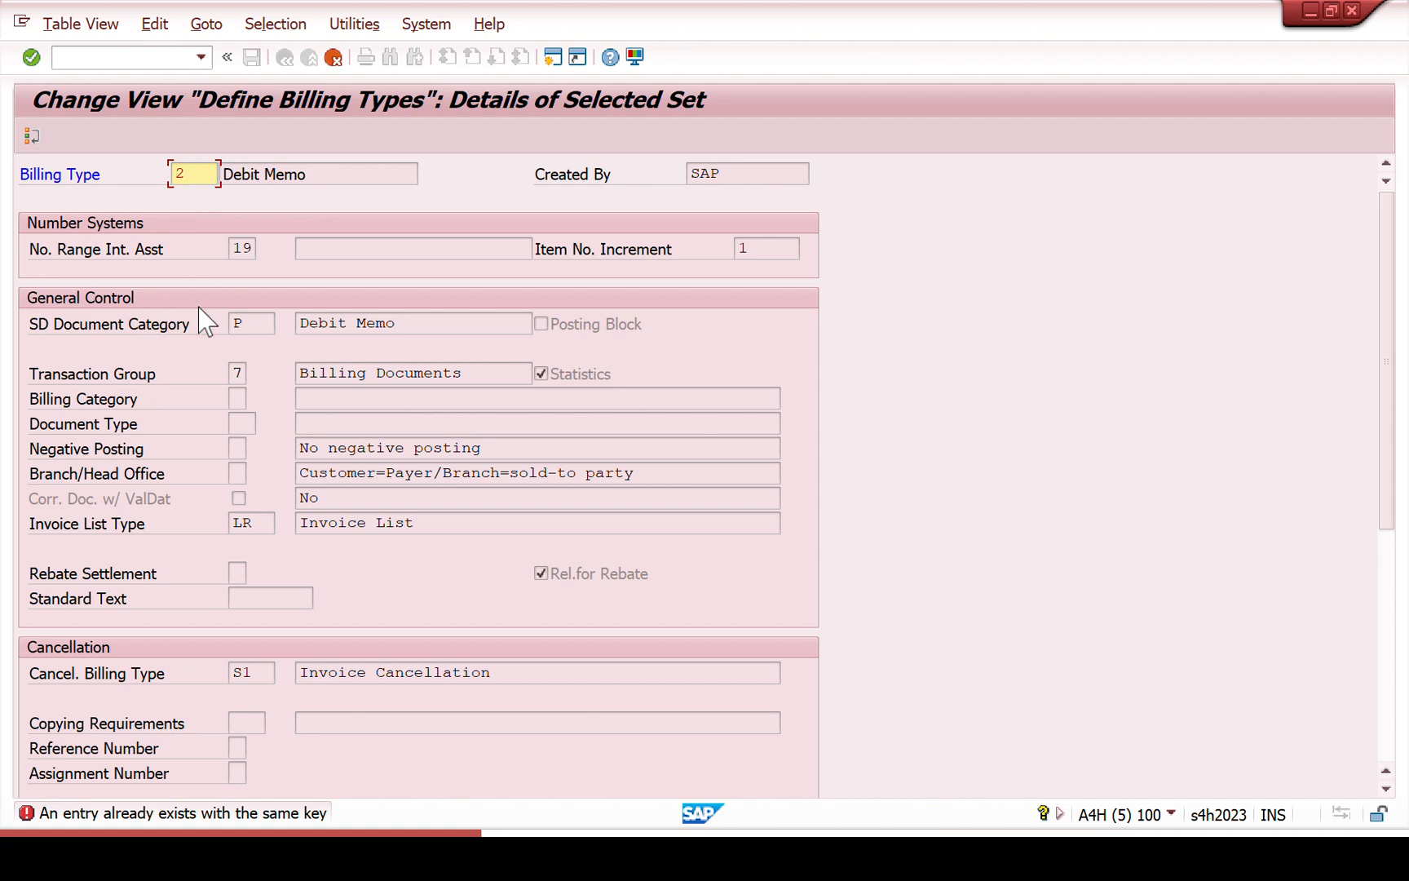
{"action": "key", "text": "Return"}
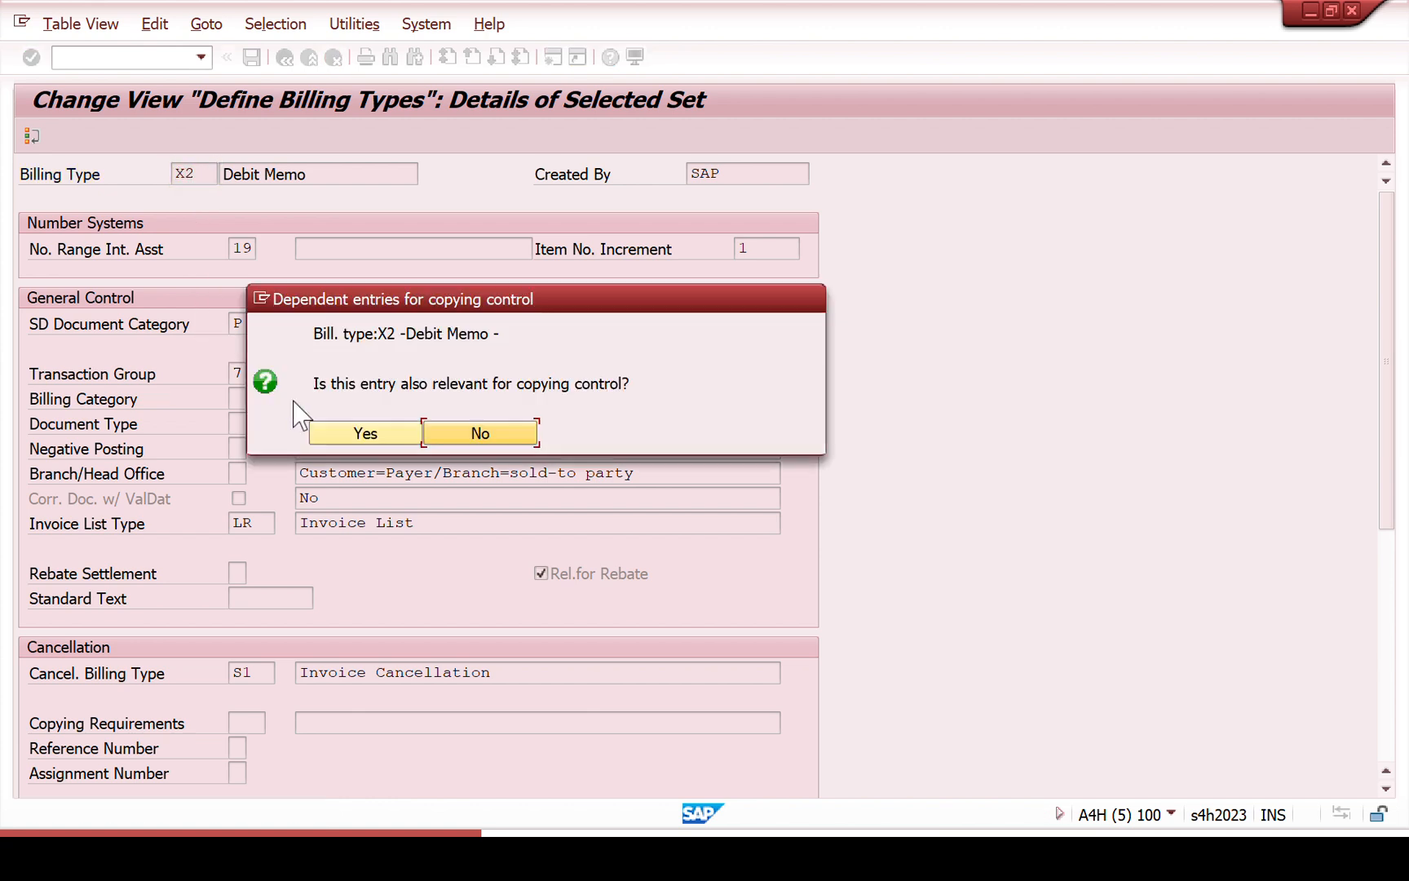
{"action": "left_click", "coordinate": [355, 434]}
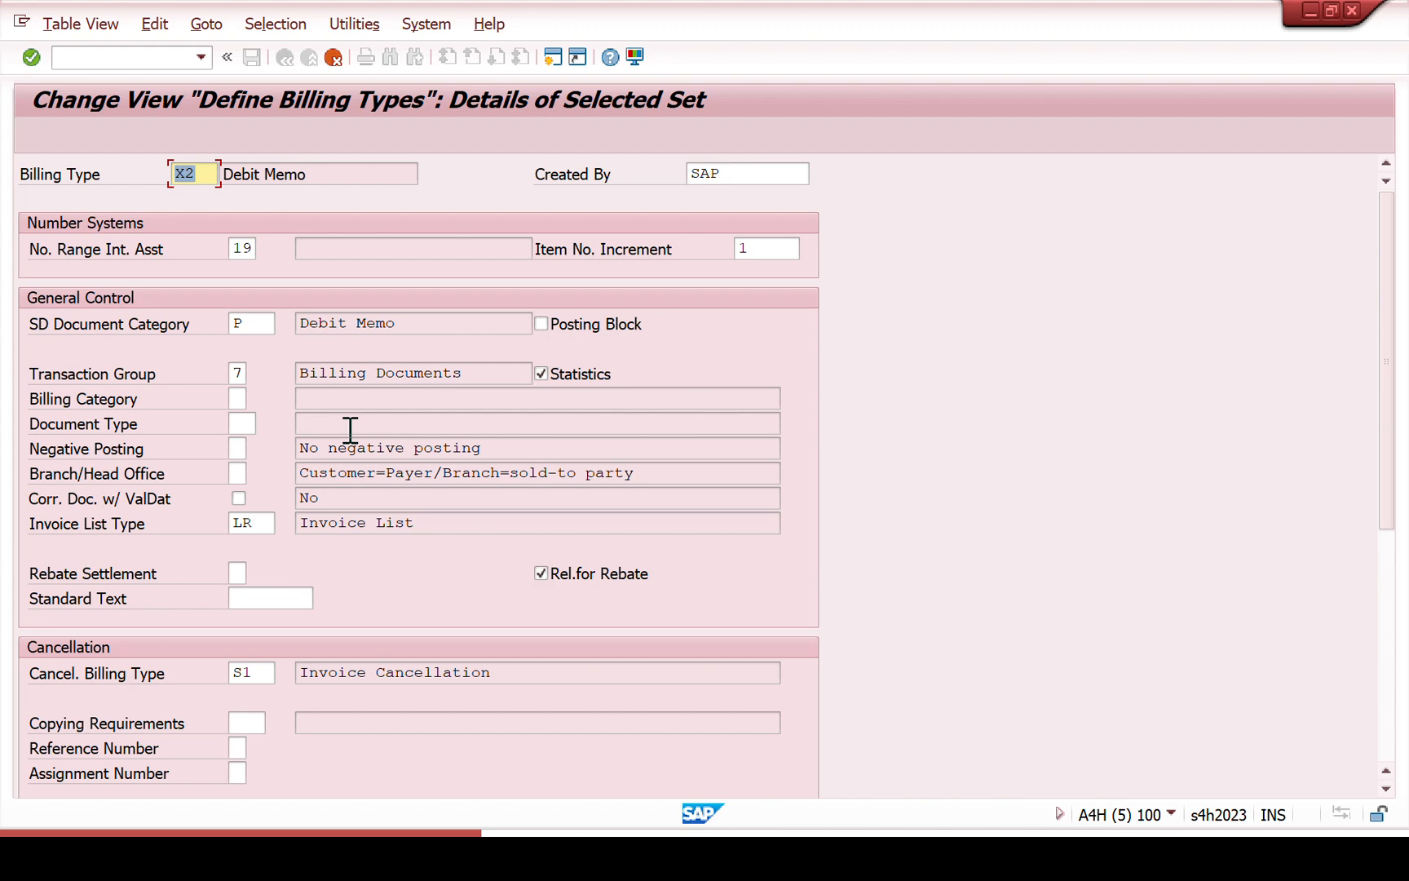
- Save the new debit memo billing type X2 in the customizing request and accept its dependent entries
{"action": "key", "text": "Return"}
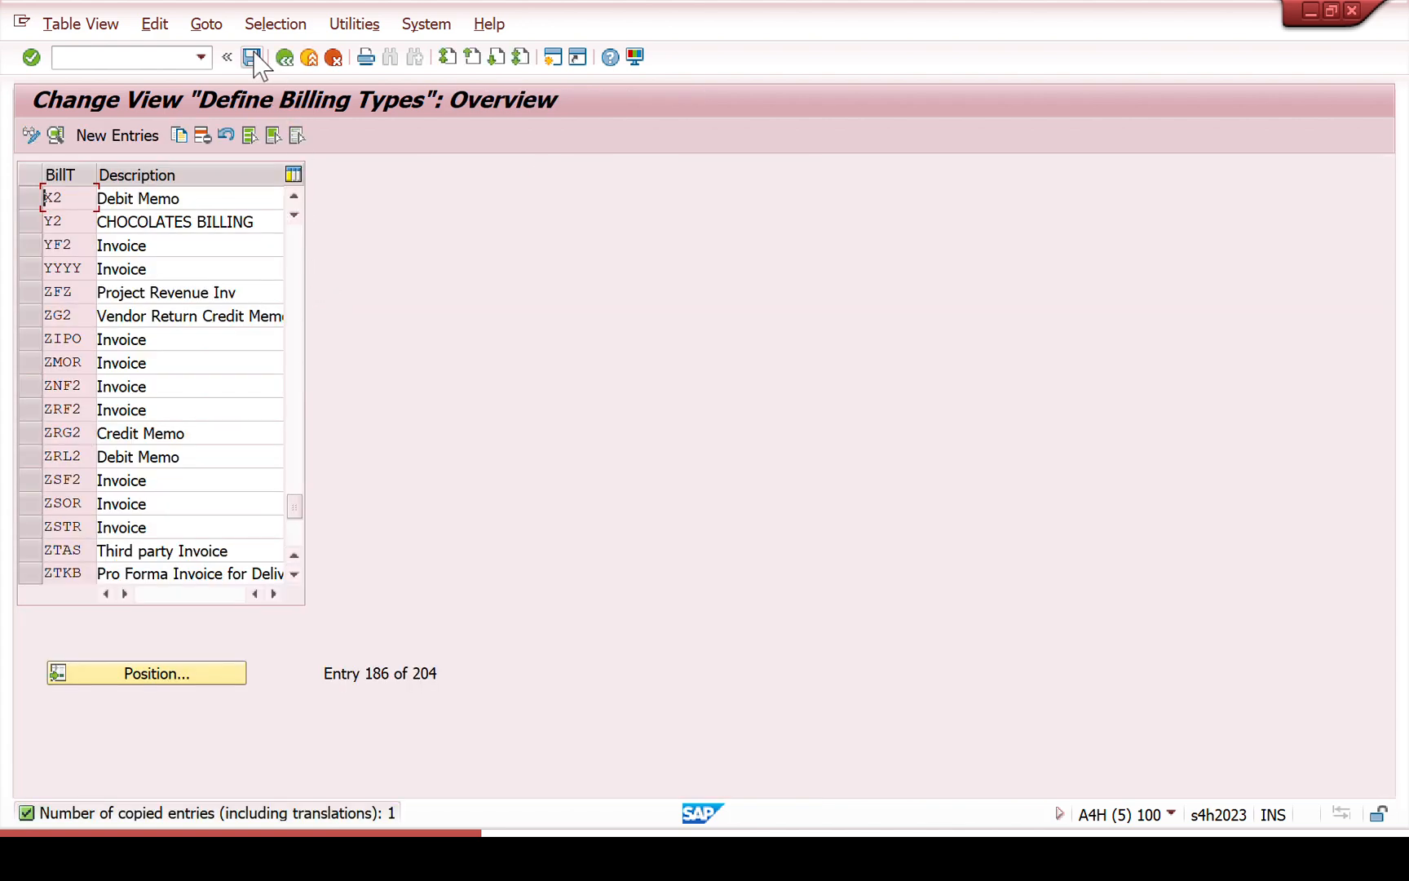
{"action": "left_click", "coordinate": [253, 56]}
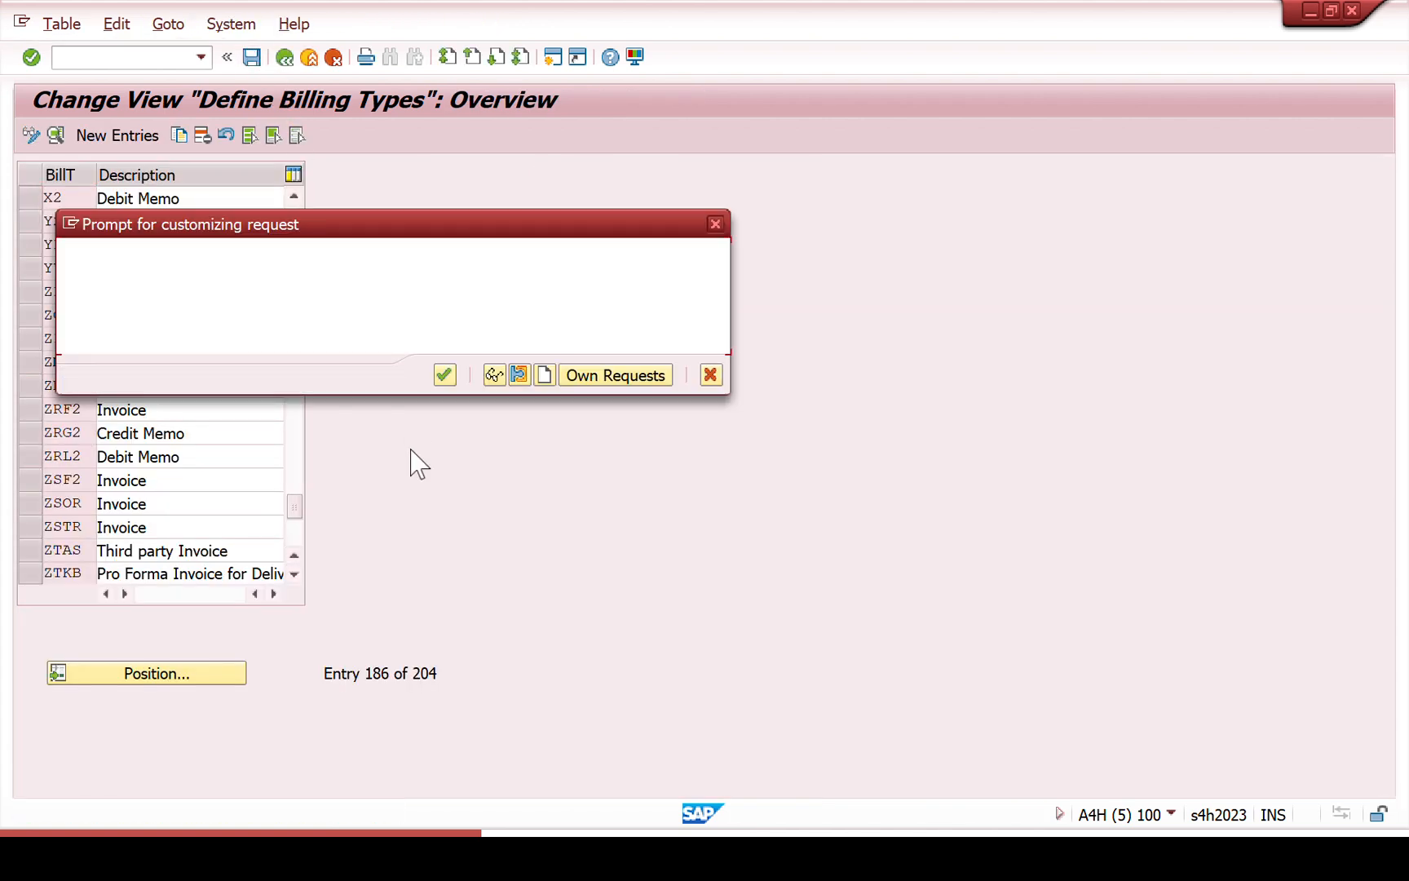
{"action": "left_click", "coordinate": [443, 377]}
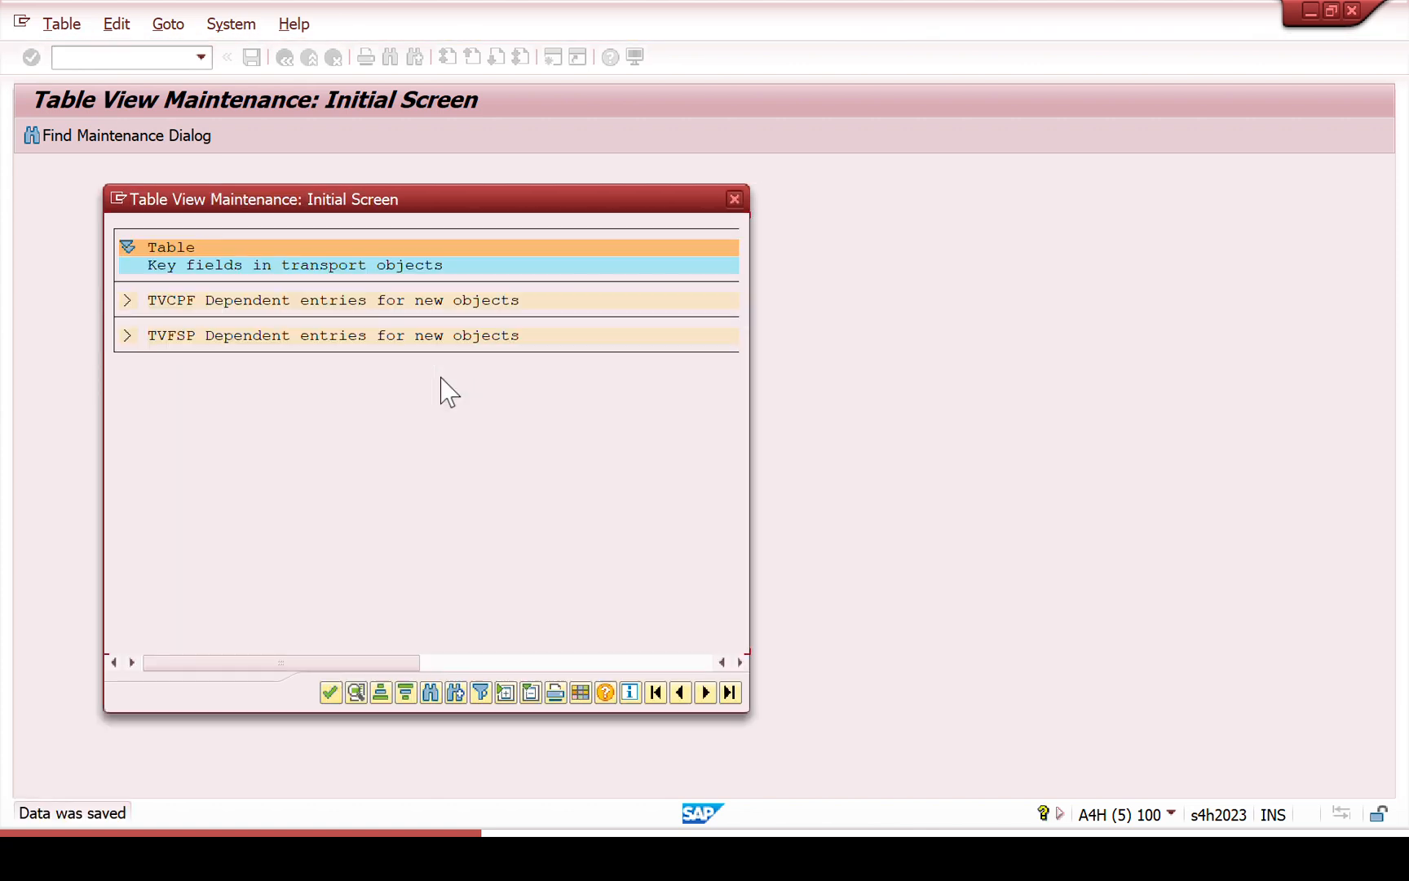
{"action": "left_click", "coordinate": [331, 693]}
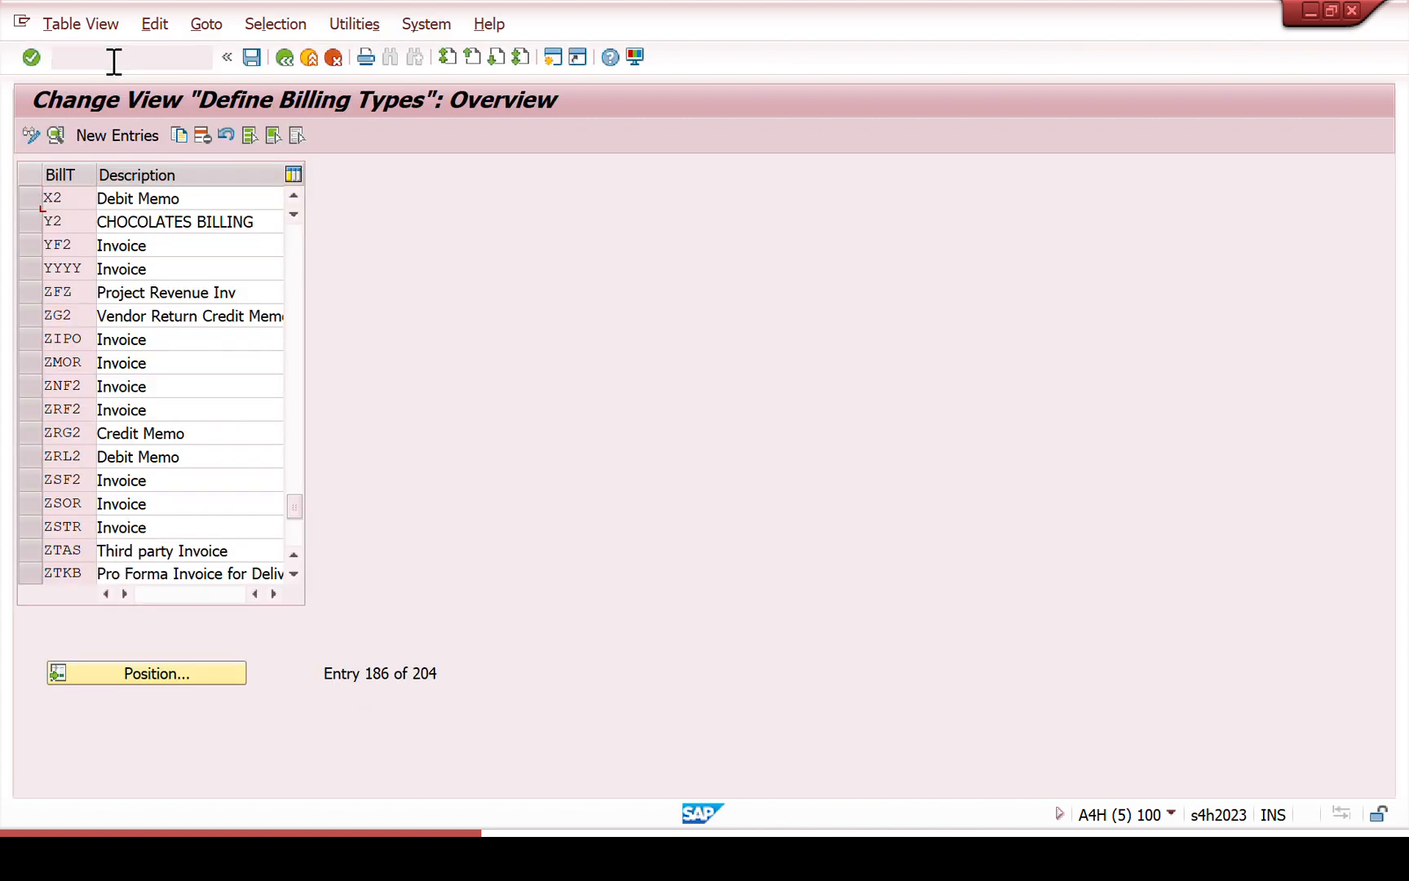
- Open copying control from billing documents to sales documents and locate the entries for debit memo request type DR
{"action": "left_click", "coordinate": [114, 61]}
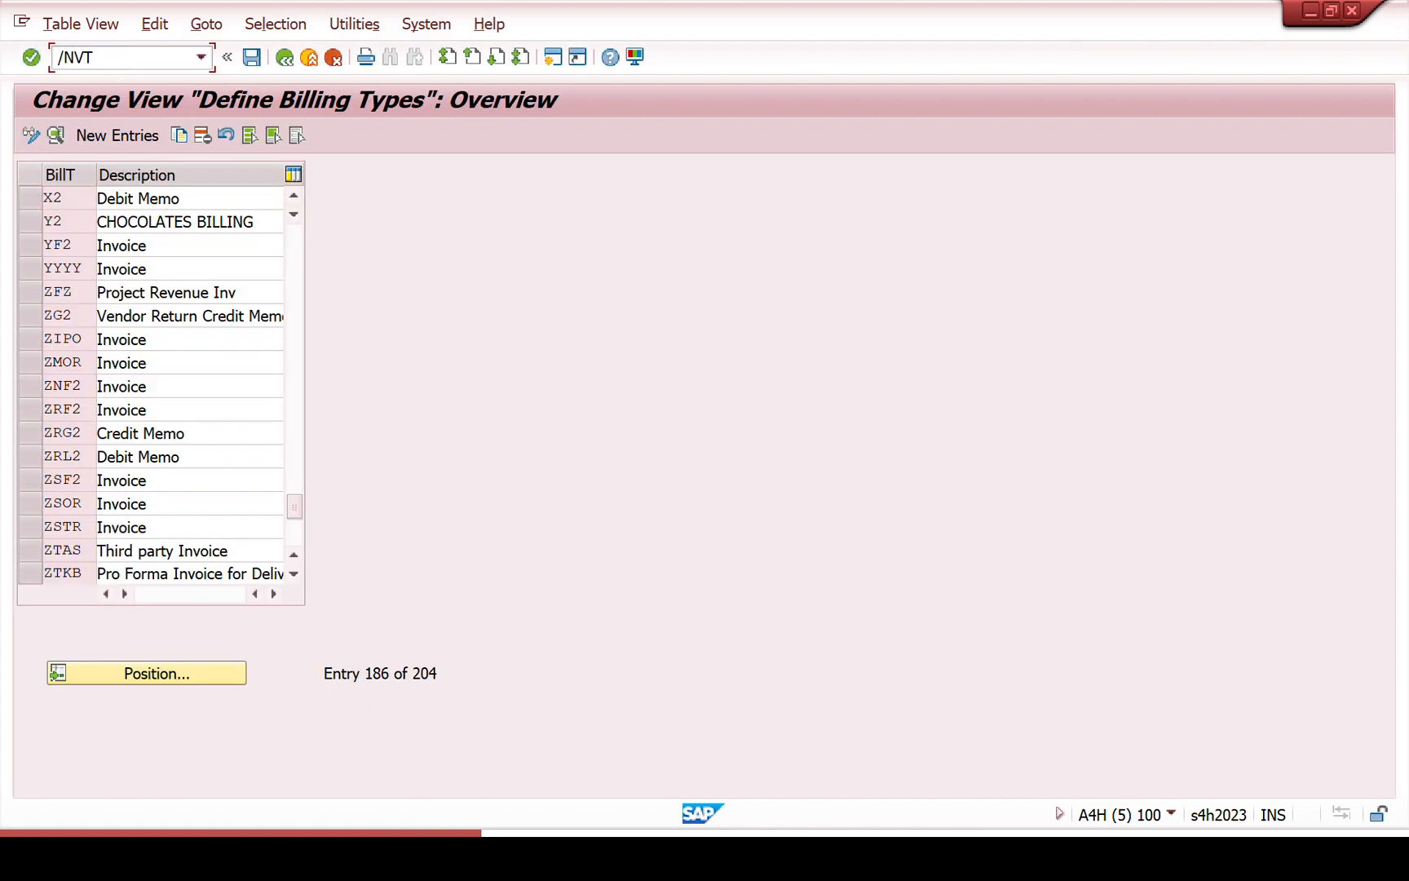
{"action": "key", "text": "Return"}
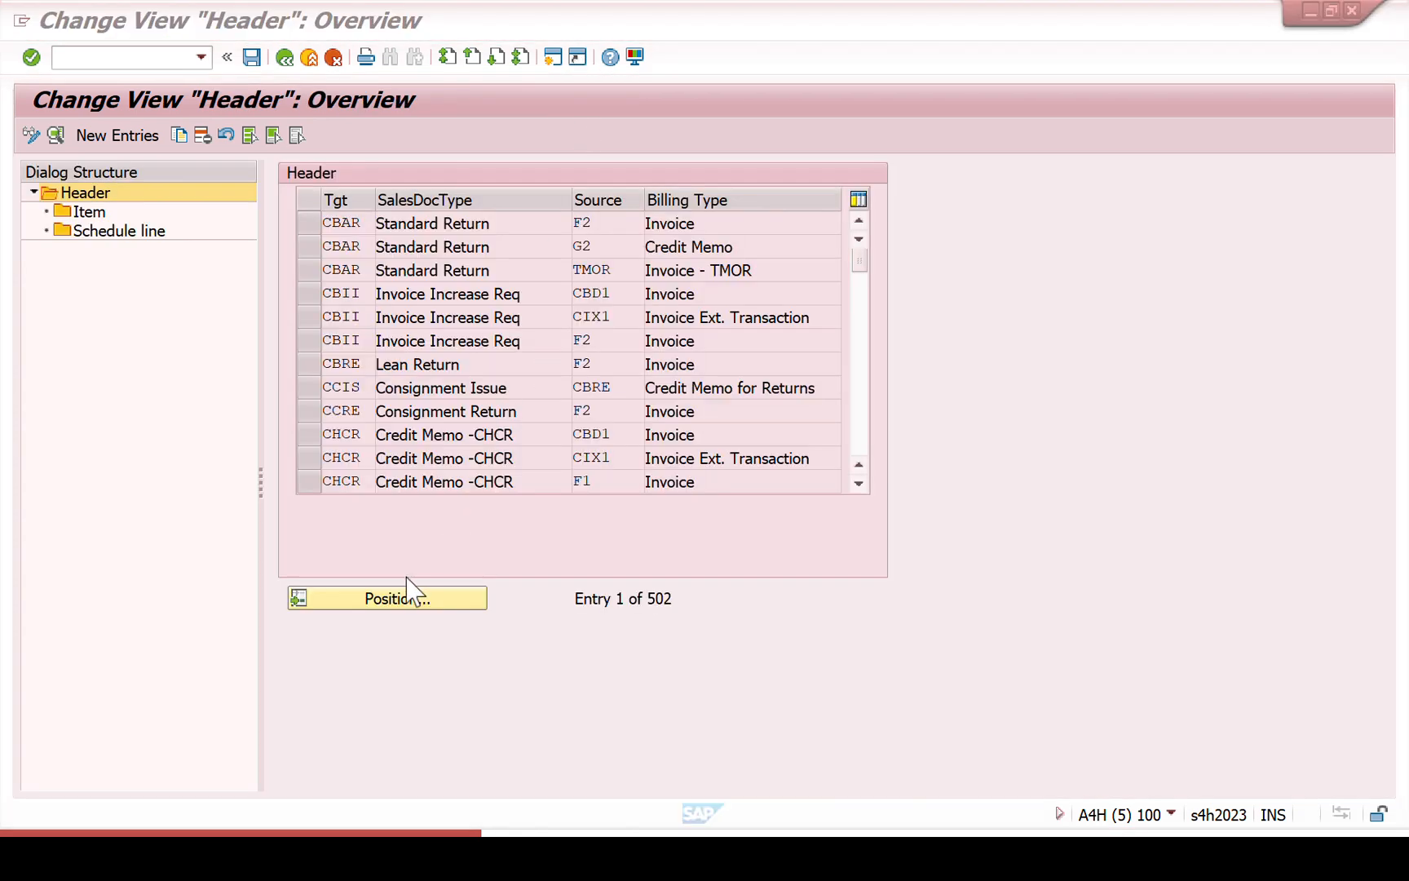
{"action": "left_click", "coordinate": [407, 599]}
{"action": "type", "text": "S"}
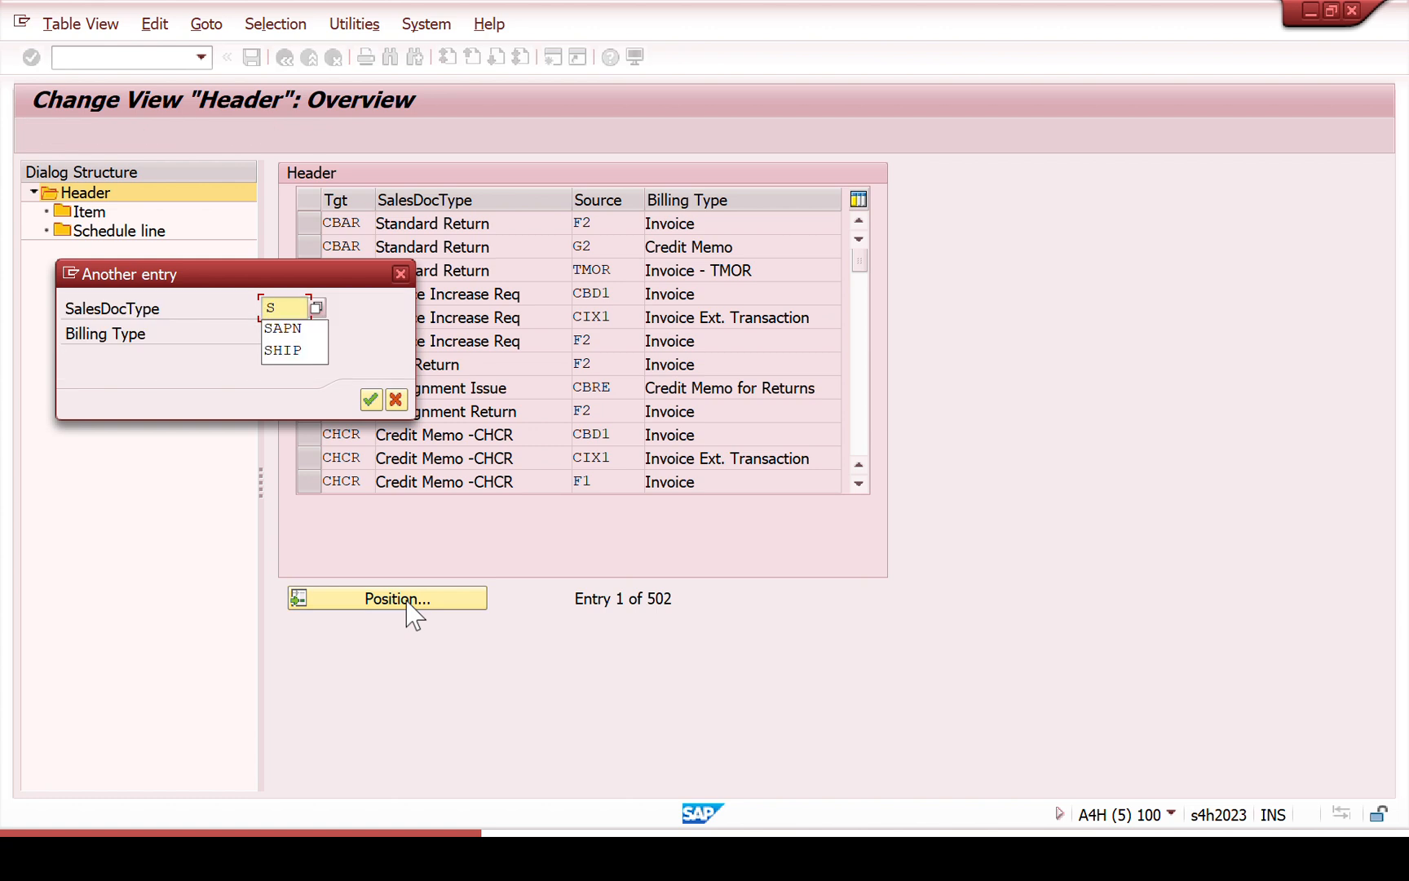
{"action": "key", "text": "BackSpace"}
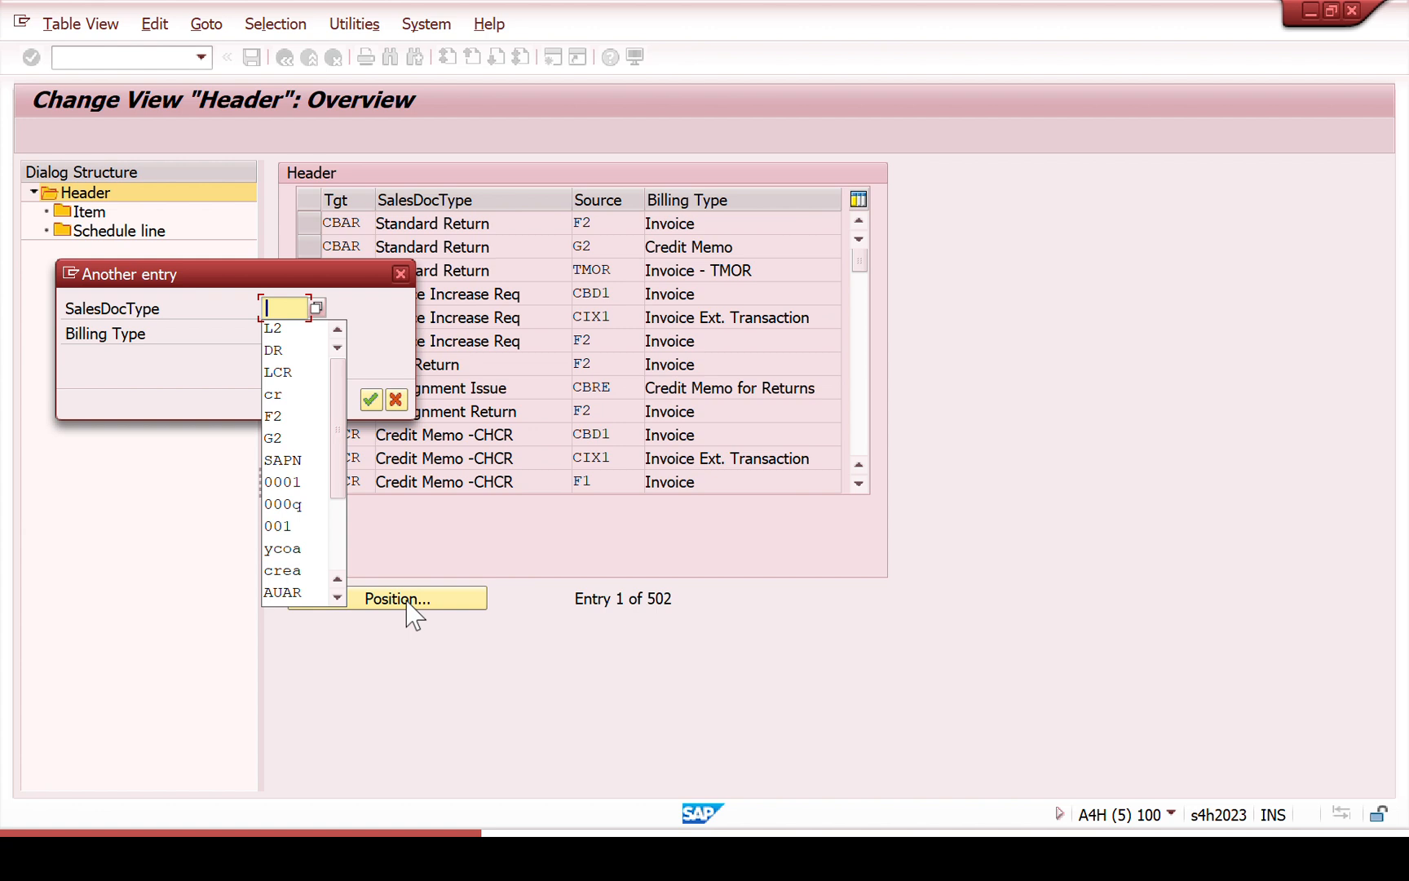
{"action": "type", "text": "LDR"}
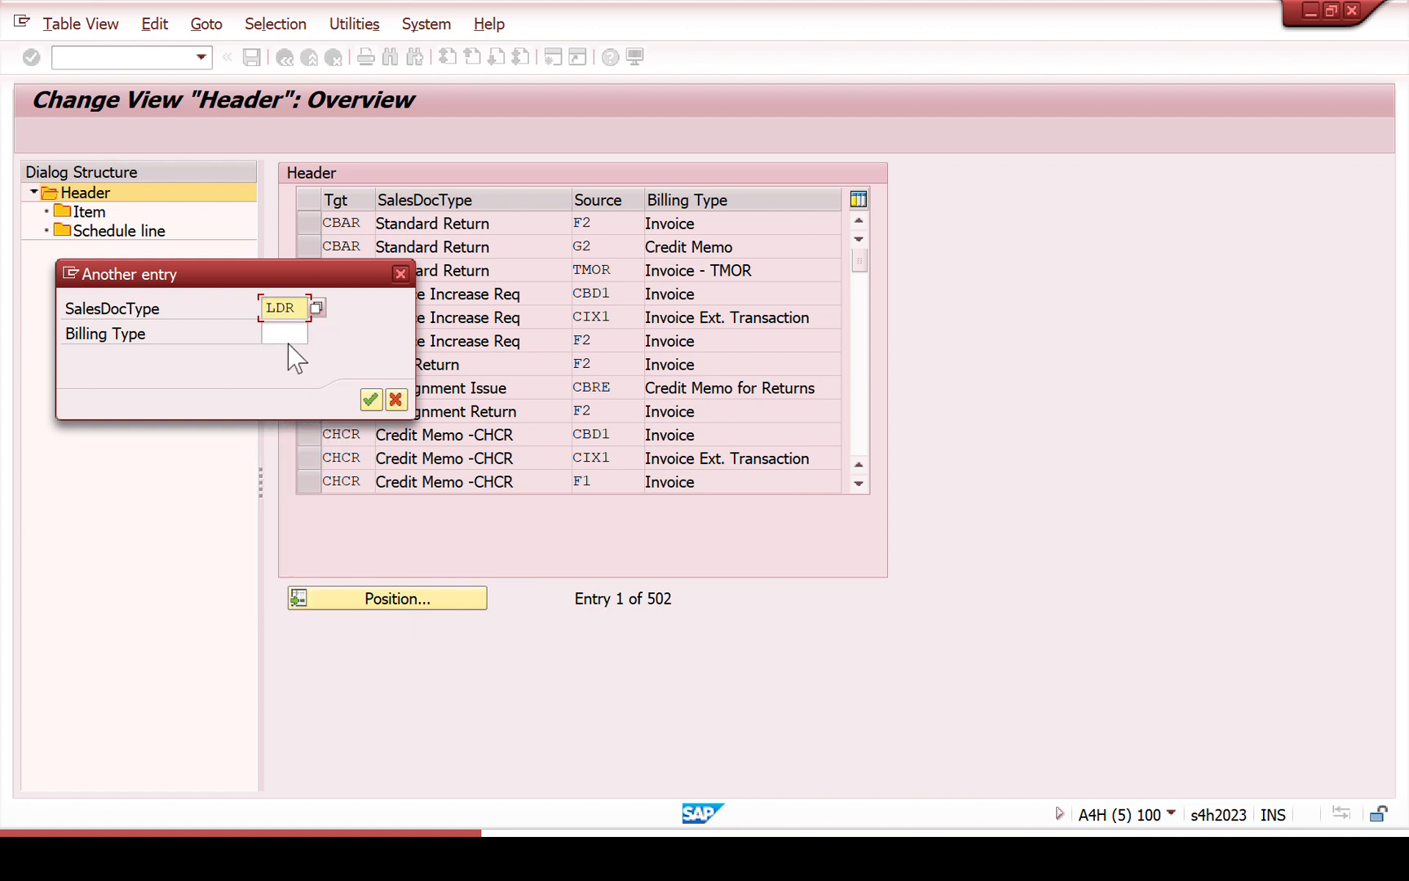
{"action": "key", "text": "BackSpace"}
{"action": "type", "text": "L"}
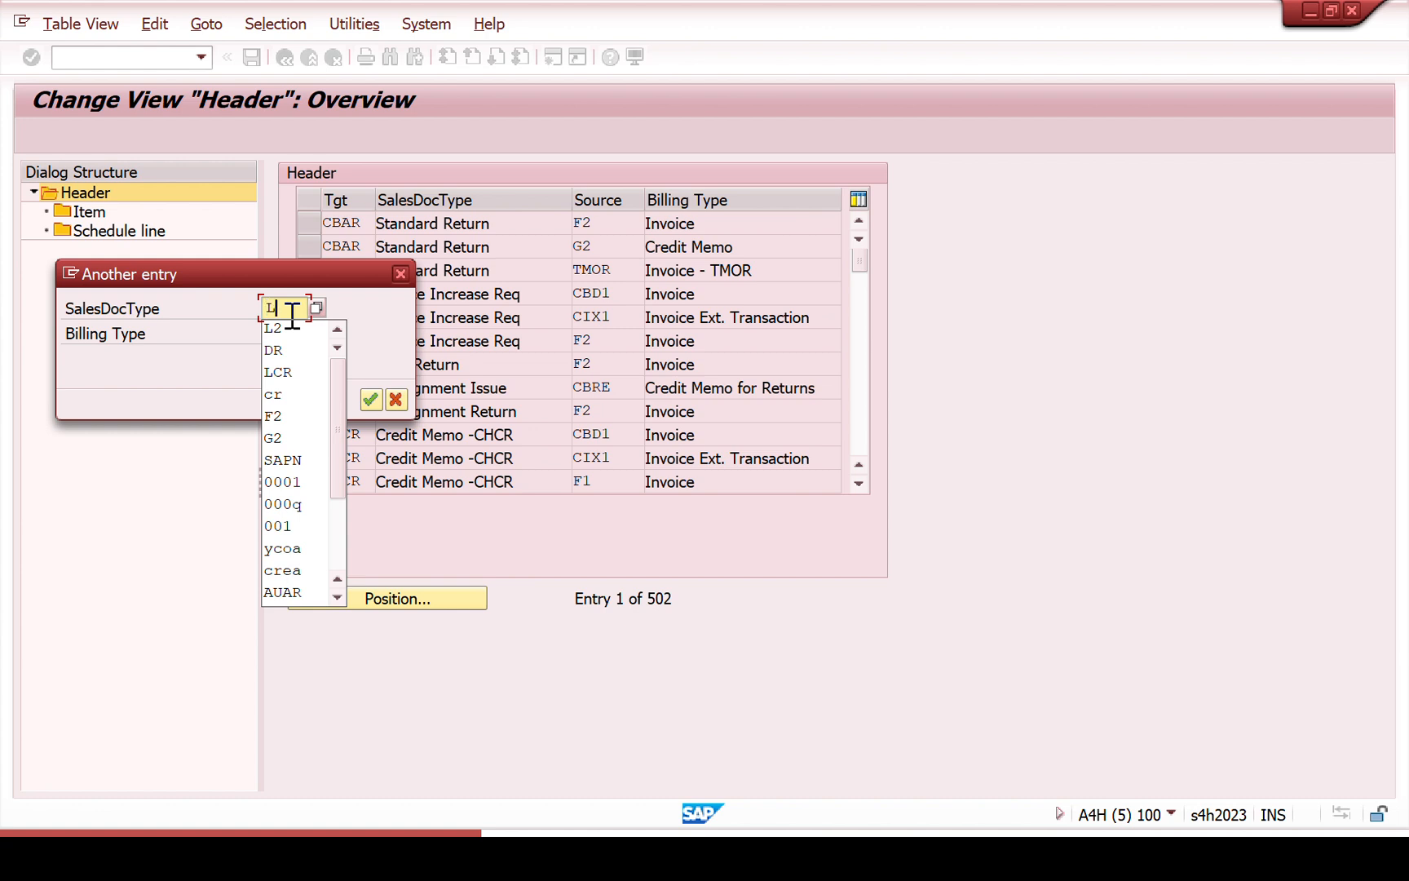
{"action": "type", "text": "2"}
{"action": "left_click", "coordinate": [298, 334]}
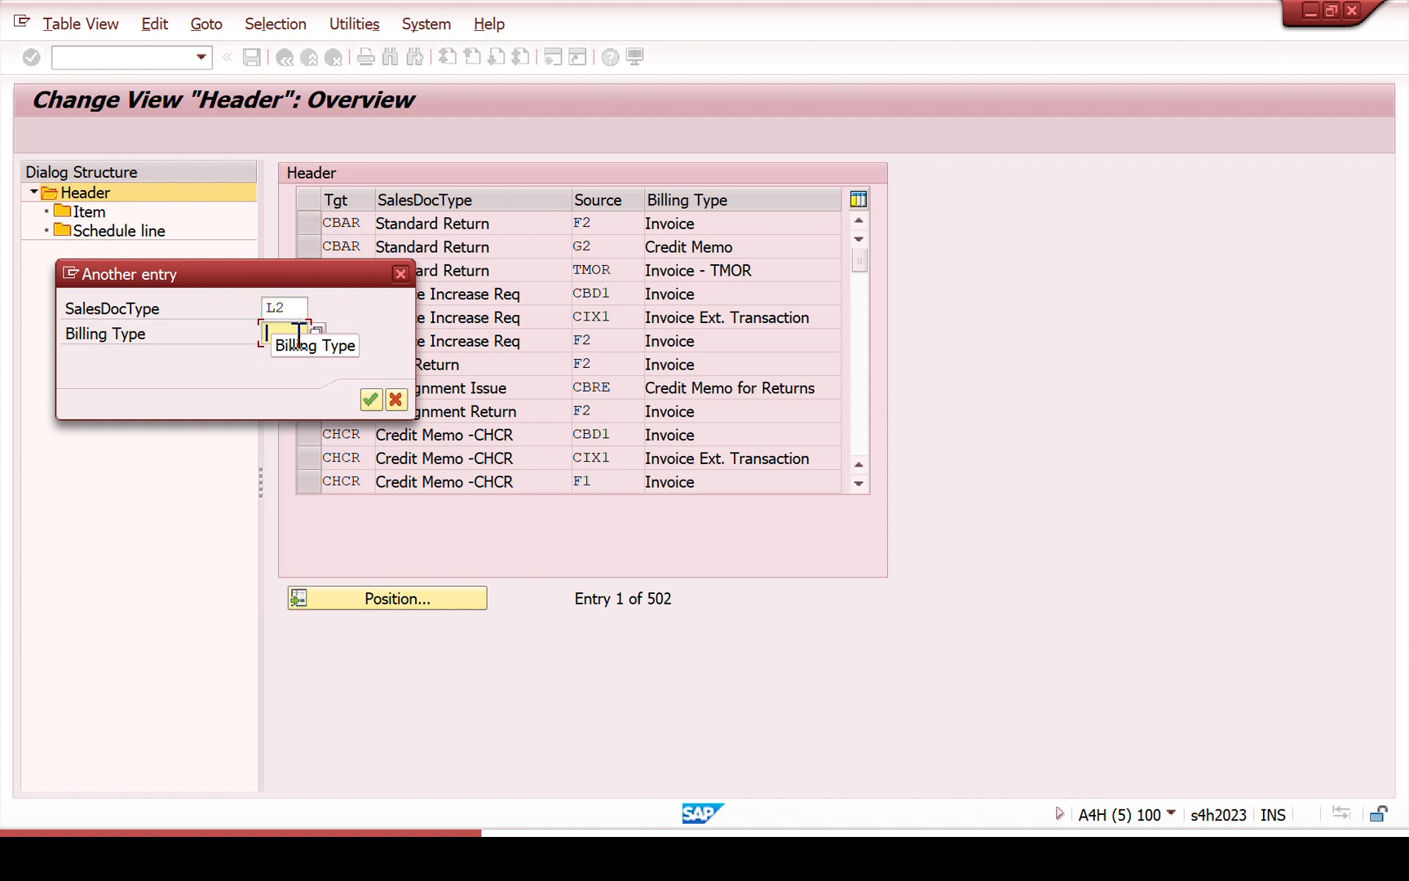
{"action": "type", "text": "C"}
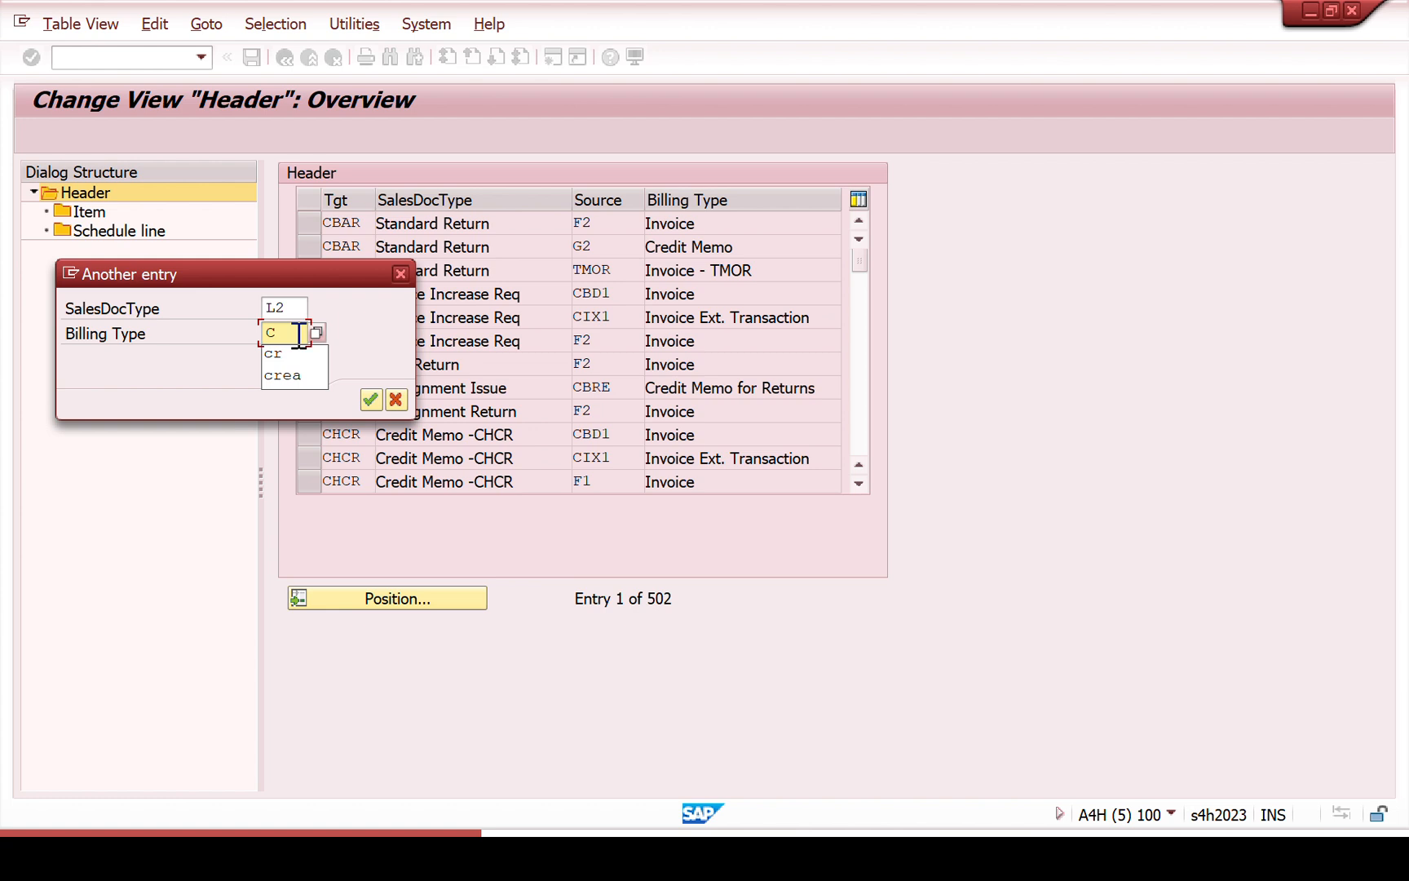
{"action": "key", "text": "Return"}
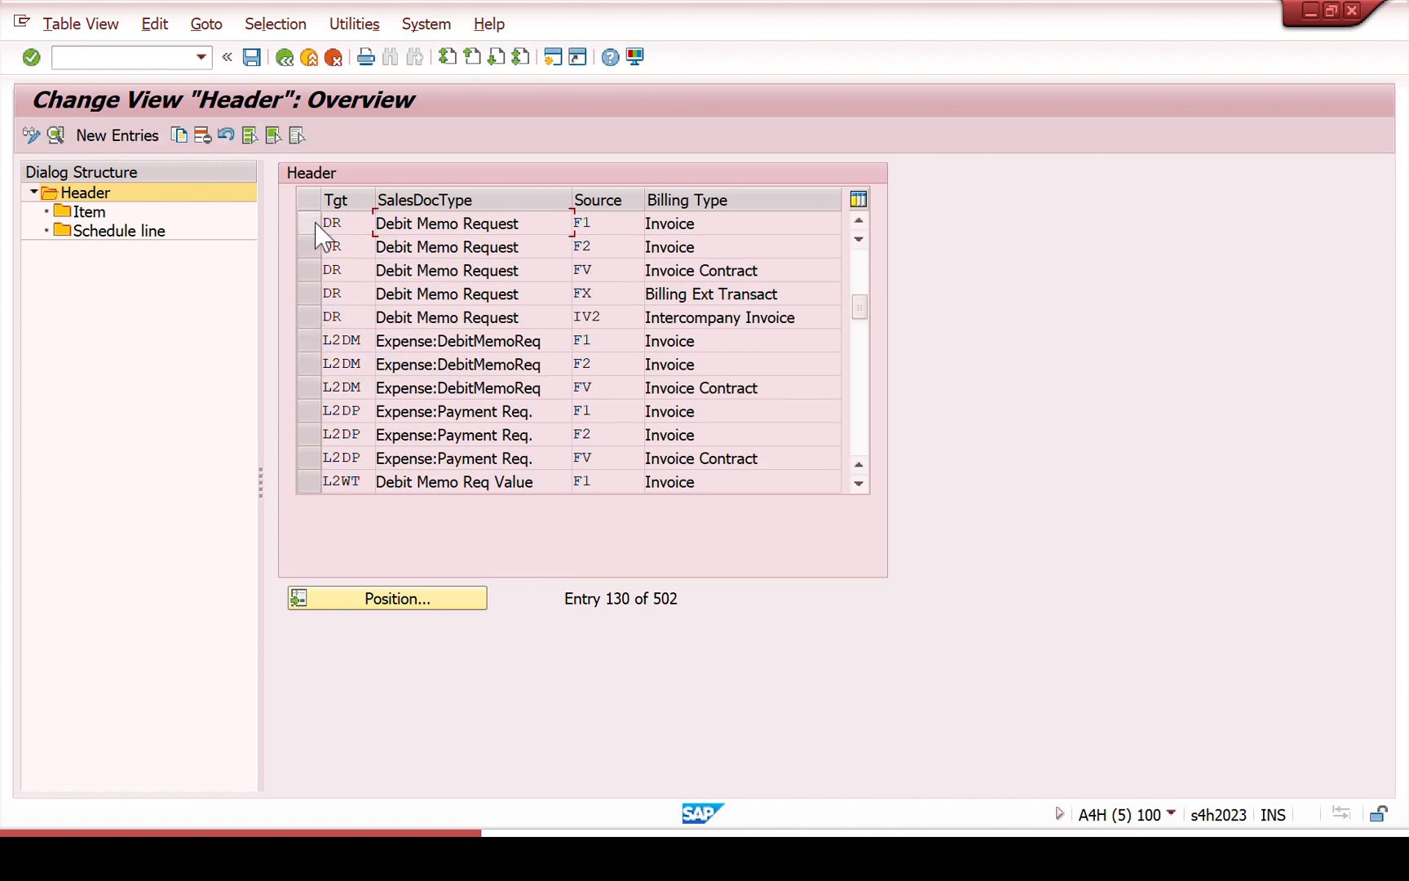
- Copy the F2-to-DR header entry as source SIN to target LDR with all dependent entries, and save it in the customizing request
{"action": "left_click", "coordinate": [312, 247]}
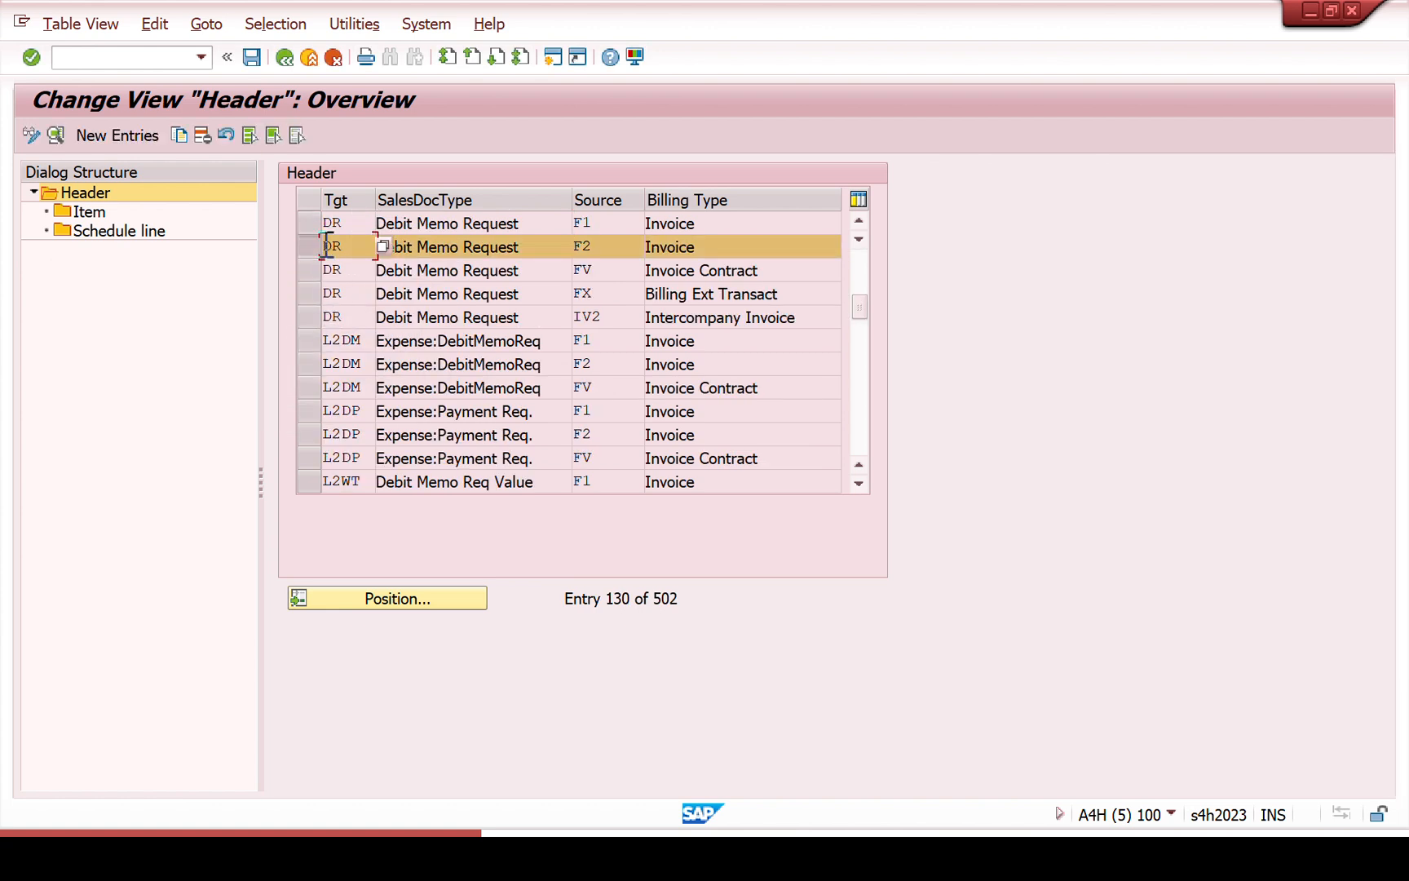
{"action": "left_click", "coordinate": [181, 136]}
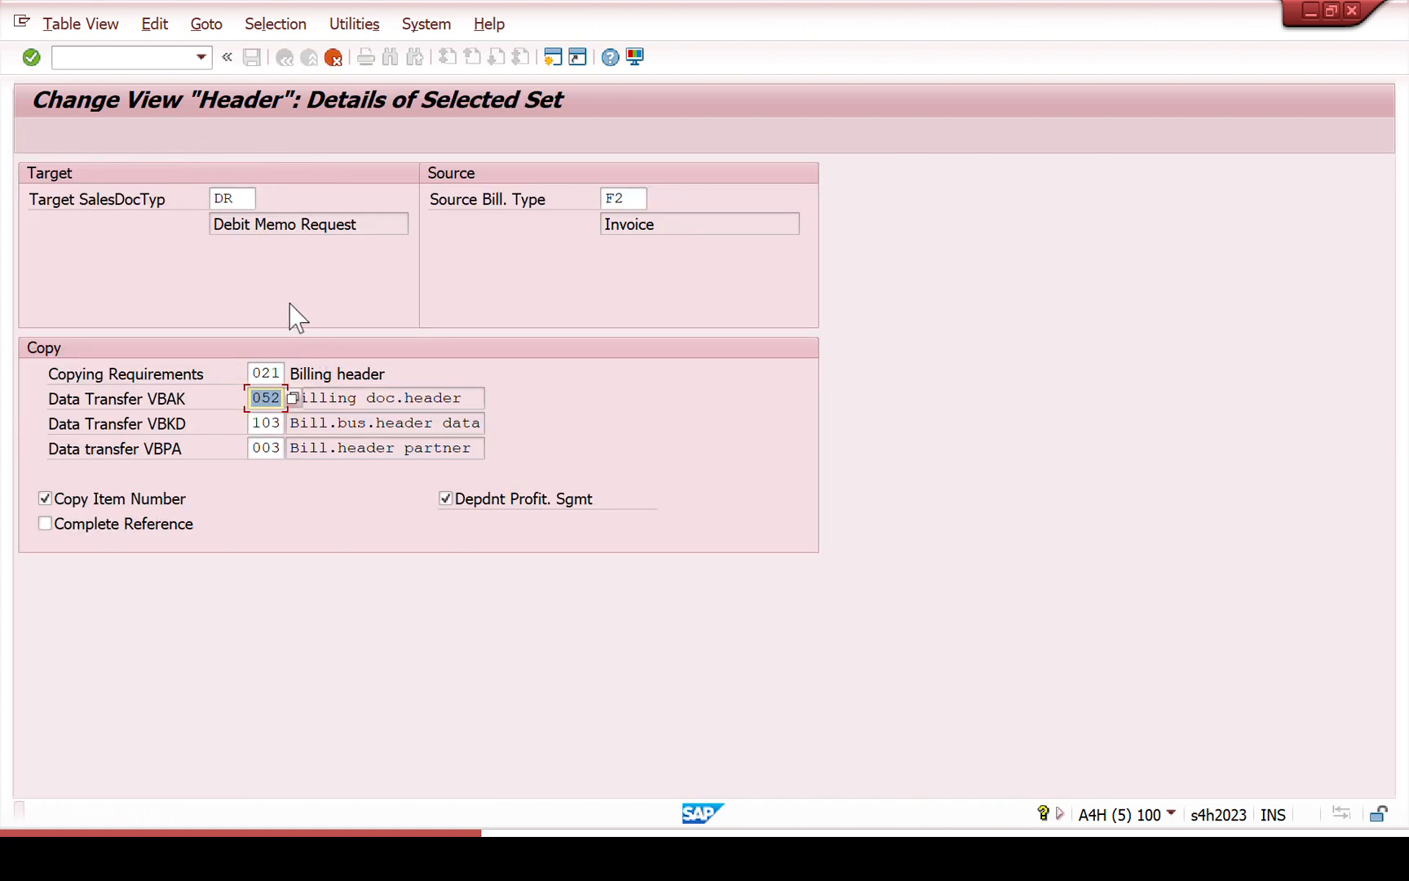
{"action": "type", "text": "LDR"}
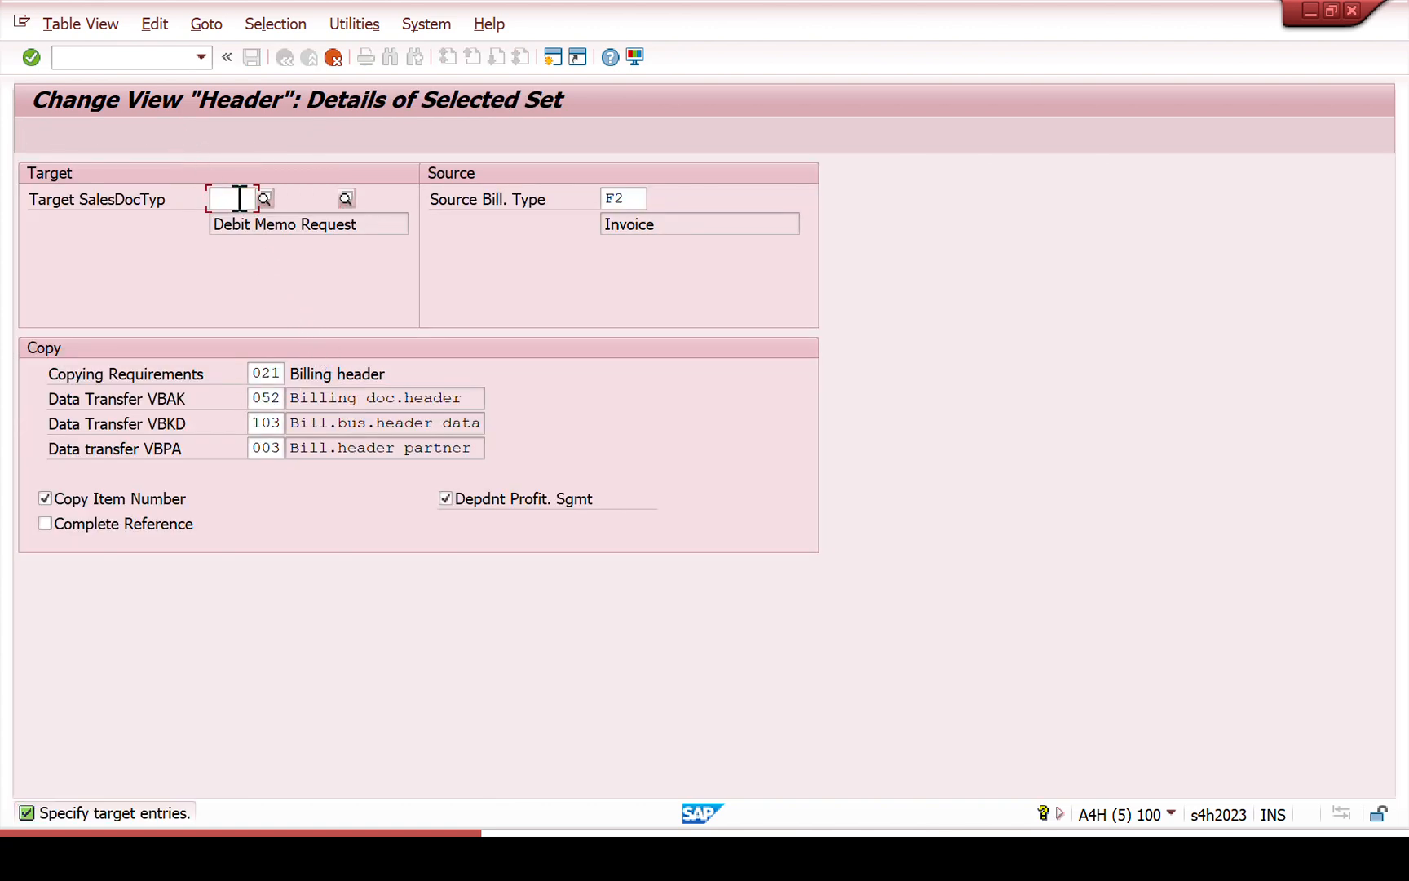
{"action": "left_click", "coordinate": [628, 204]}
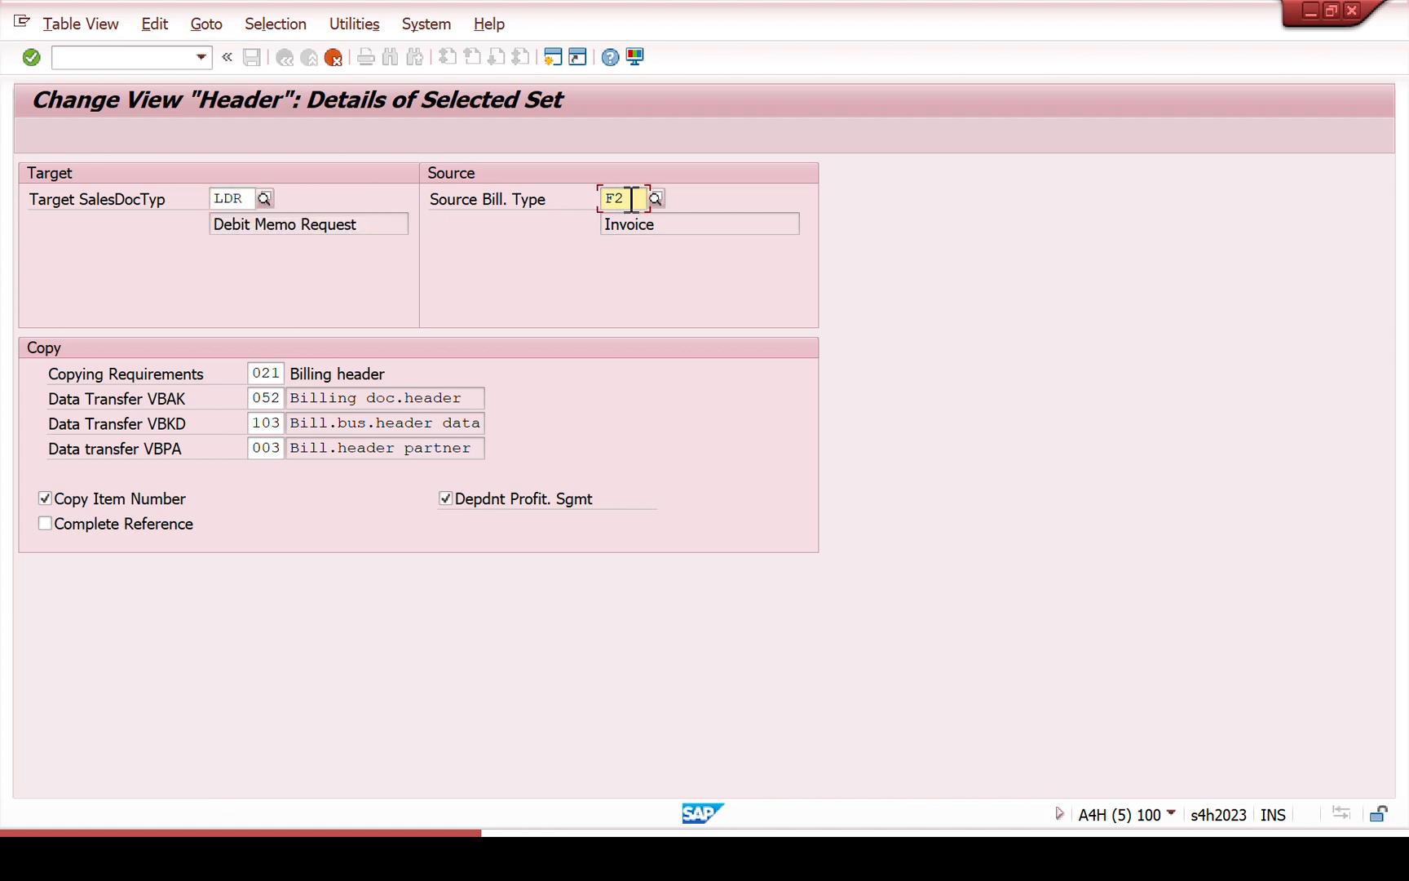
{"action": "key", "text": "BackSpace"}
{"action": "key", "text": "BackSpace"}
{"action": "type", "text": "SIN"}
{"action": "key", "text": "Return"}
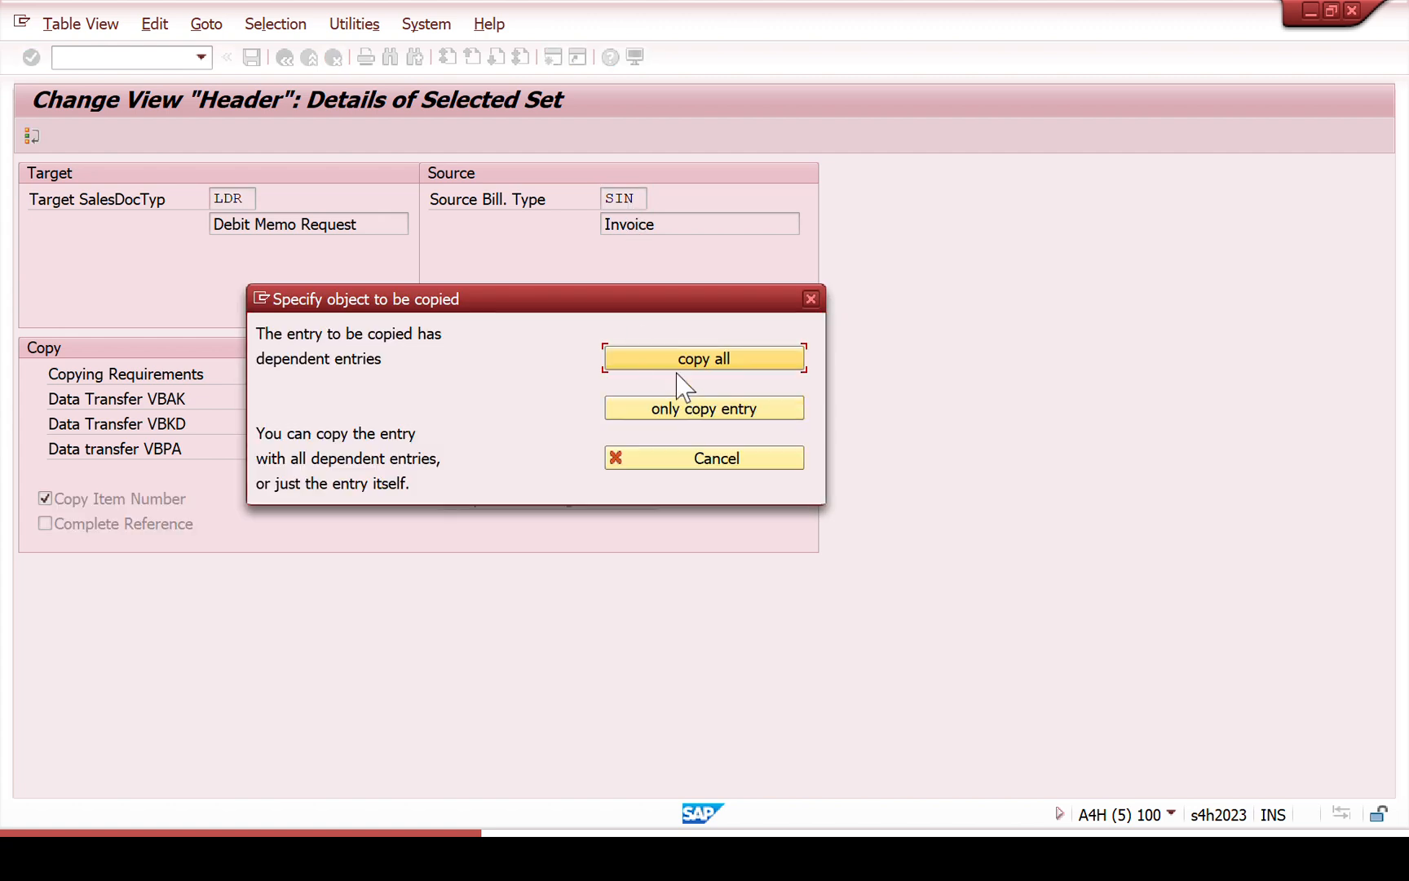
{"action": "left_click", "coordinate": [681, 369]}
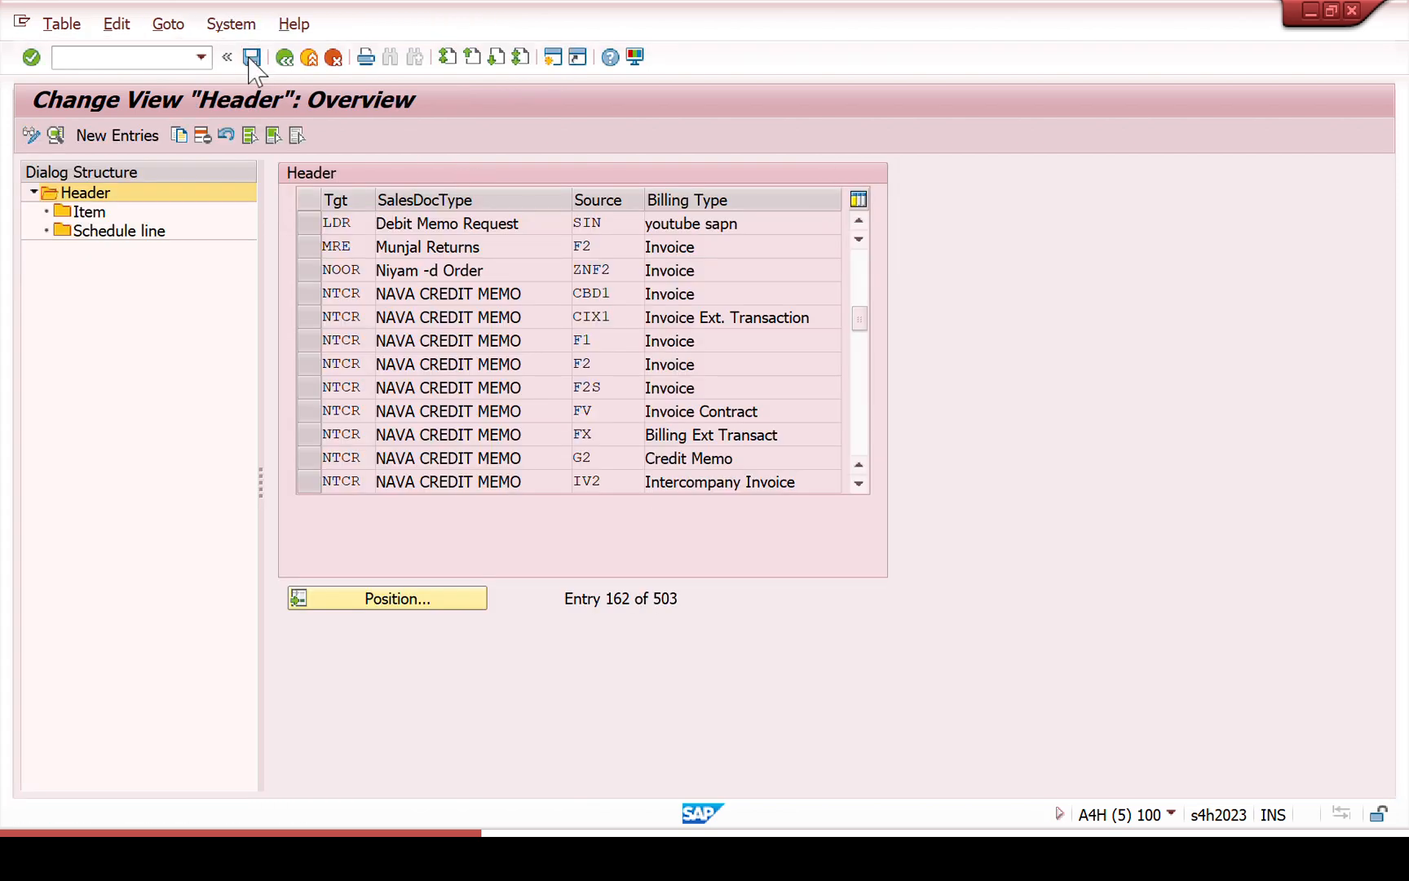
{"action": "left_click", "coordinate": [252, 57]}
{"action": "left_click", "coordinate": [445, 375]}
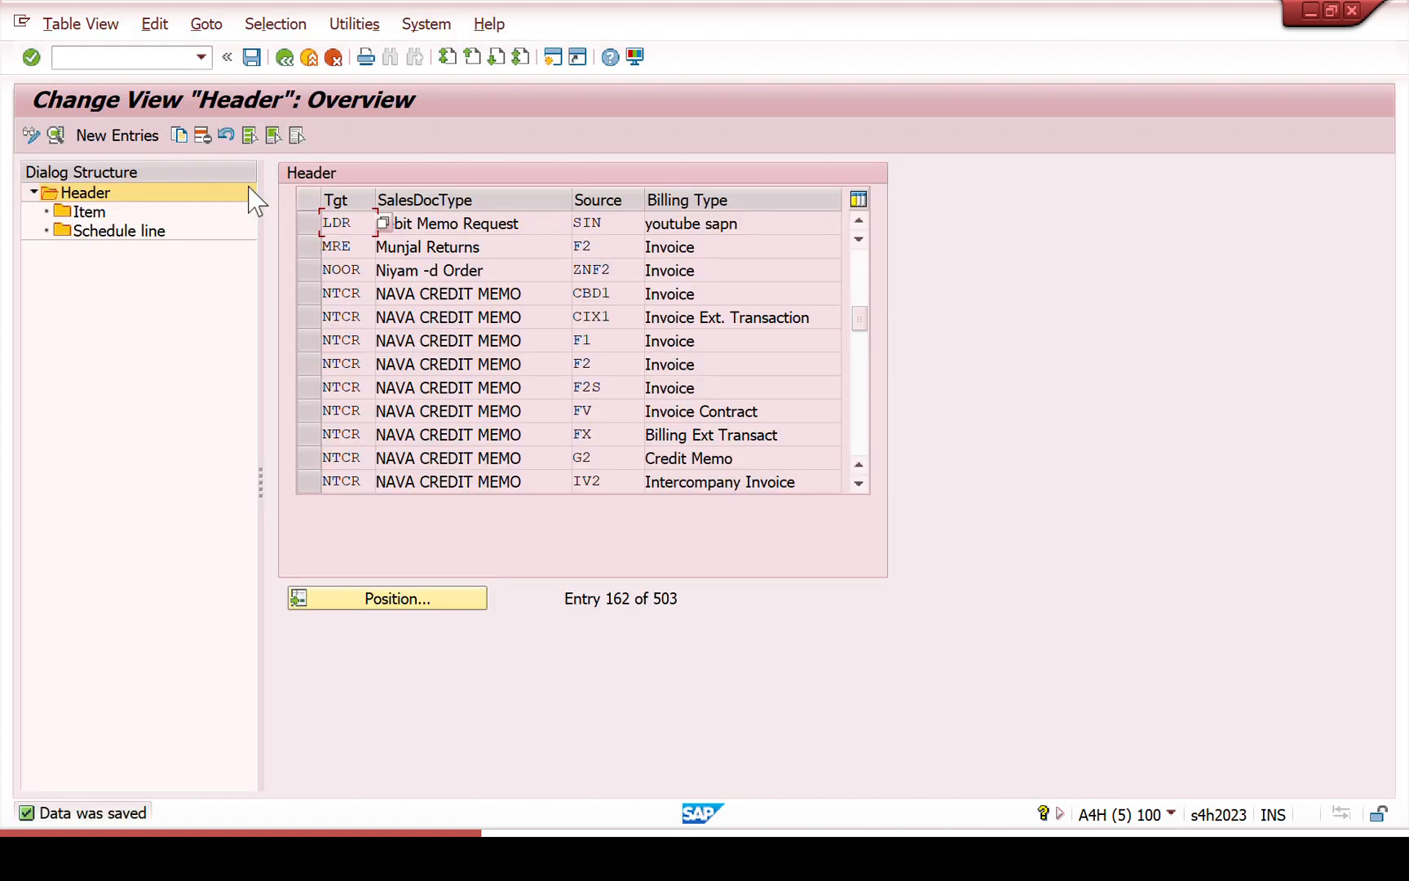
- Leave copying control and open sales document creation with transaction VA01
{"action": "left_click", "coordinate": [171, 60]}
{"action": "type", "text": "/NAV01"}
{"action": "key", "text": "Return"}
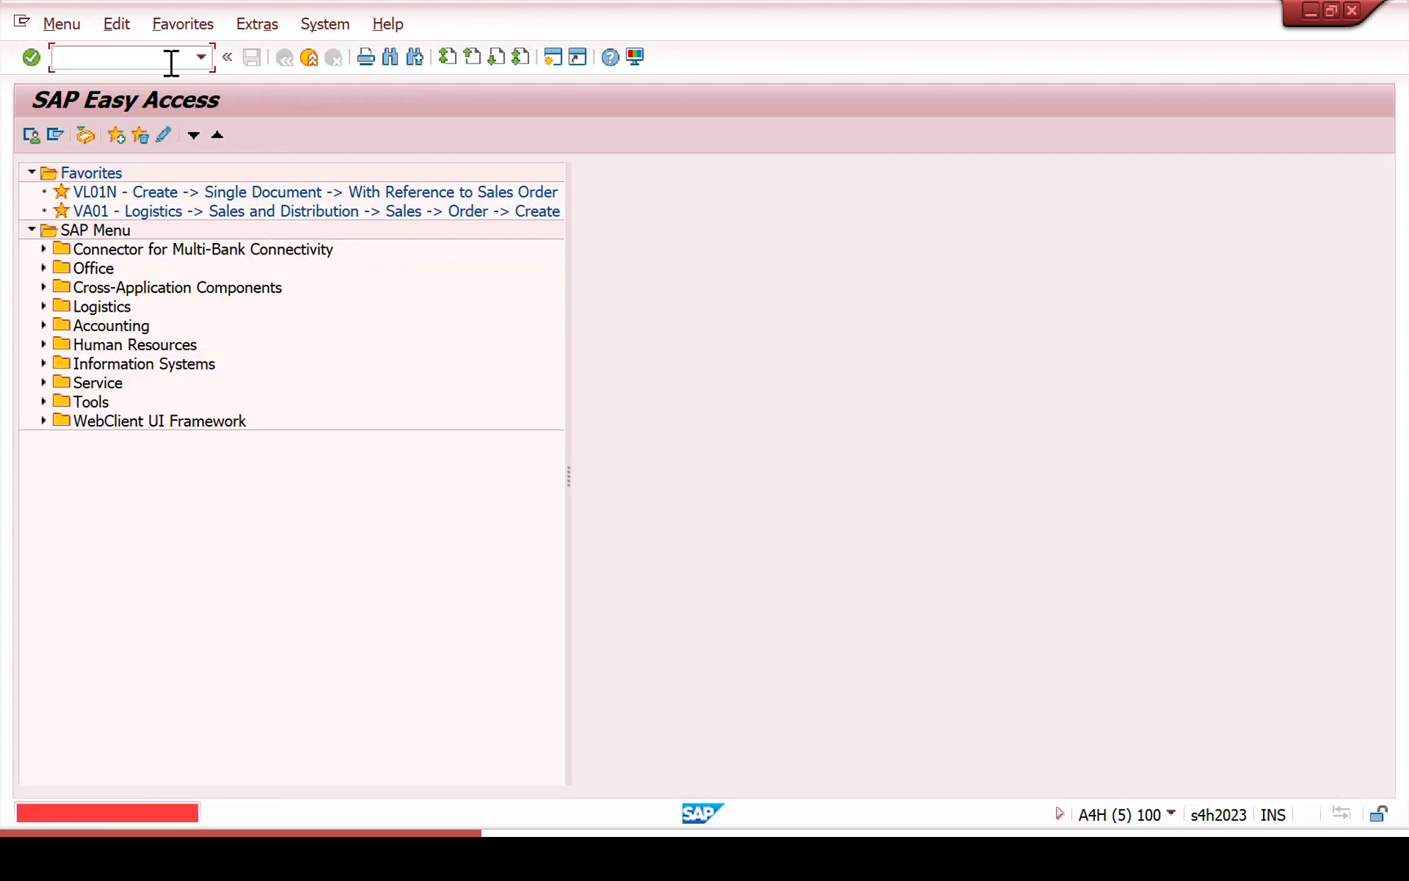
{"action": "type", "text": "VA01"}
{"action": "key", "text": "Return"}
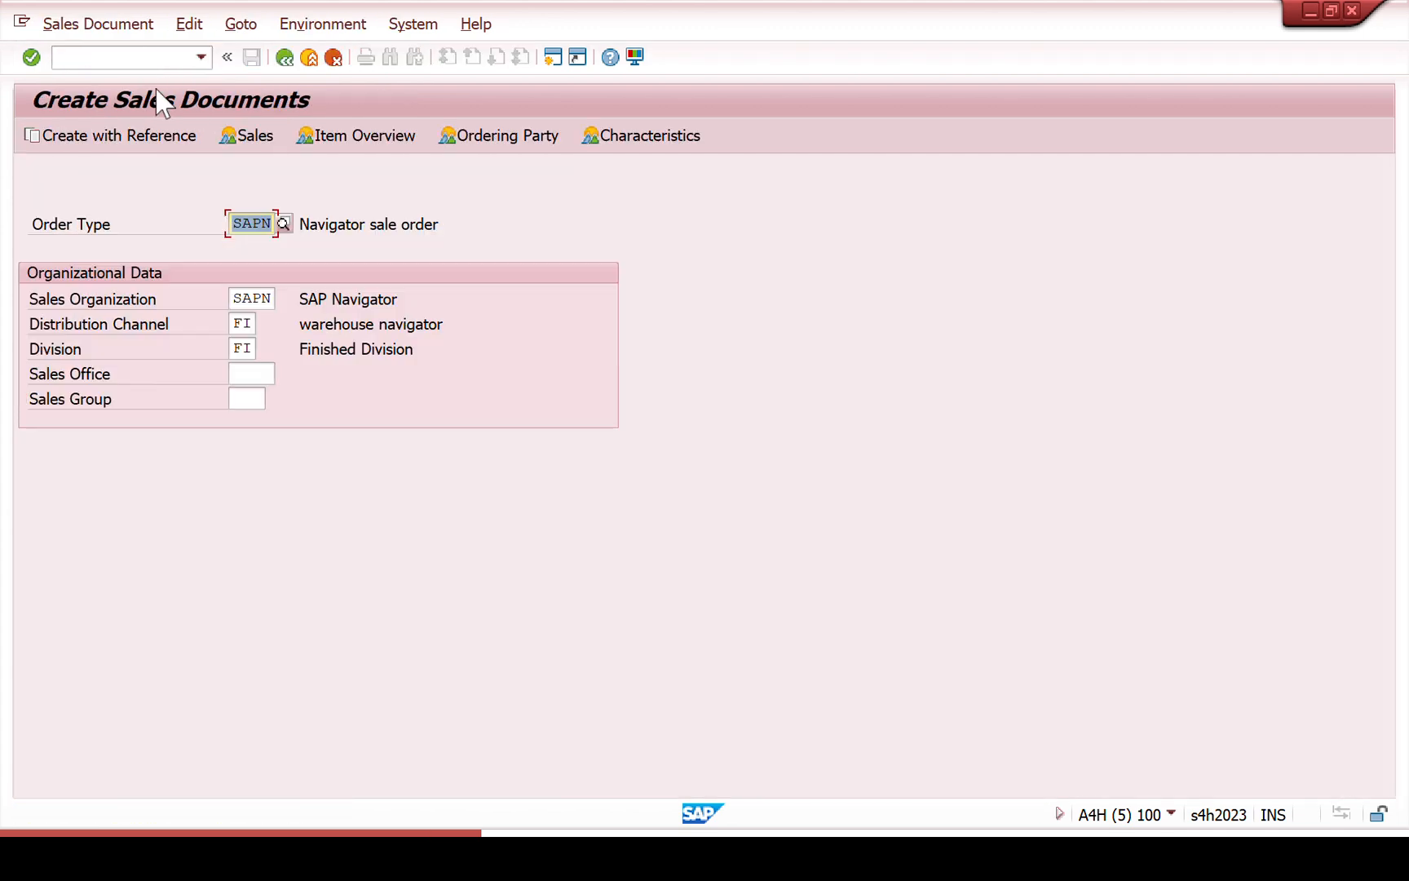
- Create an LDR debit memo request by copying the reference billing document
{"action": "key", "text": "BackSpace"}
{"action": "type", "text": "LDR"}
{"action": "key", "text": "Return"}
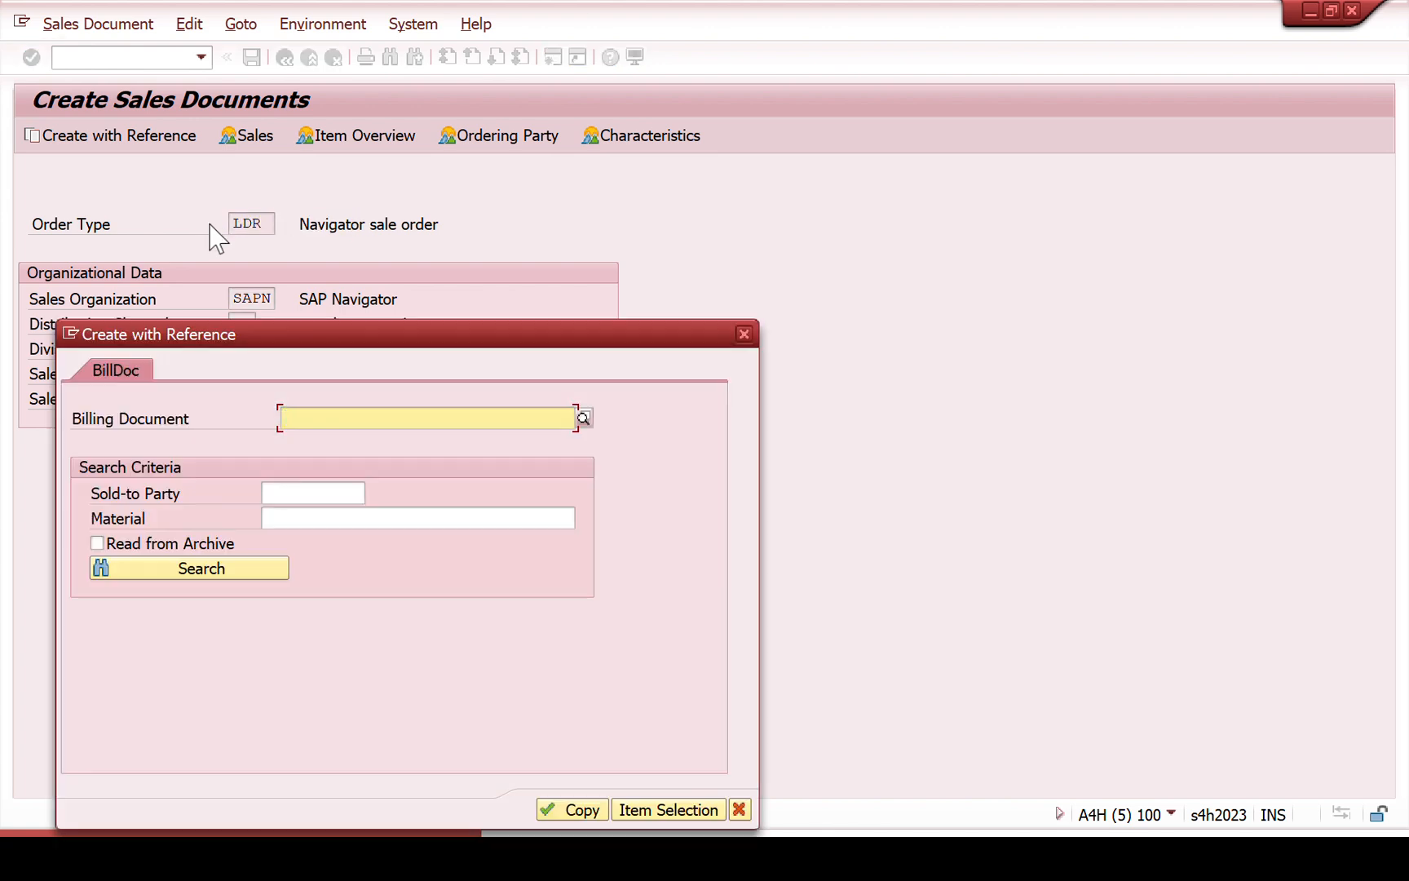
{"action": "type", "text": "90001053"}
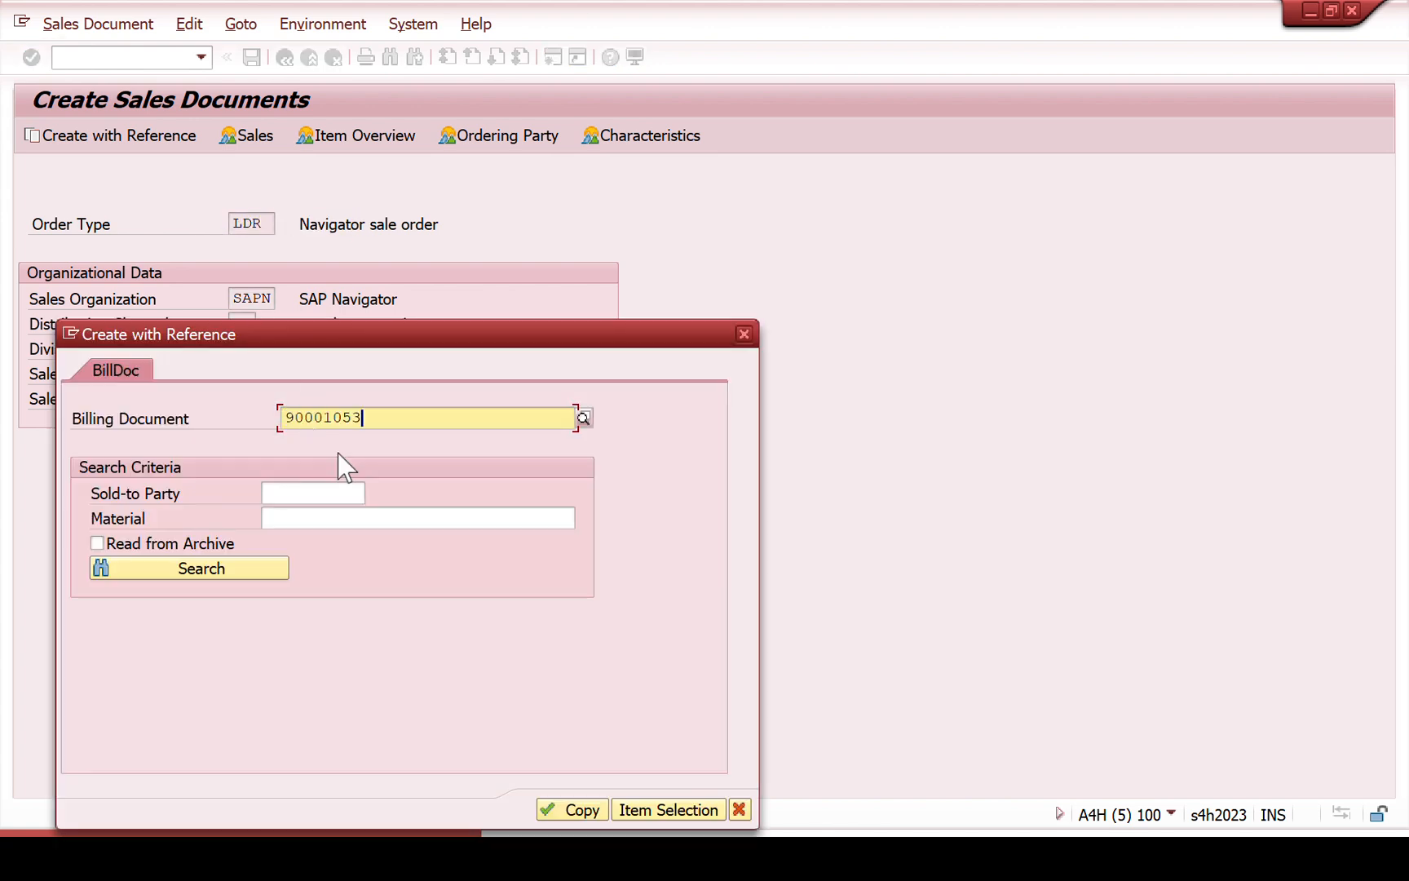
{"action": "left_click", "coordinate": [568, 811]}
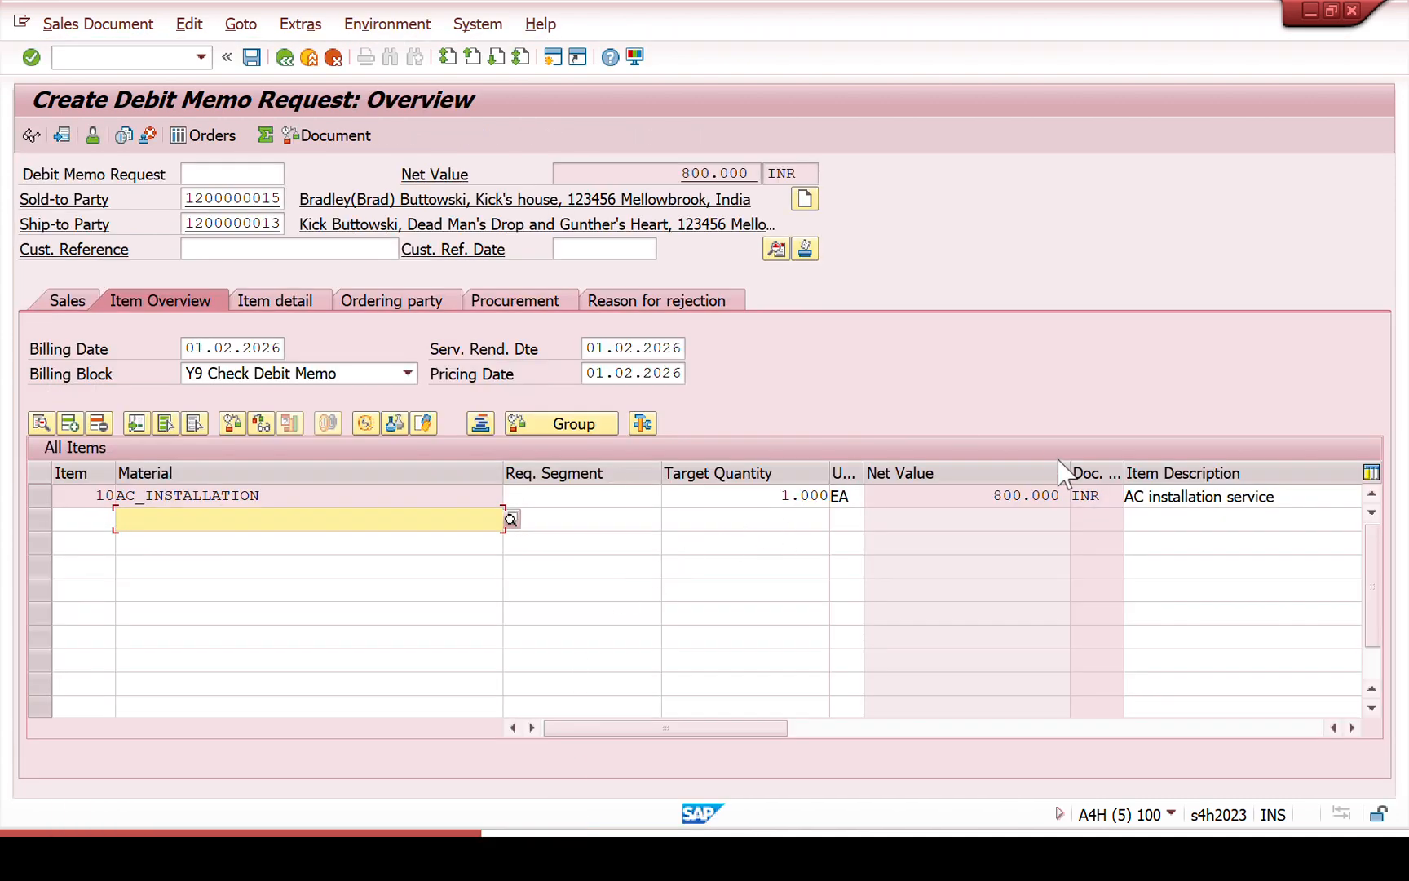
- Set the SPR0 base price of the AC_INSTALLATION item to 200 INR and return to the request overview
{"action": "left_click", "coordinate": [988, 497]}
{"action": "left_click_drag", "start_coordinate": [988, 497], "coordinate": [1041, 485]}
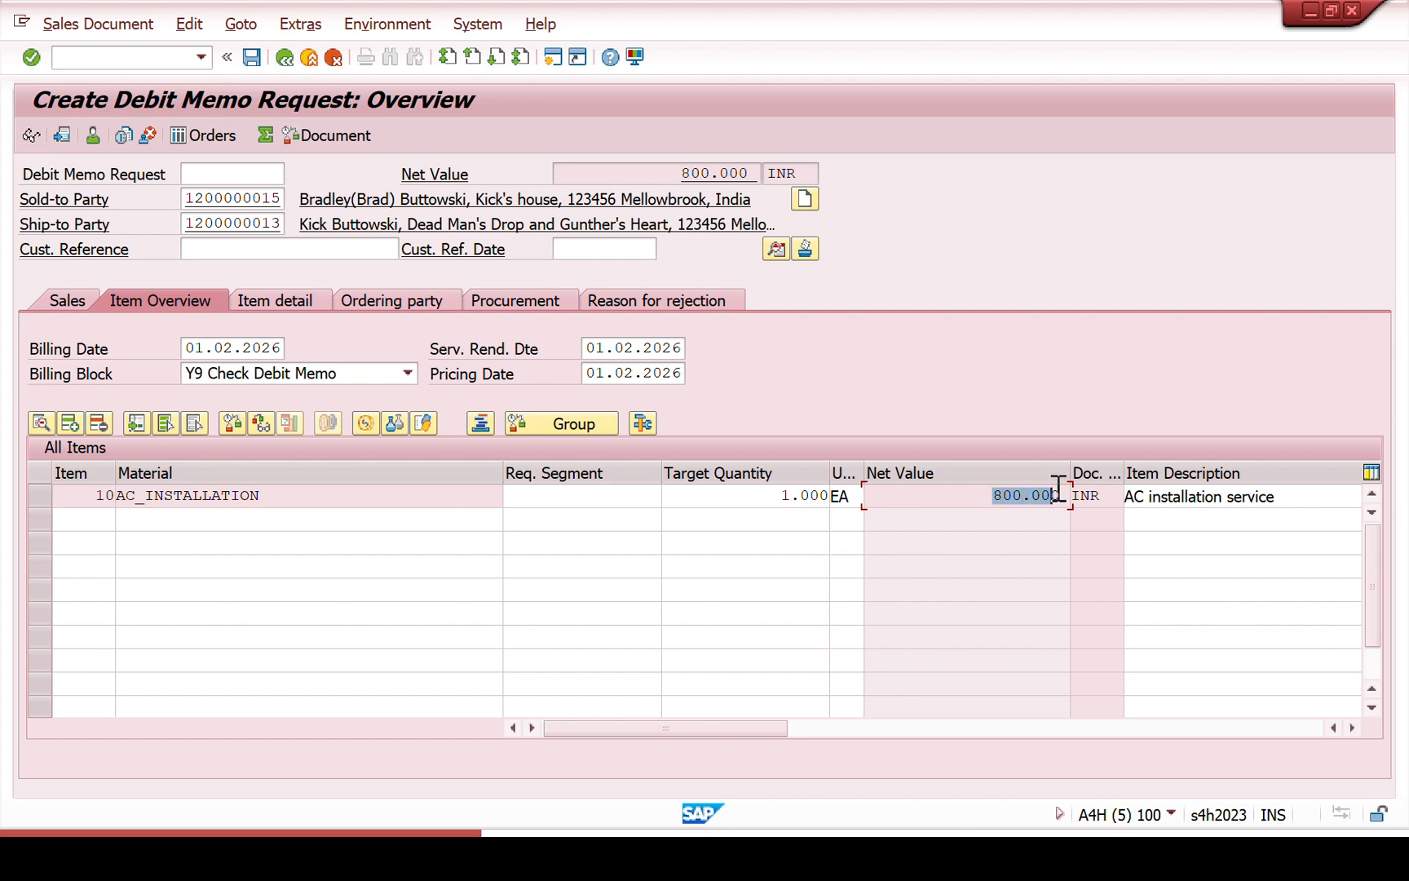
{"action": "double_click", "coordinate": [385, 491]}
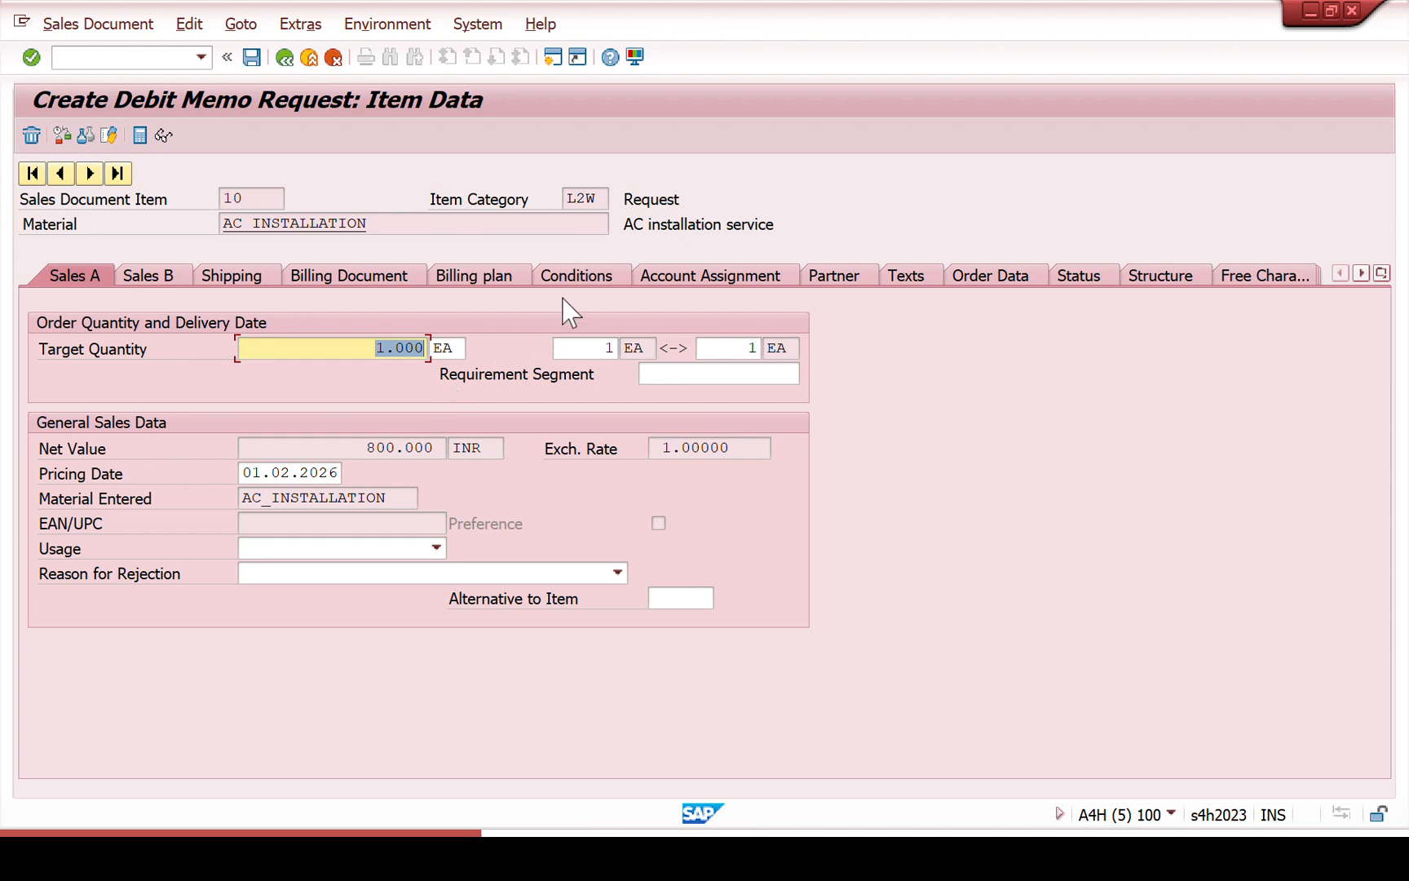
{"action": "left_click", "coordinate": [579, 279]}
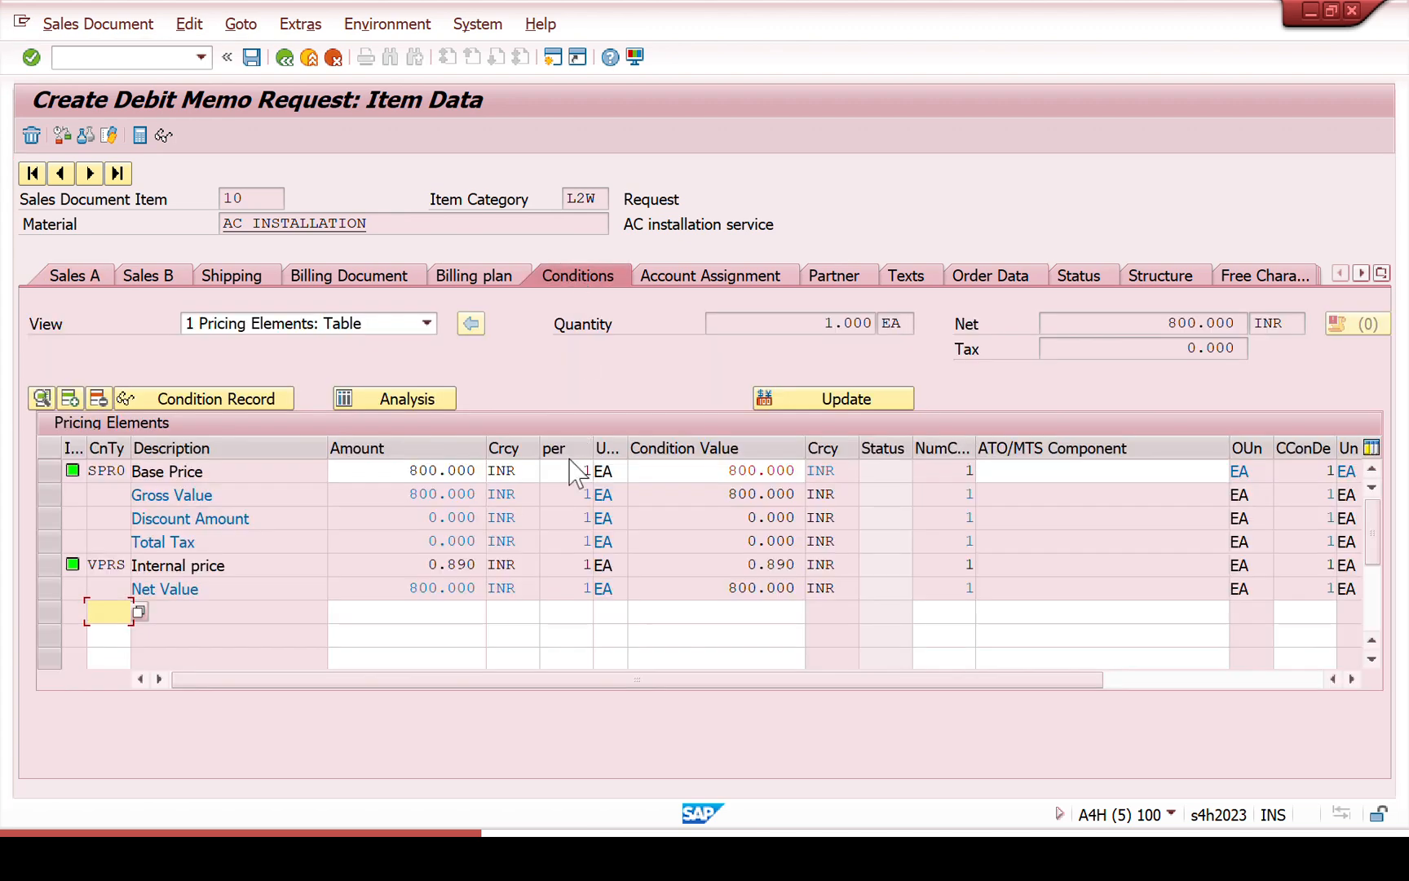
{"action": "double_click", "coordinate": [401, 472]}
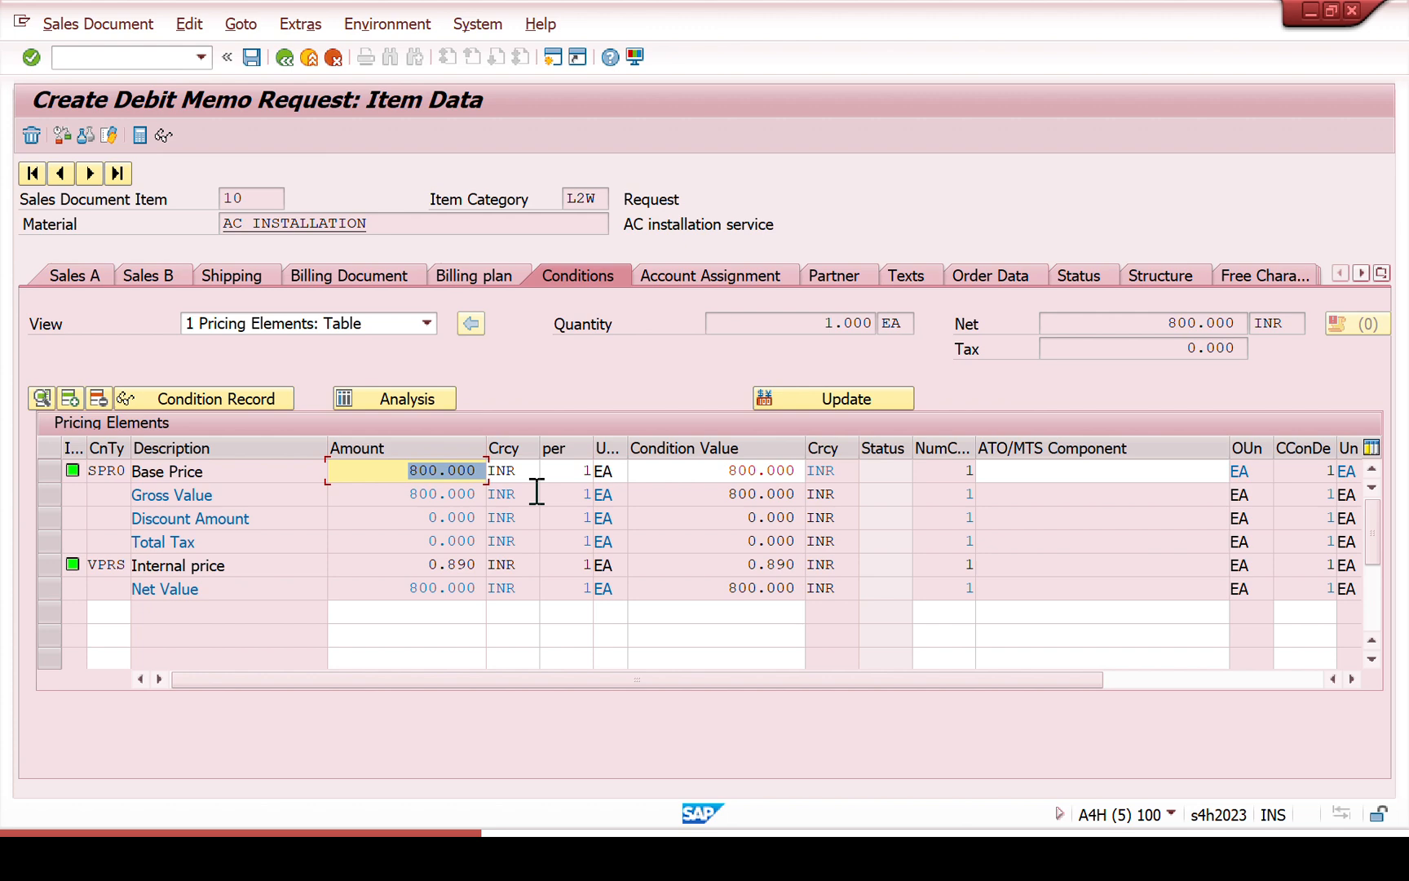
{"action": "type", "text": "200"}
{"action": "key", "text": "Return"}
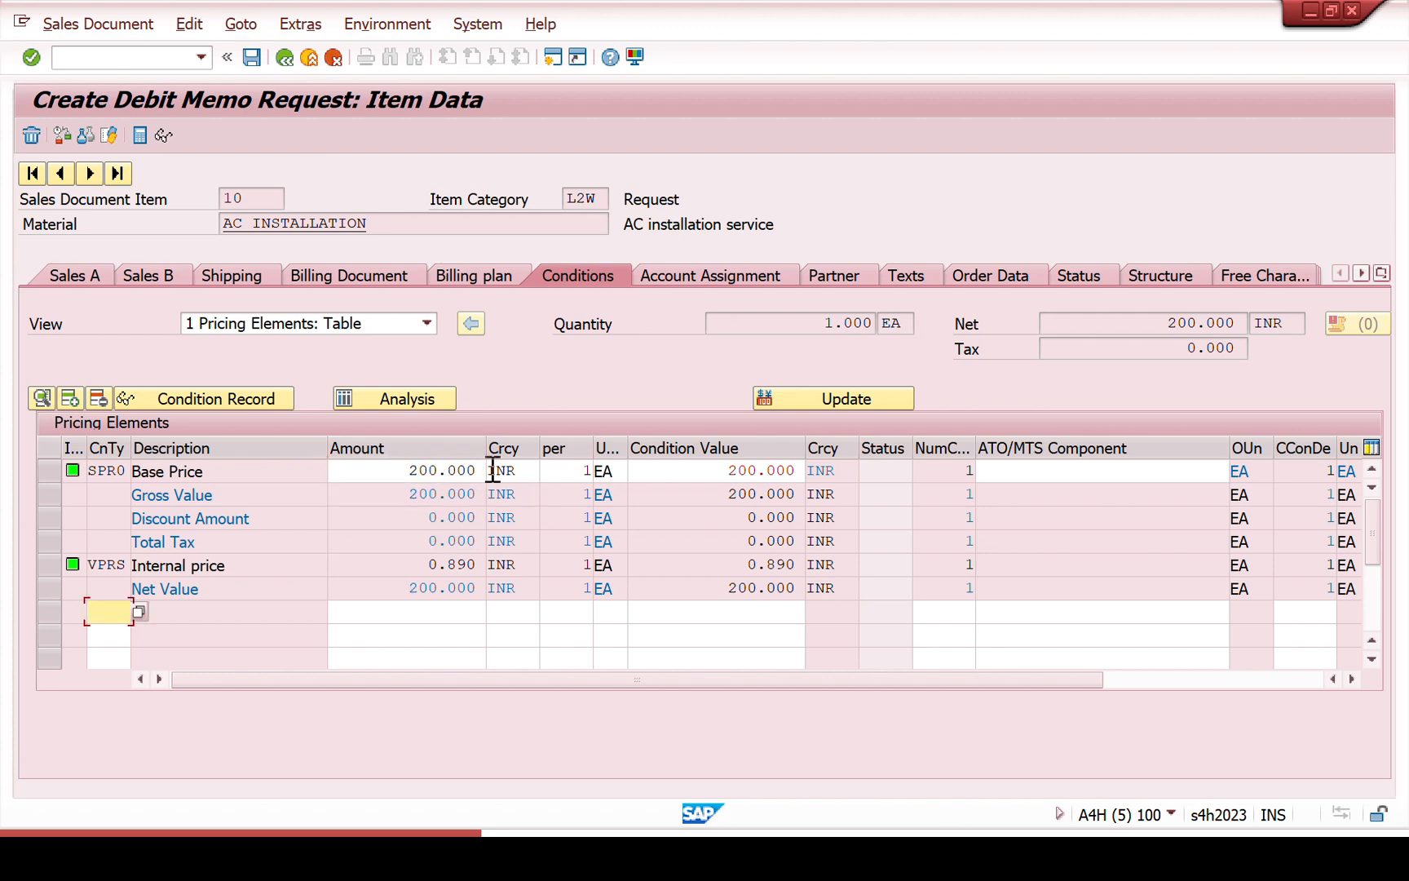
{"action": "left_click", "coordinate": [285, 58]}
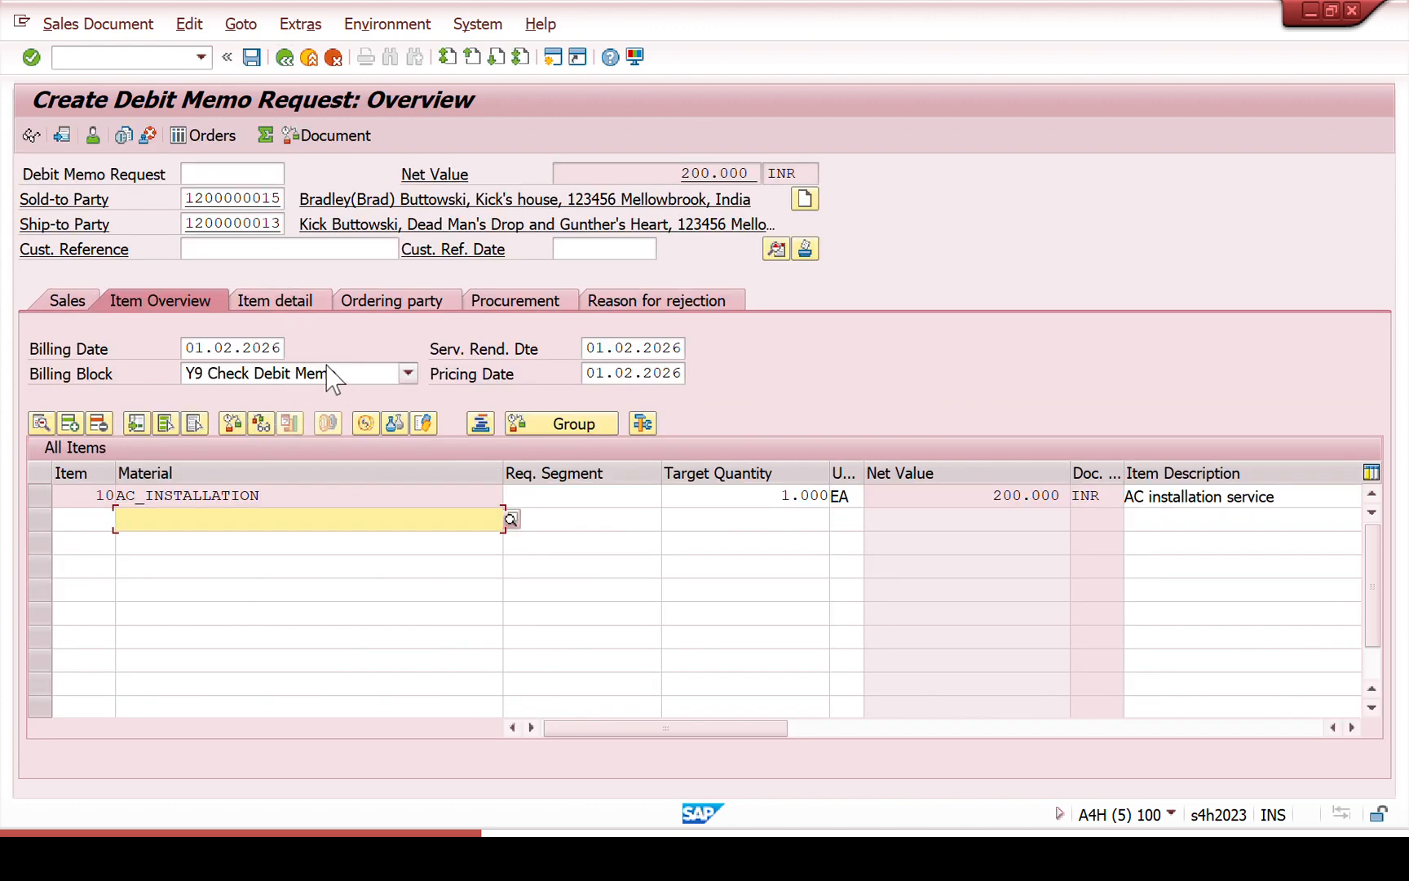
- Use the incompletion log to set the debit memo request's order reason to Y14 Price Difference: Price was too low
{"action": "left_click", "coordinate": [187, 23]}
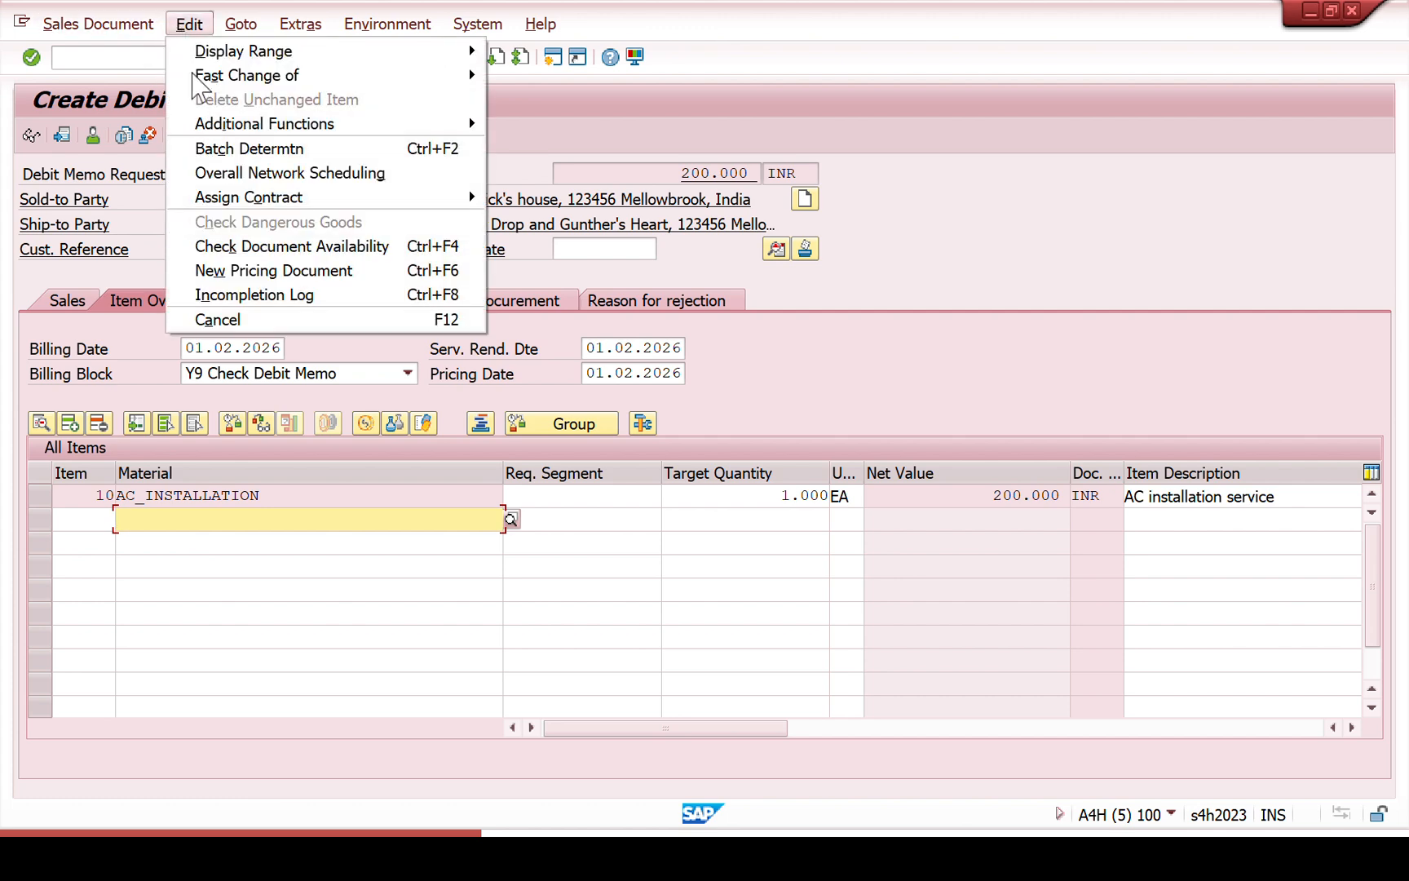
{"action": "left_click", "coordinate": [254, 295]}
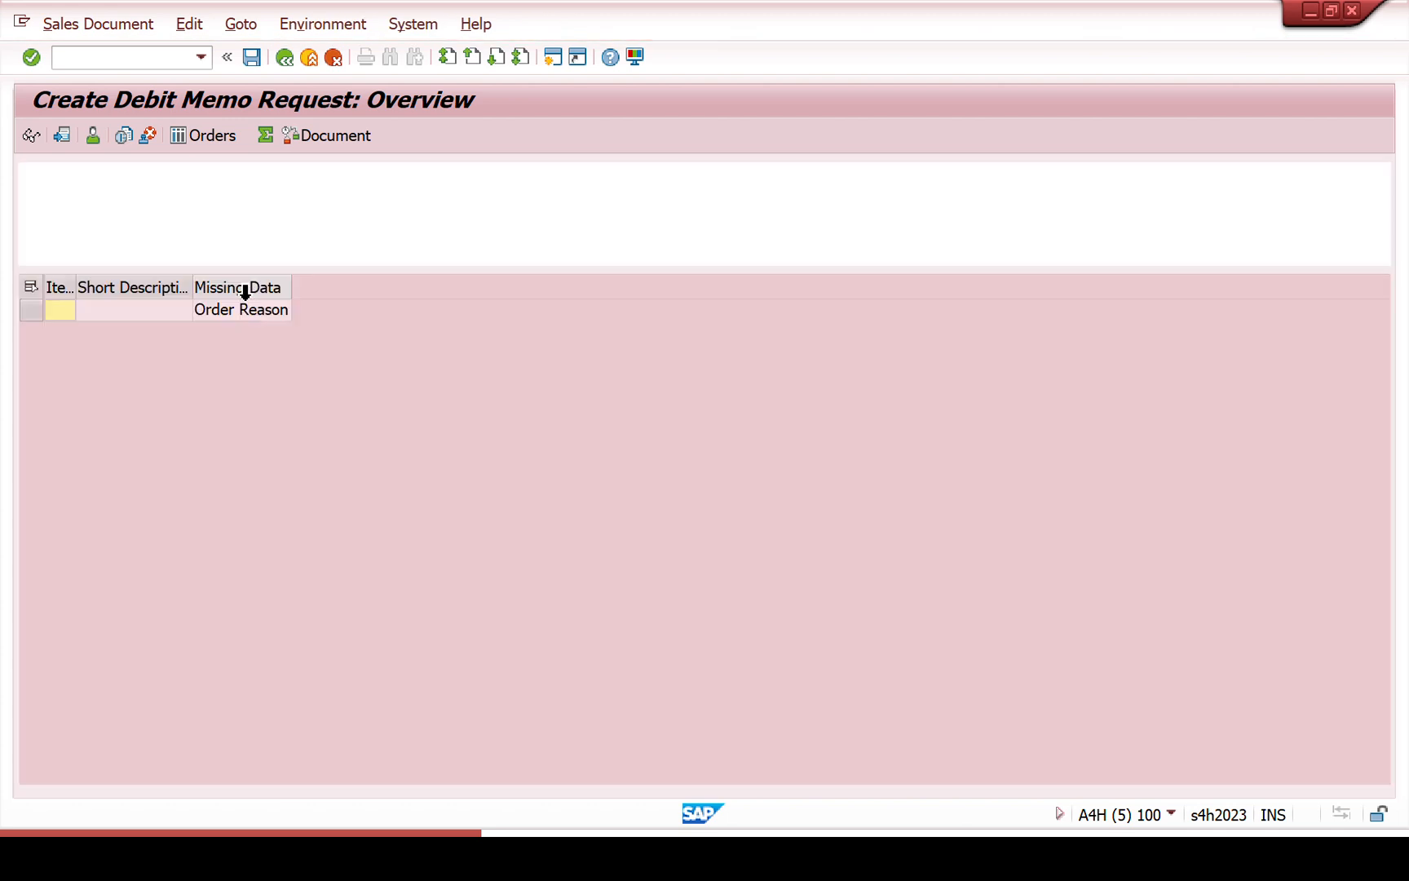
{"action": "left_click", "coordinate": [41, 309]}
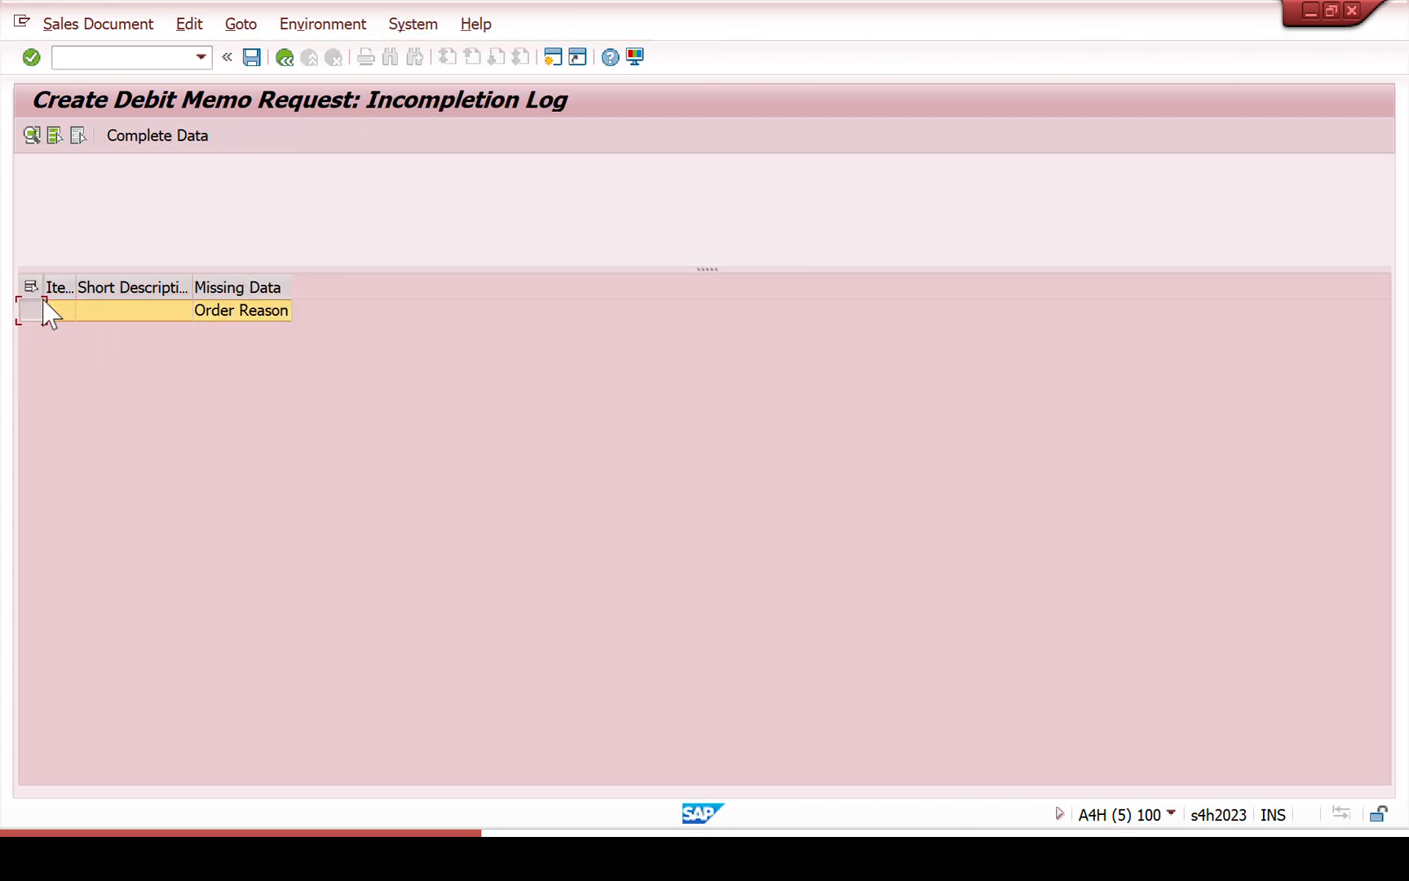
{"action": "left_click", "coordinate": [155, 137]}
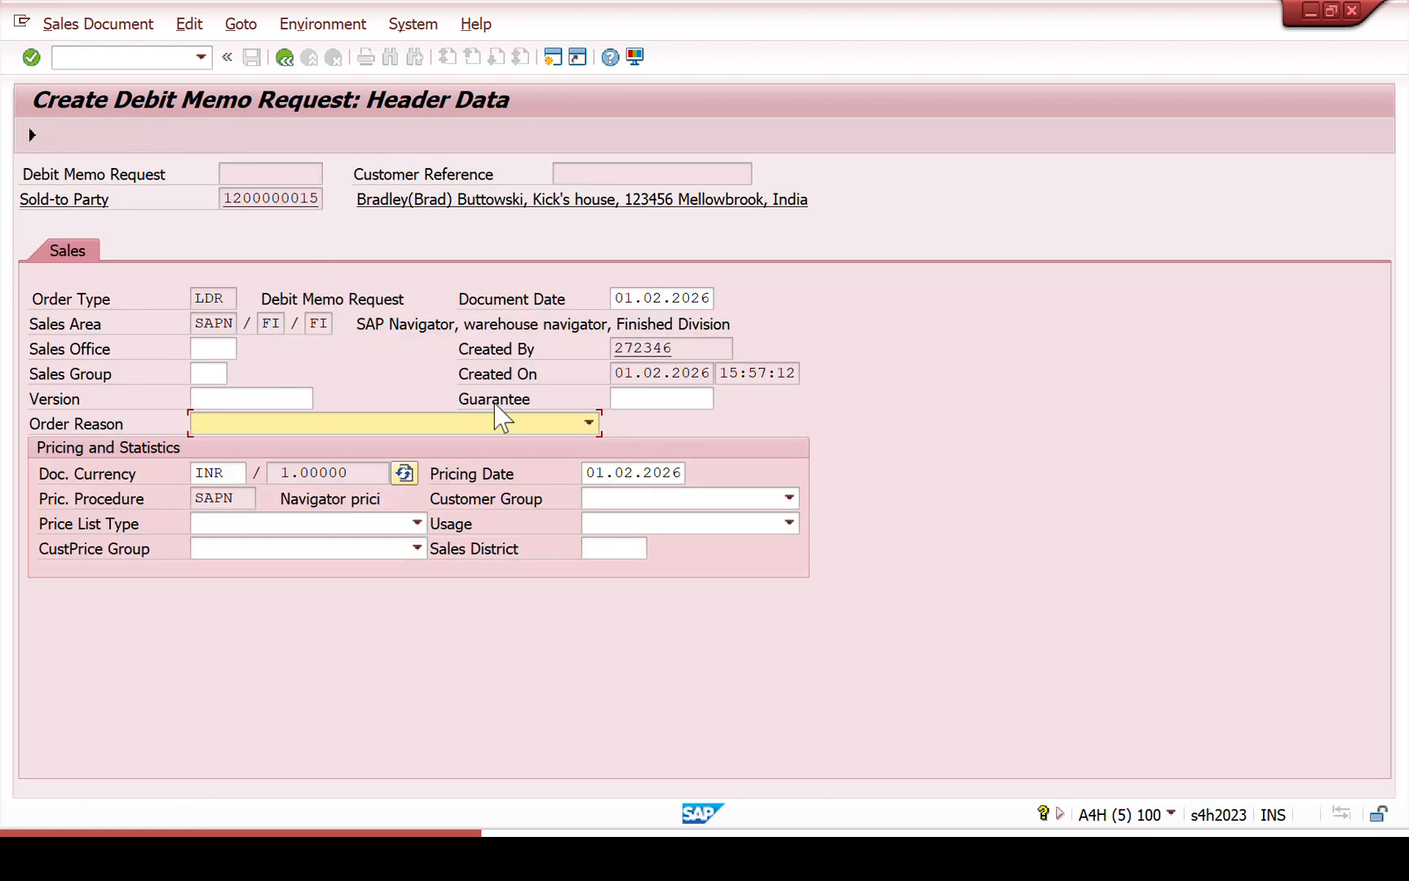
{"action": "left_click", "coordinate": [502, 422]}
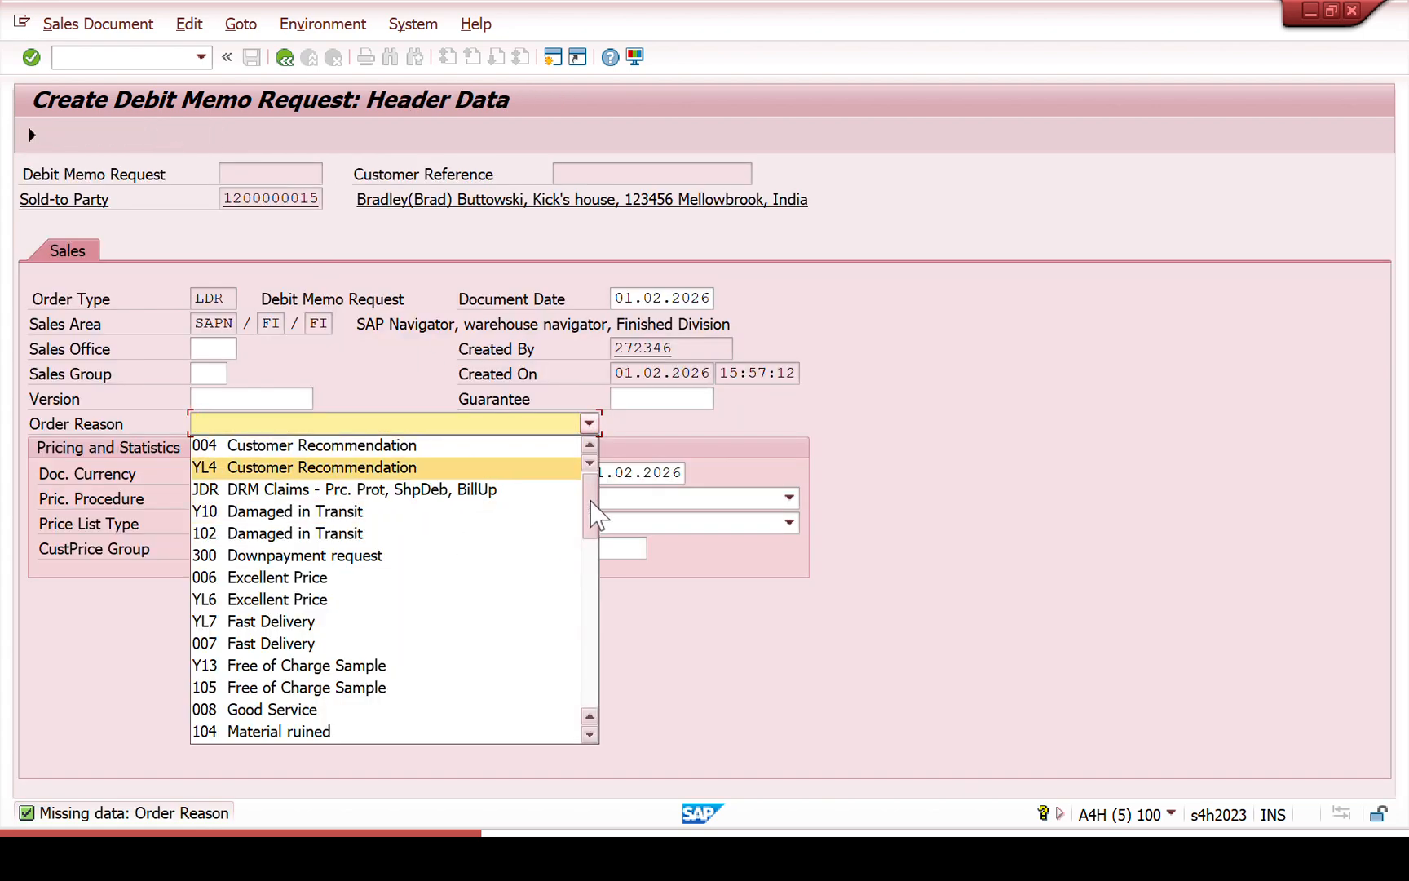
{"action": "left_click_drag", "start_coordinate": [597, 515], "coordinate": [576, 585]}
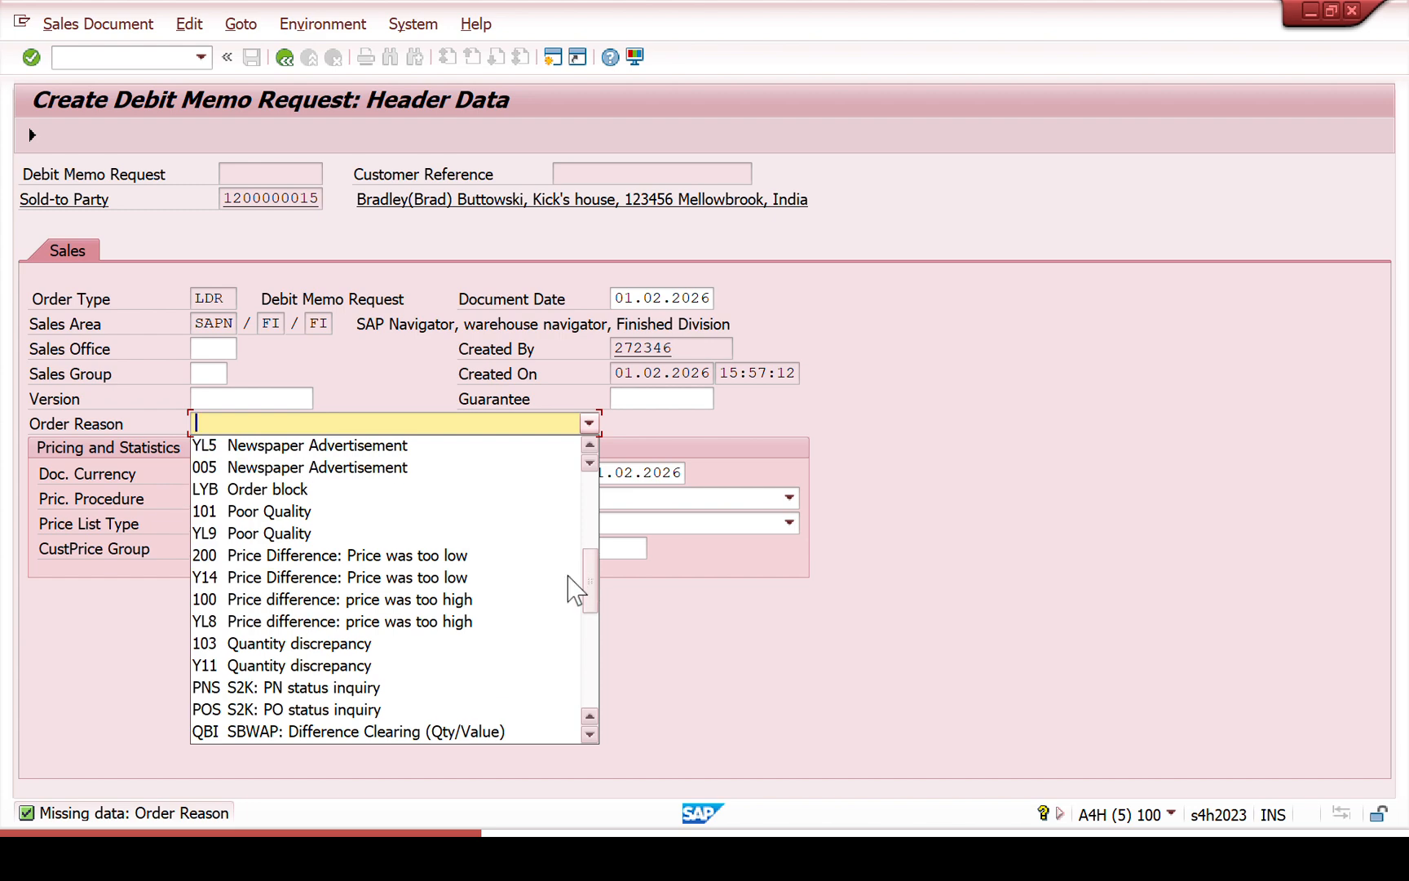
{"action": "left_click", "coordinate": [469, 577]}
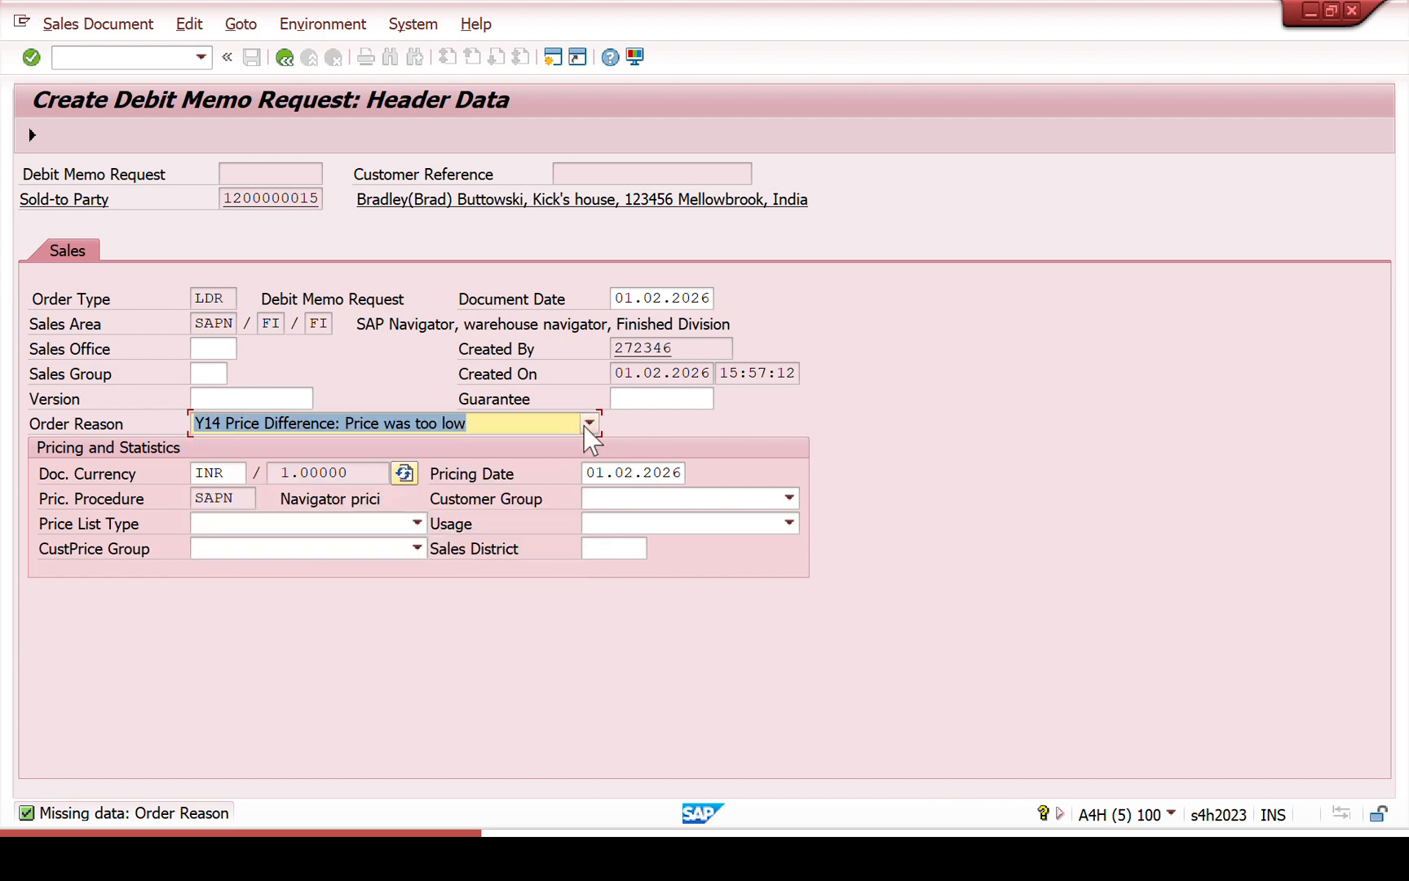
{"action": "left_click", "coordinate": [588, 423]}
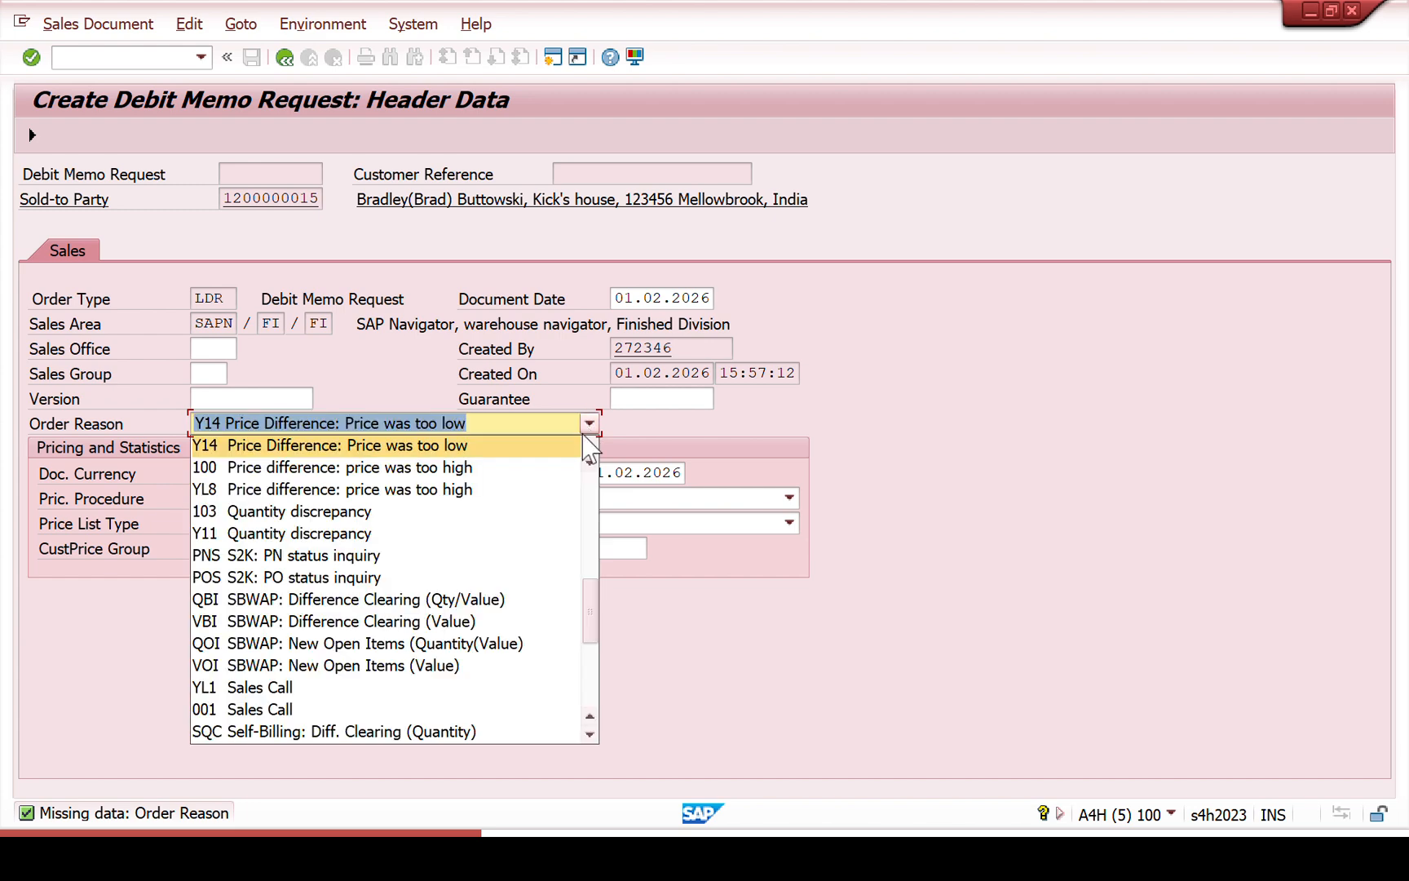
{"action": "left_click", "coordinate": [474, 451]}
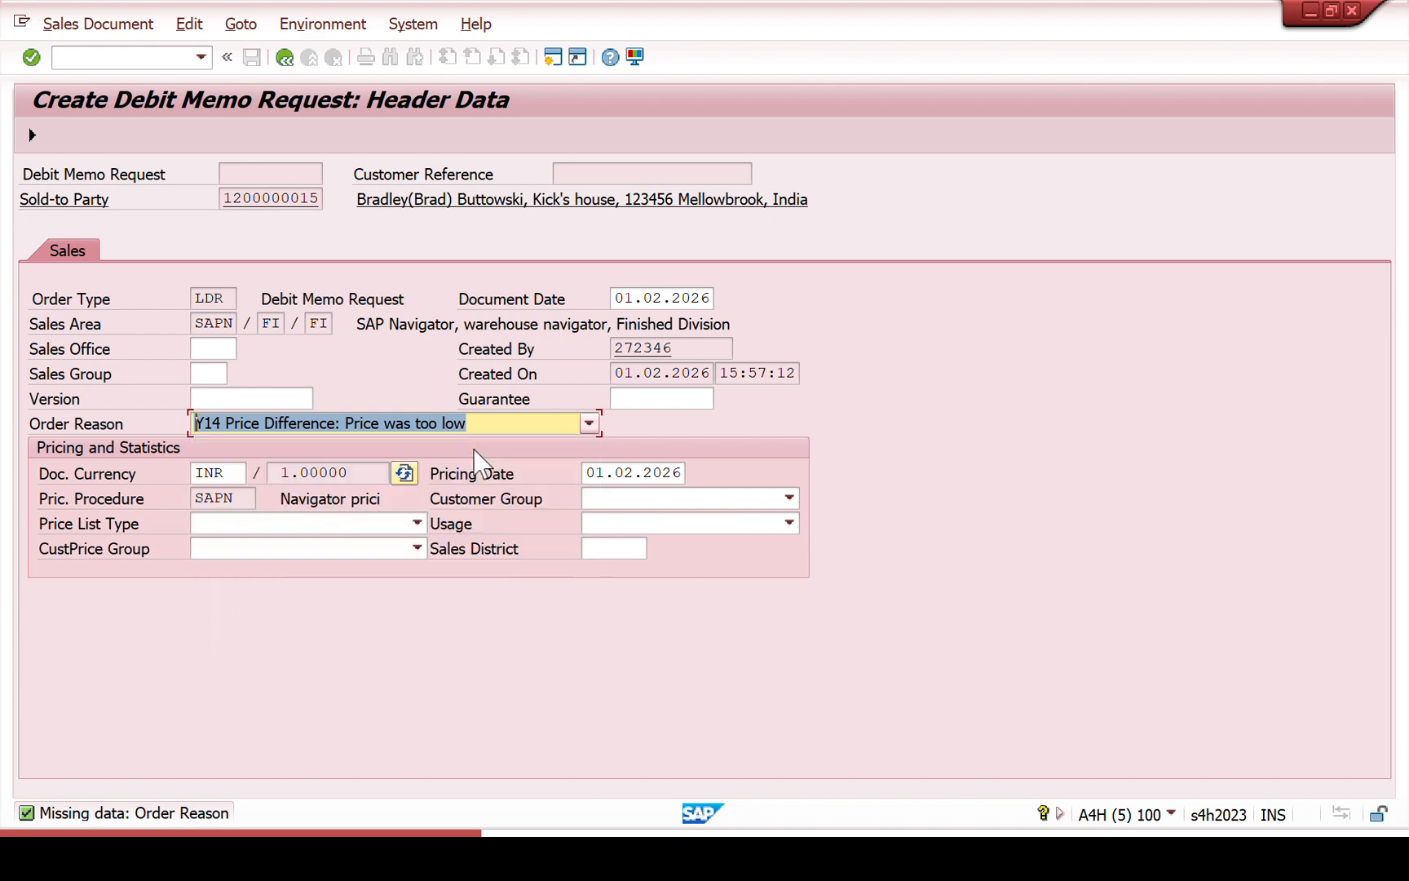
{"action": "left_click", "coordinate": [31, 134]}
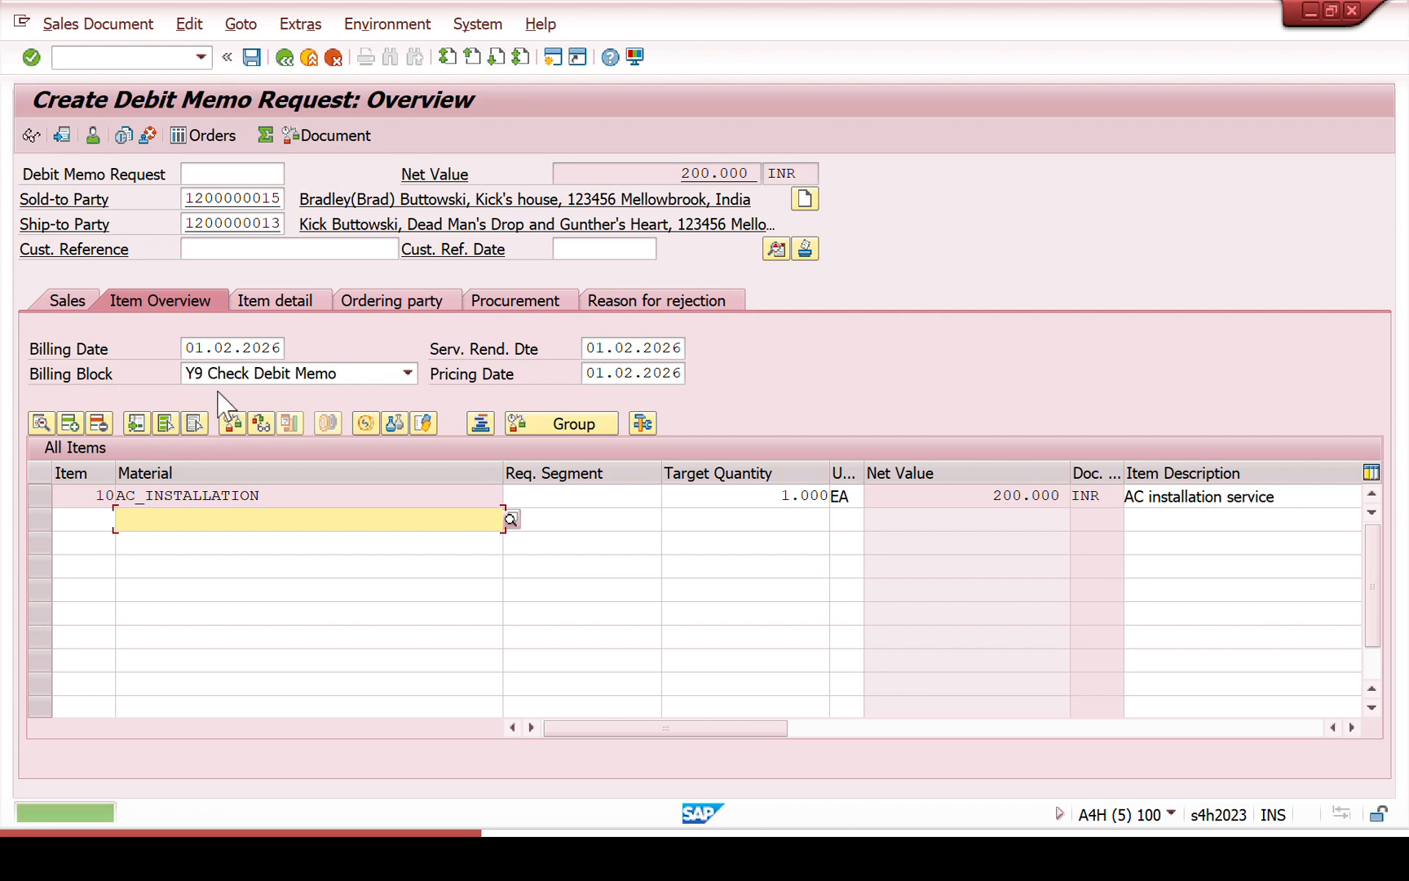
- Clear the billing block on the debit memo request and save the request
{"action": "left_click", "coordinate": [245, 374]}
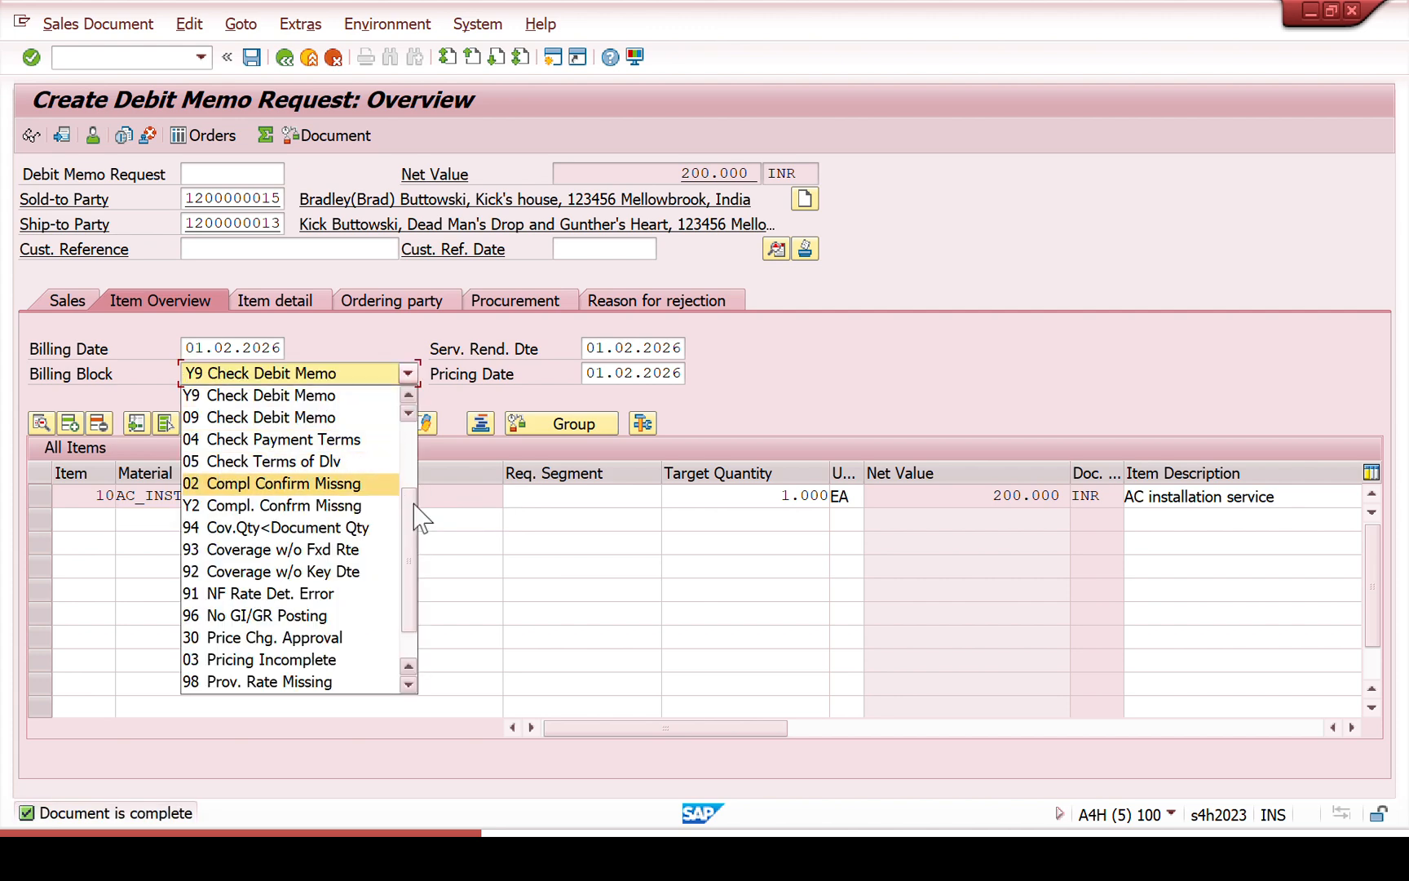
{"action": "scroll", "coordinate": [421, 555], "scroll_direction": "down", "scroll_amount": 1}
{"action": "left_click", "coordinate": [326, 683]}
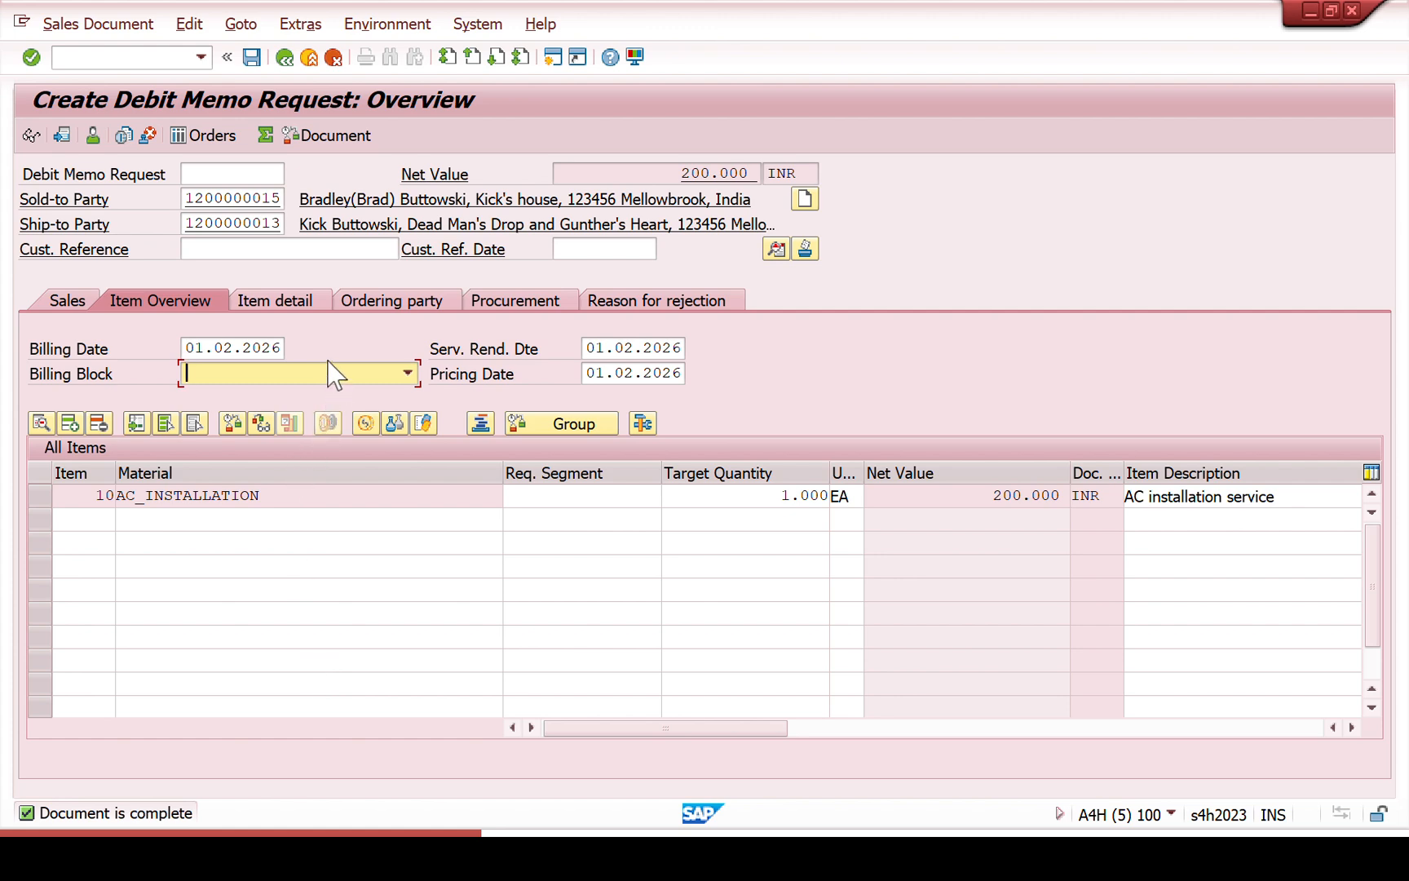
{"action": "left_click", "coordinate": [252, 57]}
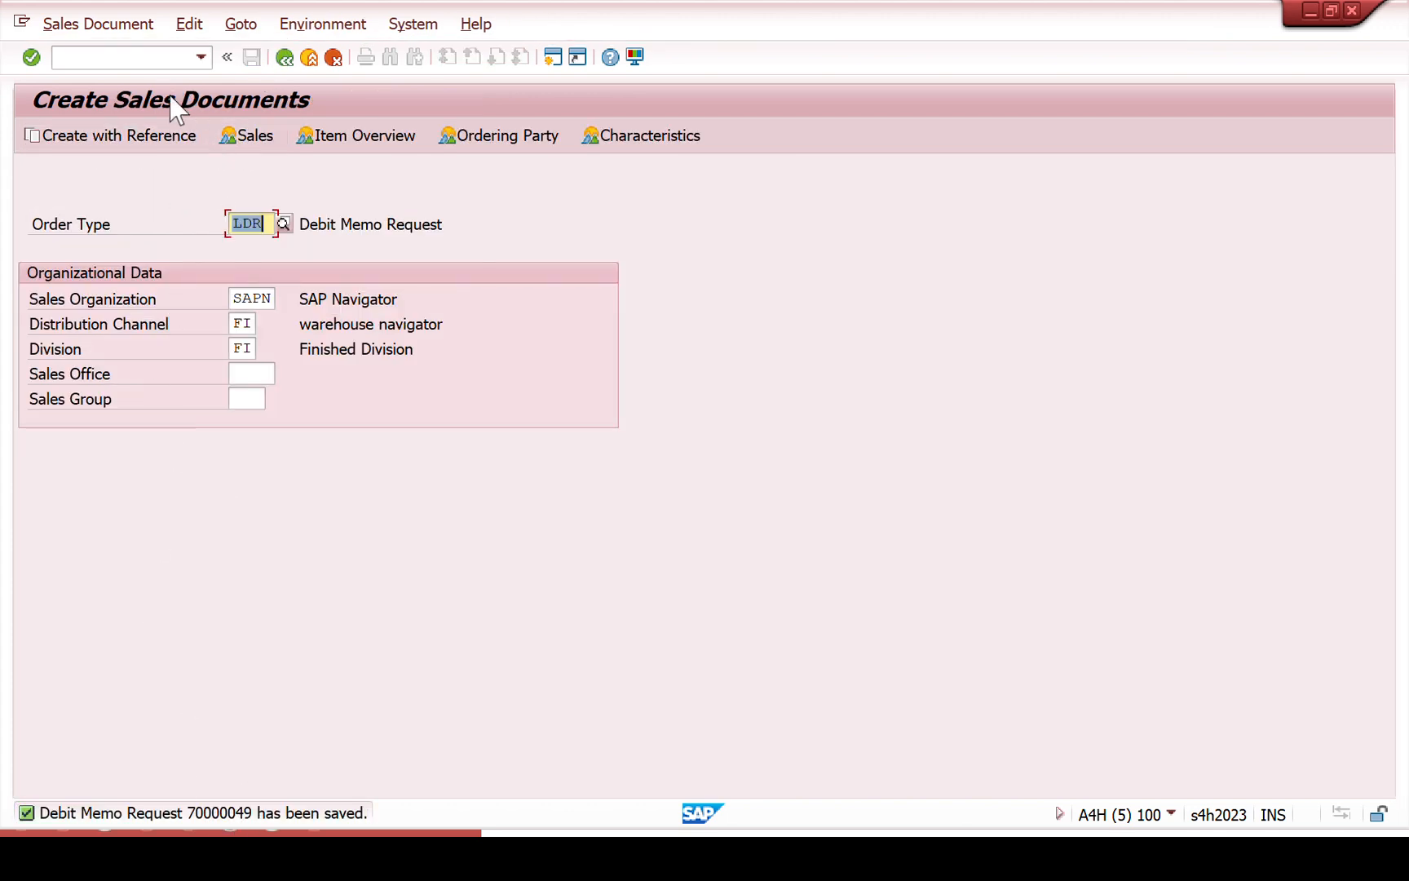
- Create the debit memo billing document from the saved request with transaction VF01 and save it
{"action": "left_click", "coordinate": [138, 59]}
{"action": "key", "text": "F3"}
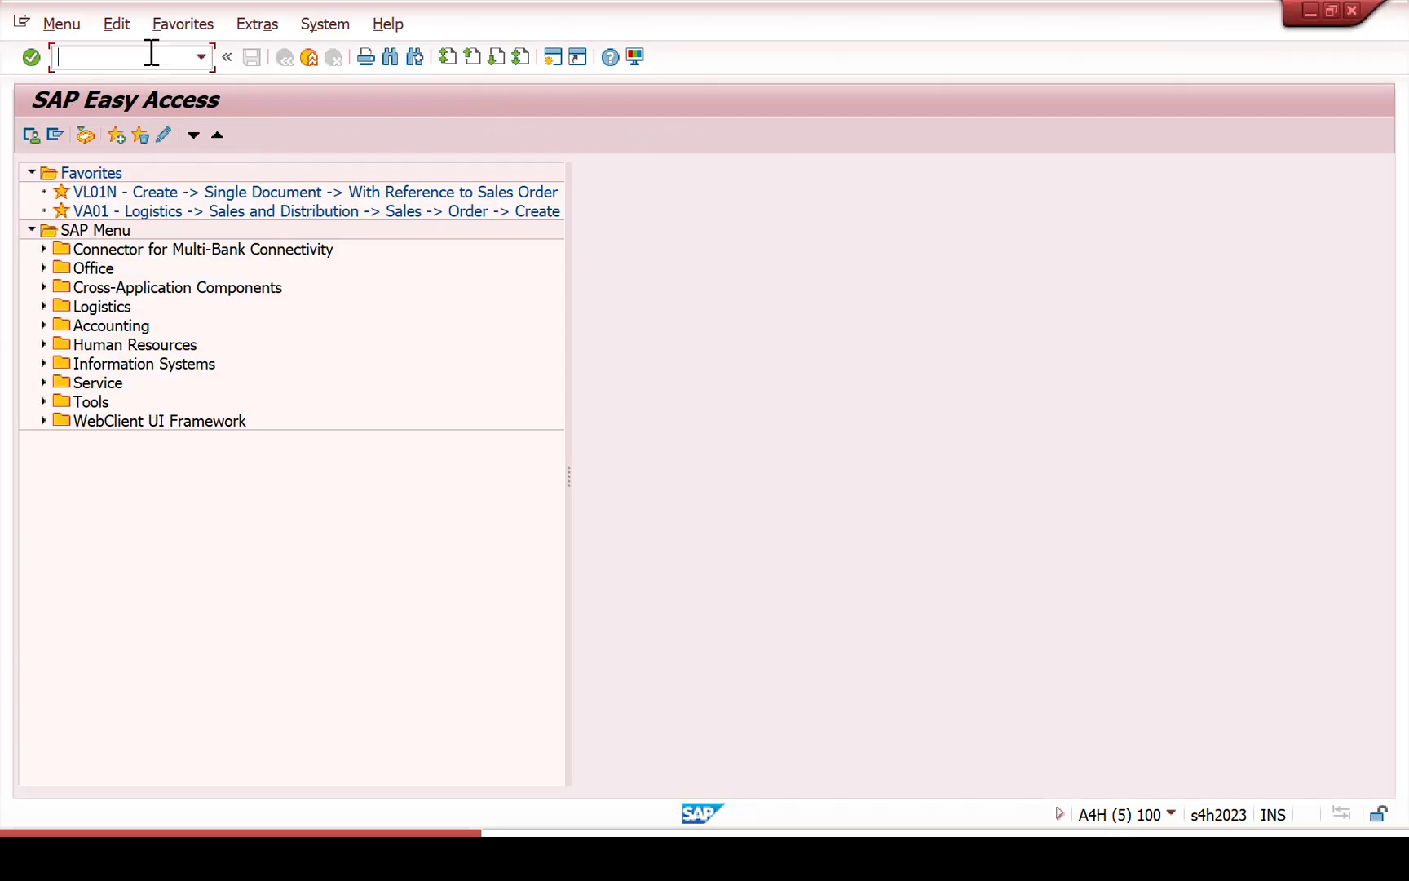
{"action": "type", "text": "VF01"}
{"action": "key", "text": "Return"}
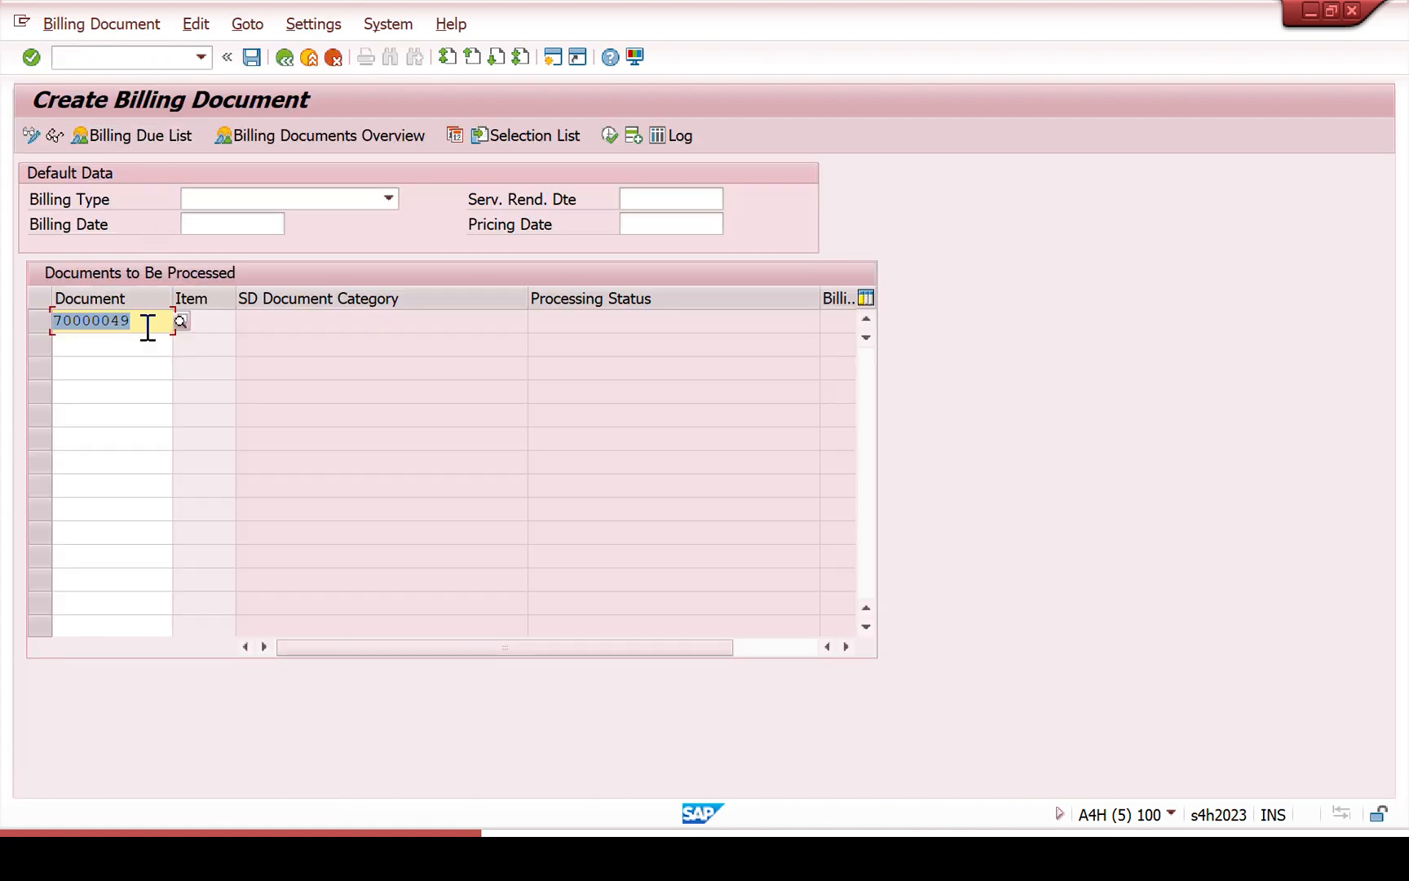
{"action": "key", "text": "Return"}
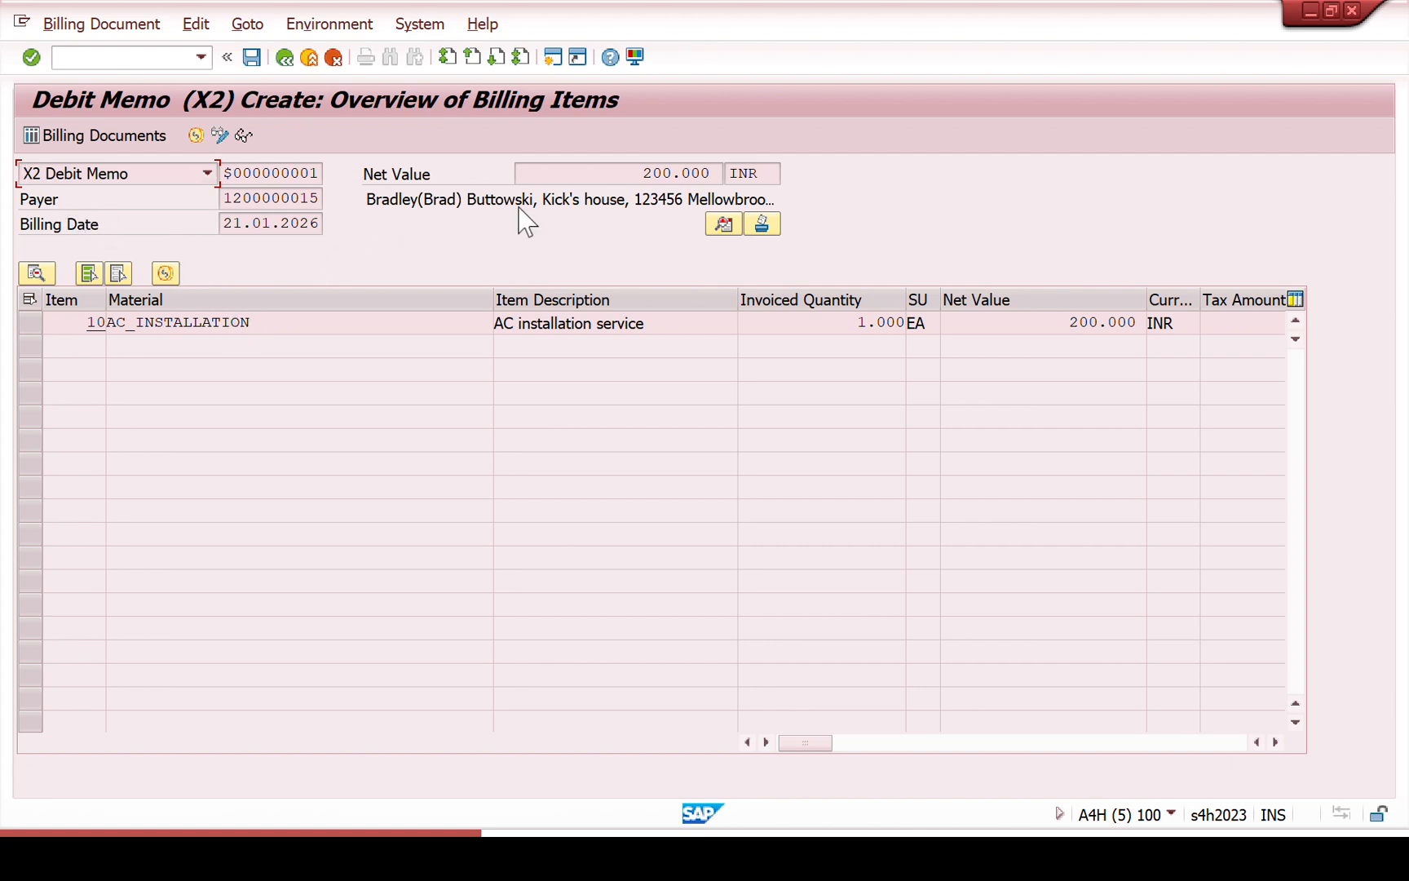
{"action": "left_click_drag", "start_coordinate": [636, 178], "coordinate": [771, 190]}
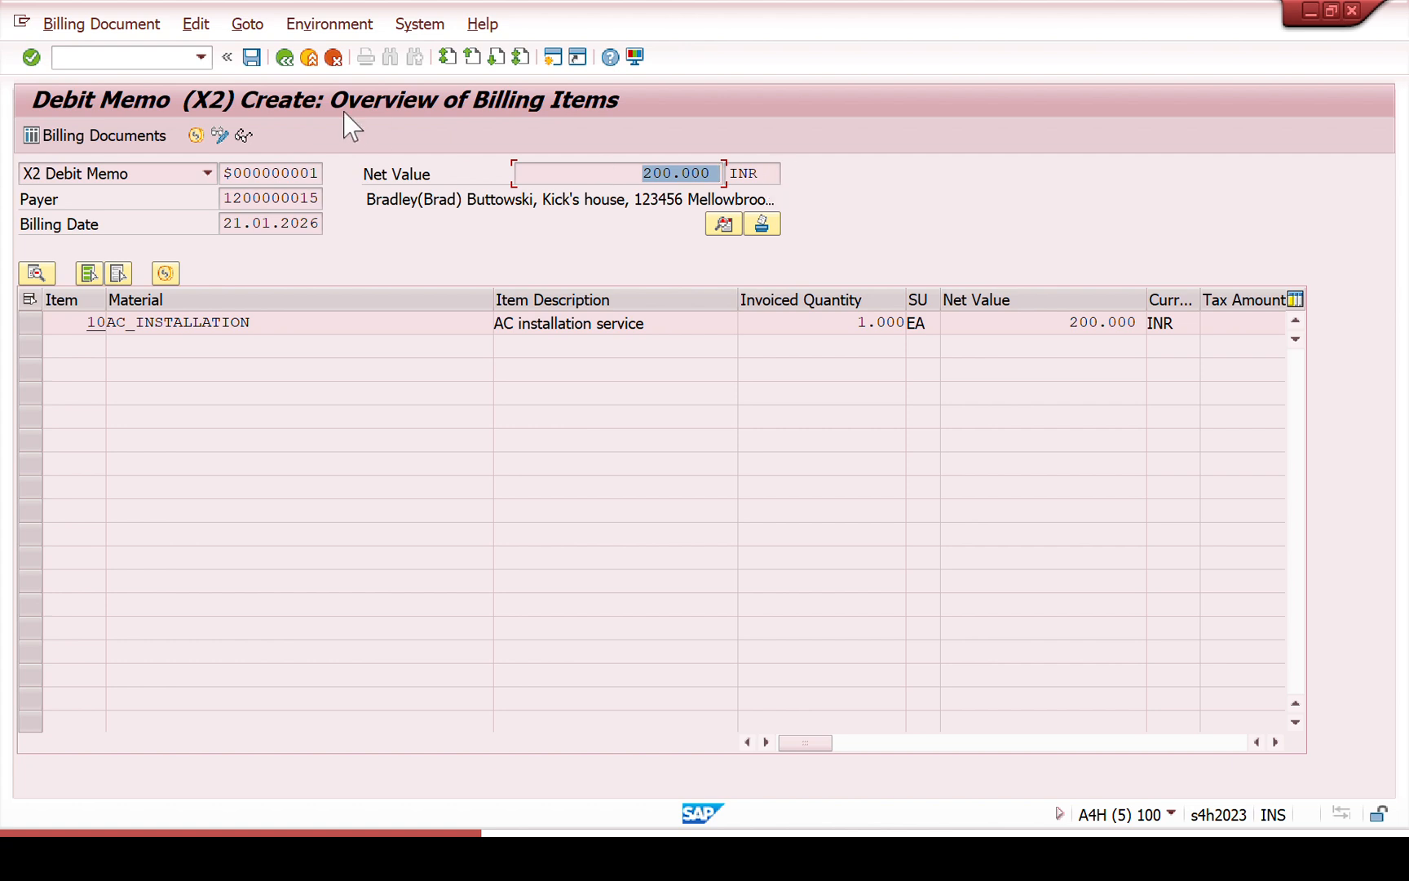
{"action": "left_click", "coordinate": [252, 58]}
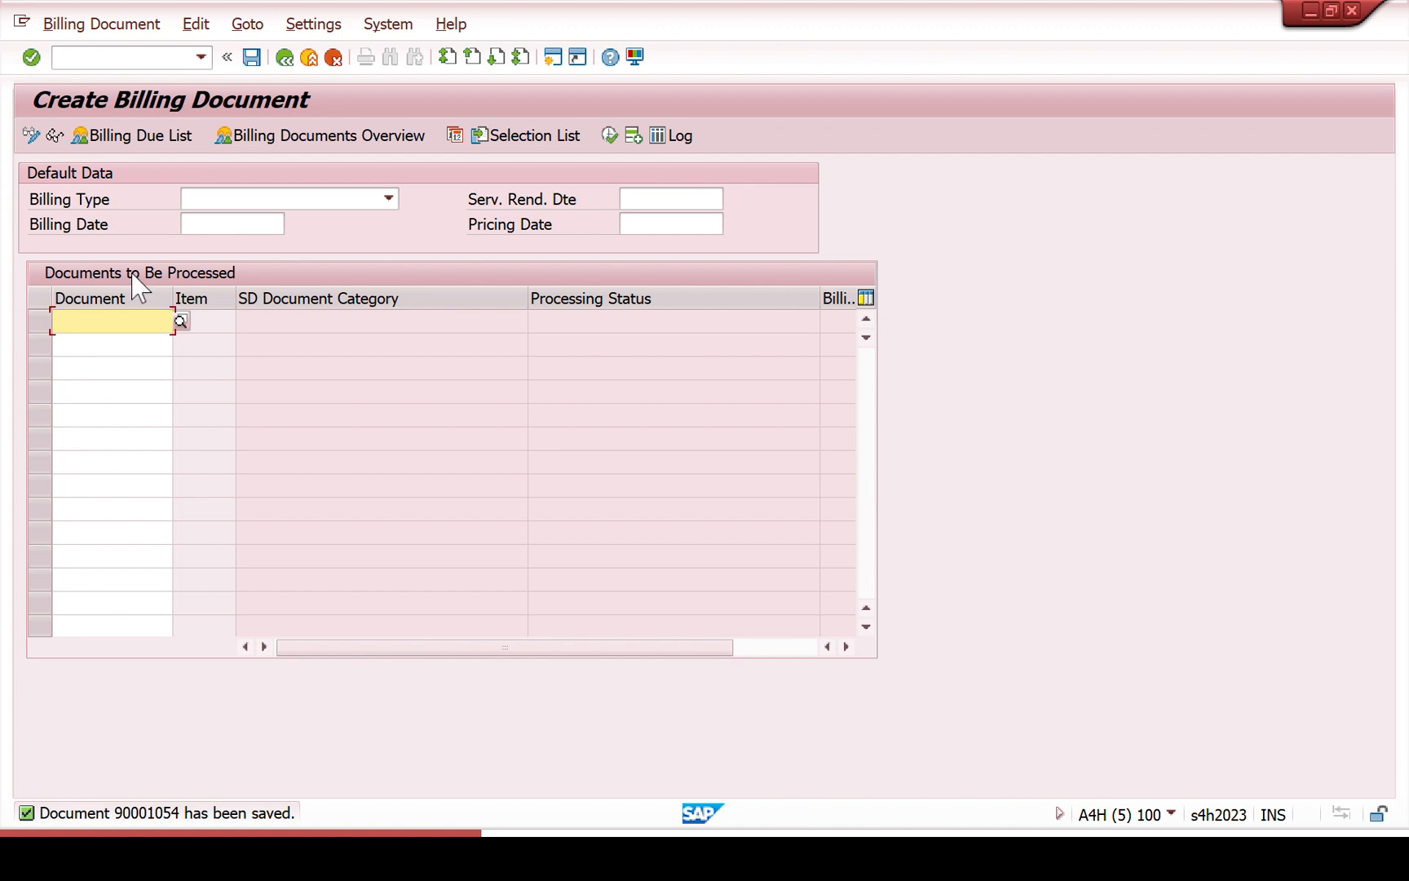
- Display the new debit memo in transaction VF03 and examine the customer and revenue postings in its accounting document
{"action": "left_click", "coordinate": [123, 58]}
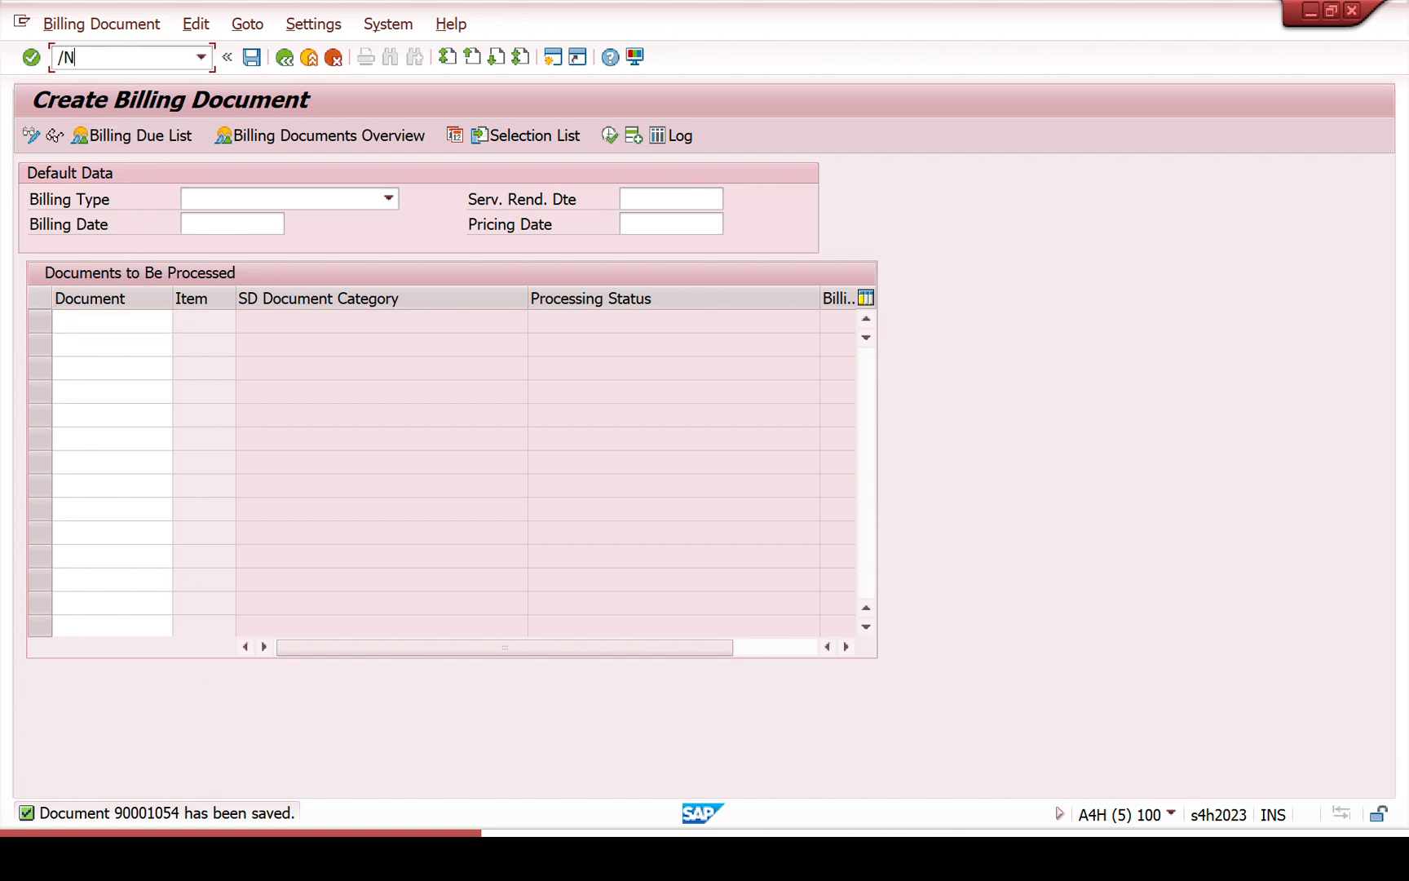
{"action": "type", "text": "/NVF03"}
{"action": "key", "text": "Return"}
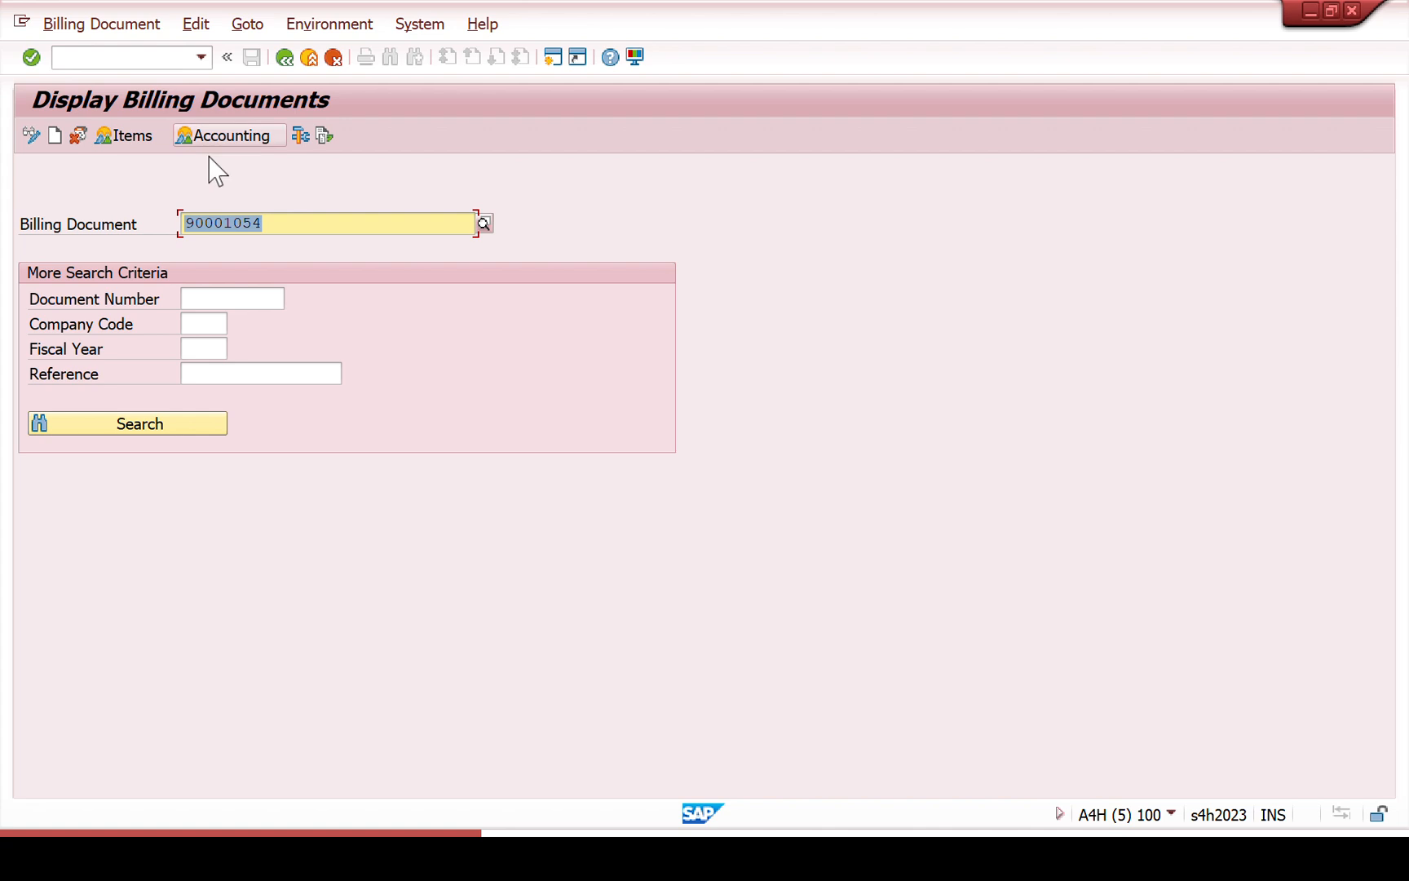
{"action": "left_click", "coordinate": [220, 137]}
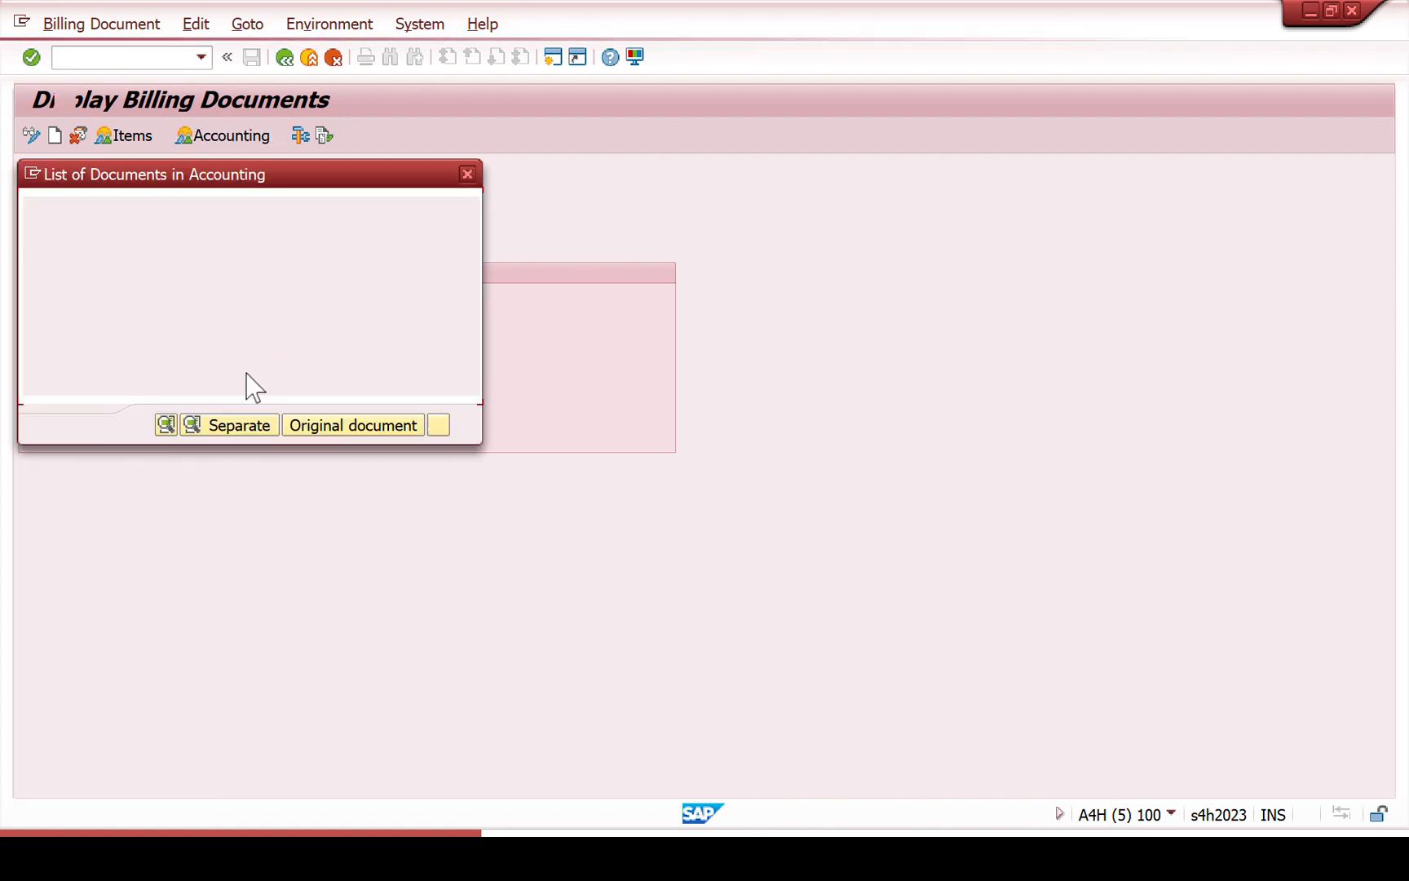
{"action": "double_click", "coordinate": [167, 273]}
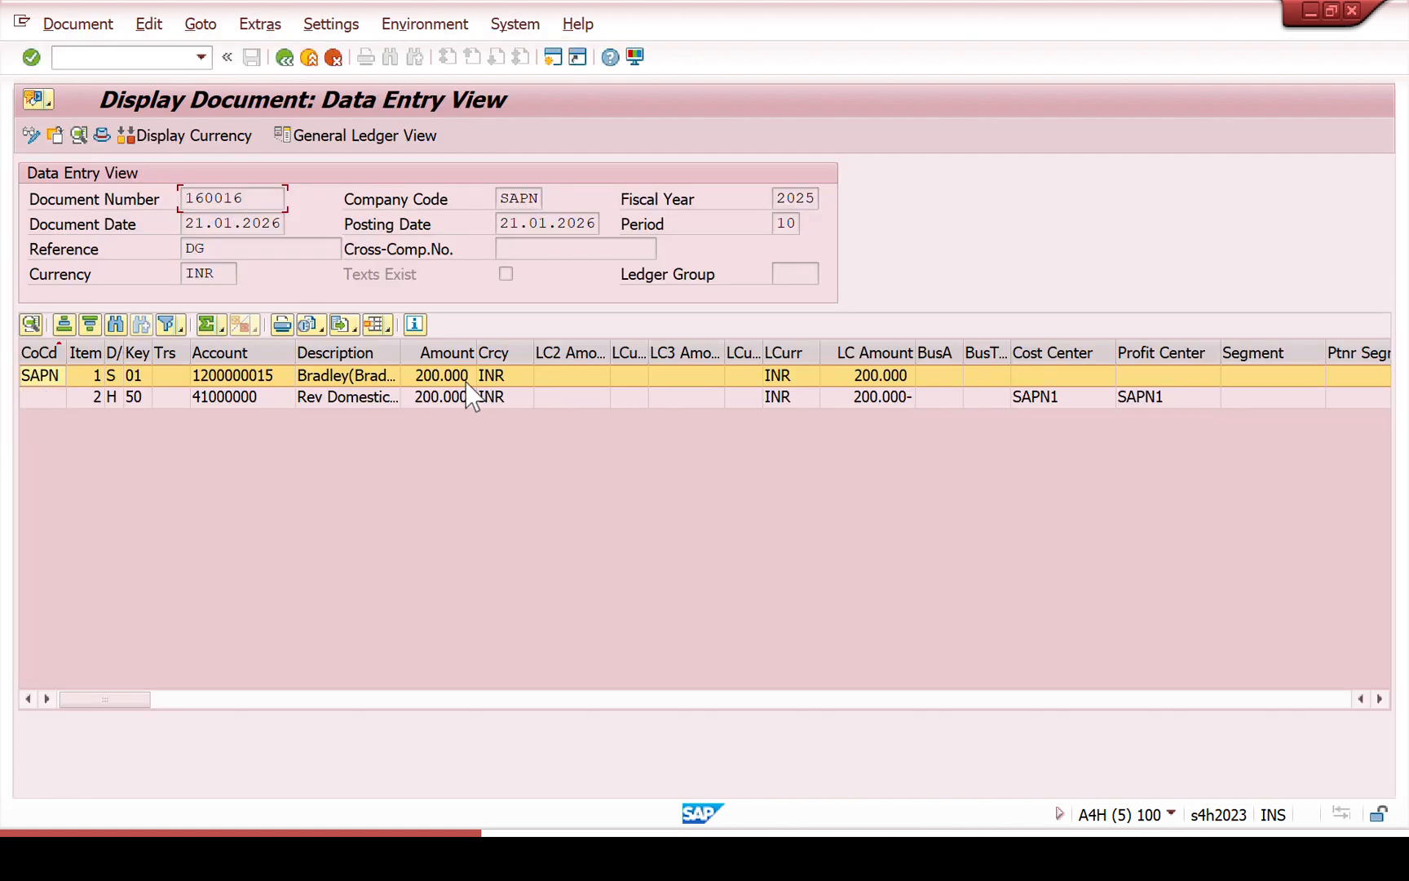
{"action": "left_click", "coordinate": [468, 382]}
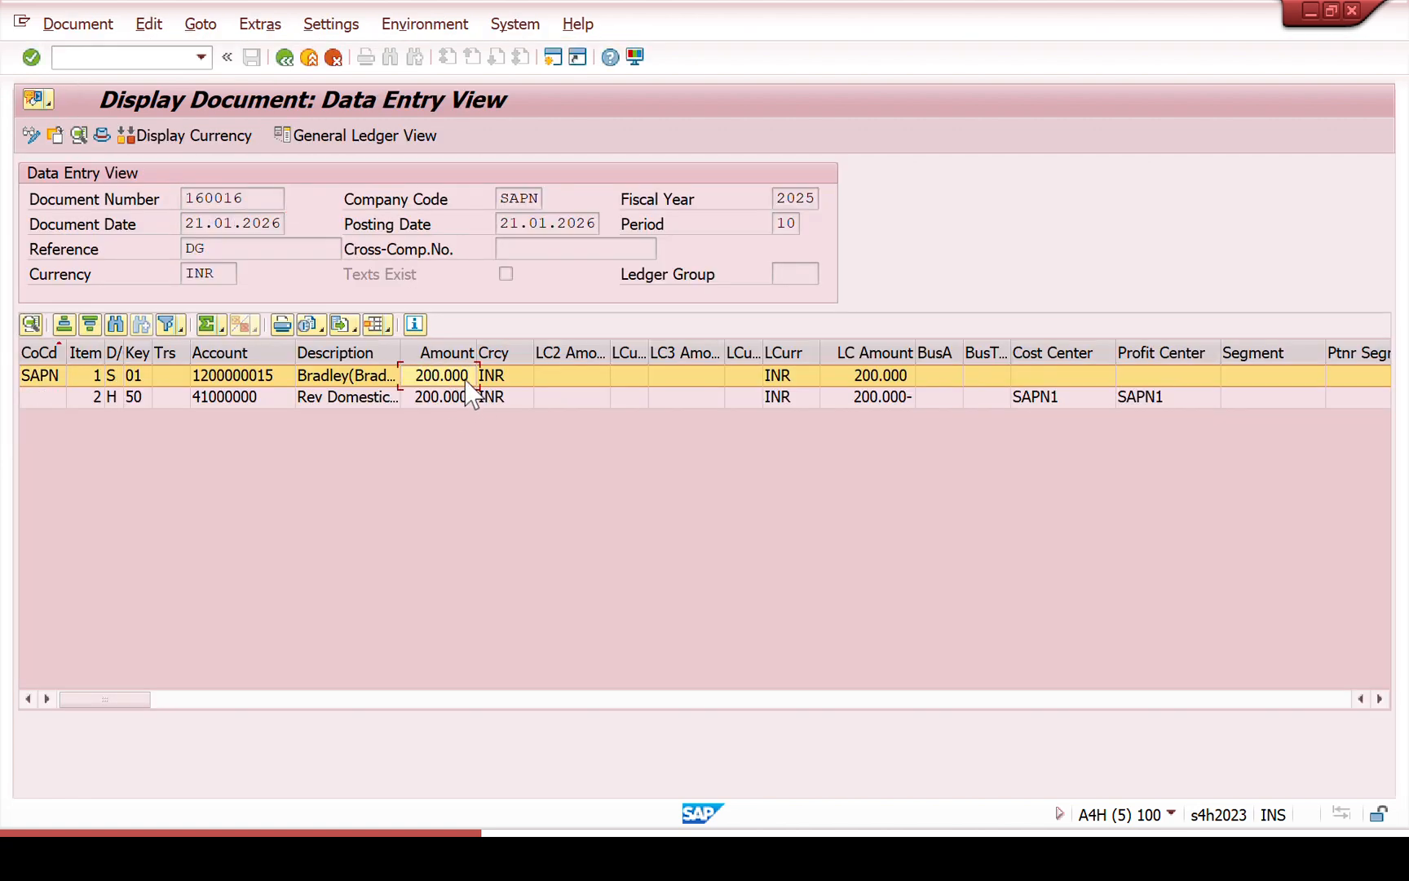